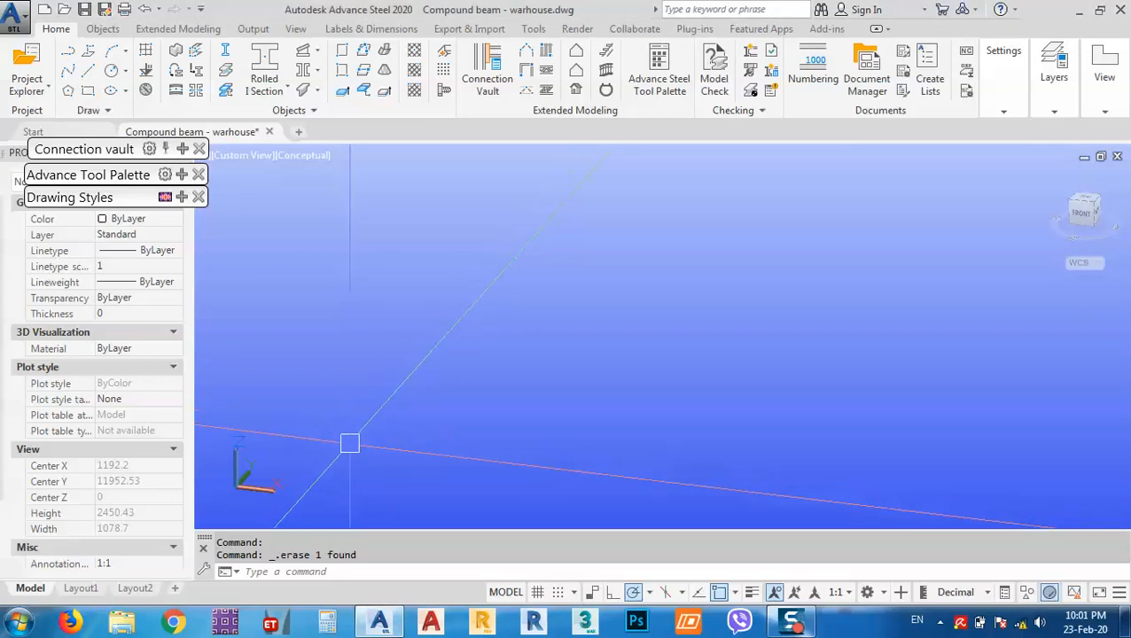
Create a welded tapered beam as a vertical column, 6000 long in the upward Z direction.
middle_click_drag(355, 446, 462, 458, "shift")
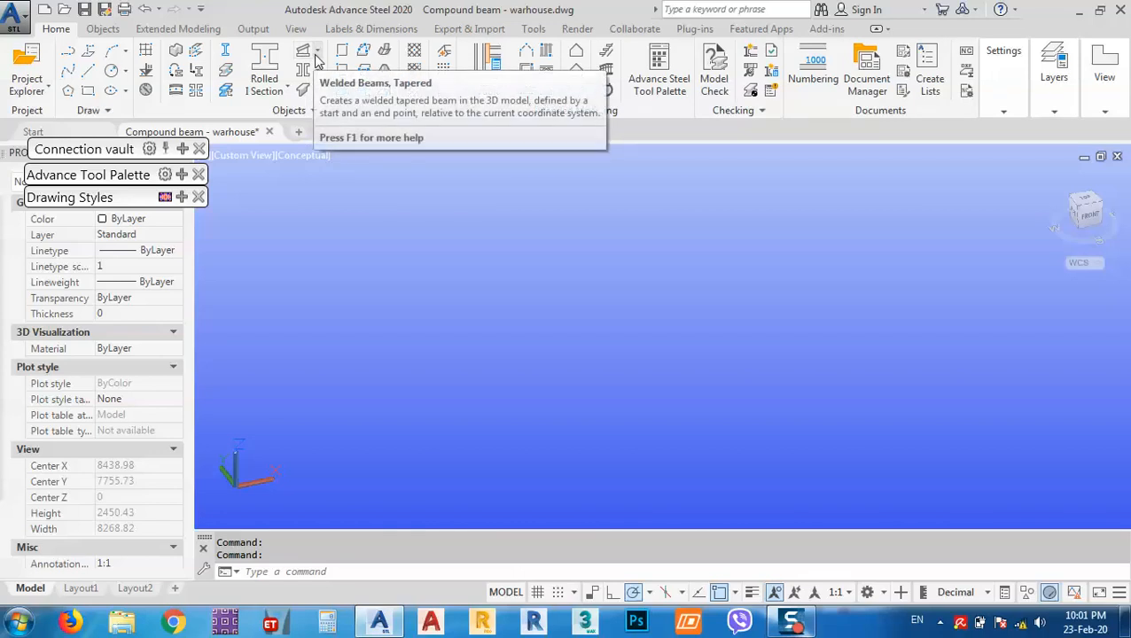
left_click(317, 54)
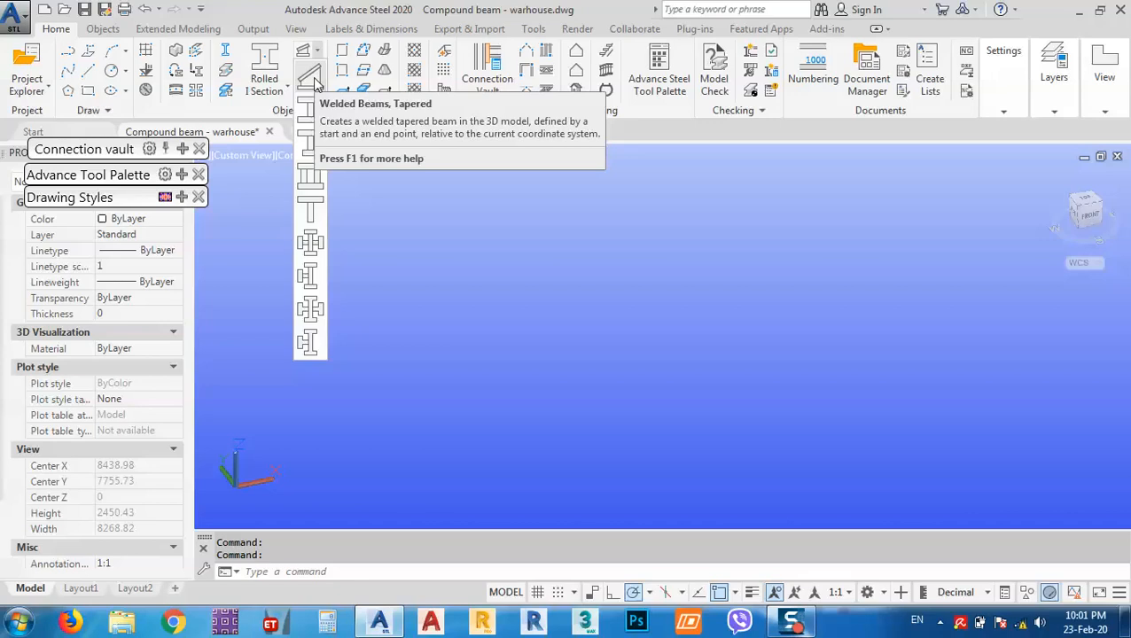
left_click(315, 82)
left_click(416, 448)
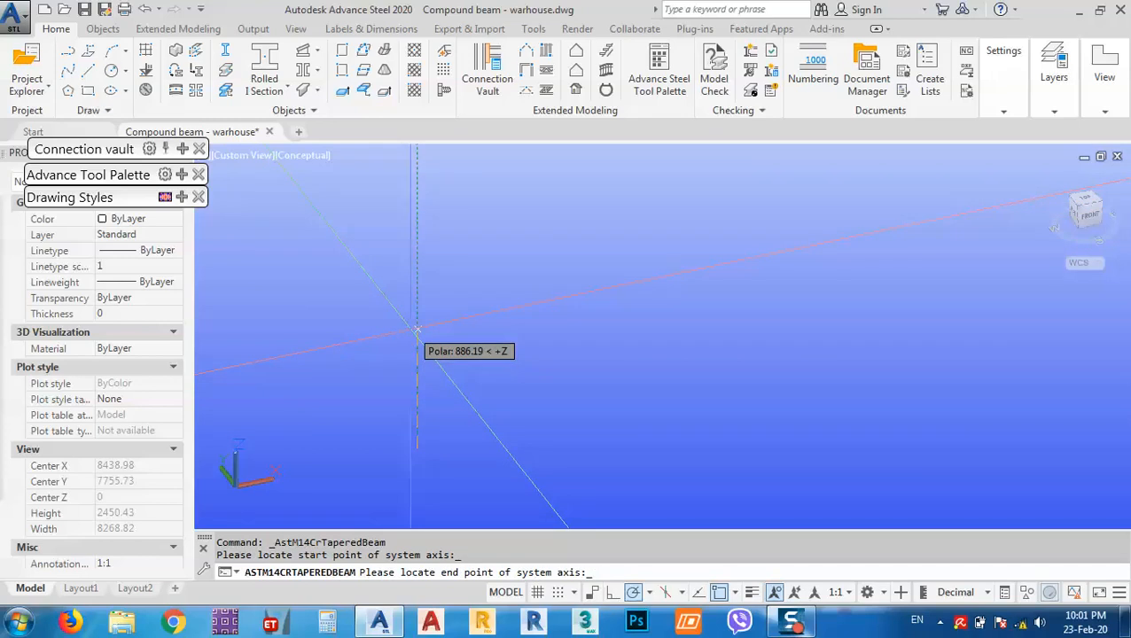
type("6000")
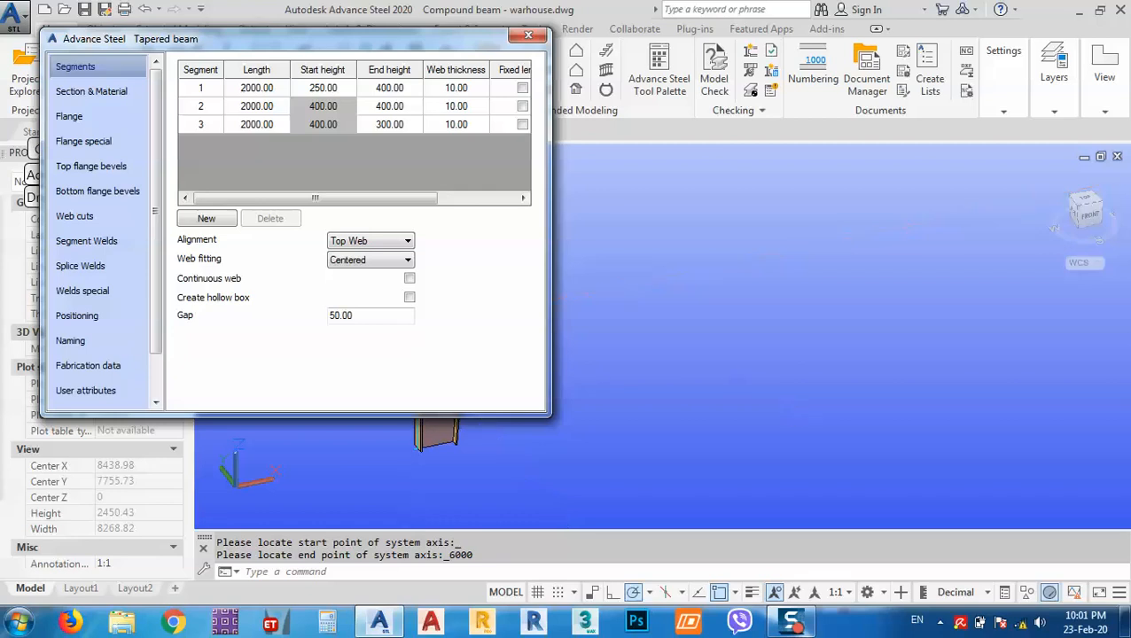
scroll(694, 333, "down", 5)
middle_click_drag(694, 333, 787, 410)
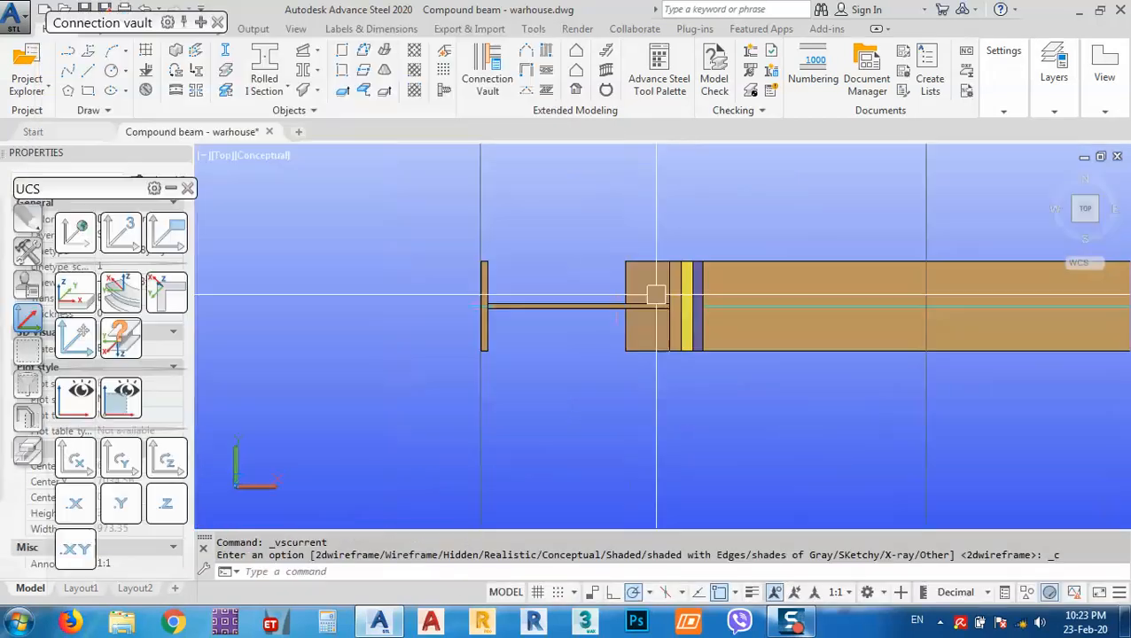
Examine the upper corners of the two end plates at the column-to-rafter joint in an isometric view.
left_click(1098, 224)
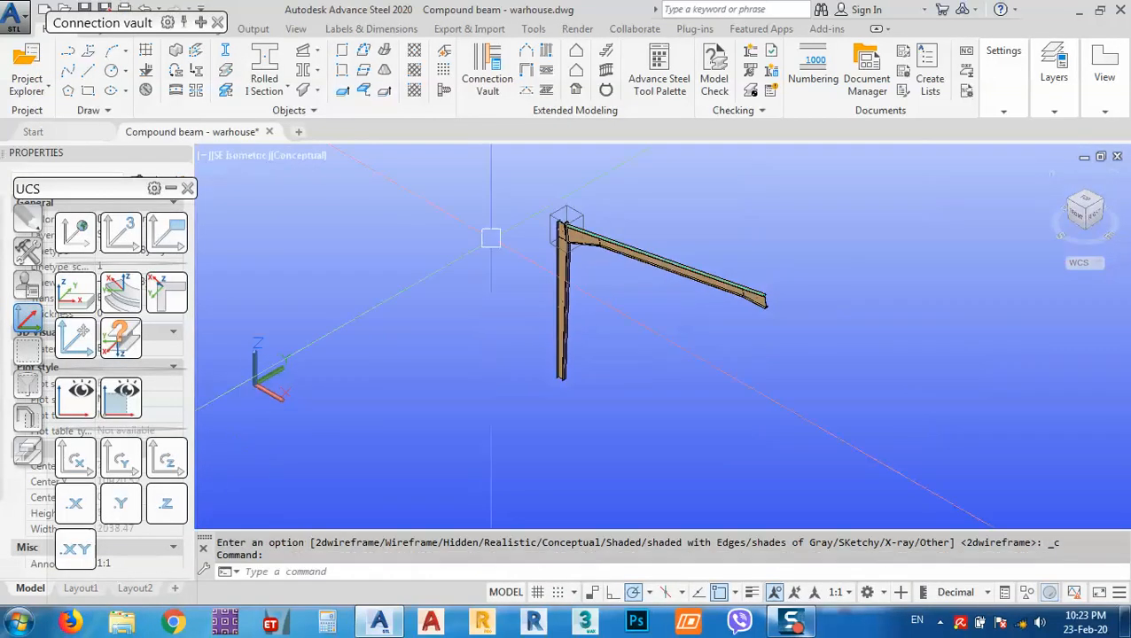
scroll(551, 263, "up", 6)
scroll(550, 262, "up", 8)
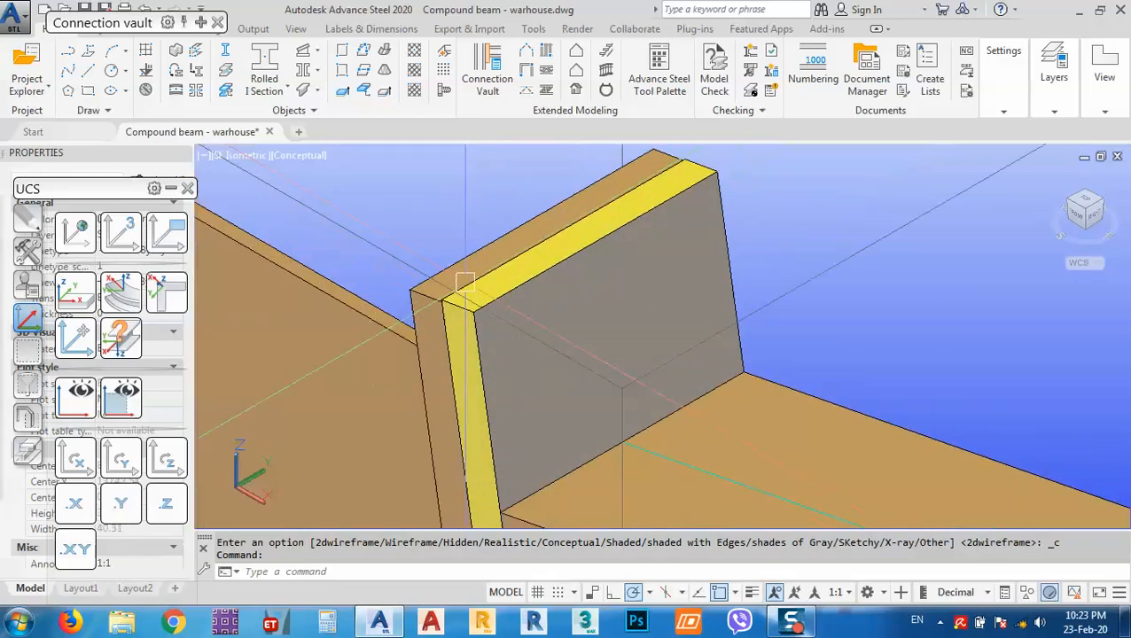
scroll(471, 314, "down", 9)
scroll(461, 315, "up", 10)
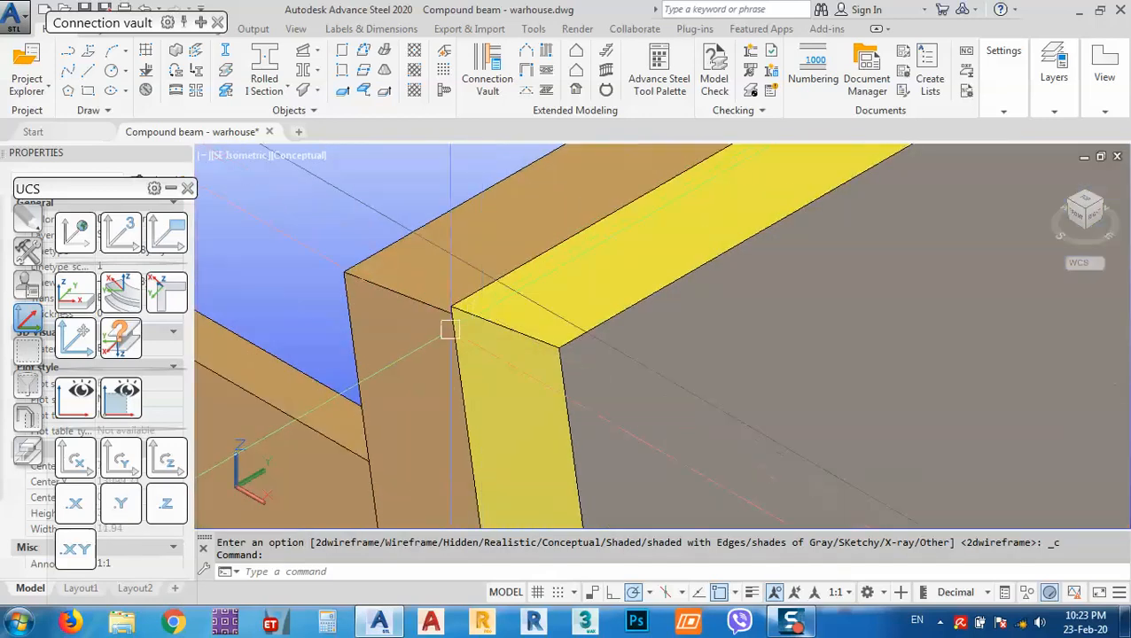
middle_click_drag(449, 328, 548, 313)
scroll(506, 283, "down", 7)
scroll(516, 284, "down", 4)
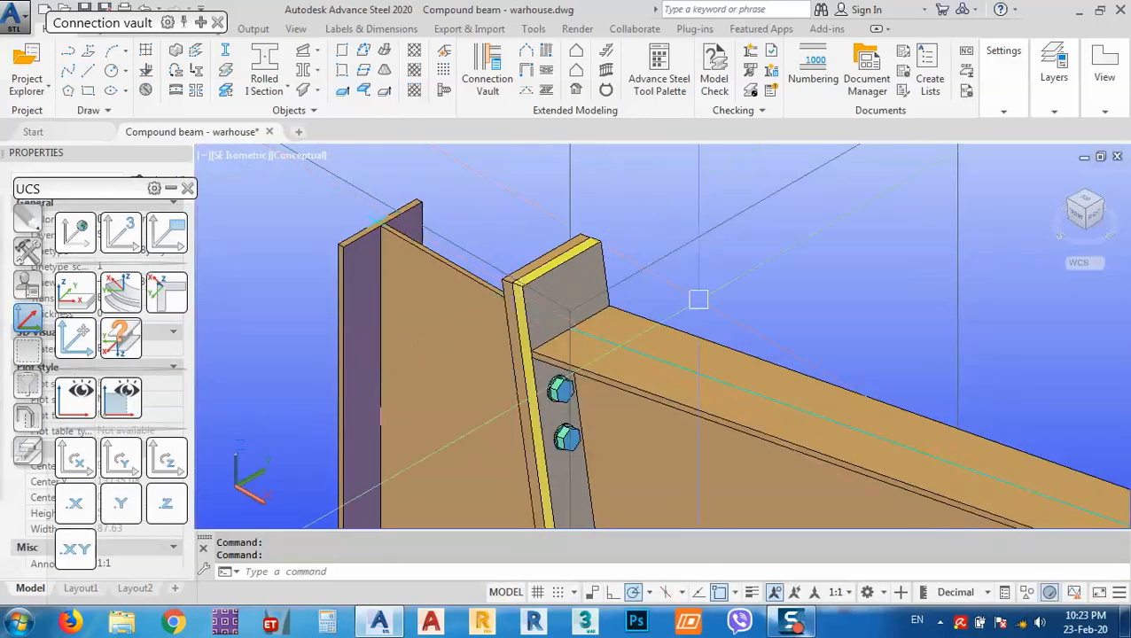
Inspect the alignment of the two end plates at their upper and lower ends in the front view.
left_click(1080, 217)
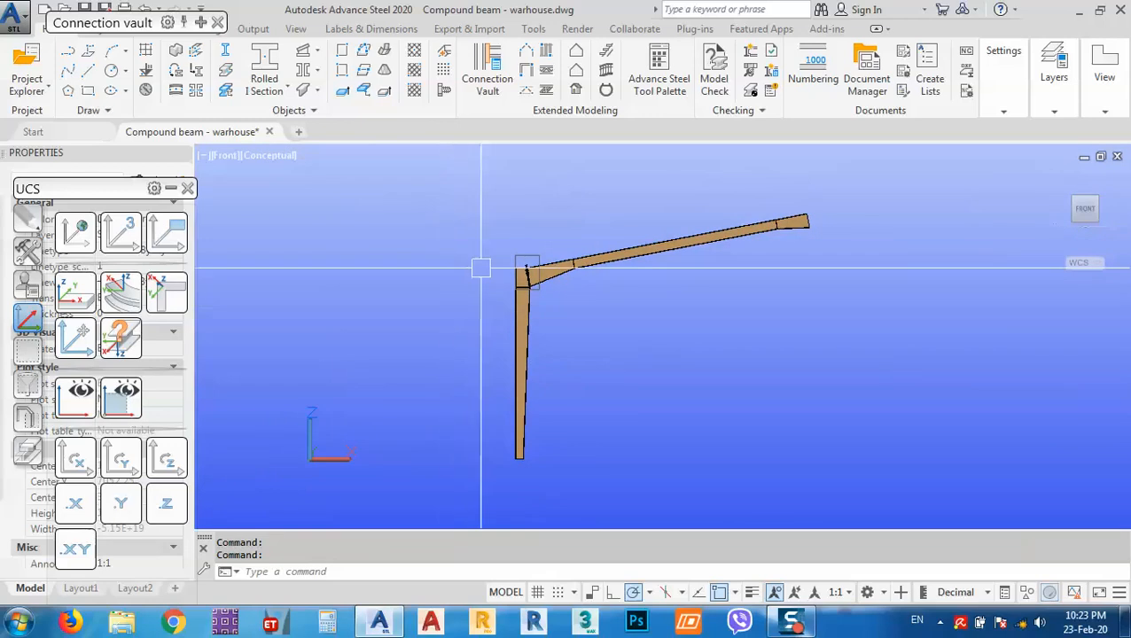
scroll(480, 257, "up", 6)
scroll(398, 233, "up", 8)
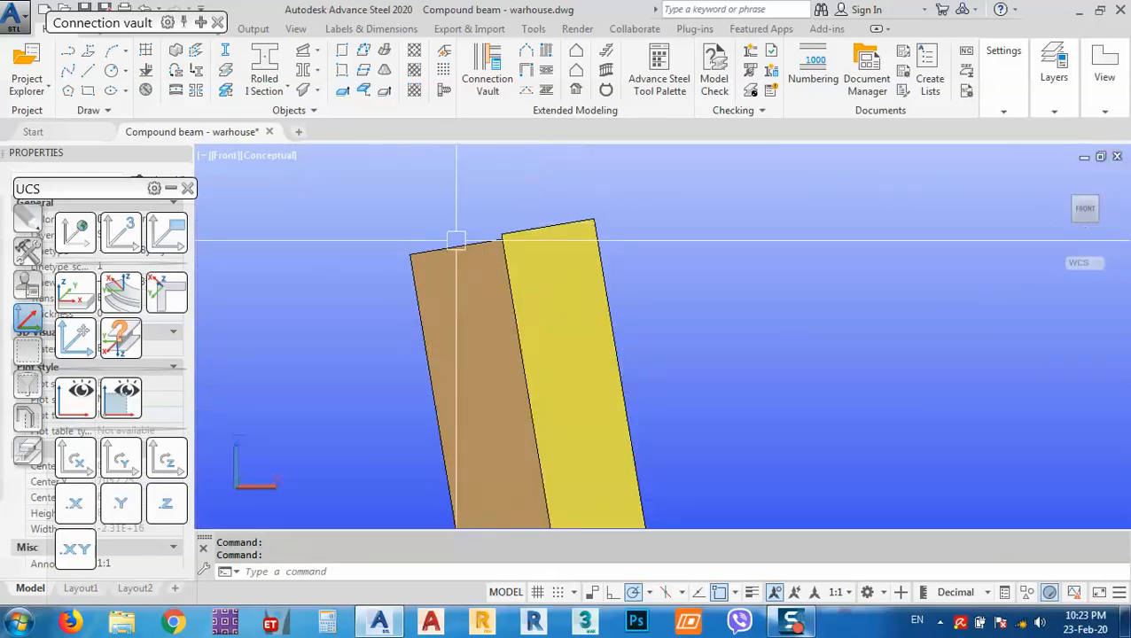
scroll(497, 242, "down", 6)
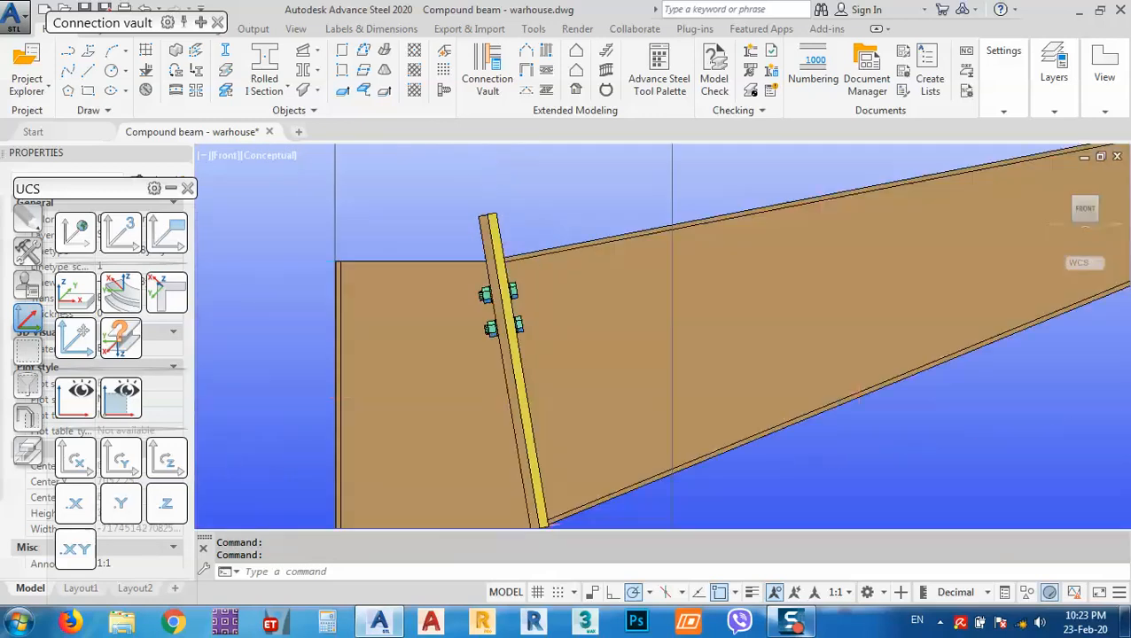
scroll(502, 357, "up", 3)
scroll(523, 332, "up", 3)
scroll(525, 384, "down", 5)
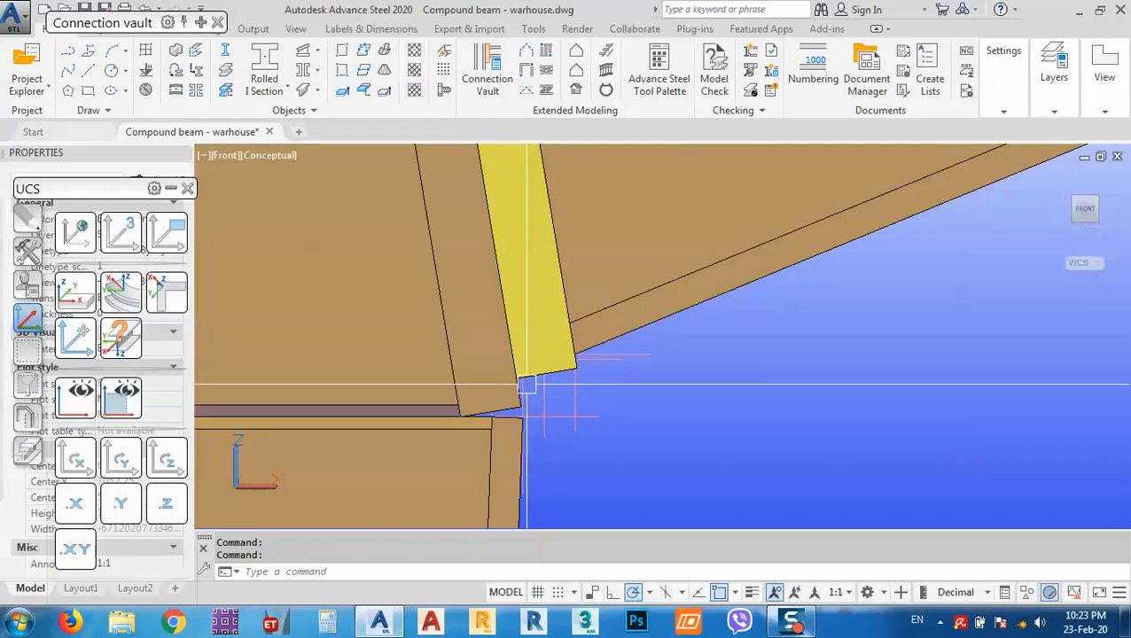
middle_click_drag(526, 185, 558, 333)
scroll(558, 273, "up", 3)
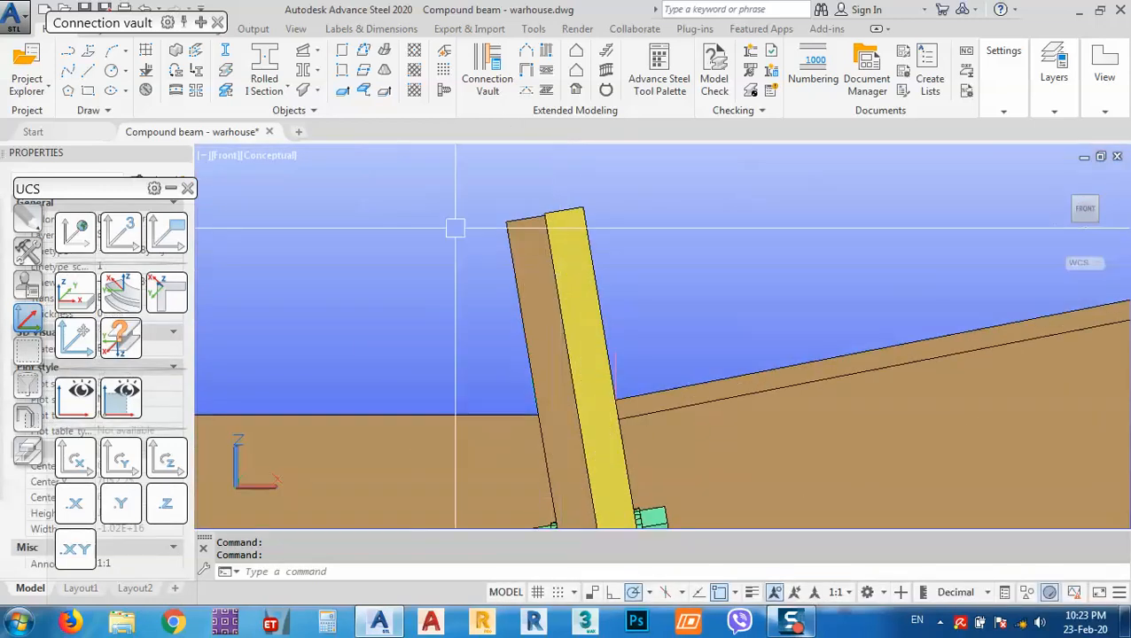
Align the UCS with the current front view and set the visual style to 2D Wireframe.
left_click(166, 232)
left_click(271, 155)
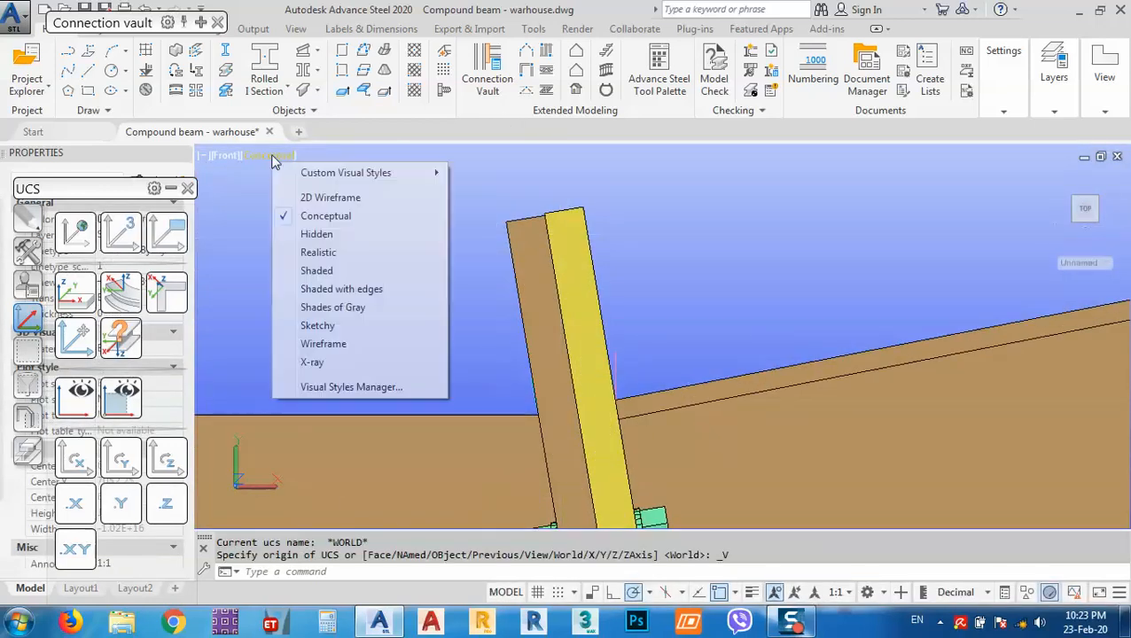
left_click(326, 199)
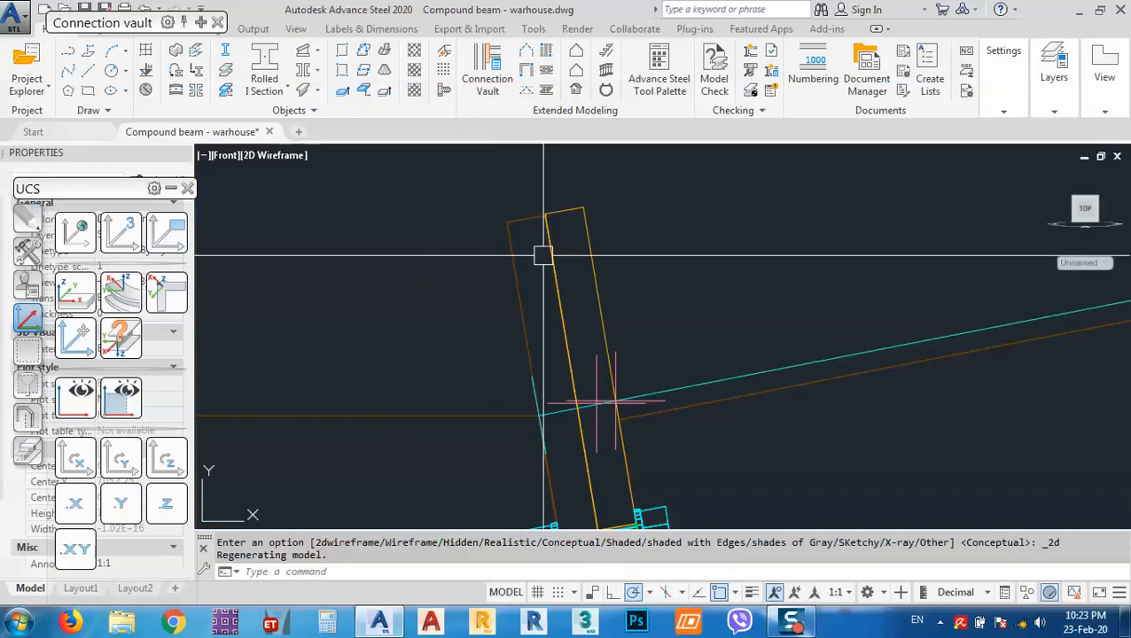
Inspect the offset between the two end plates' upper corners and start an aligned dimension there.
middle_click_drag(479, 293, 545, 284)
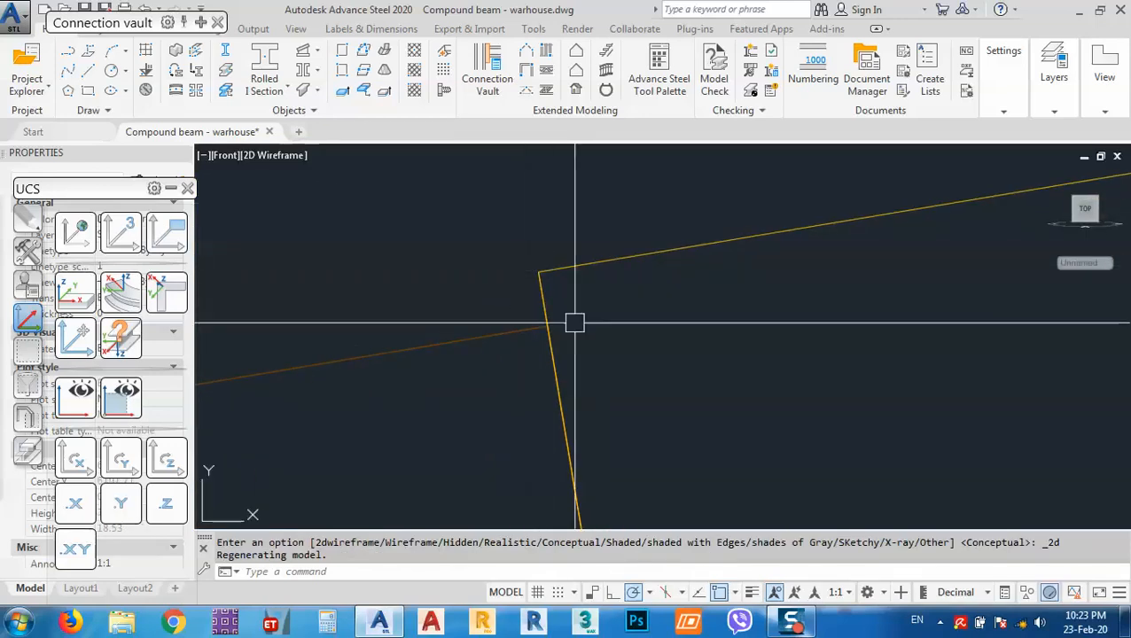
scroll(567, 284, "down", 5)
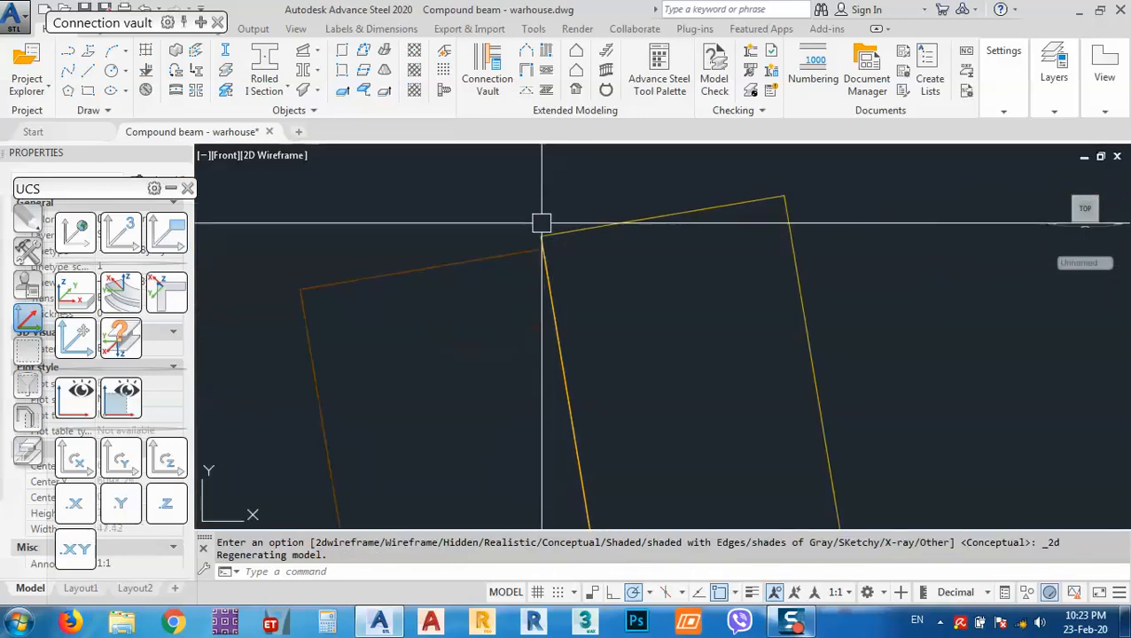
middle_click_drag(575, 331, 564, 286)
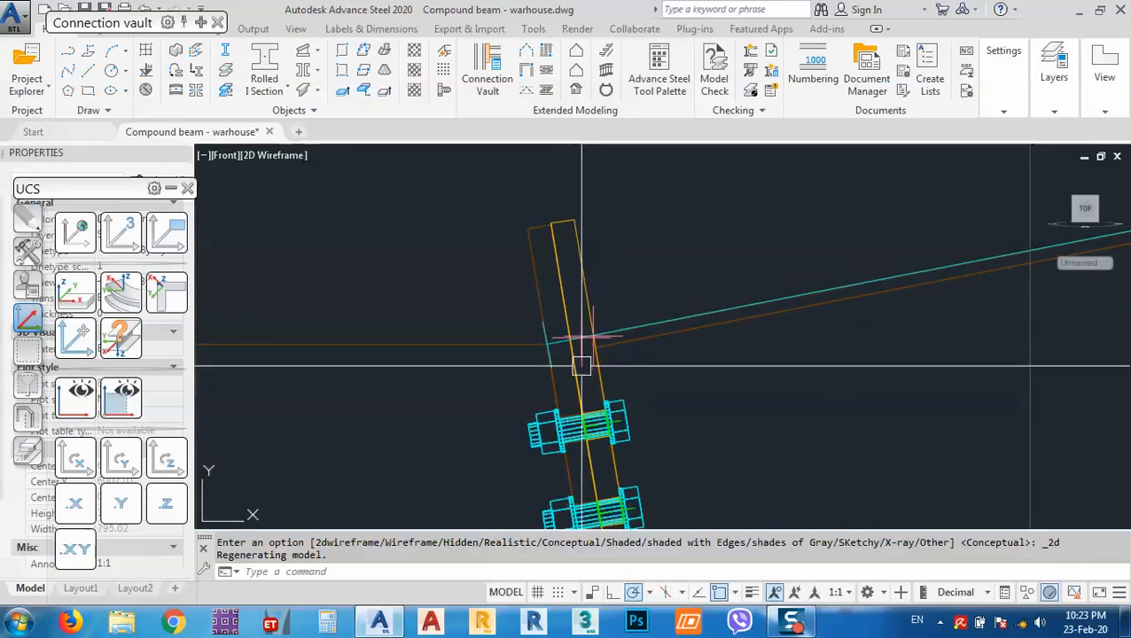
middle_click_drag(585, 396, 566, 310)
scroll(581, 337, "up", 6)
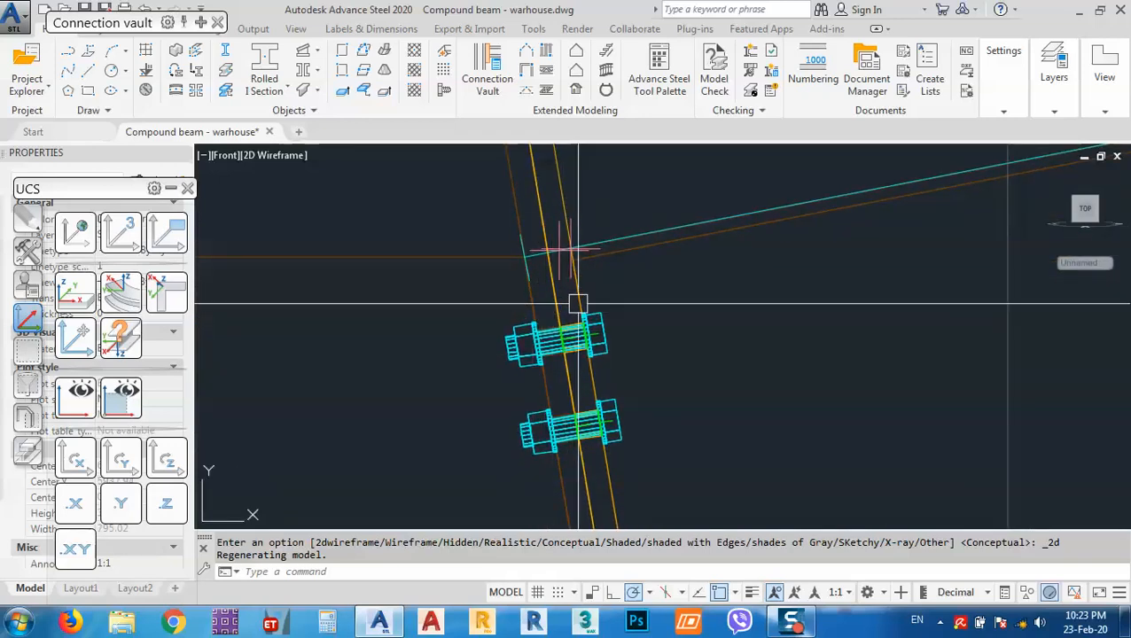
scroll(618, 344, "up", 10)
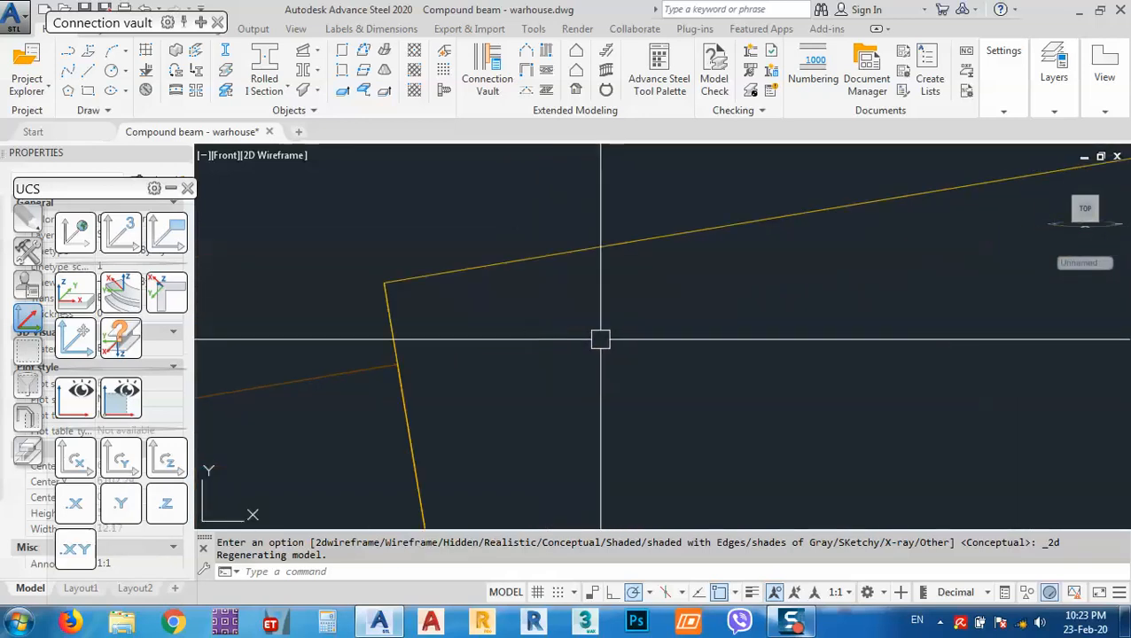
middle_click_drag(515, 308, 654, 329)
type("dal")
key("Return")
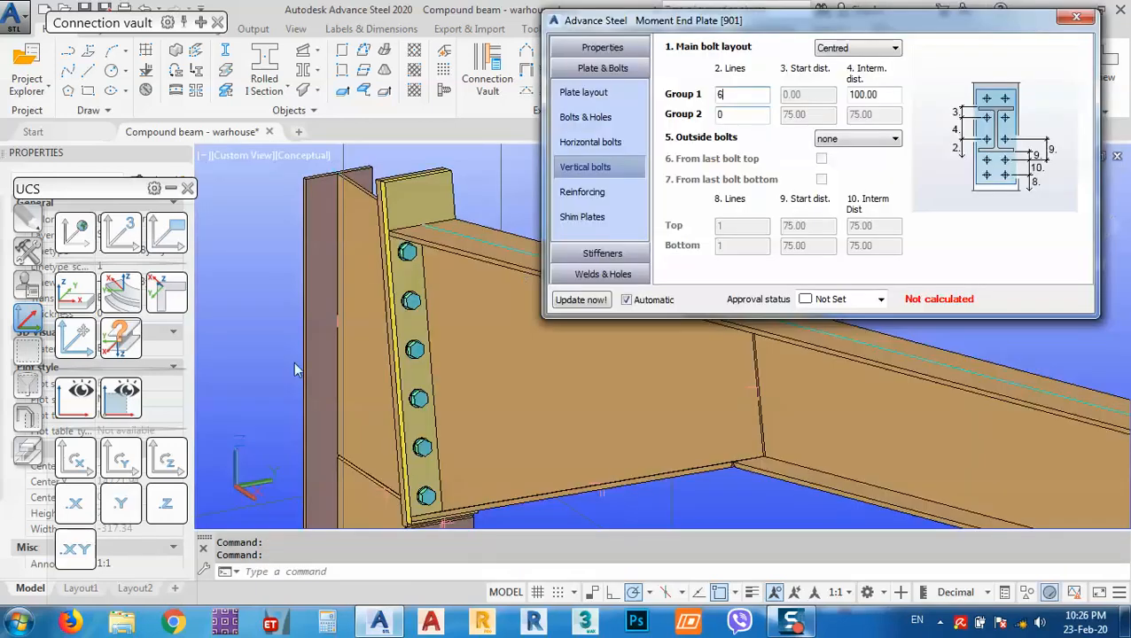
Set the Group 1 vertical bolt lines of the moment end plate to 5.
scroll(436, 257, "down", 2)
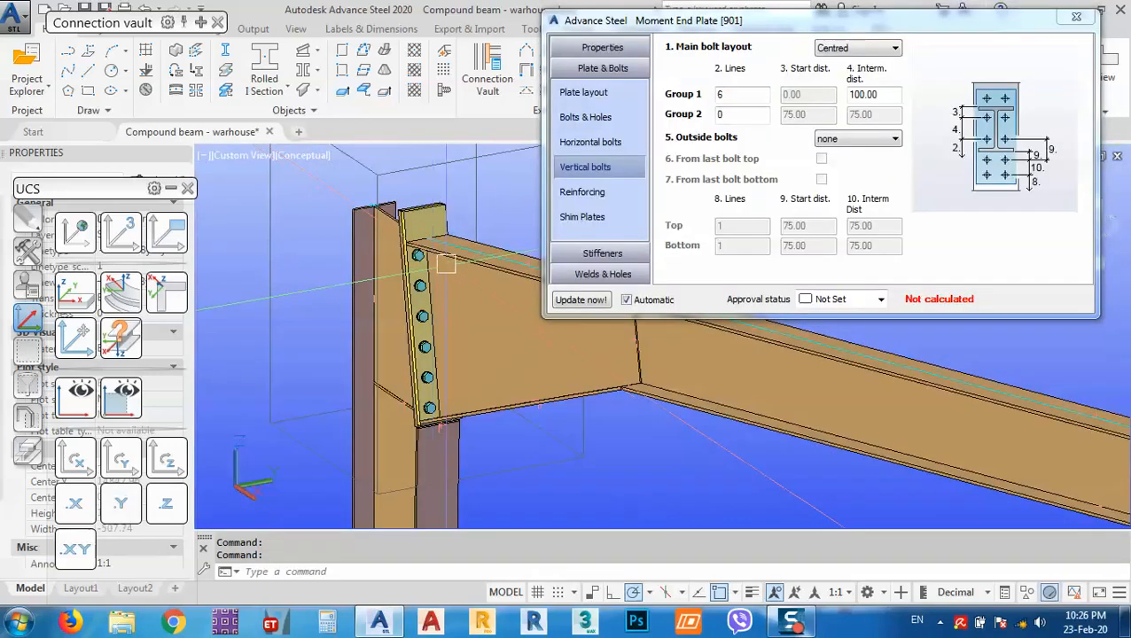
double_click(723, 96)
type("5")
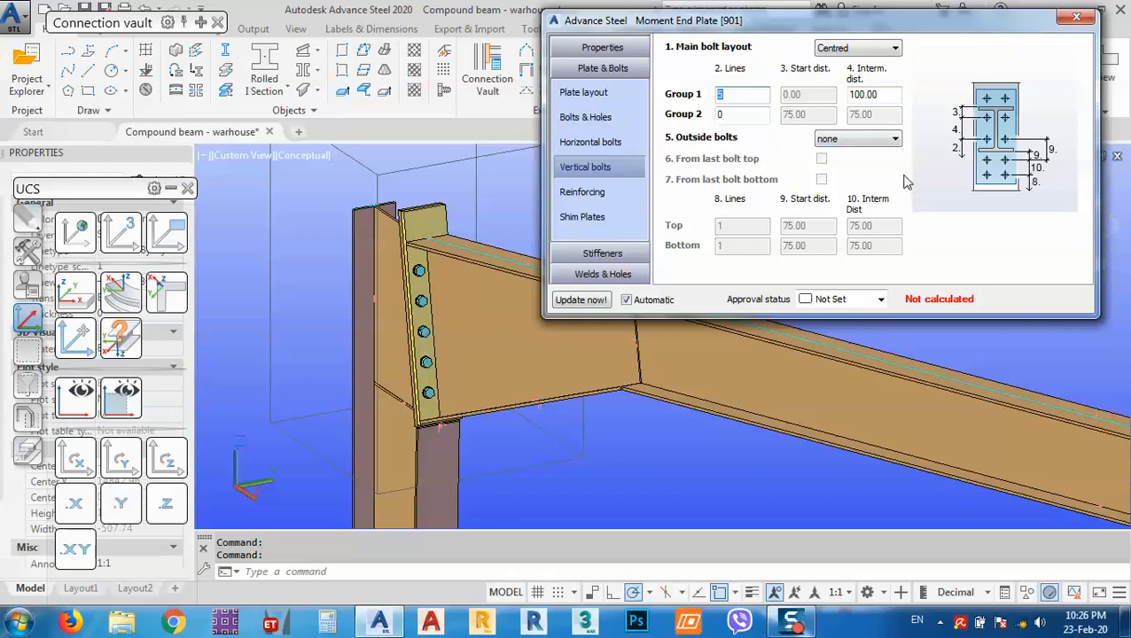
Add outside bolts at the top of the moment end plate with a start distance of 40.
left_click(847, 148)
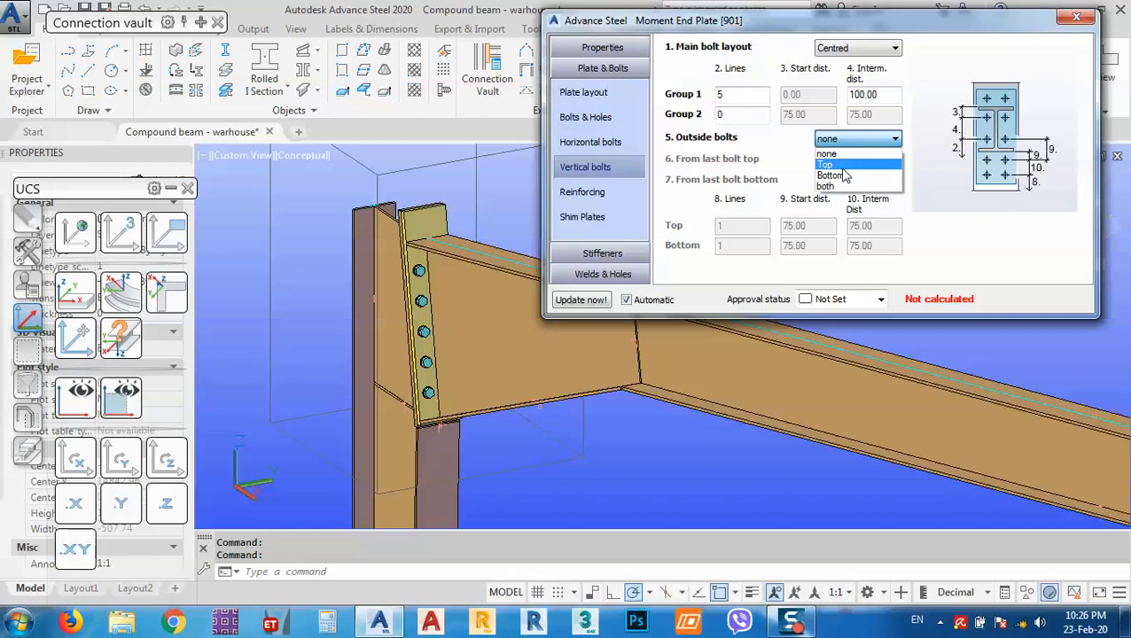
left_click(842, 163)
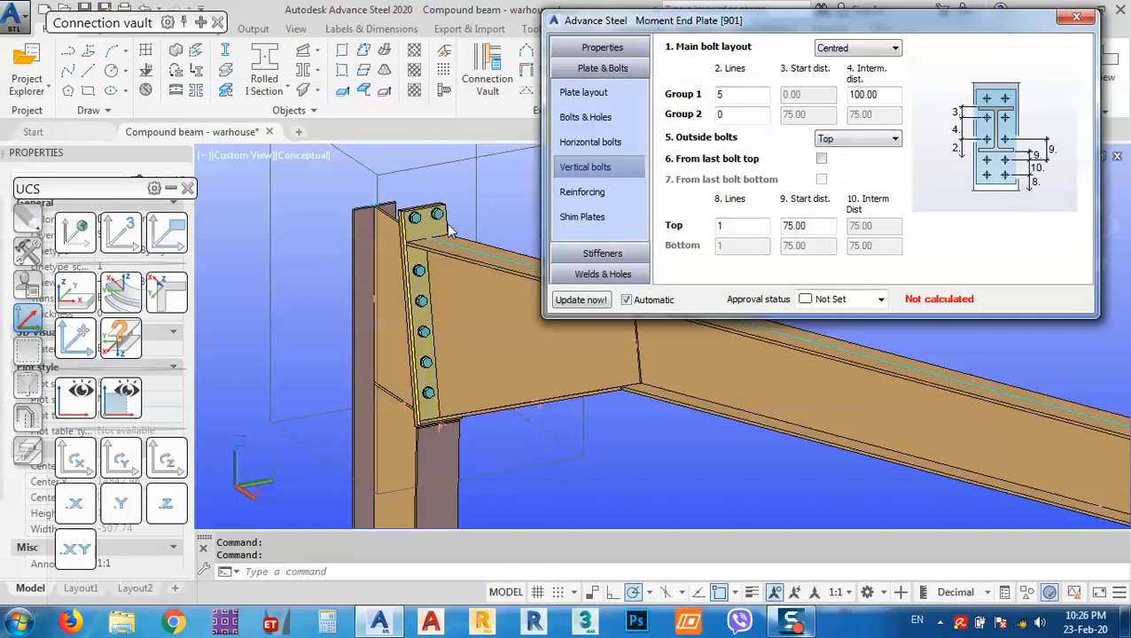
scroll(449, 231, "up", 5)
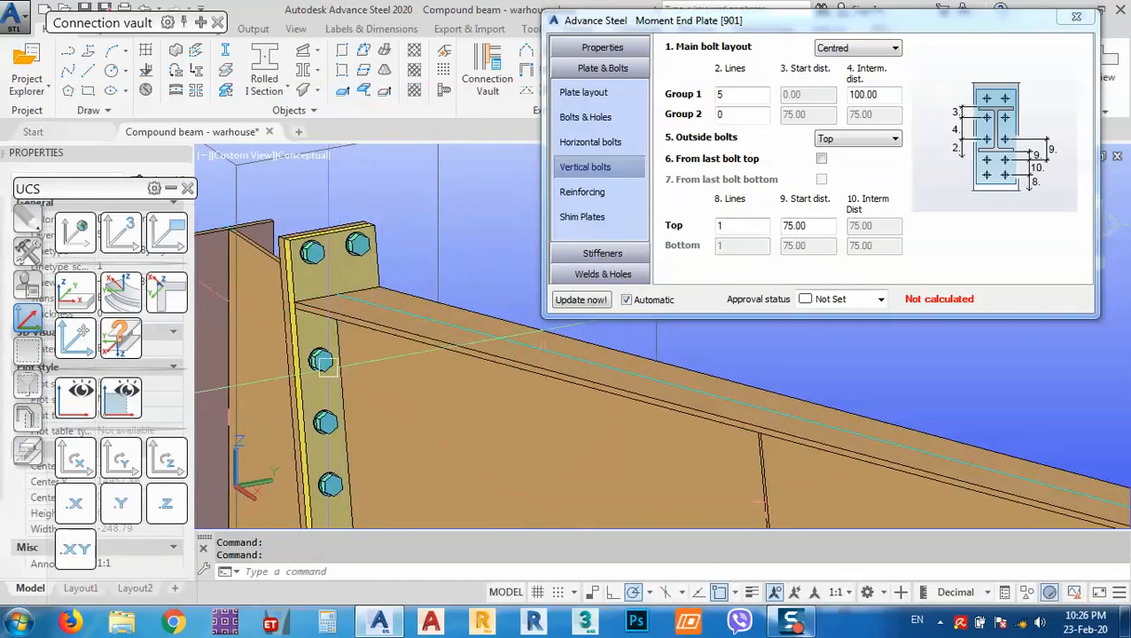
key("Tab")
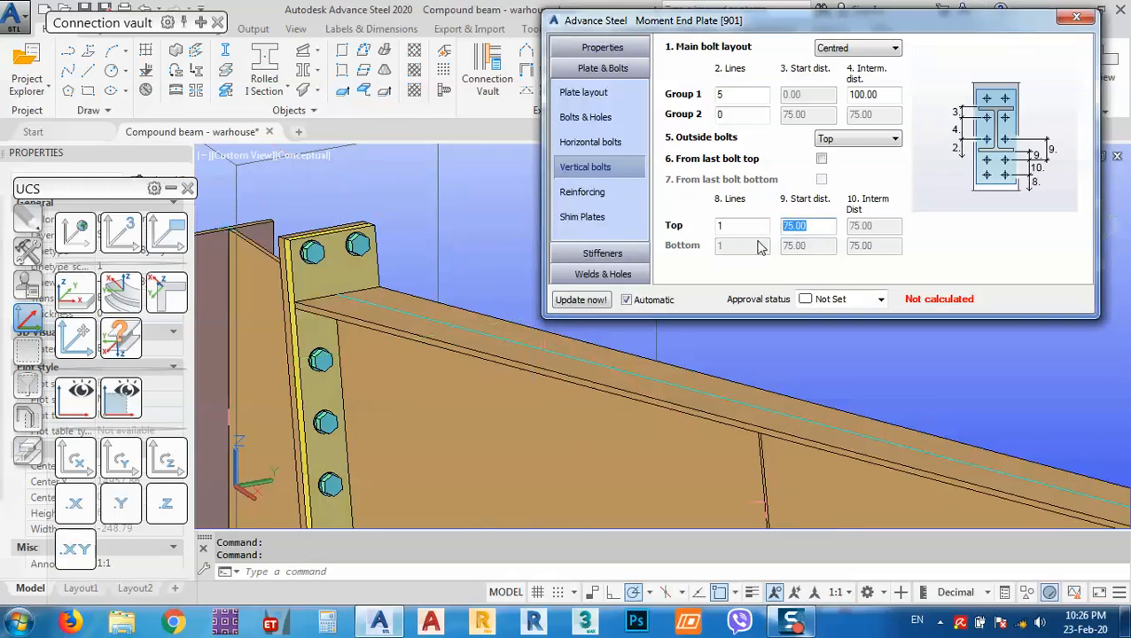
type("40")
key("Return")
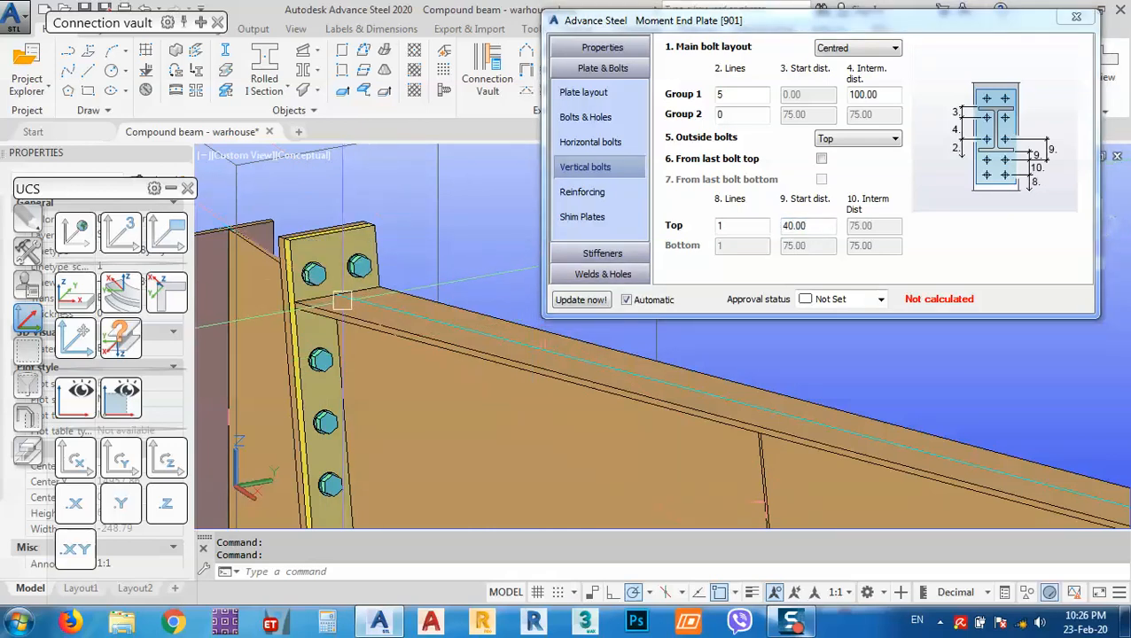
Add a full bottom stiffener to the column in the moment end plate connection and make it horizontal.
middle_click_drag(408, 301, 390, 355, "shift")
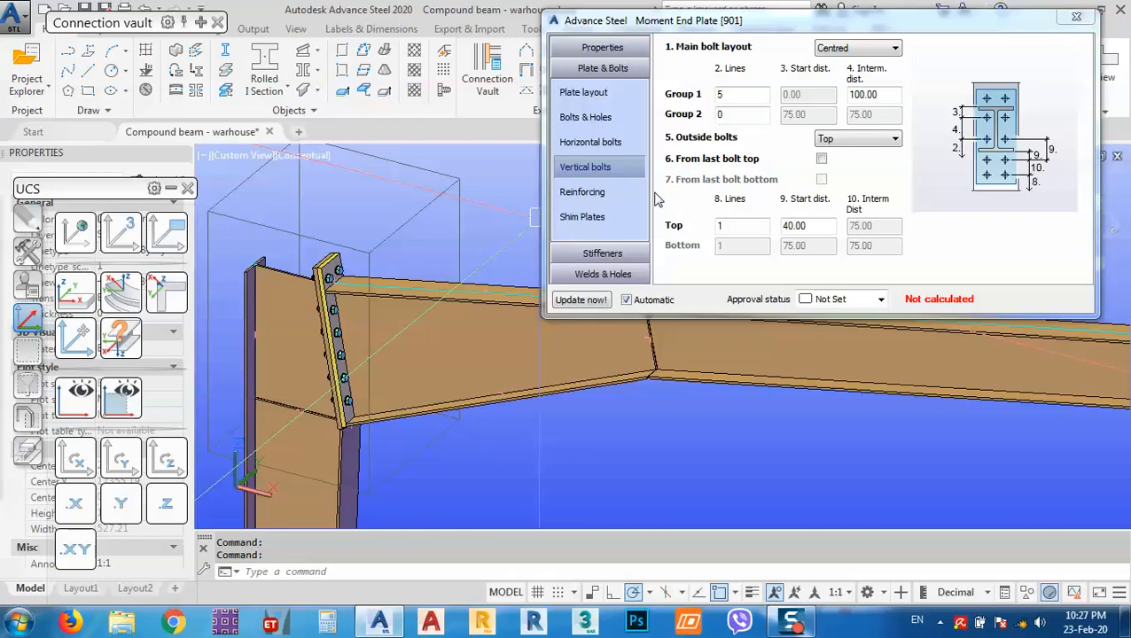
left_click(585, 192)
left_click(587, 218)
left_click(605, 253)
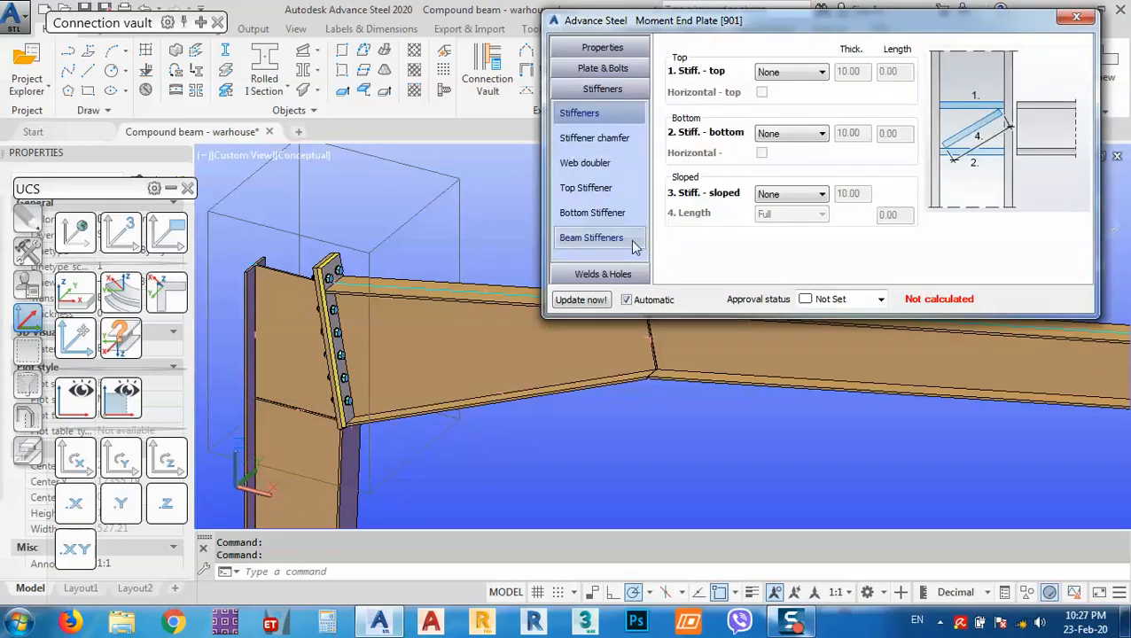
left_click(768, 134)
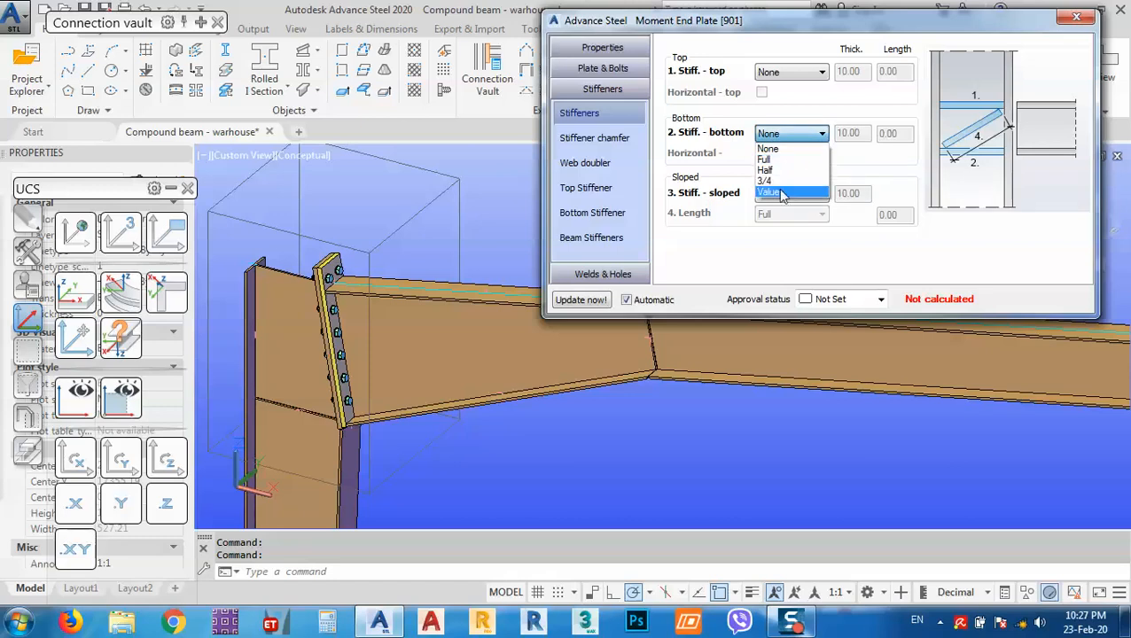
left_click(766, 159)
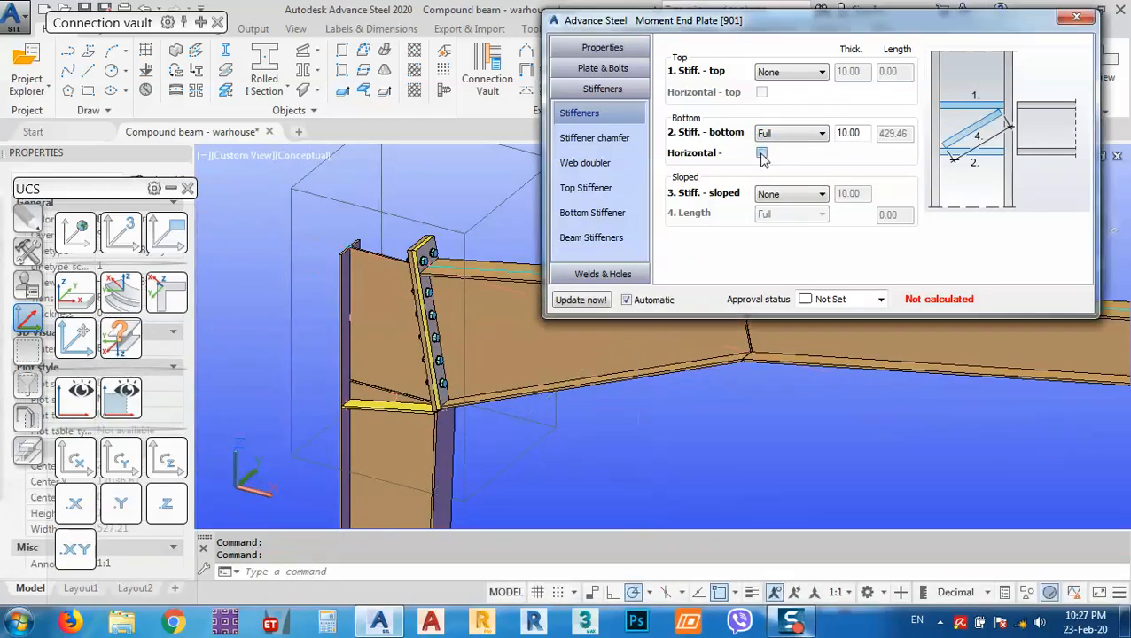
scroll(461, 399, "up", 5)
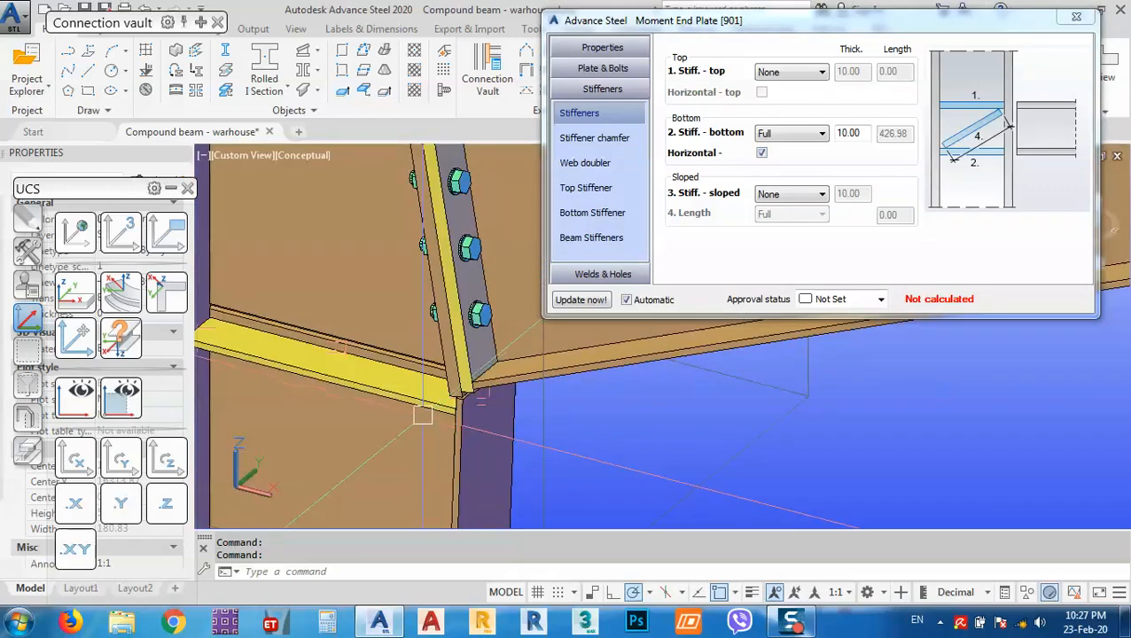
middle_click_drag(357, 391, 521, 427)
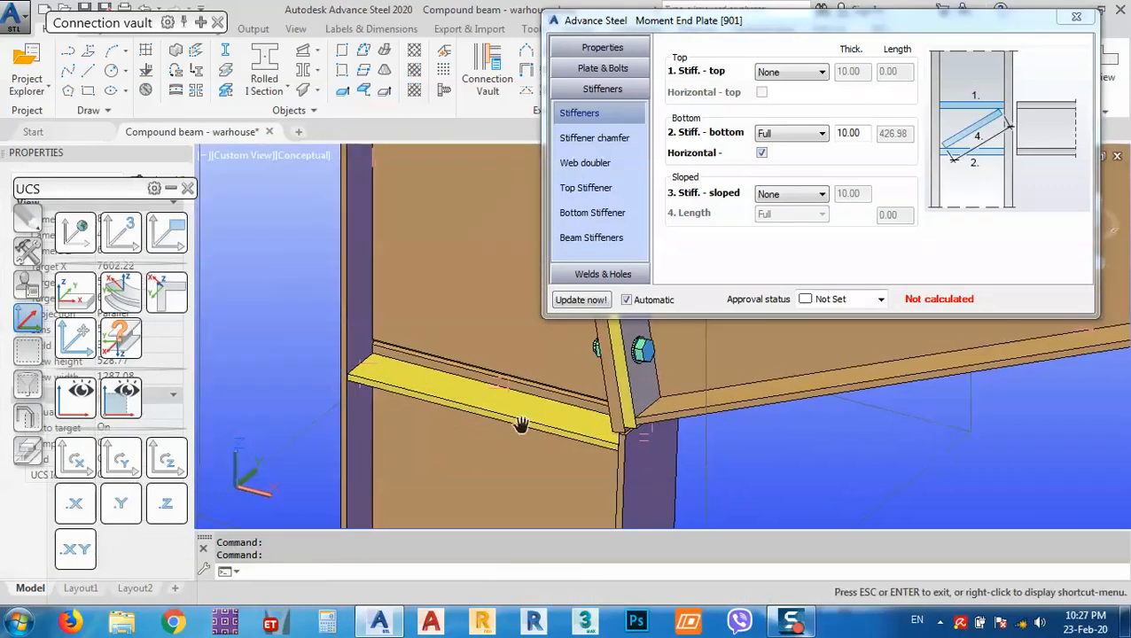
Try web doublers on both sides of the column web and set them back to None.
left_click(594, 137)
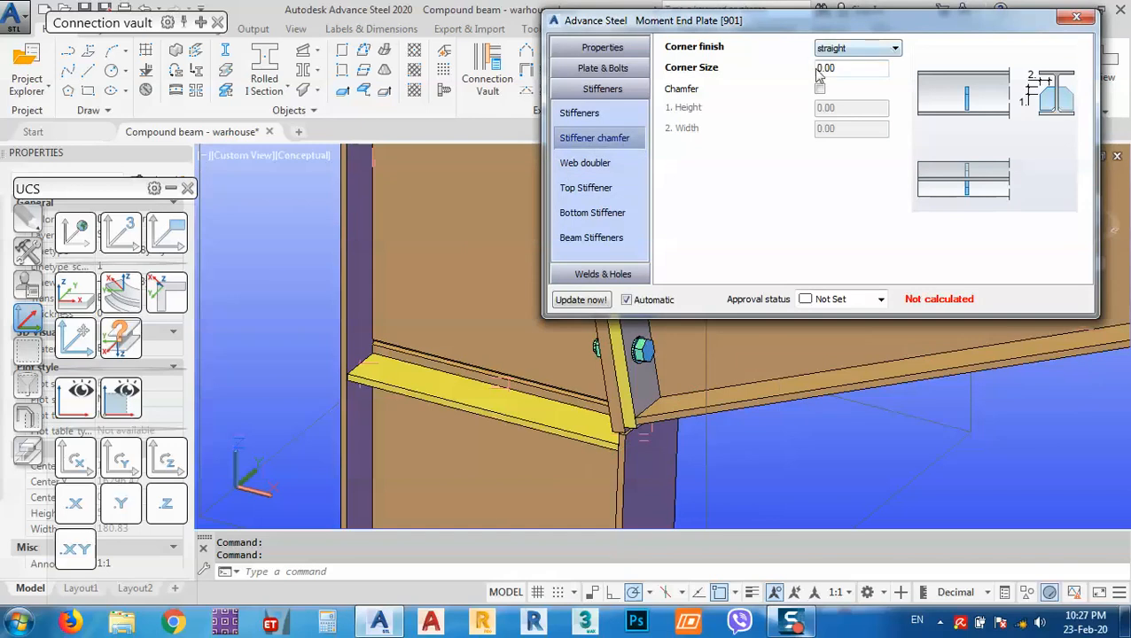
left_click(585, 163)
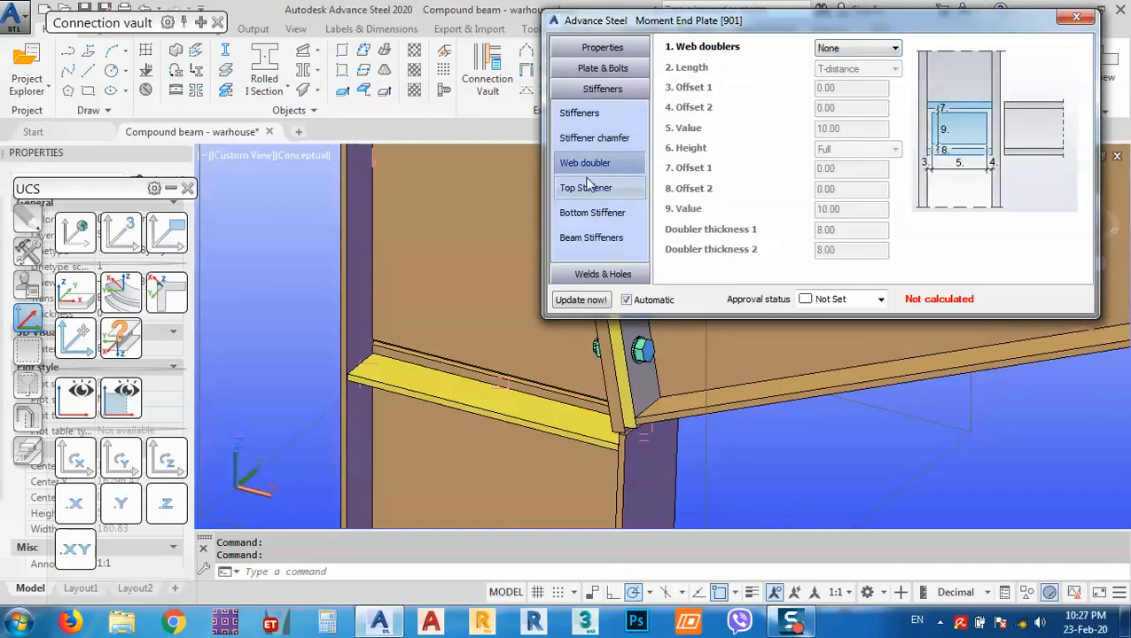
left_click(847, 51)
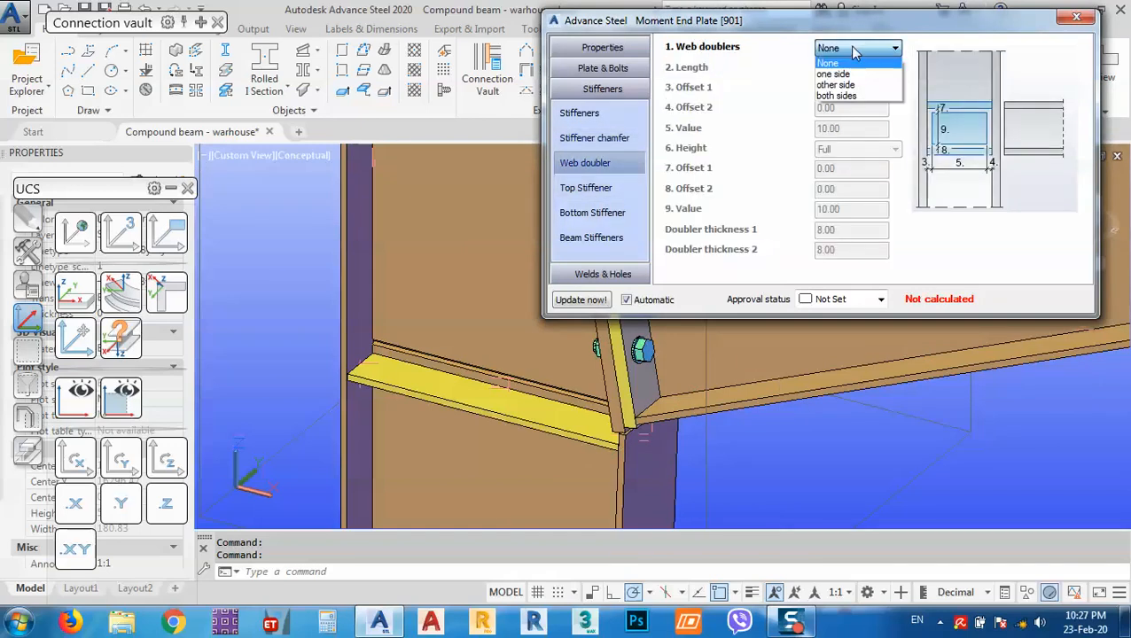
left_click(843, 96)
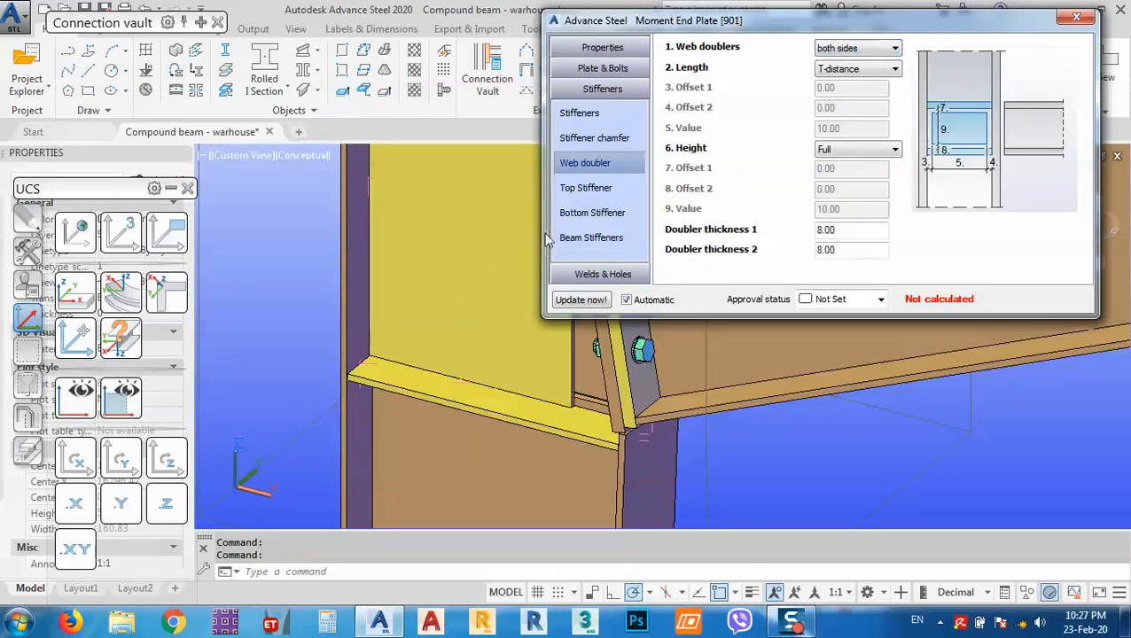
left_click(843, 50)
left_click(838, 60)
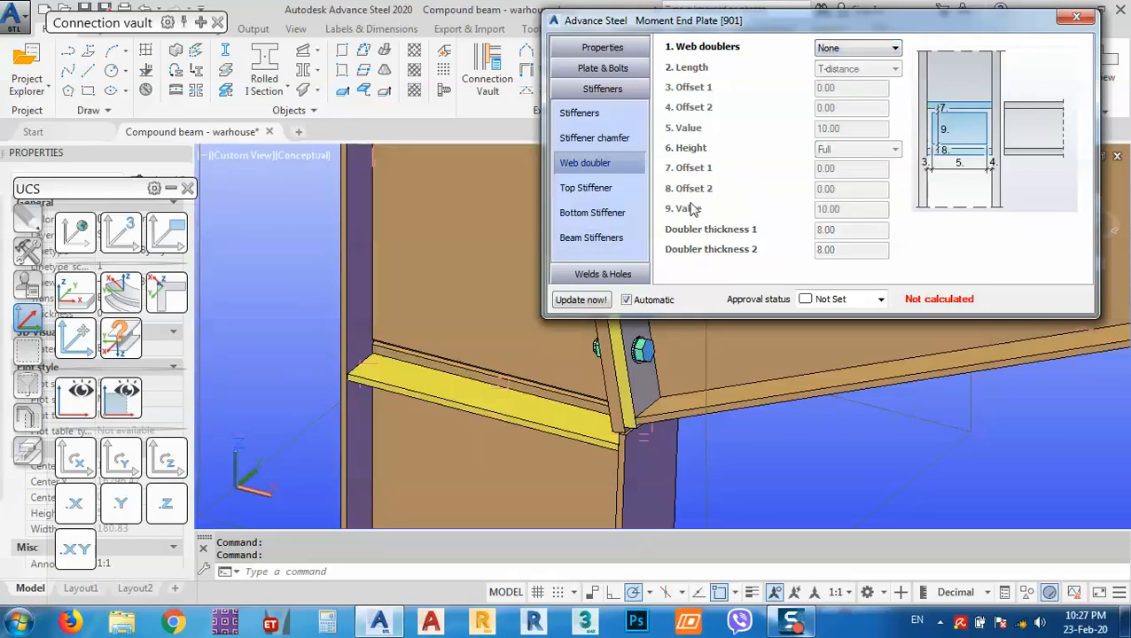
Review the bottom stiffener, beam stiffener and column stiffener settings of the moment end plate against the model.
left_click(593, 214)
left_click(592, 245)
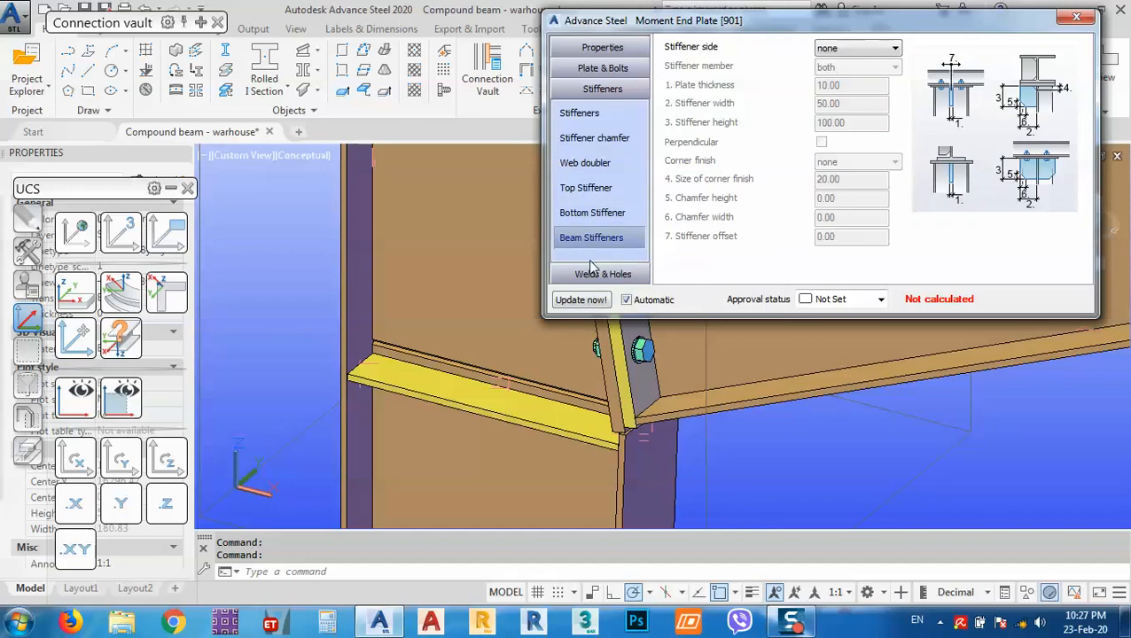
scroll(437, 340, "down", 1)
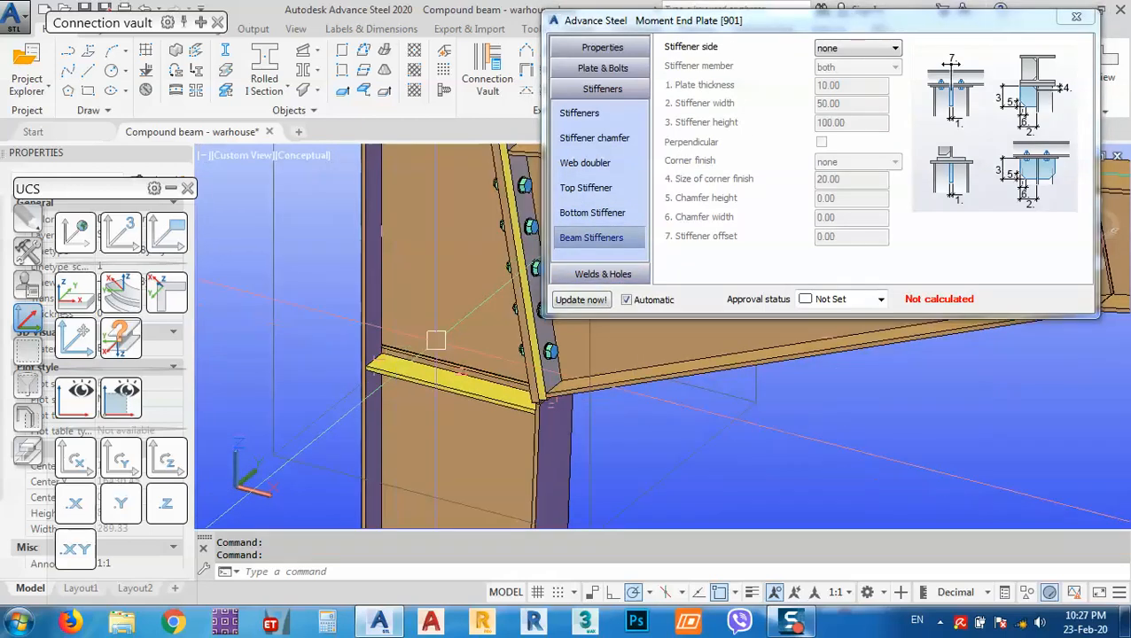
middle_click_drag(483, 346, 465, 361)
middle_click_drag(471, 310, 411, 425)
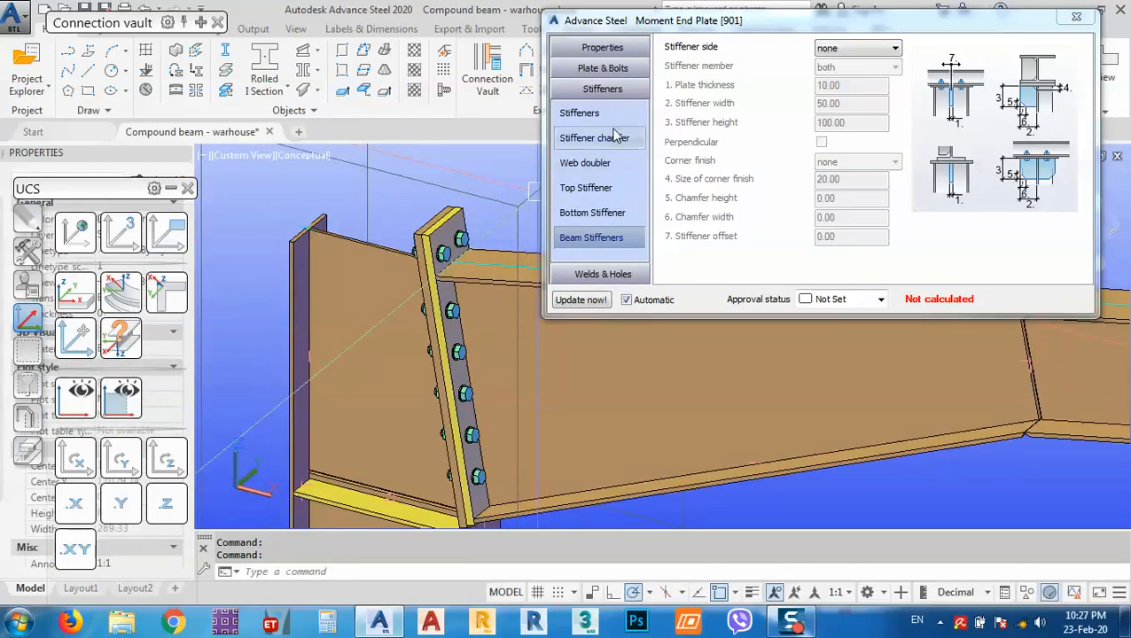
left_click(605, 139)
left_click(594, 116)
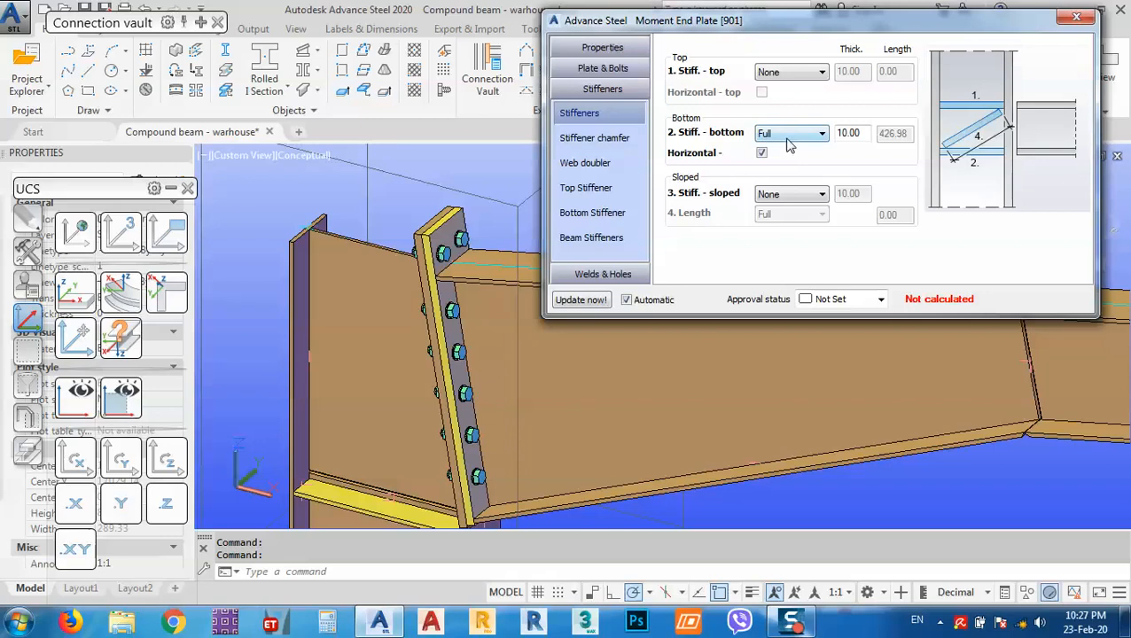
scroll(407, 339, "down", 3)
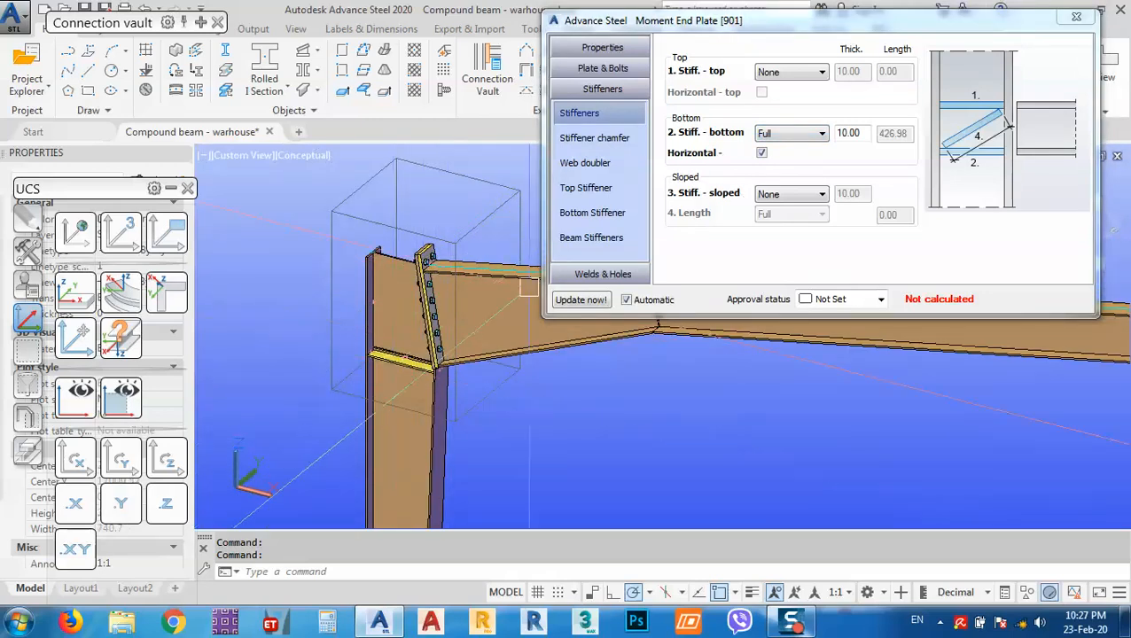
Try a full top stiffener on the column and inspect it beside the end plate.
left_click(777, 74)
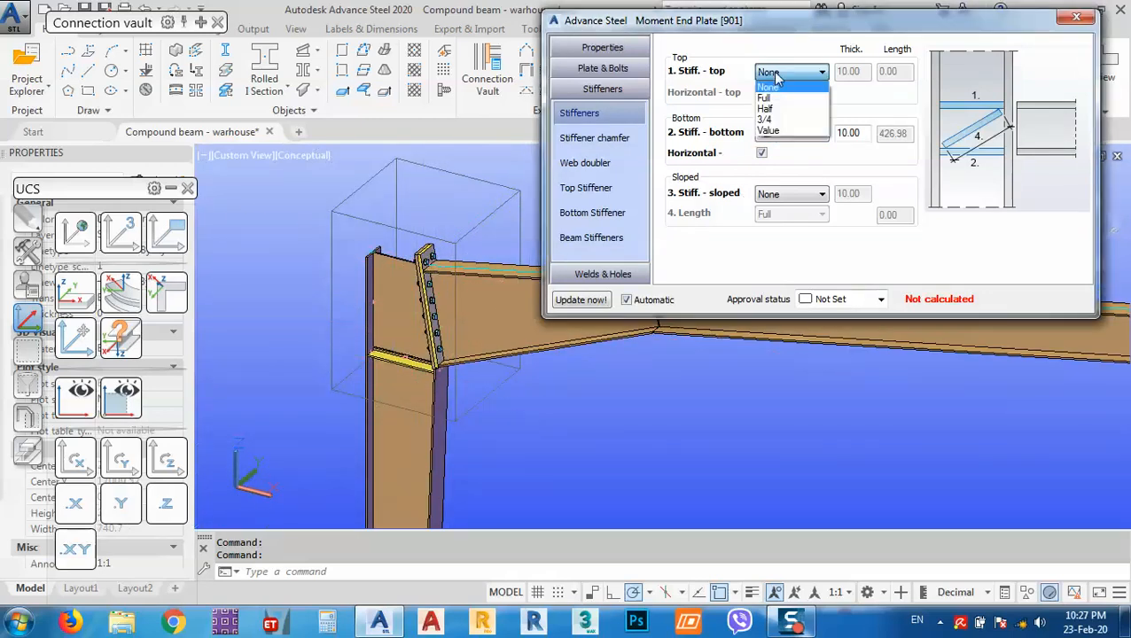
left_click(773, 97)
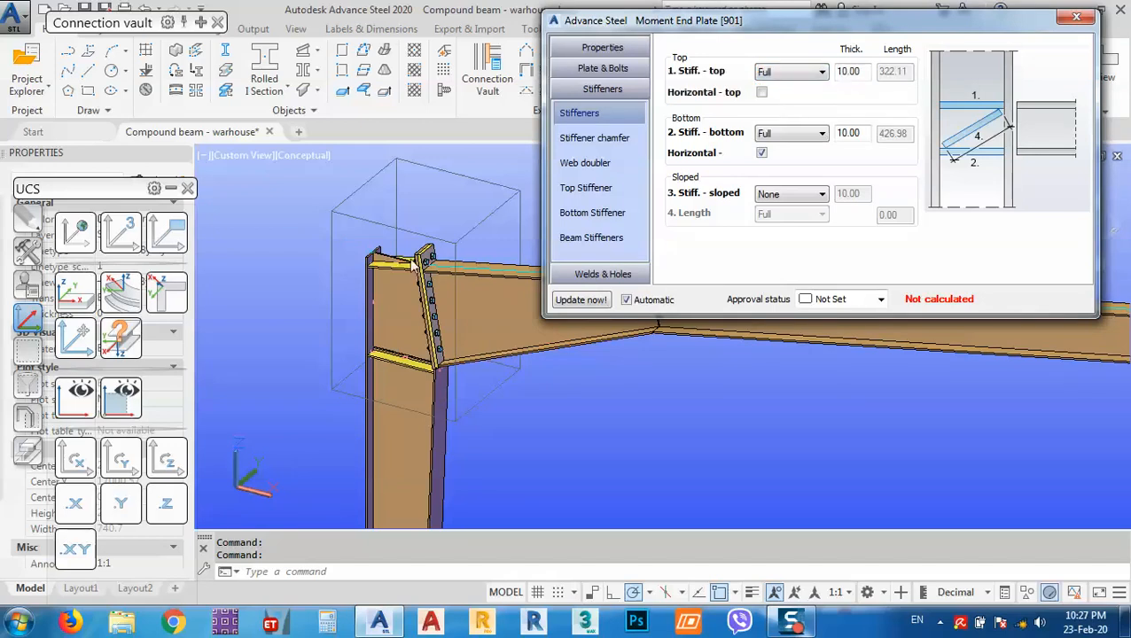
scroll(393, 277, "up", 5)
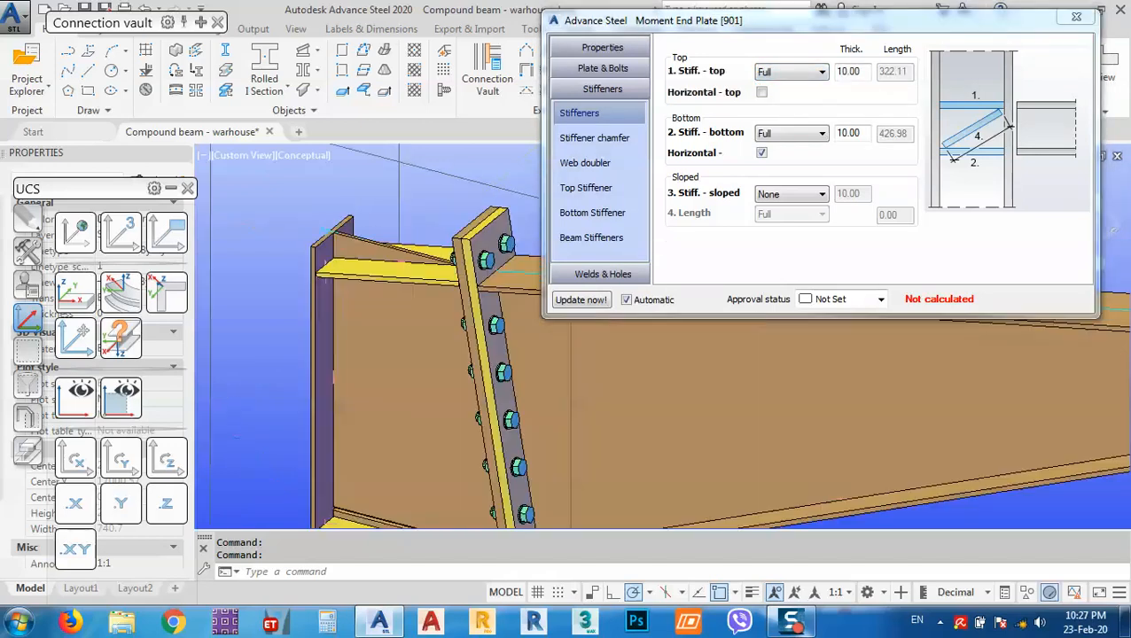
middle_click_drag(393, 278, 514, 290, "shift")
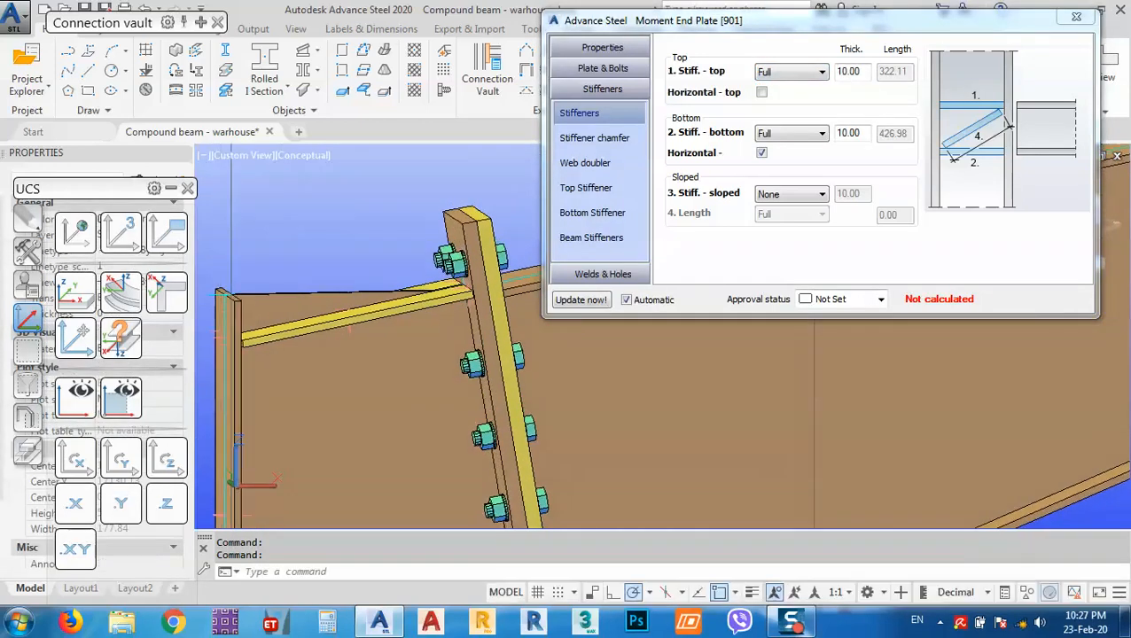
middle_click_drag(443, 302, 528, 319, "shift")
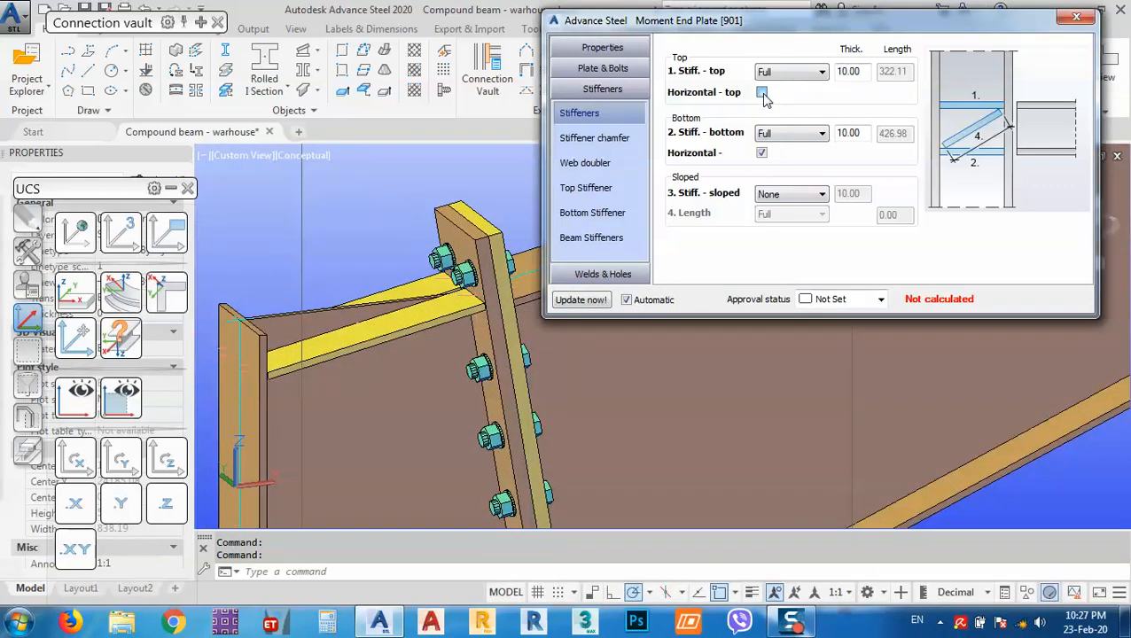
Try making the column's top stiffener horizontal, inspect its position and switch the option off again.
left_click(764, 94)
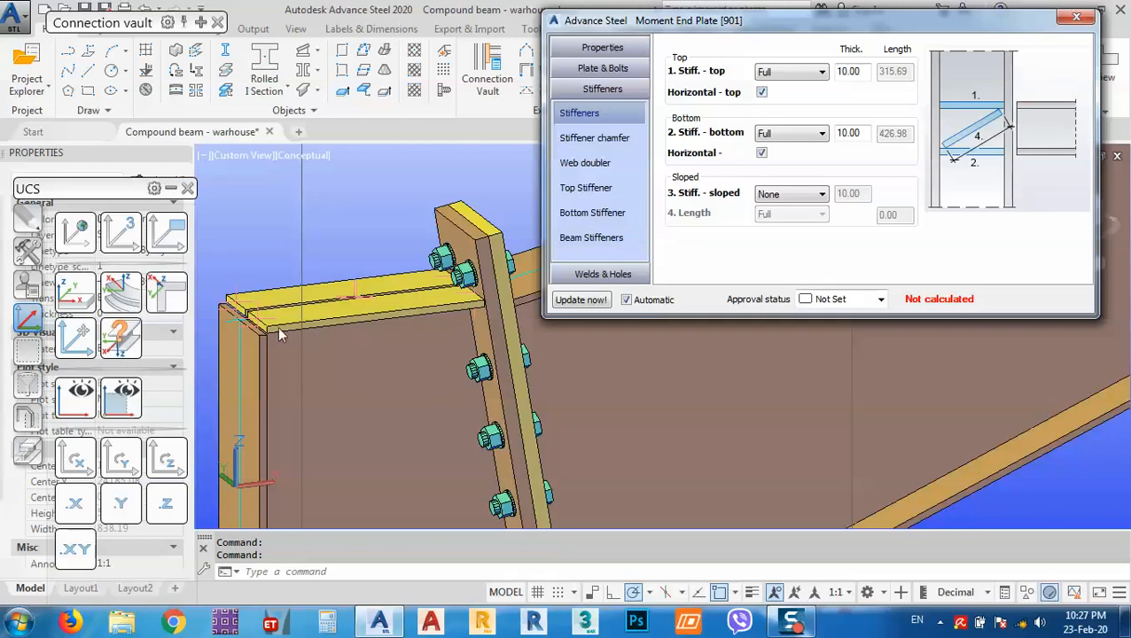
middle_click_drag(319, 292, 530, 332, "shift")
scroll(357, 330, "up", 3)
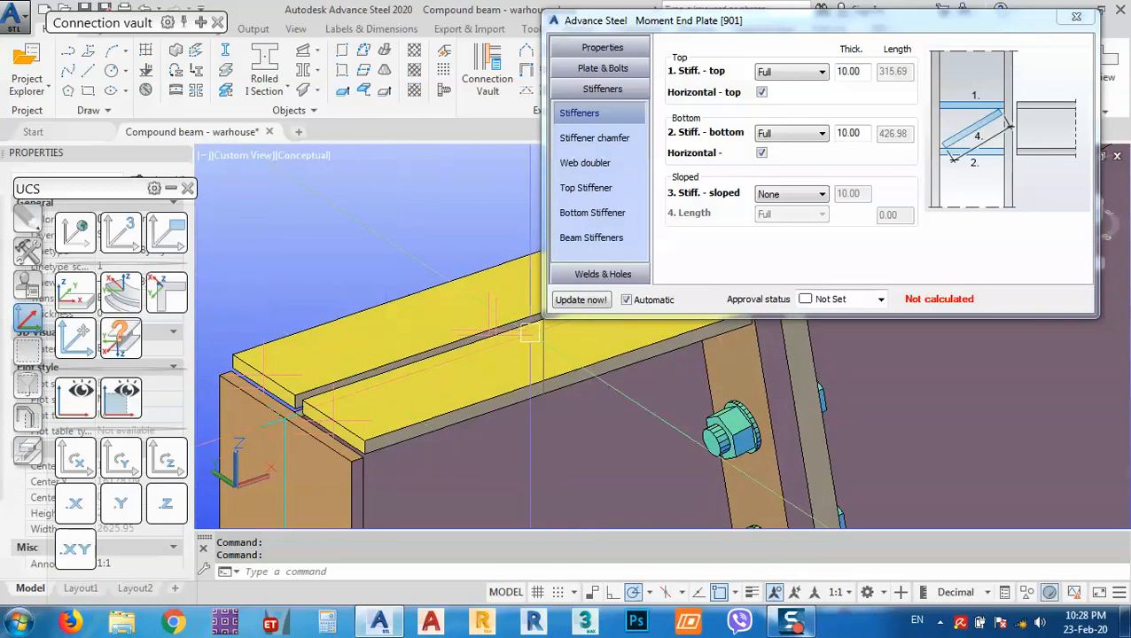
left_click(761, 93)
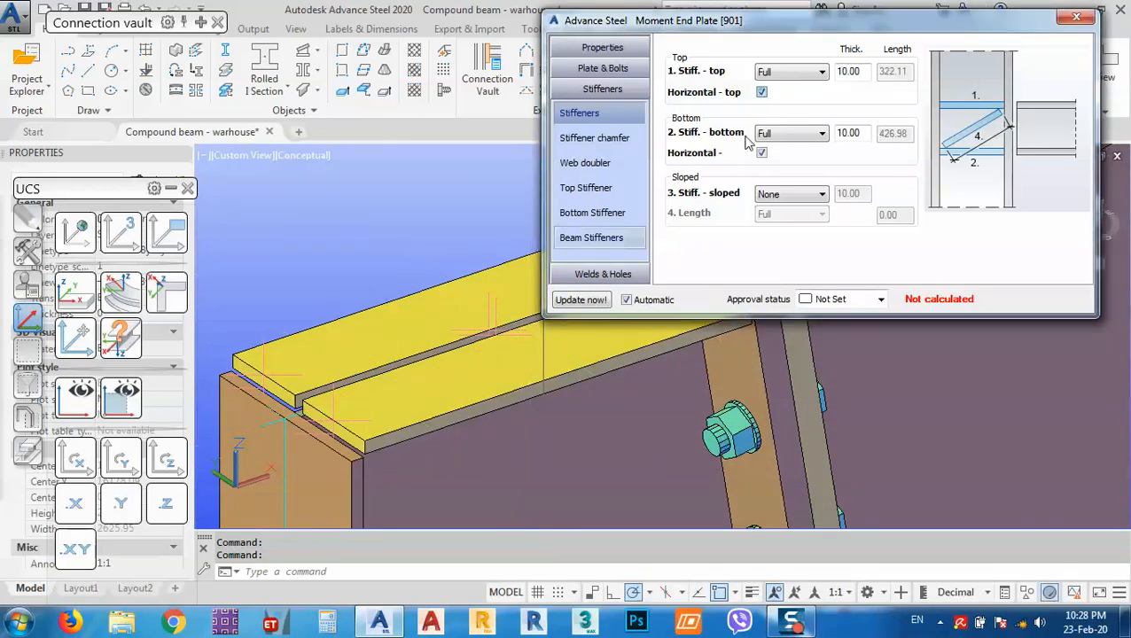
middle_click_drag(548, 304, 528, 279, "shift")
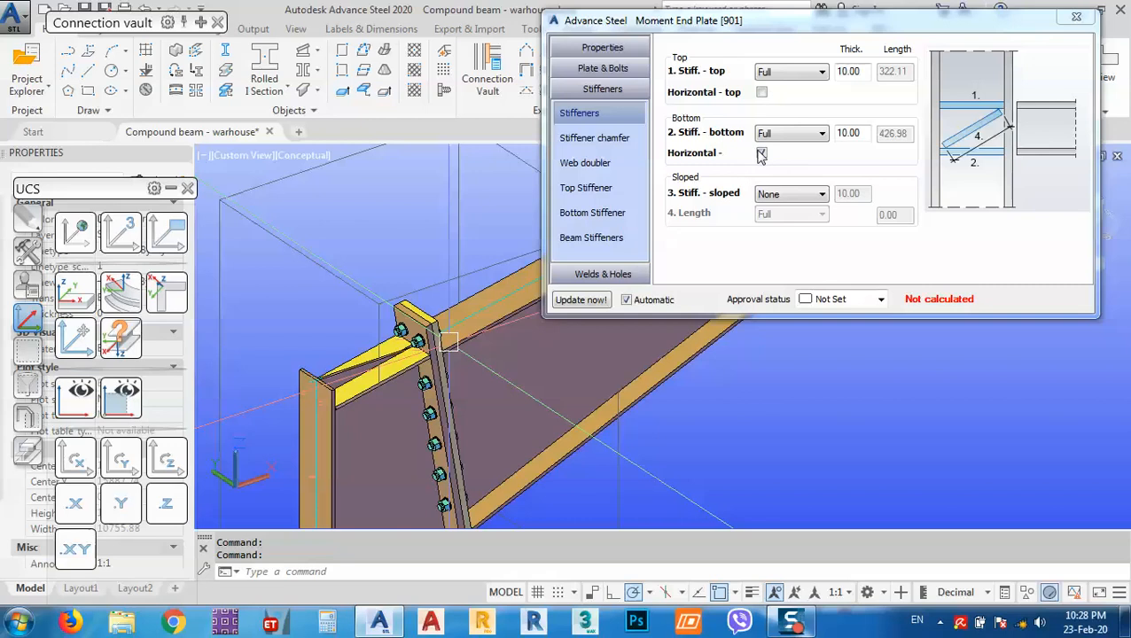
Turn the horizontal option back on, set the column's top stiffener to None and close the moment end plate settings.
left_click(761, 92)
left_click(768, 75)
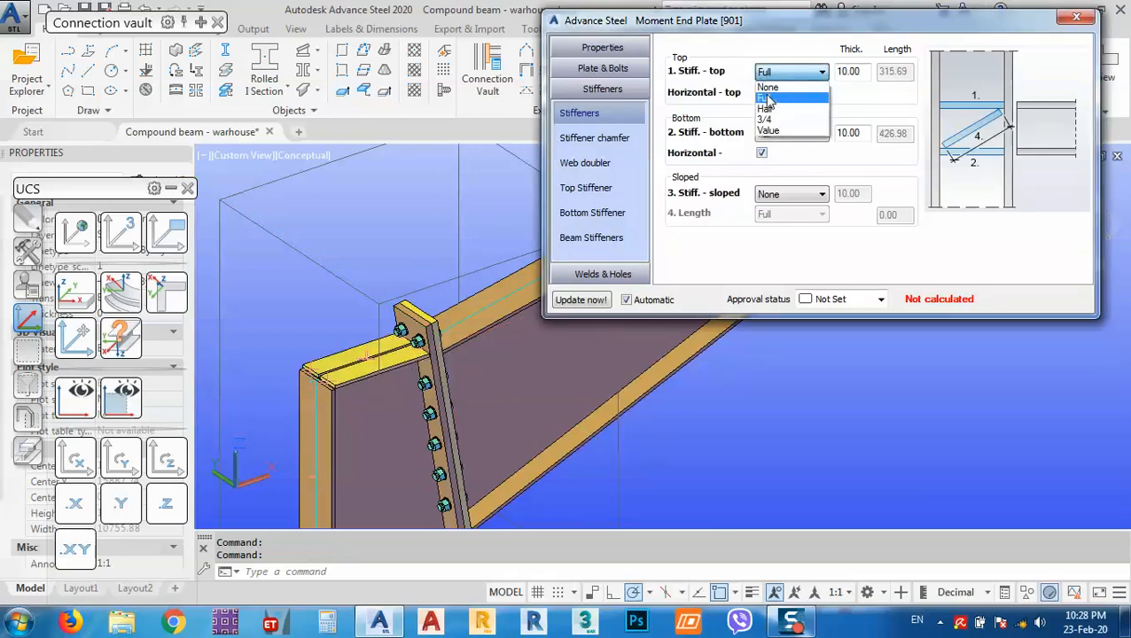
left_click(772, 86)
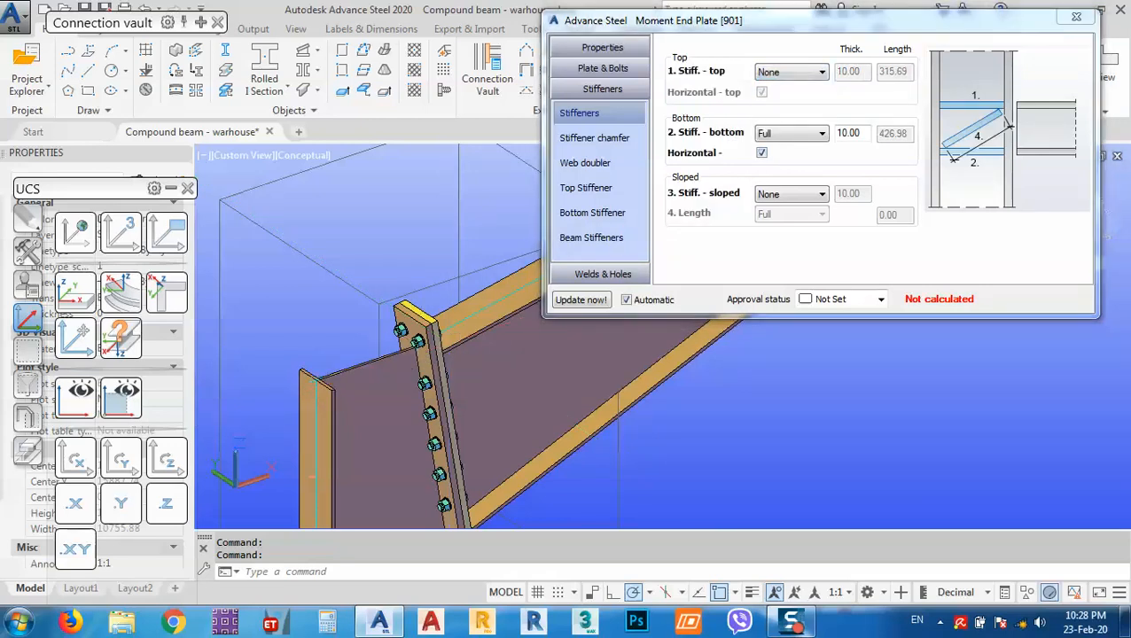
scroll(493, 302, "down", 5)
left_click(1079, 19)
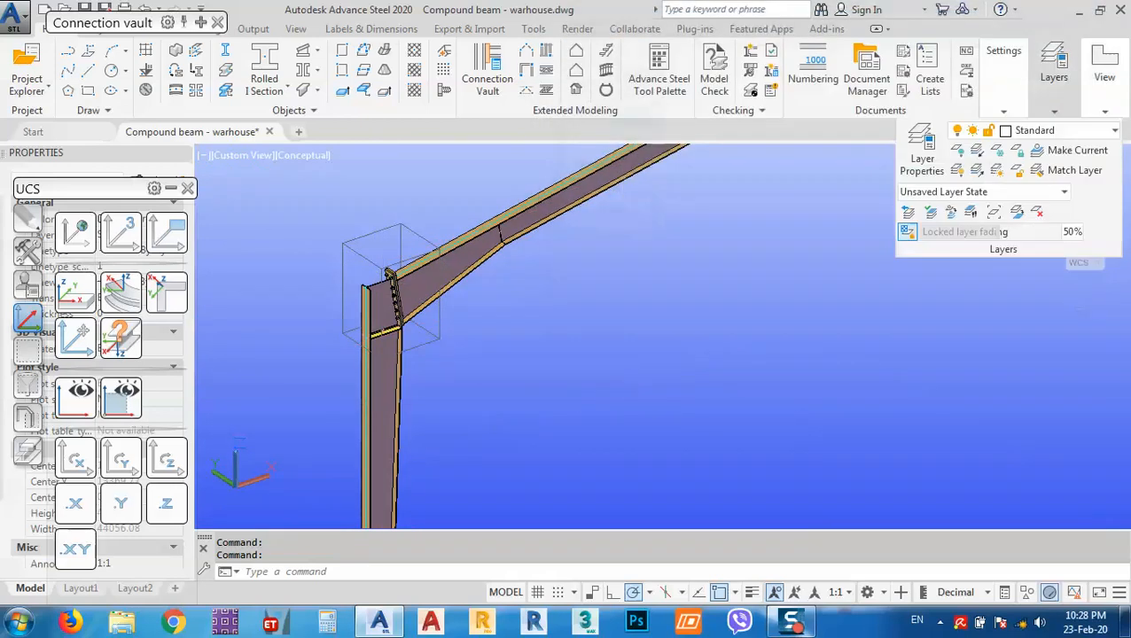
Add a base plate connection at the foot of the column without an additional concrete object.
scroll(631, 354, "down", 2)
middle_click_drag(631, 354, 881, 299, "shift")
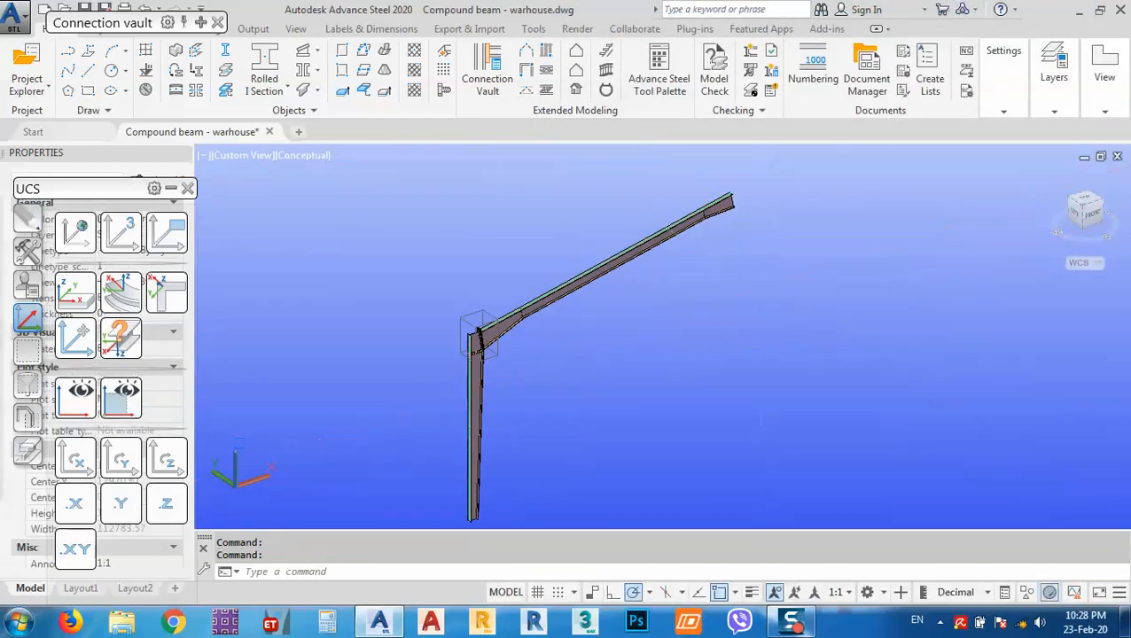
middle_click_drag(666, 356, 623, 331)
middle_click_drag(405, 503, 443, 378)
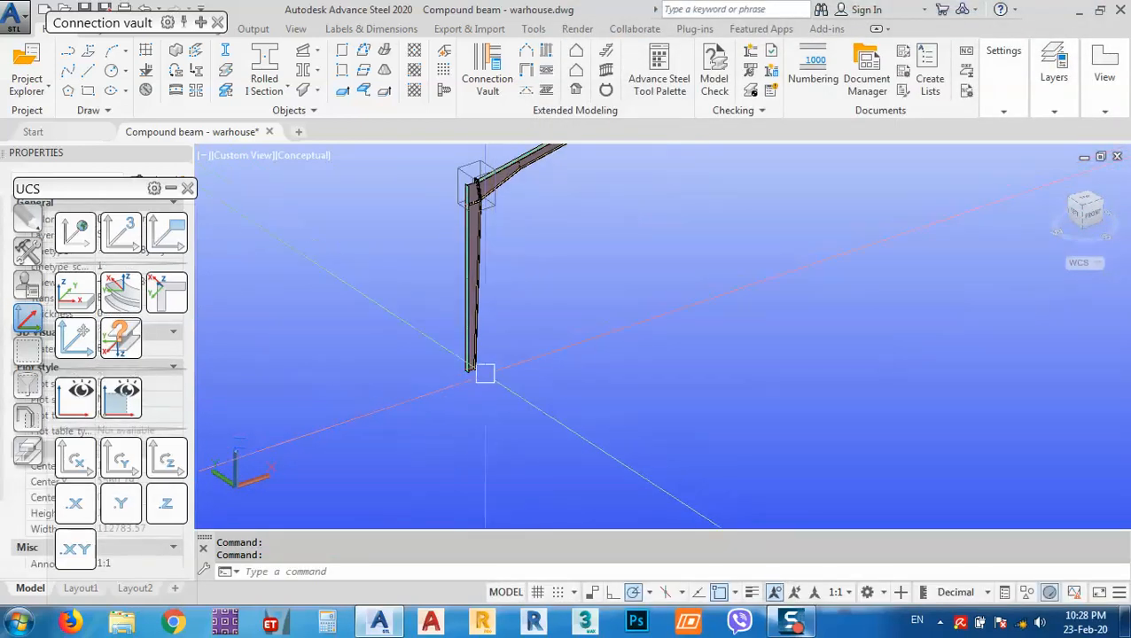
scroll(430, 373, "up", 5)
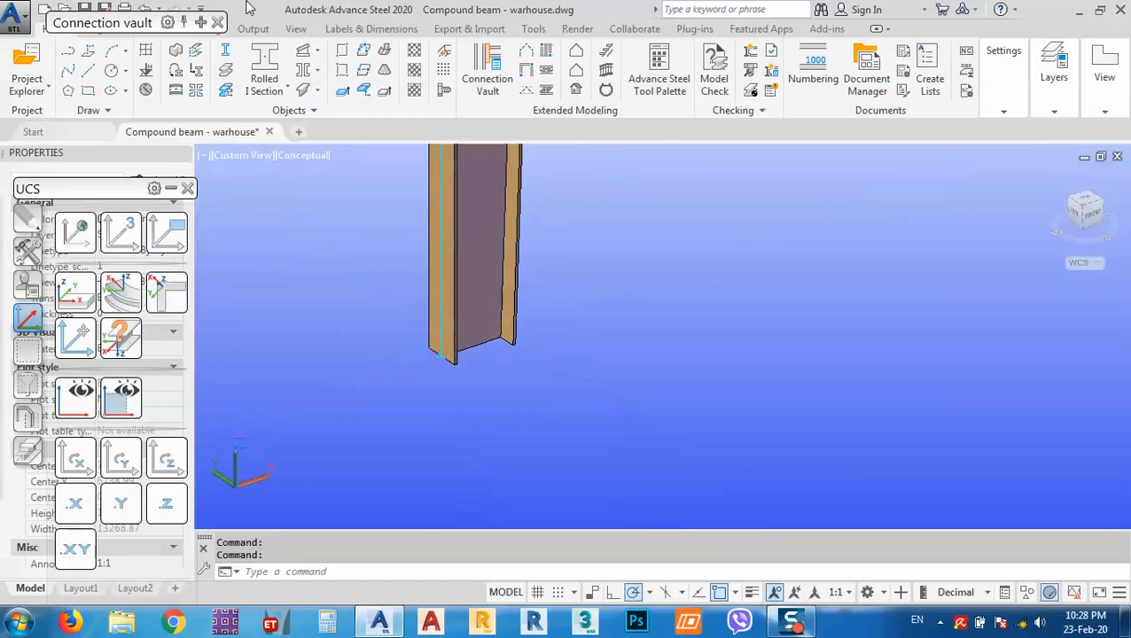
left_click(199, 24)
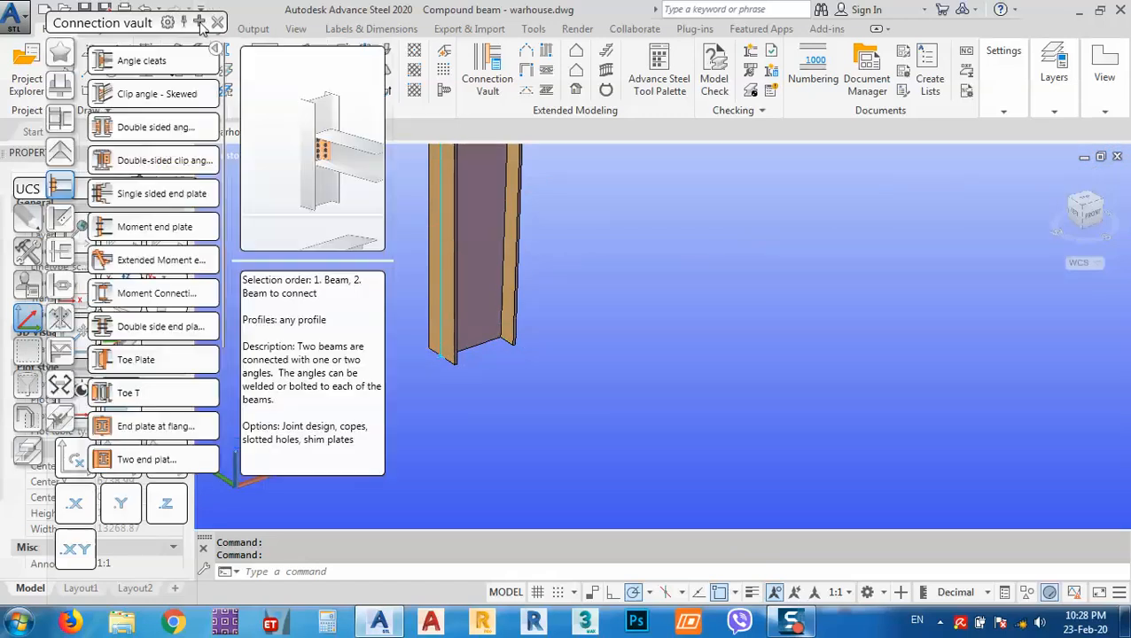
left_click(59, 84)
left_click(137, 60)
left_click(455, 357)
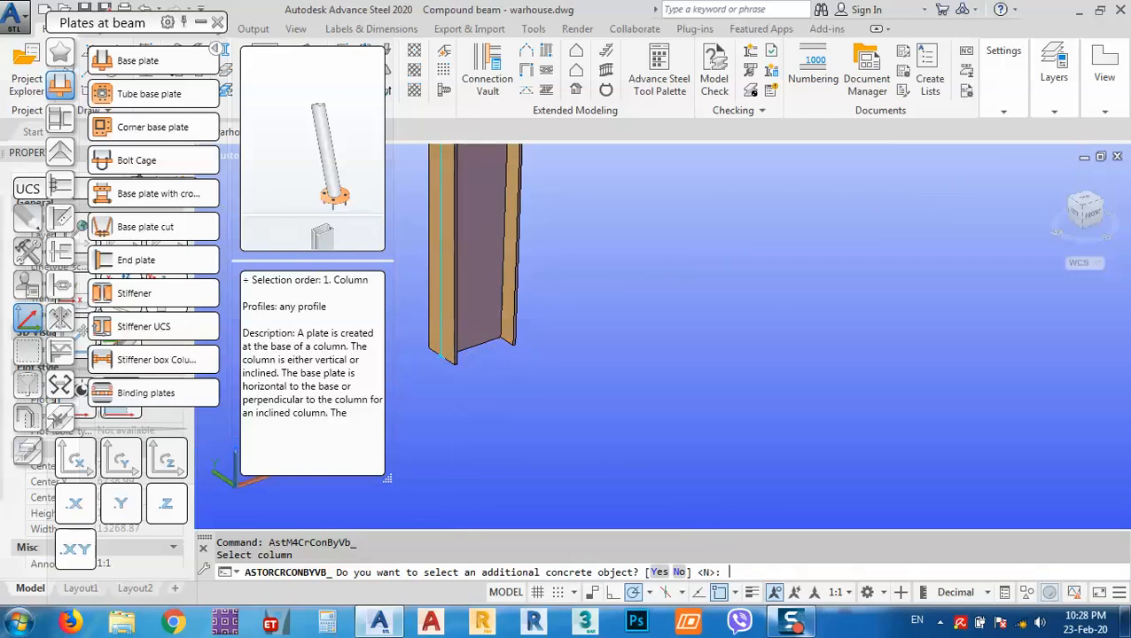
type("n")
key("Return")
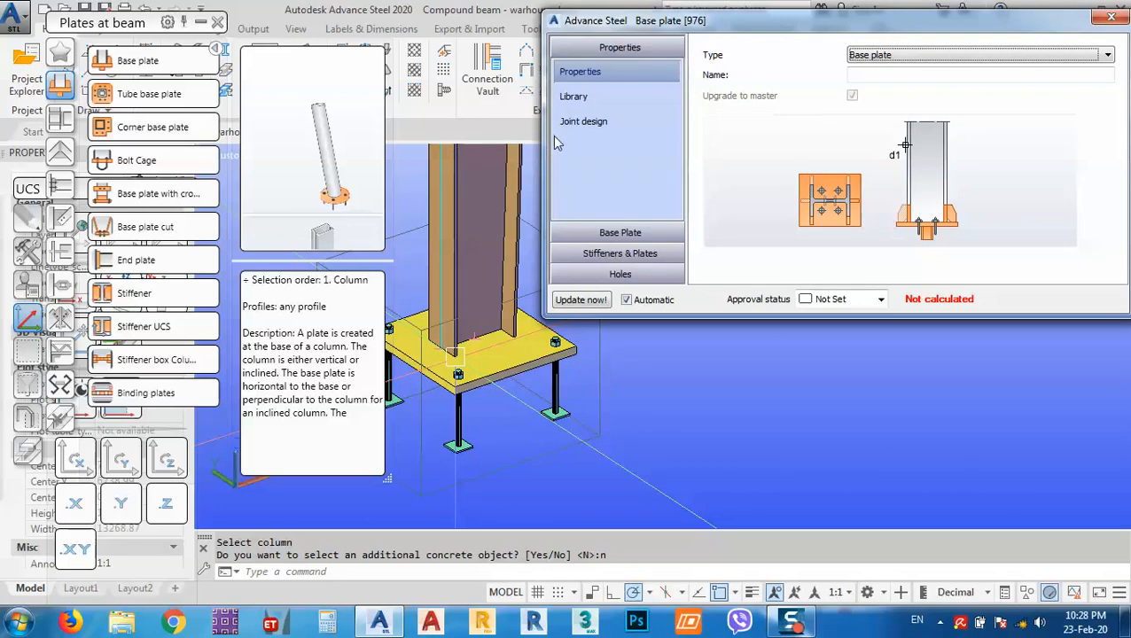
Set the base plate thickness to 15 in the base plate layout.
left_click(620, 232)
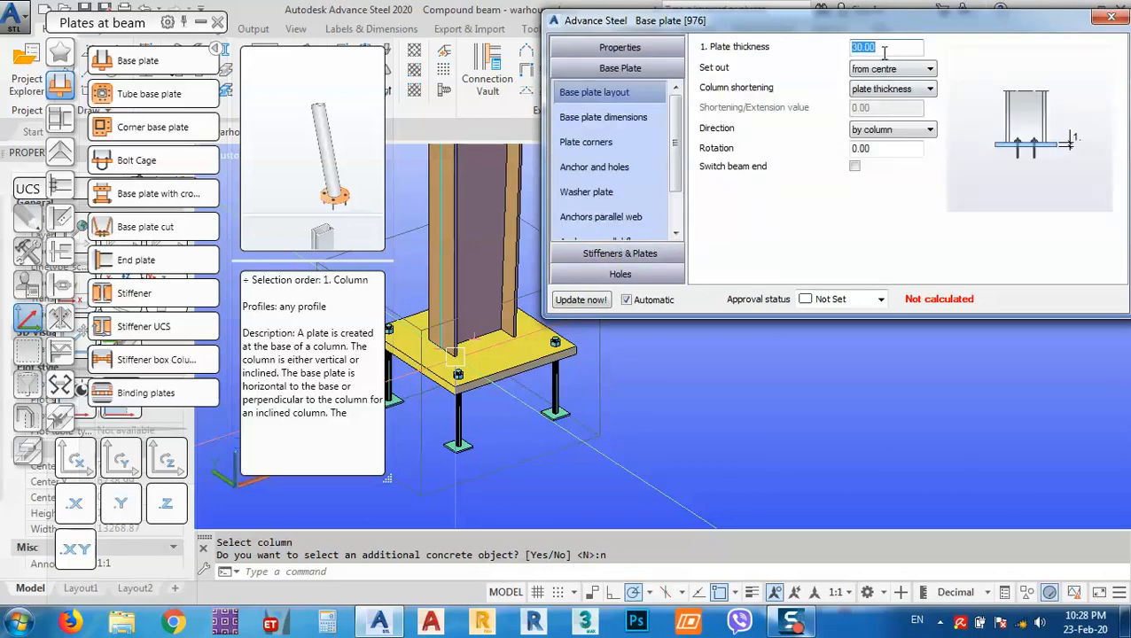
left_click_drag(833, 31, 772, 39)
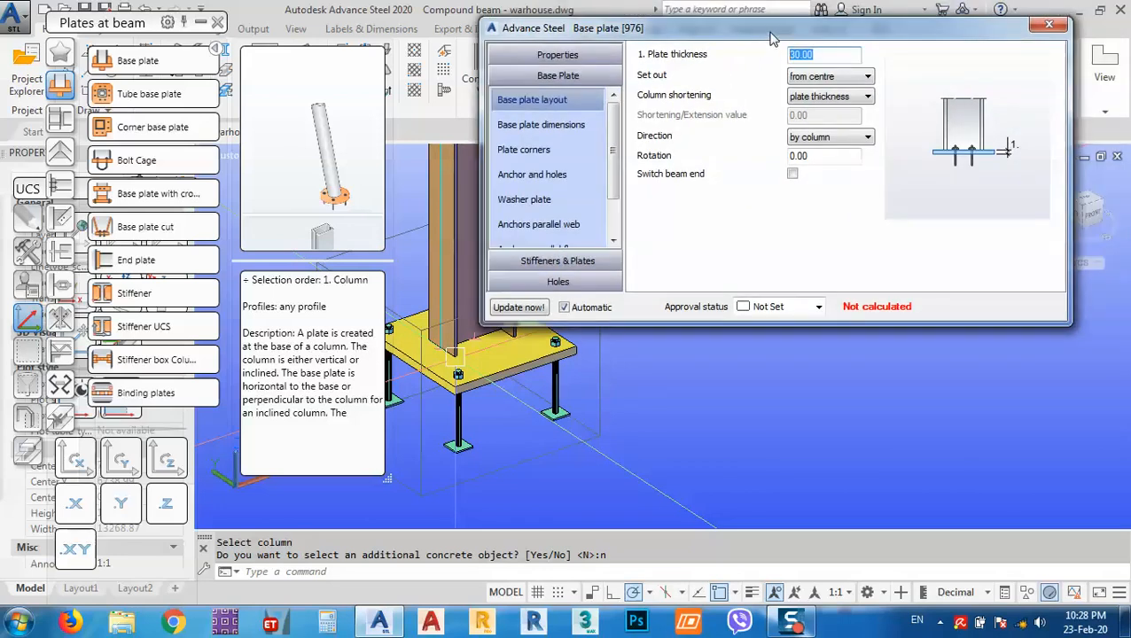
type("15")
key("Return")
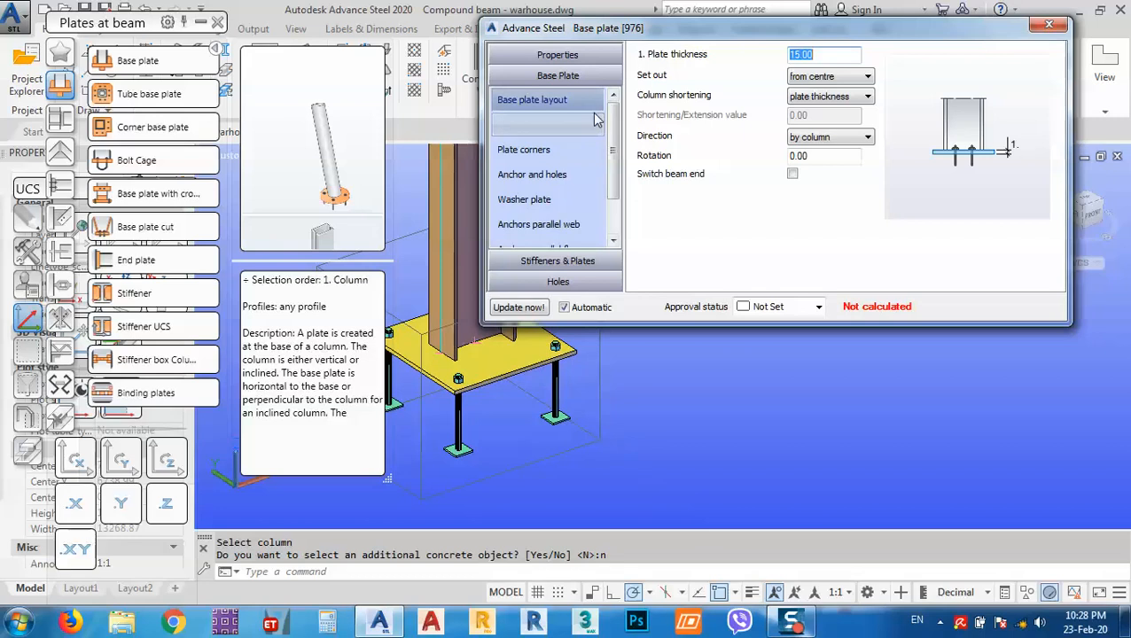
Try 20 for the base plate's equal projections and set them to 50 instead.
left_click(541, 124)
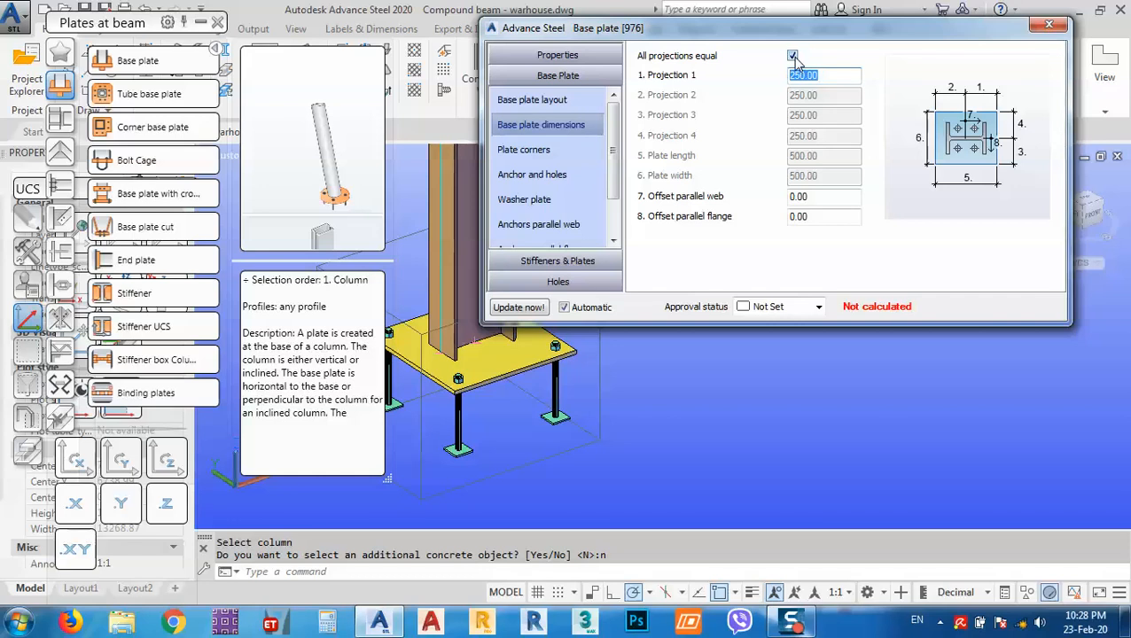
type("20")
key("Return")
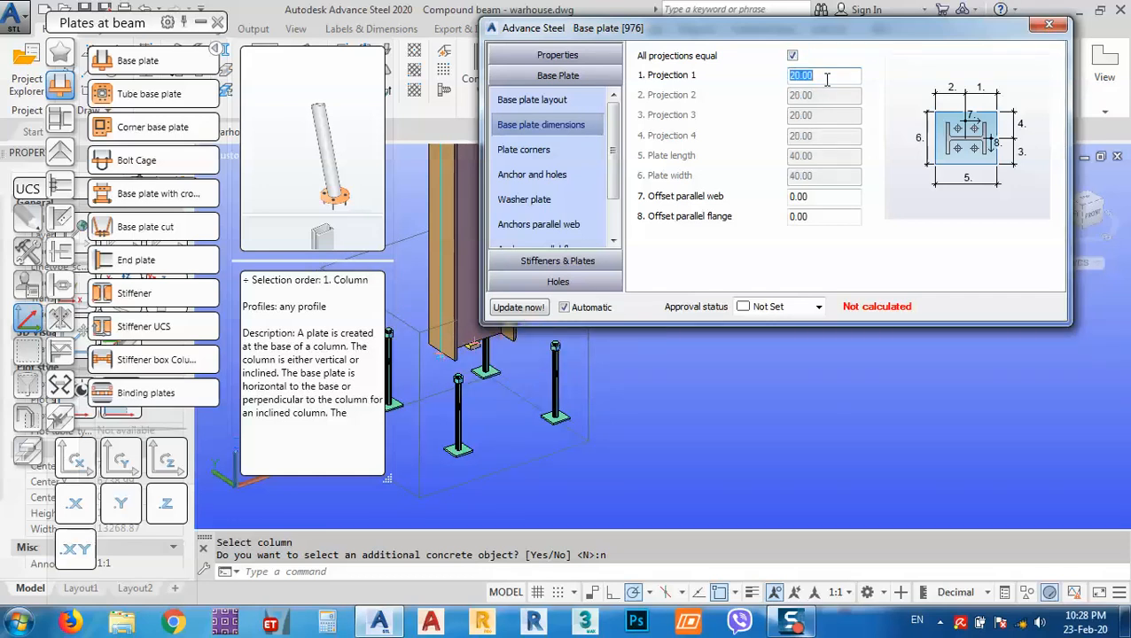
type("50")
key("Return")
Set the base plate's set out to projections in the base plate layout.
left_click(548, 101)
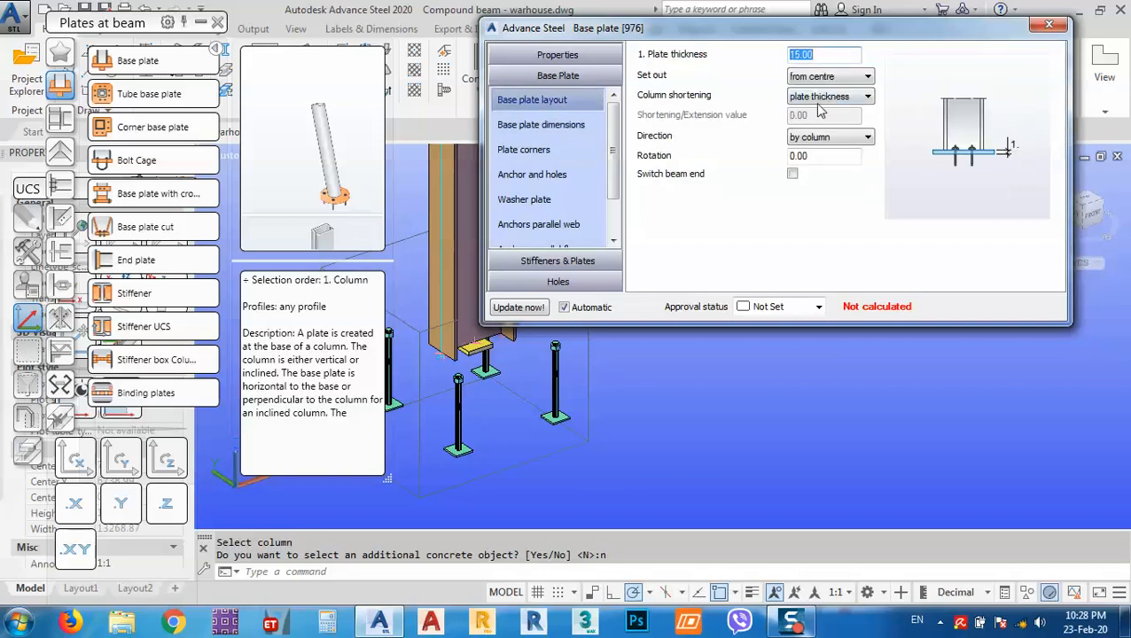
left_click(835, 78)
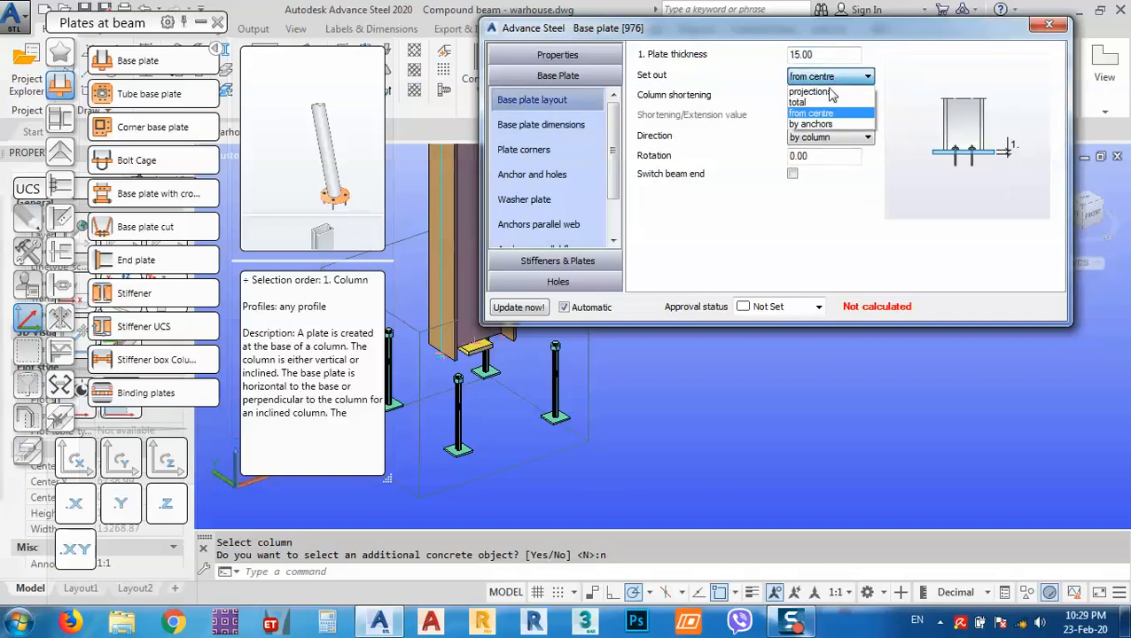
left_click(816, 92)
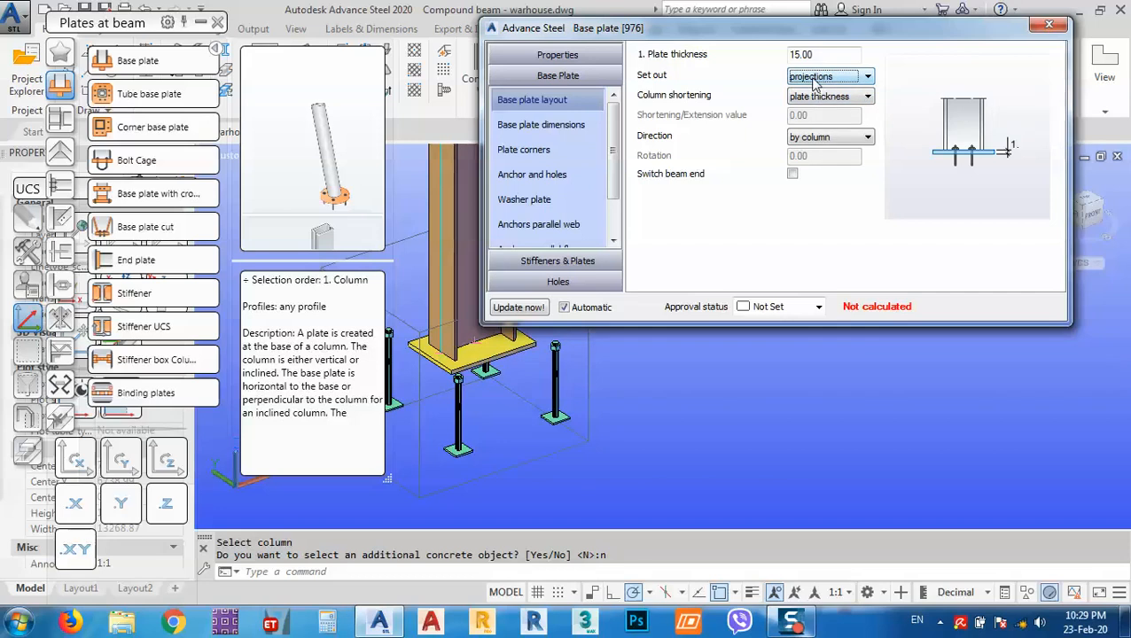
Set all equal projections of the base plate to 20 in the base plate dimensions.
left_click(572, 125)
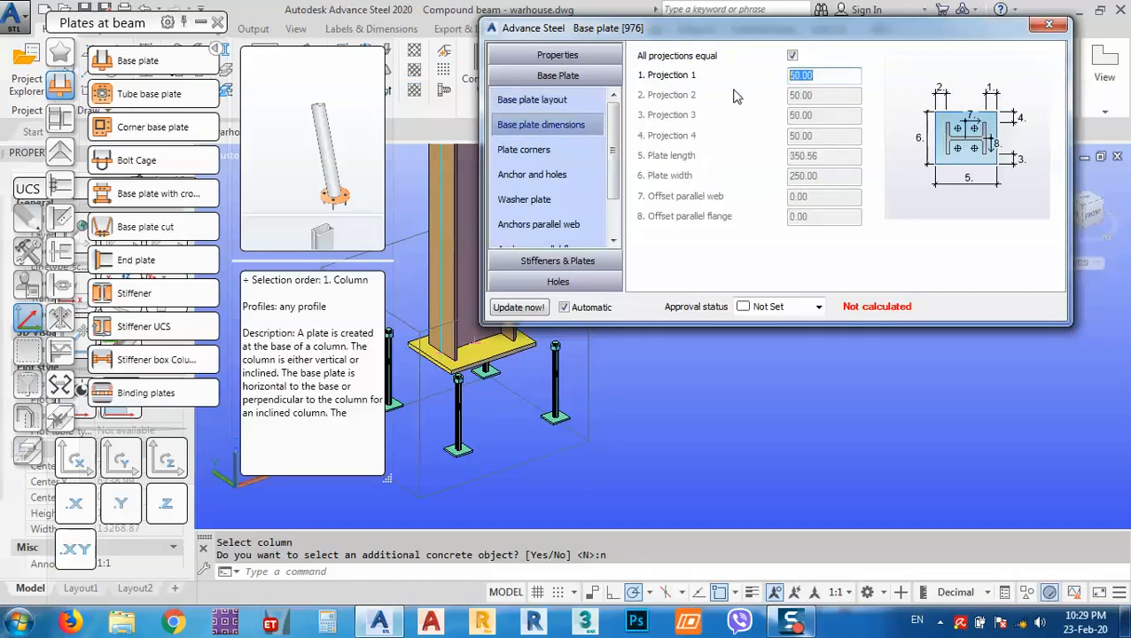
type("100")
key("Return")
left_click_drag(648, 35, 685, 59)
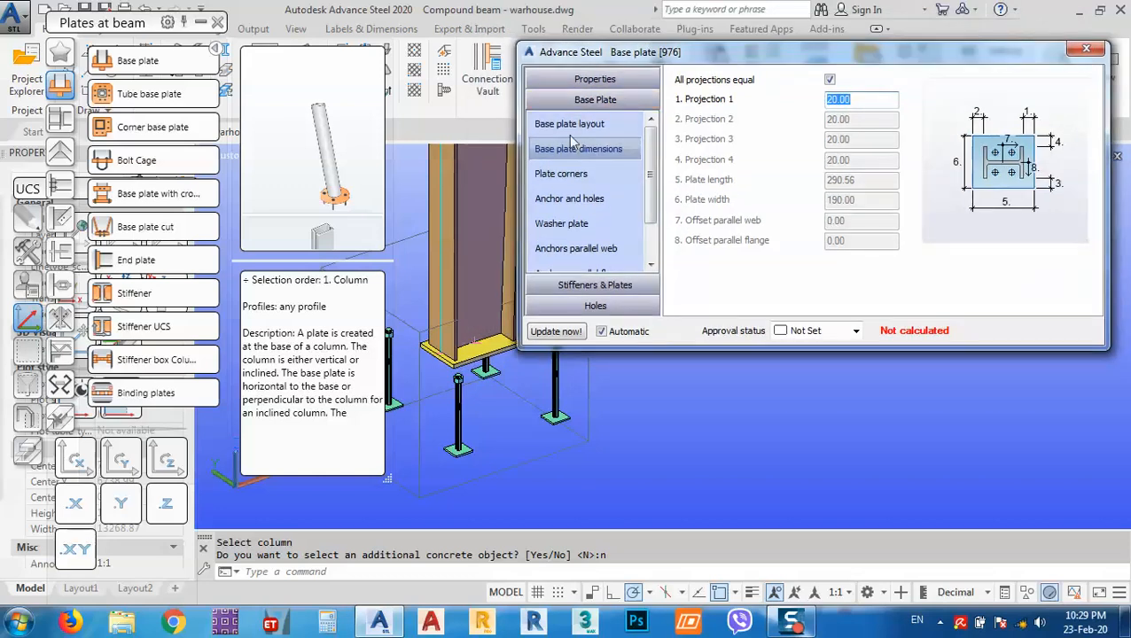
Review the base plate's set out options and reselect projections.
left_click(569, 124)
left_click(880, 102)
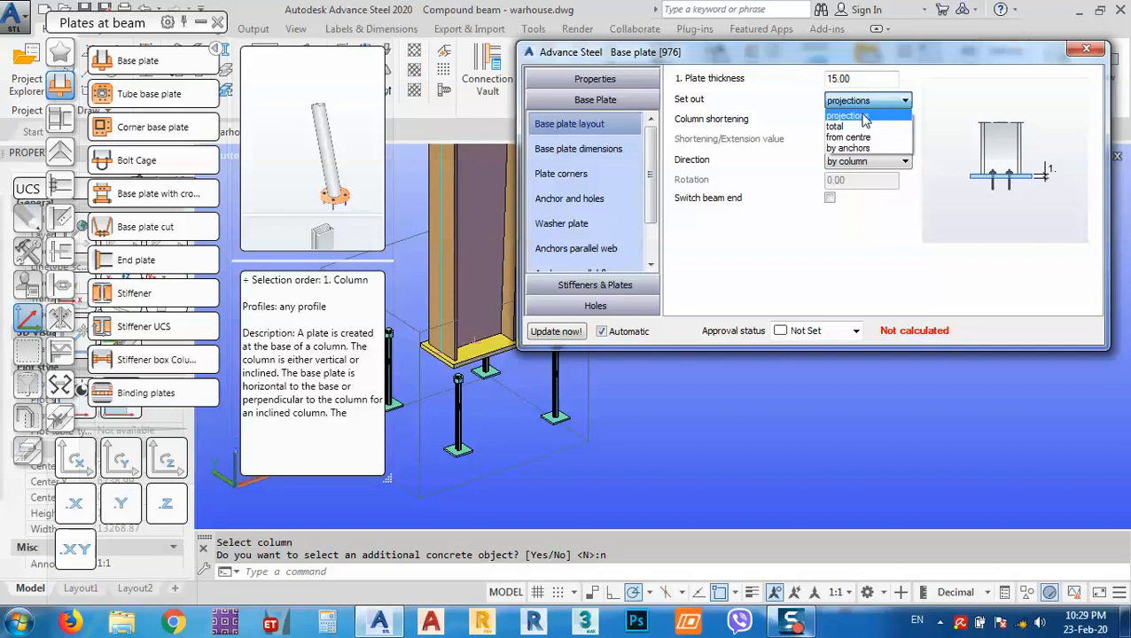
left_click(853, 116)
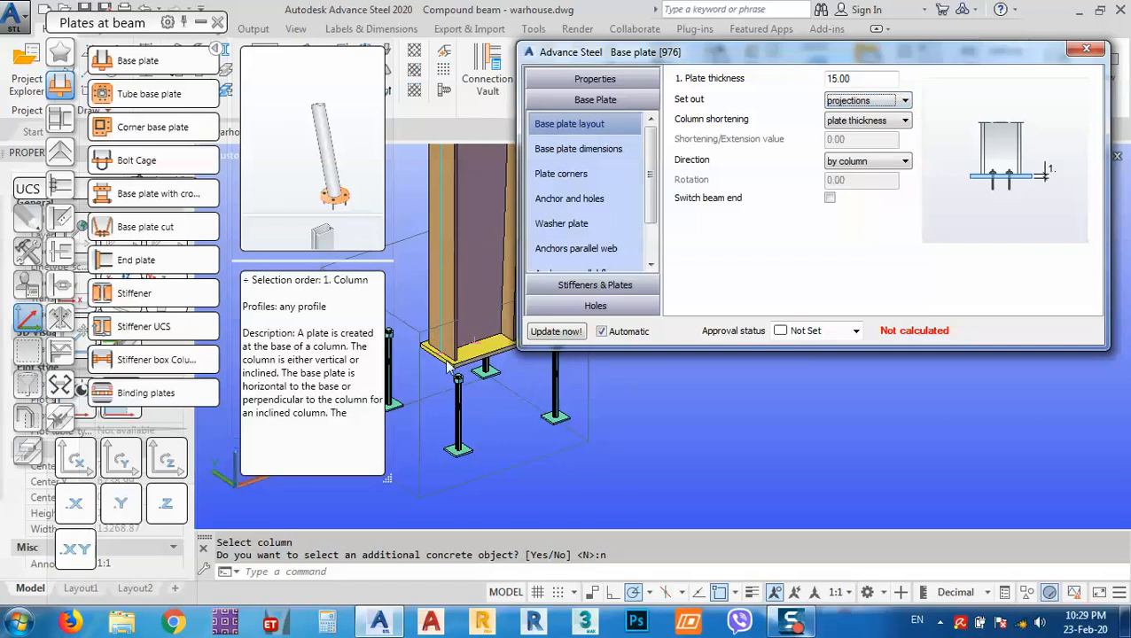
Try 50 for the base plate's equal projections, toggle the equal option off and on, and return the projections to 20.
left_click(575, 150)
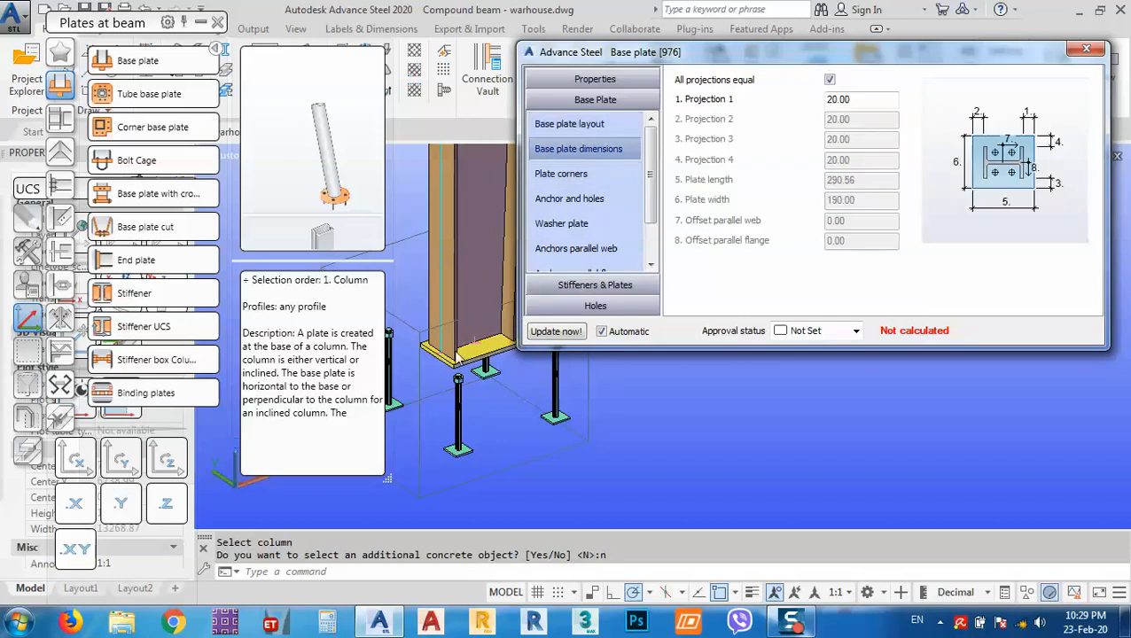
scroll(448, 367, "up", 6)
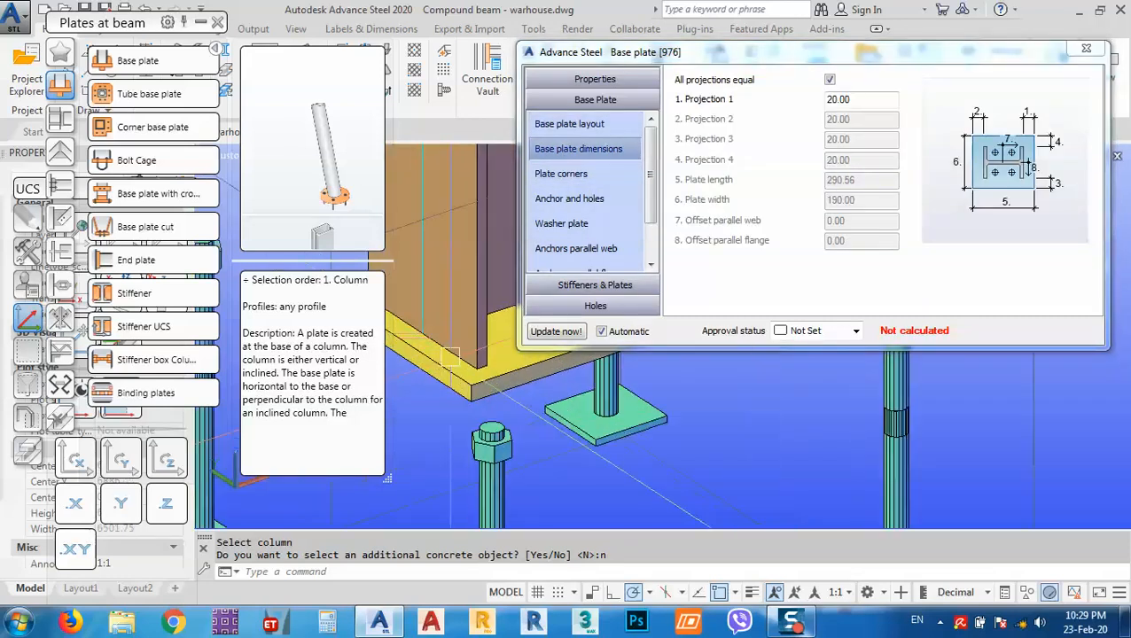
scroll(494, 424, "up", 2)
middle_click_drag(538, 470, 727, 411)
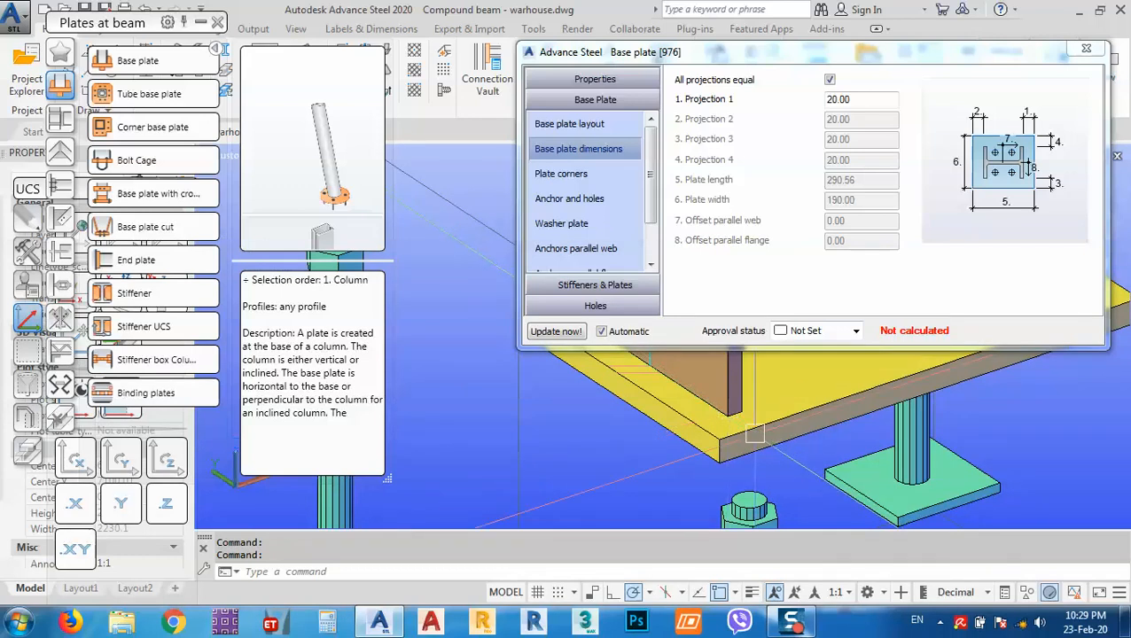
left_click(847, 100)
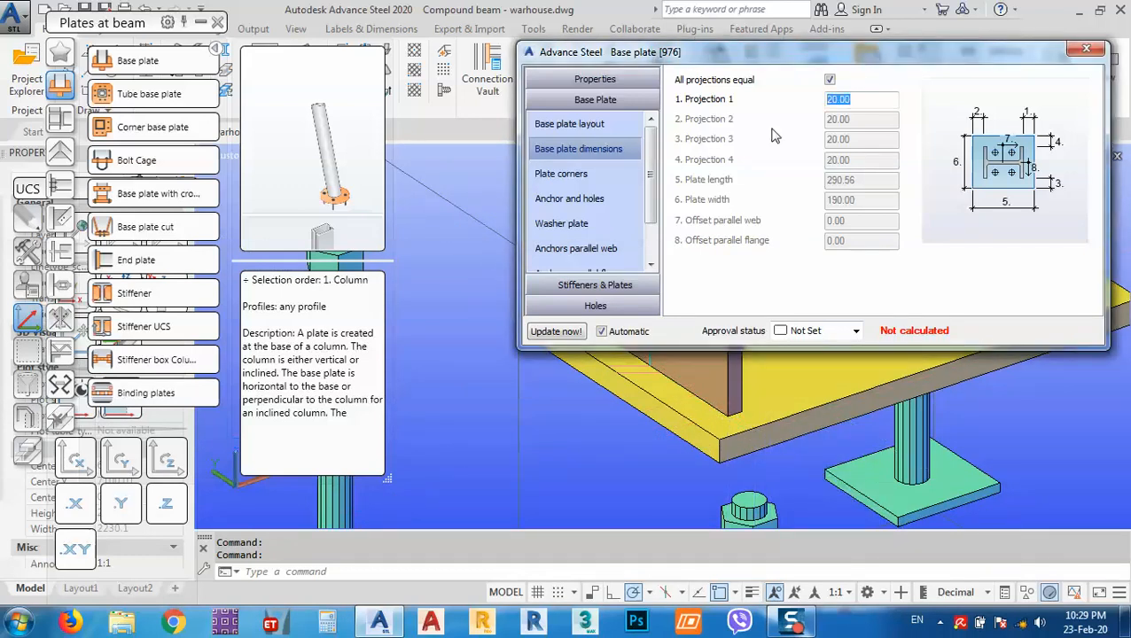
type("50")
key("Return")
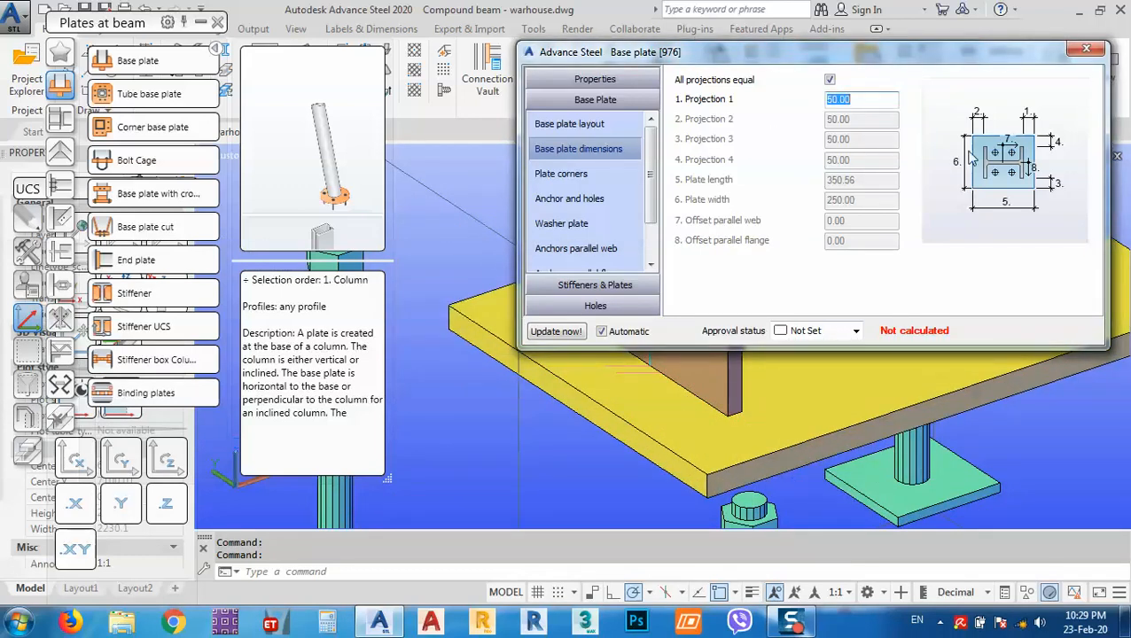
left_click(830, 80)
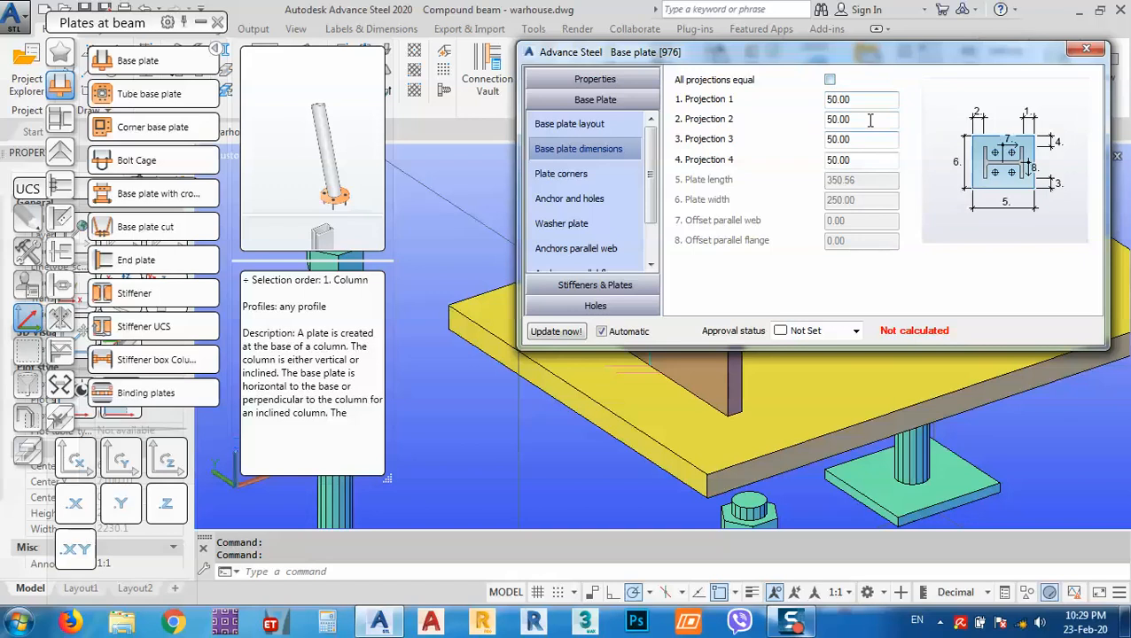
left_click(831, 80)
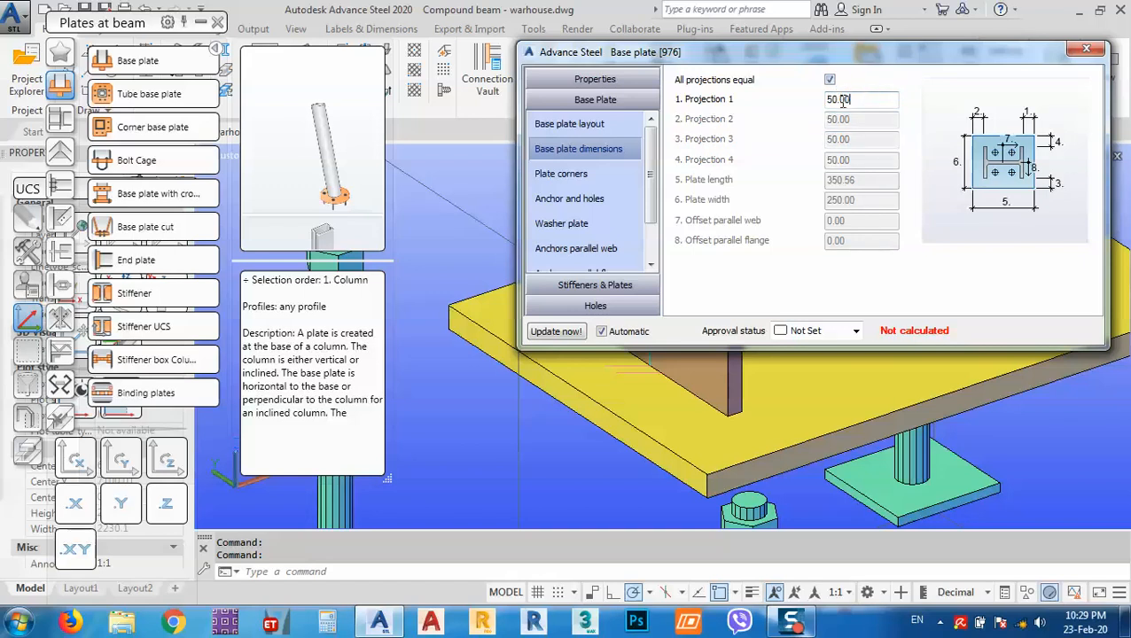
type("20")
key("Return")
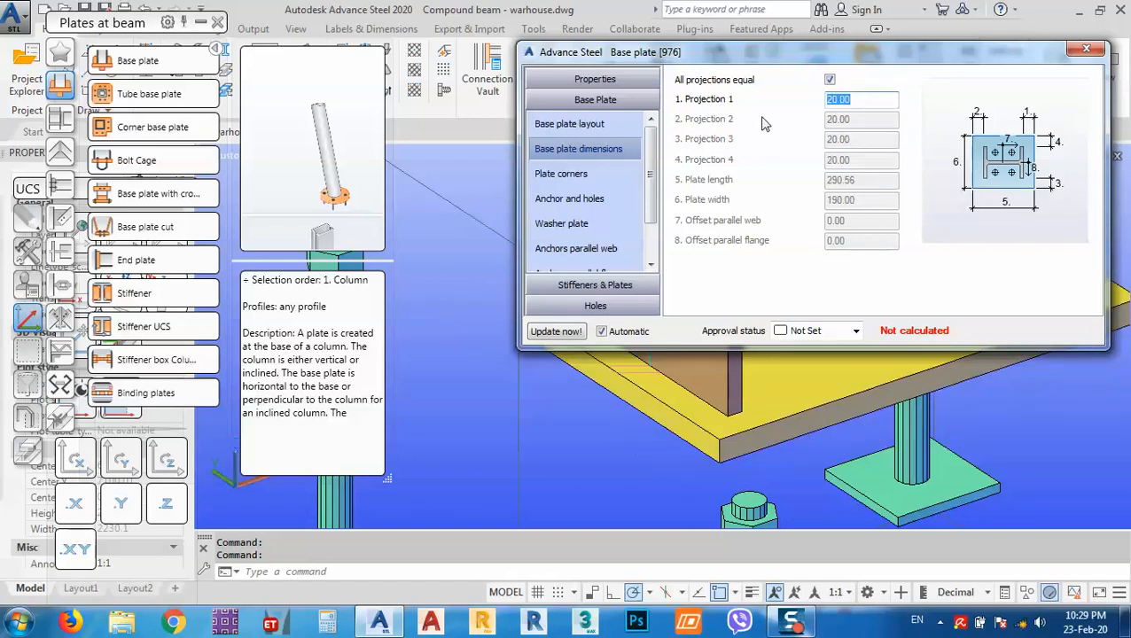
Look through the plate corner settings and set the base plate's anchor diameter to 24 mm.
scroll(684, 472, "down", 5)
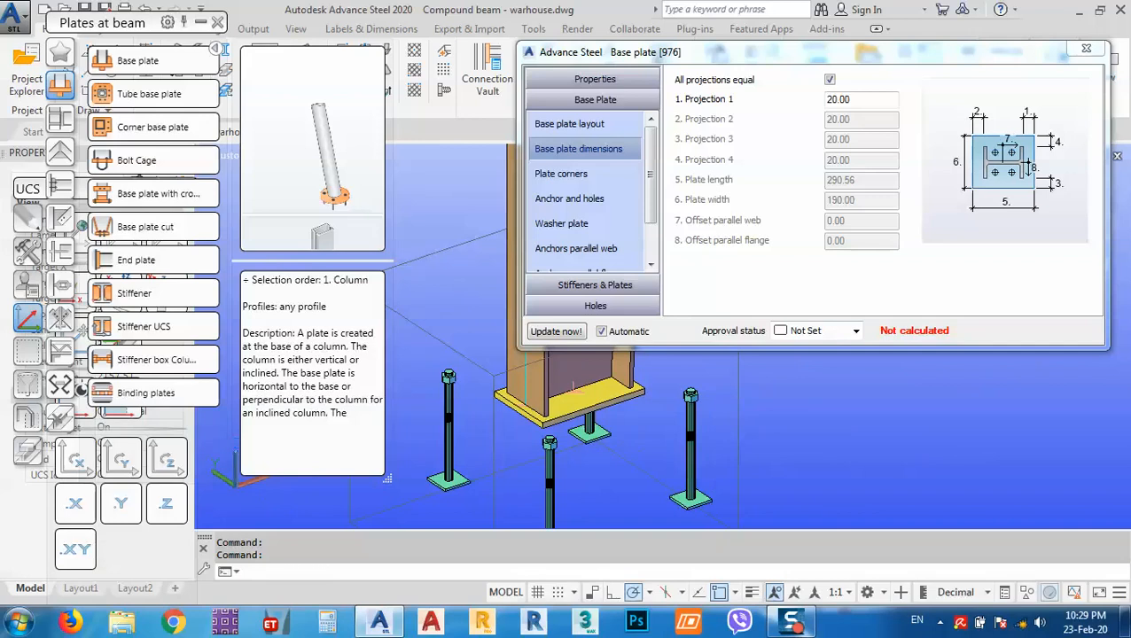
left_click(570, 176)
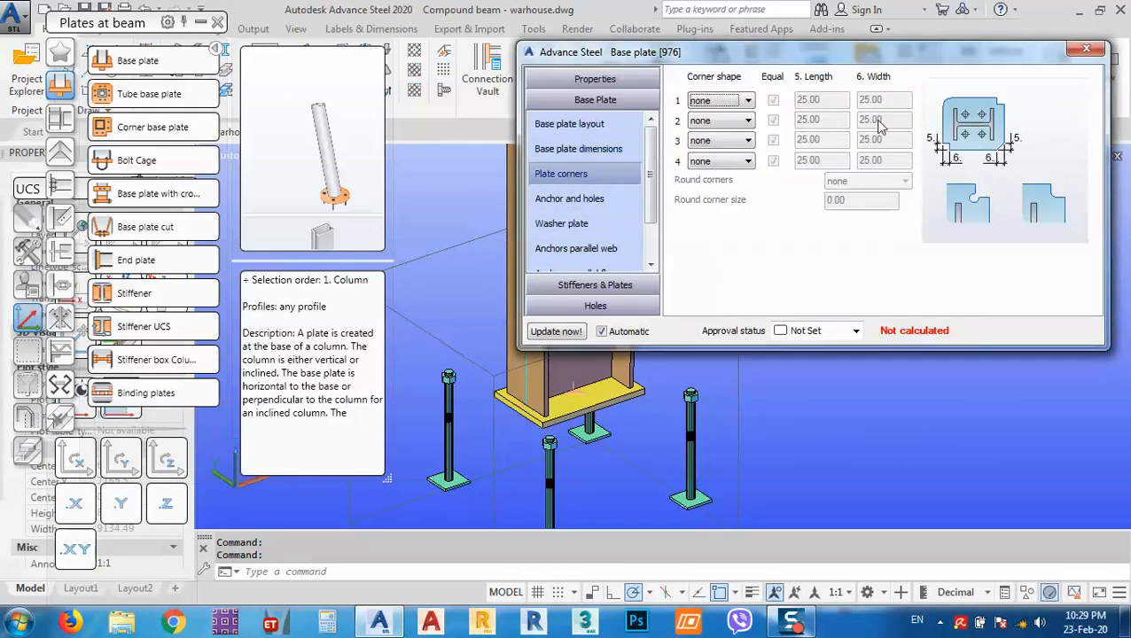
left_click(592, 200)
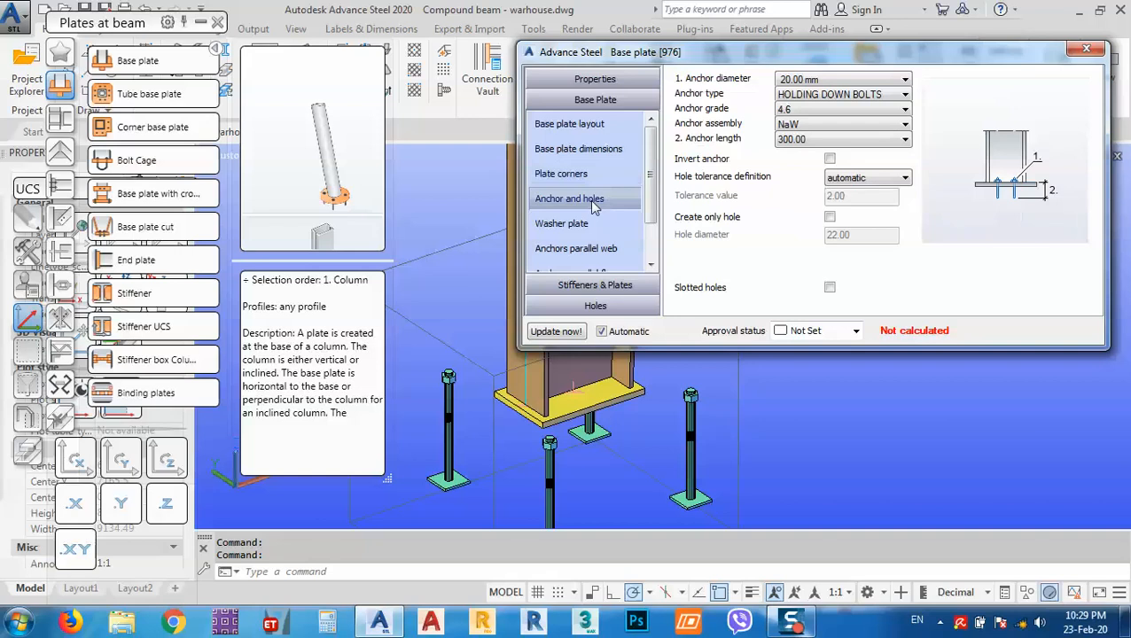
left_click(834, 80)
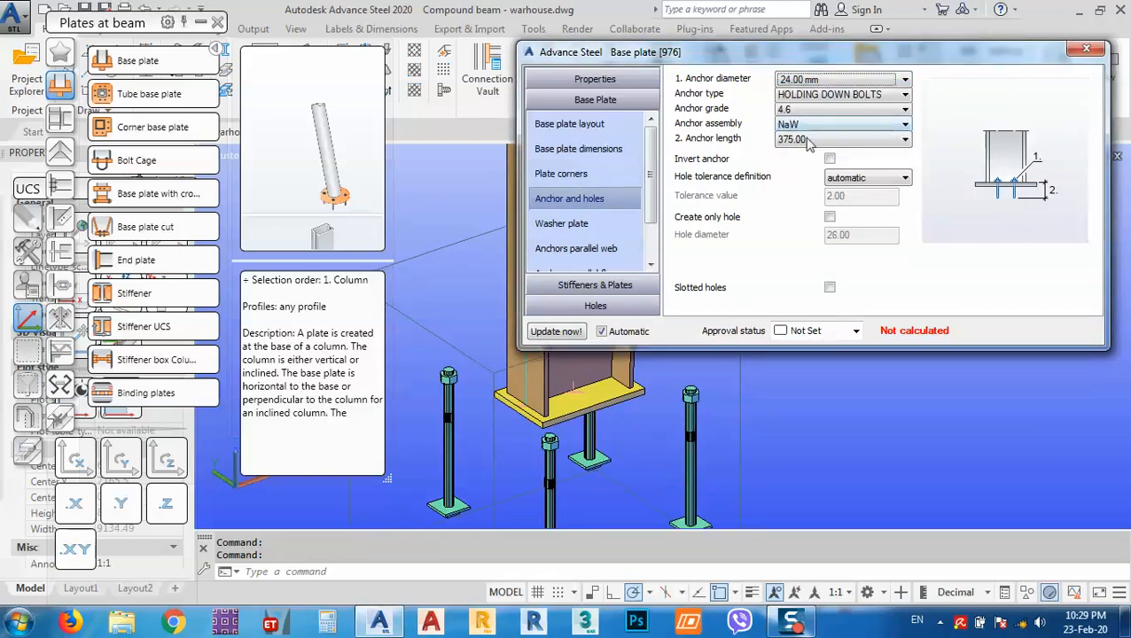
Set the anchors' intermediate distance to 150 both parallel to the web and parallel to the flange.
left_click(589, 248)
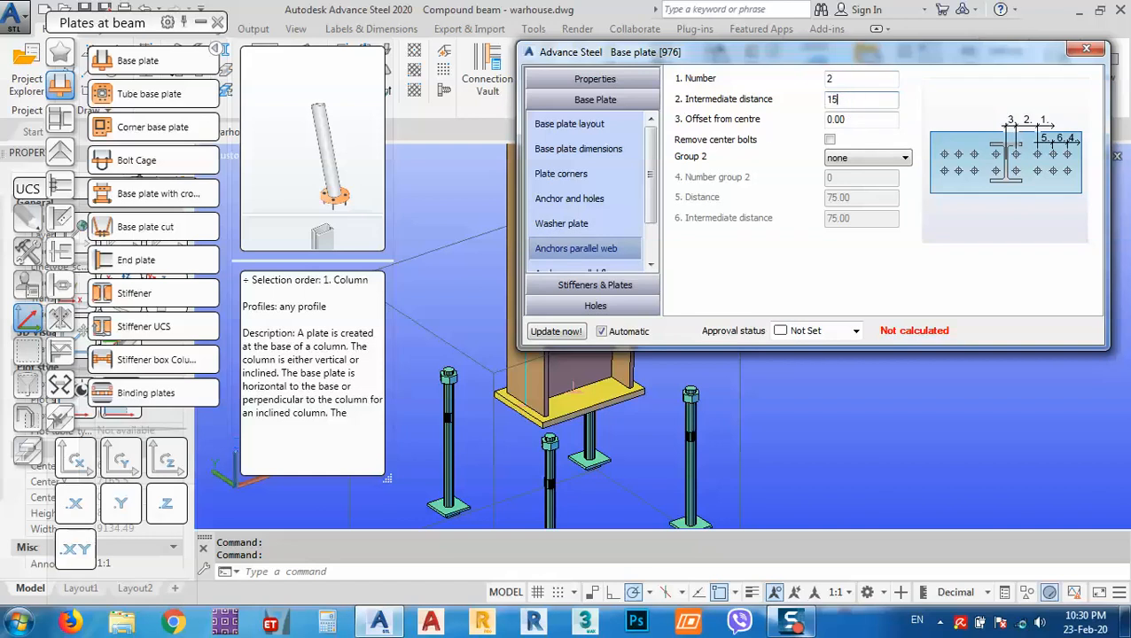
scroll(610, 235, "down", 1)
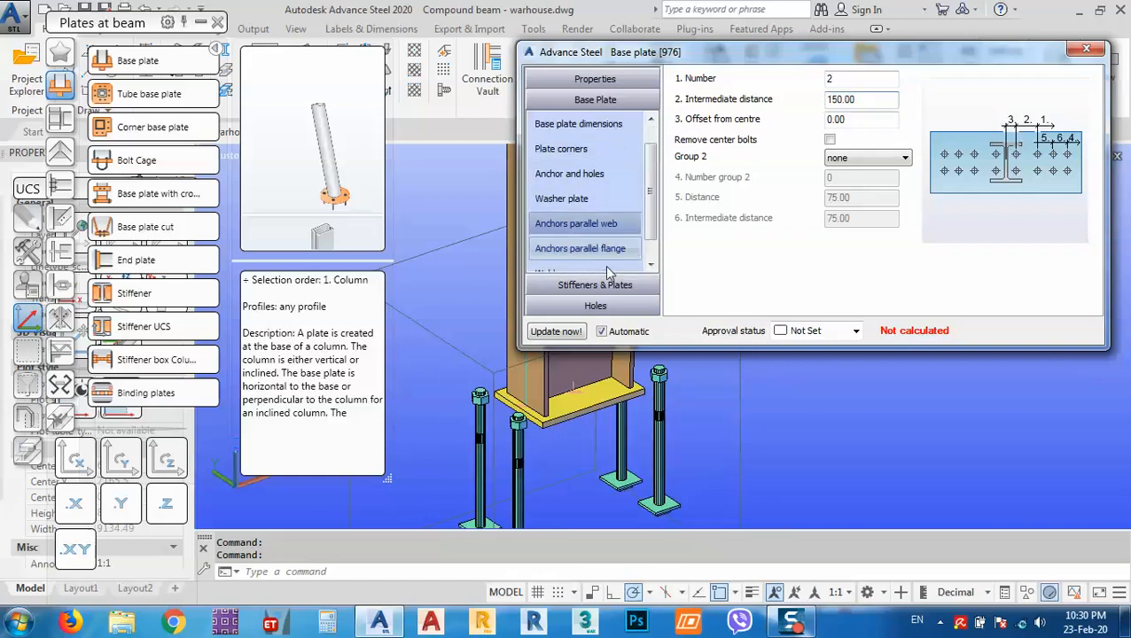
left_click(604, 248)
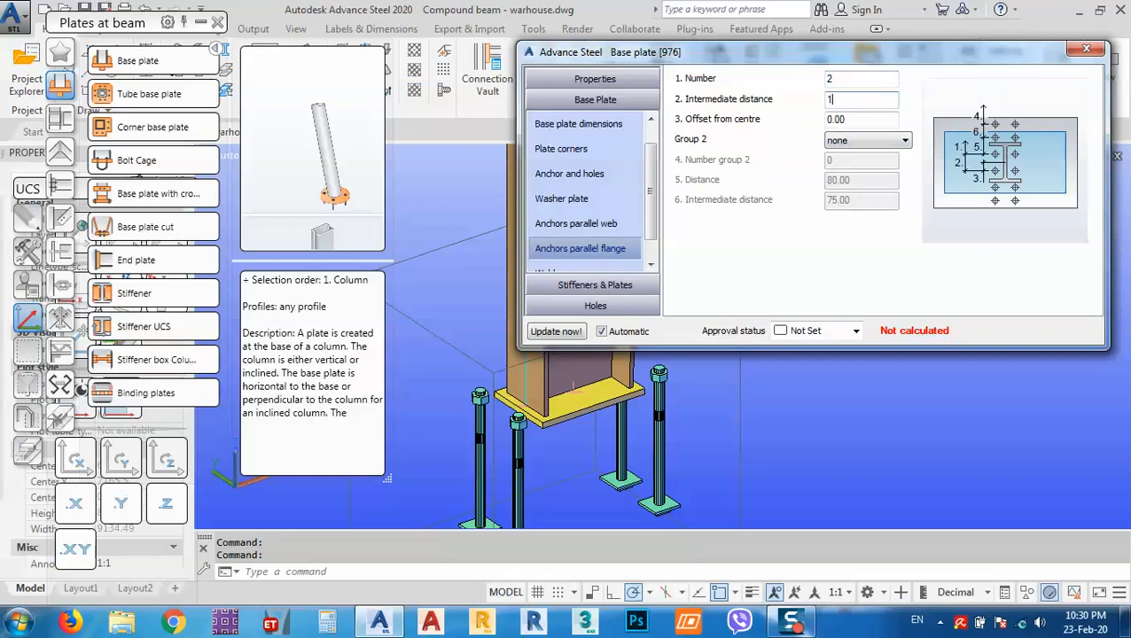
key("Return")
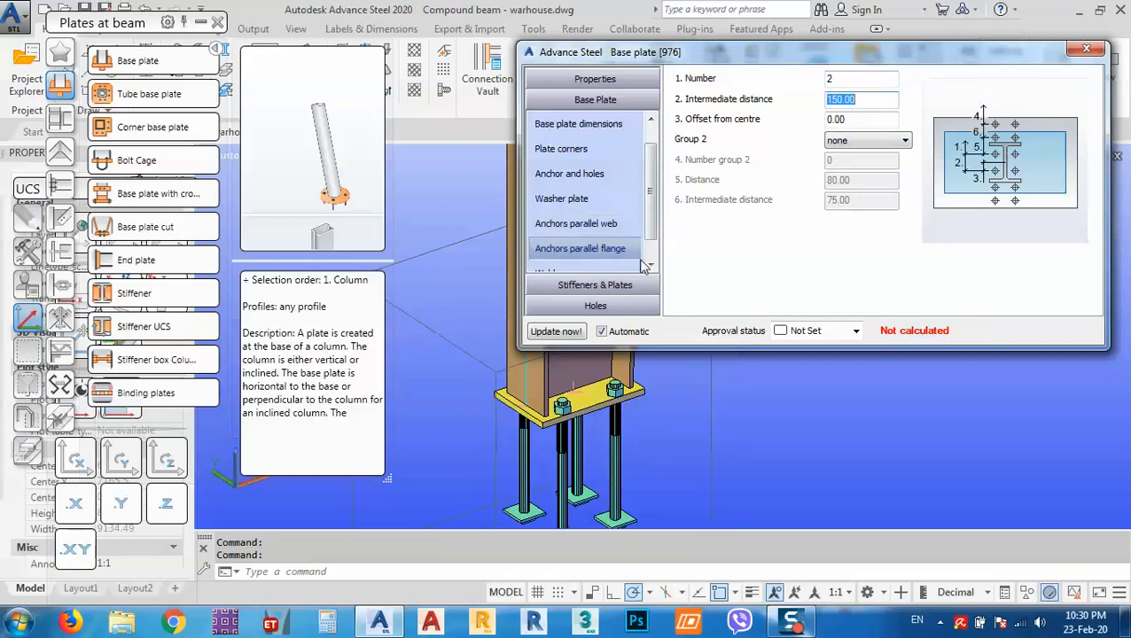
Set the intermediate distance of the anchors parallel to the web to 120 and close the base plate settings.
scroll(604, 362, "up", 4)
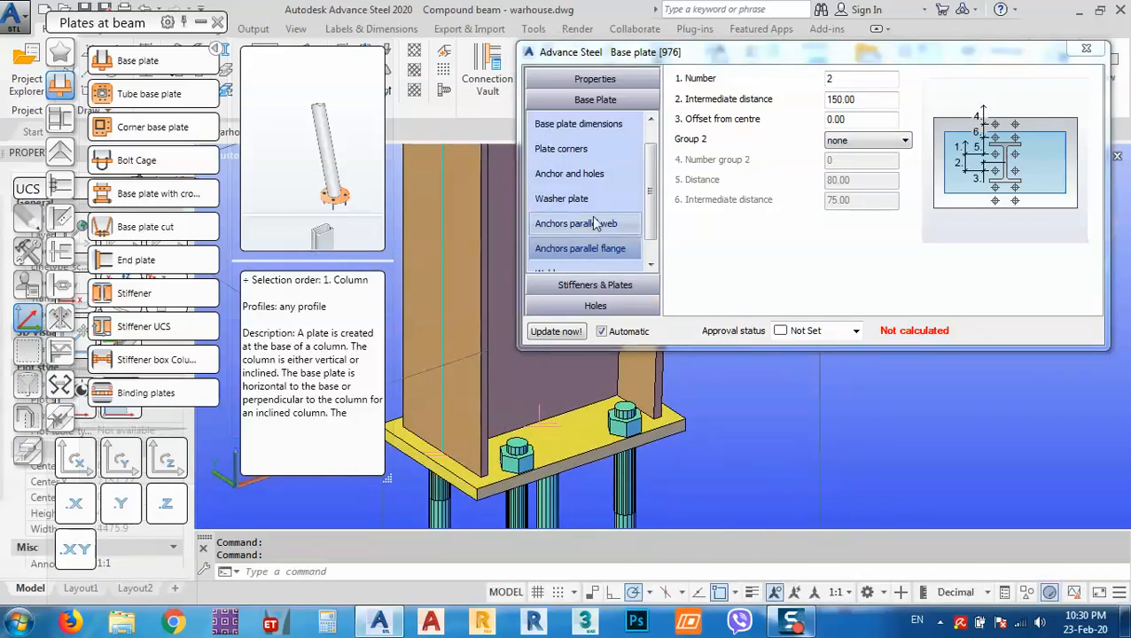
left_click(596, 224)
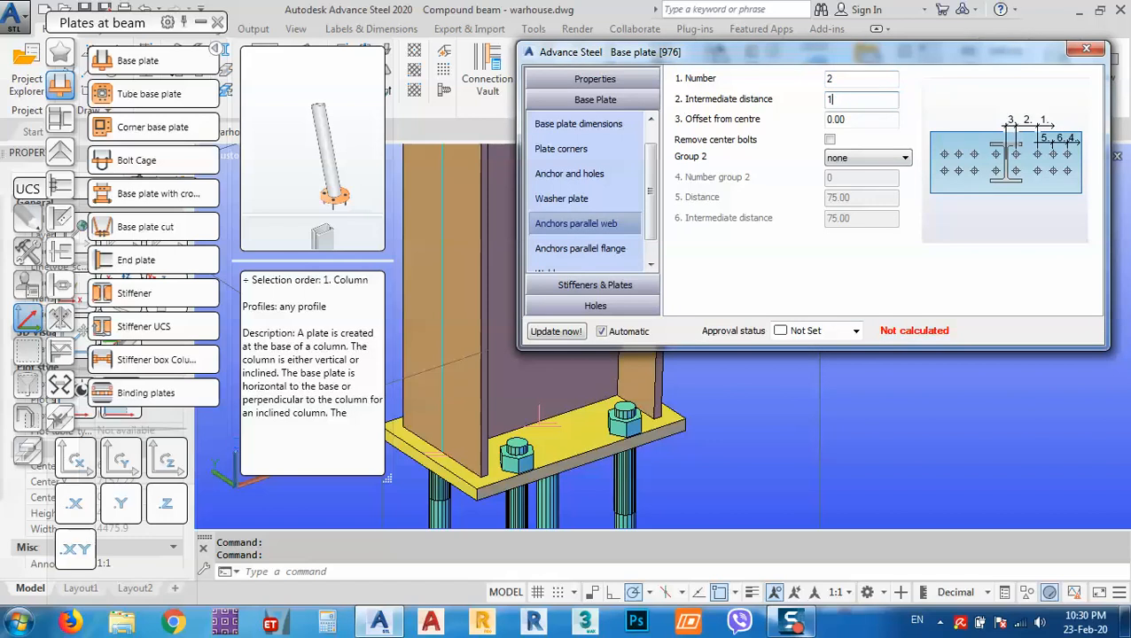
type("120")
key("Return")
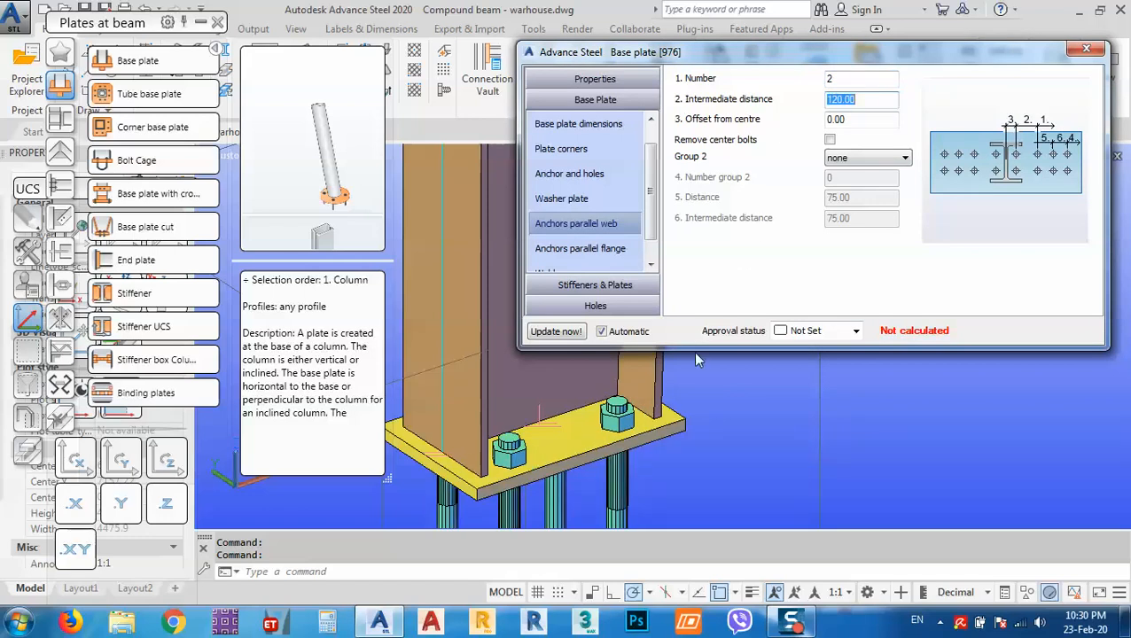
scroll(696, 359, "down", 4)
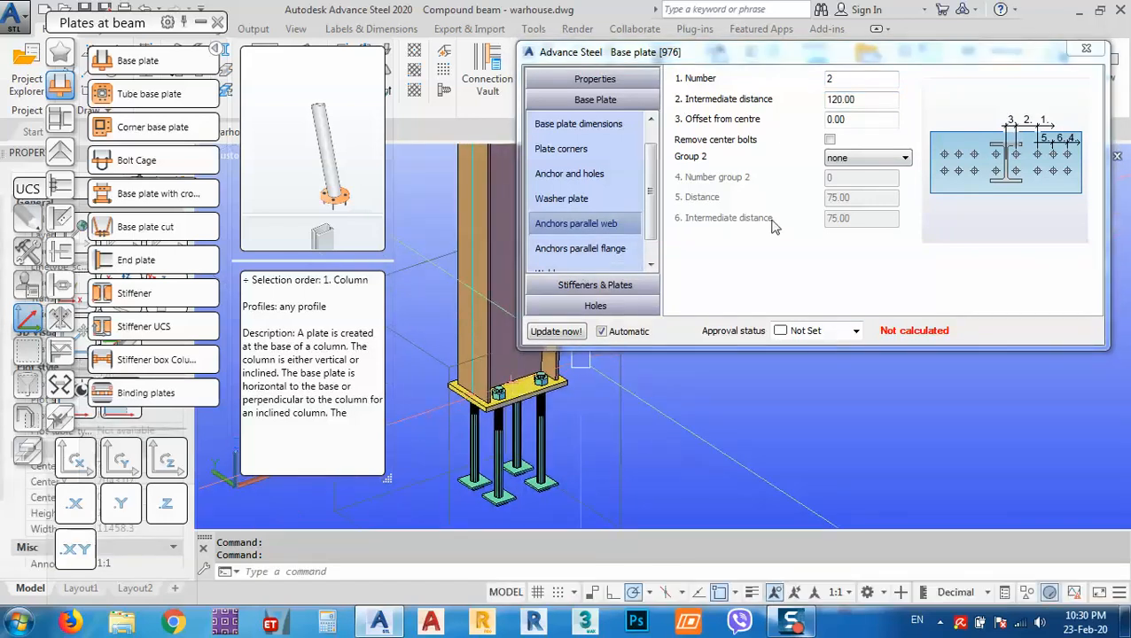
left_click(1087, 50)
Select the column, the rafter and their connections and set Transform elements to a 2D mirror.
scroll(585, 443, "down", 6)
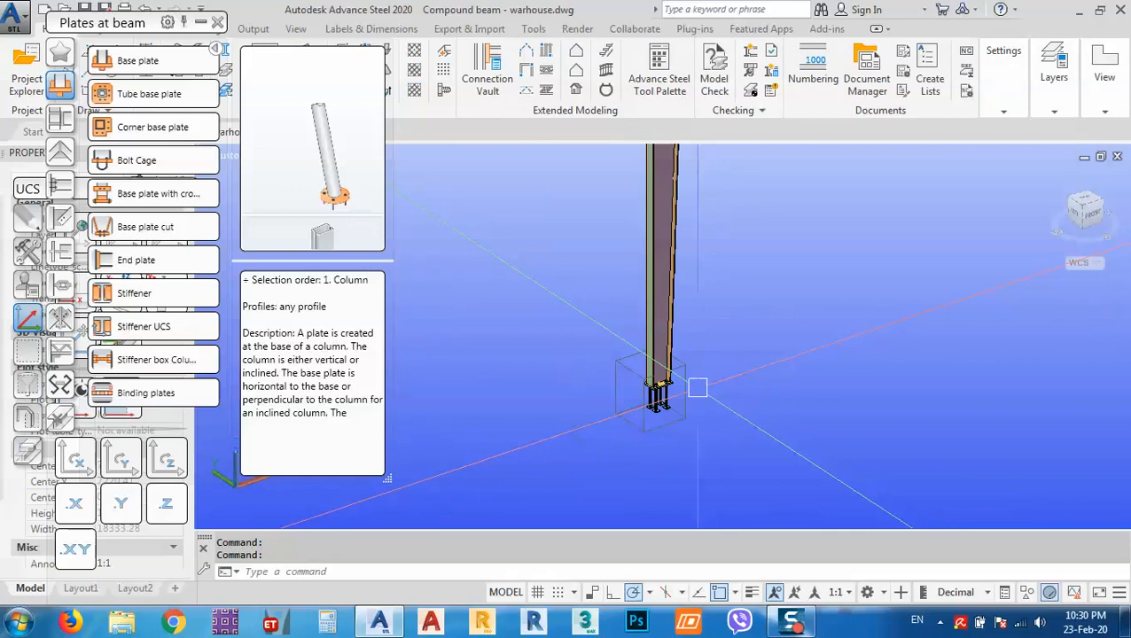
left_click(599, 173)
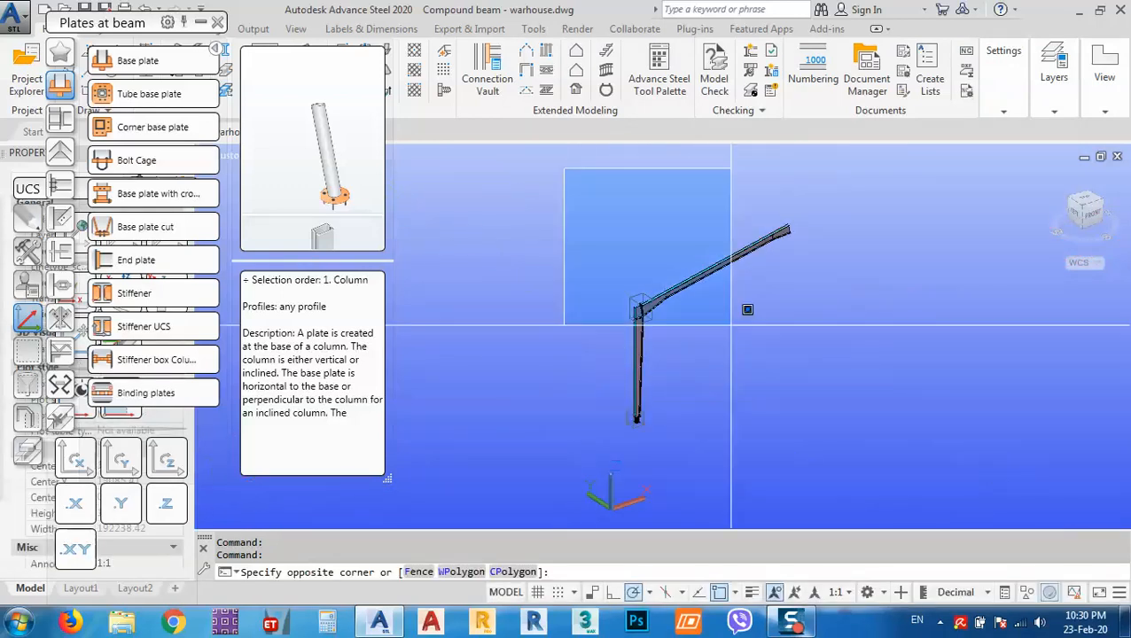
left_click(873, 454)
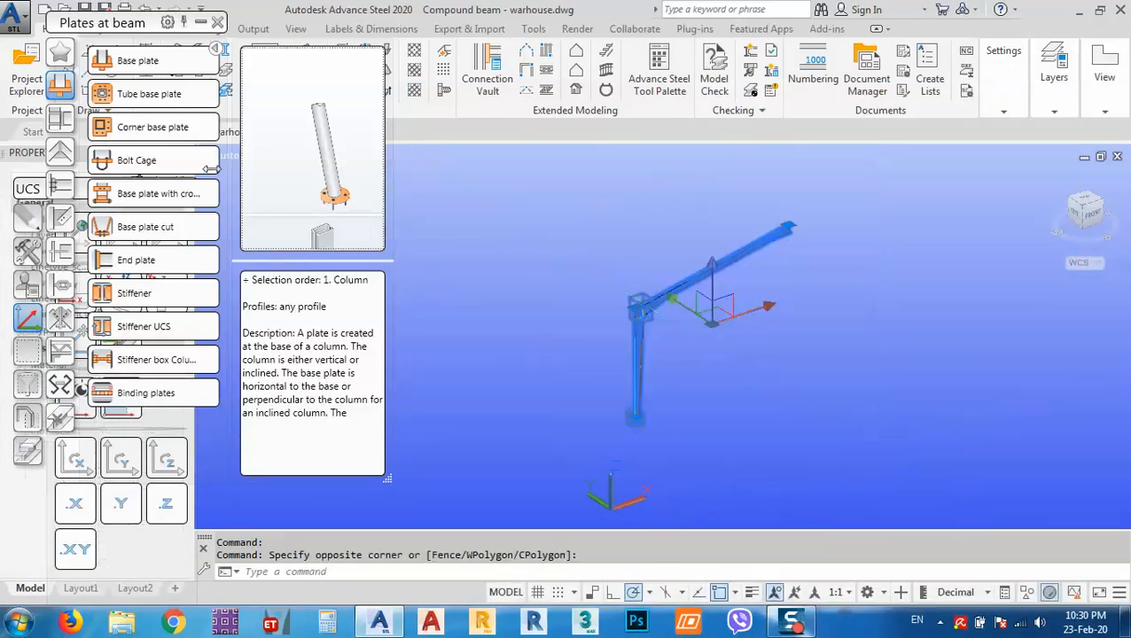
left_click(199, 23)
left_click_drag(99, 195, 142, 123)
left_click(72, 177)
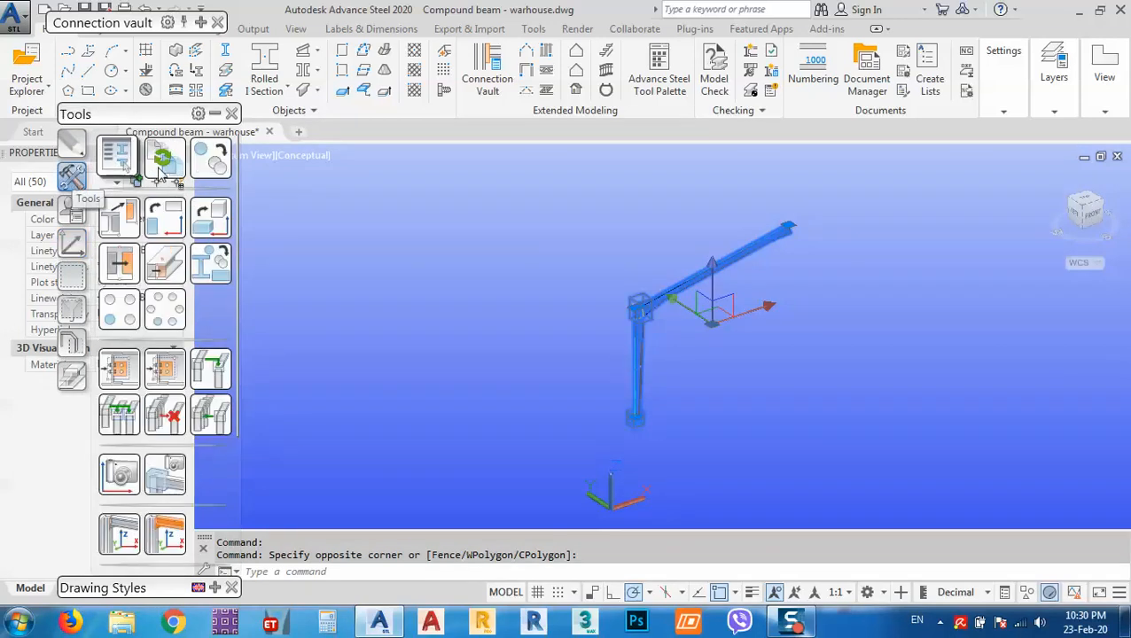
left_click(210, 159)
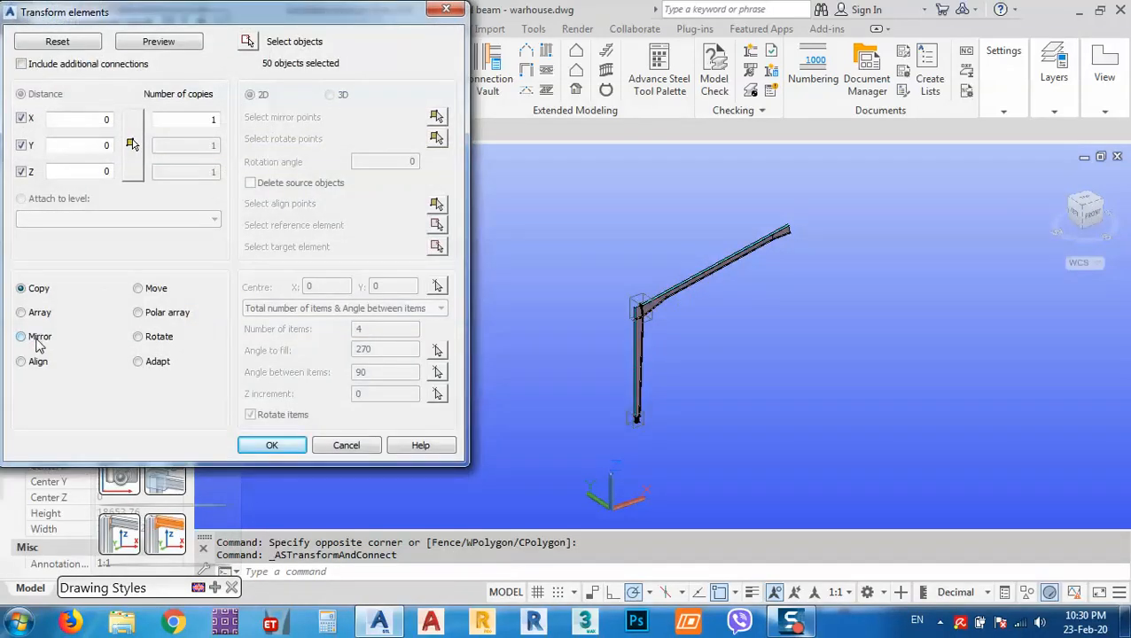
left_click(22, 337)
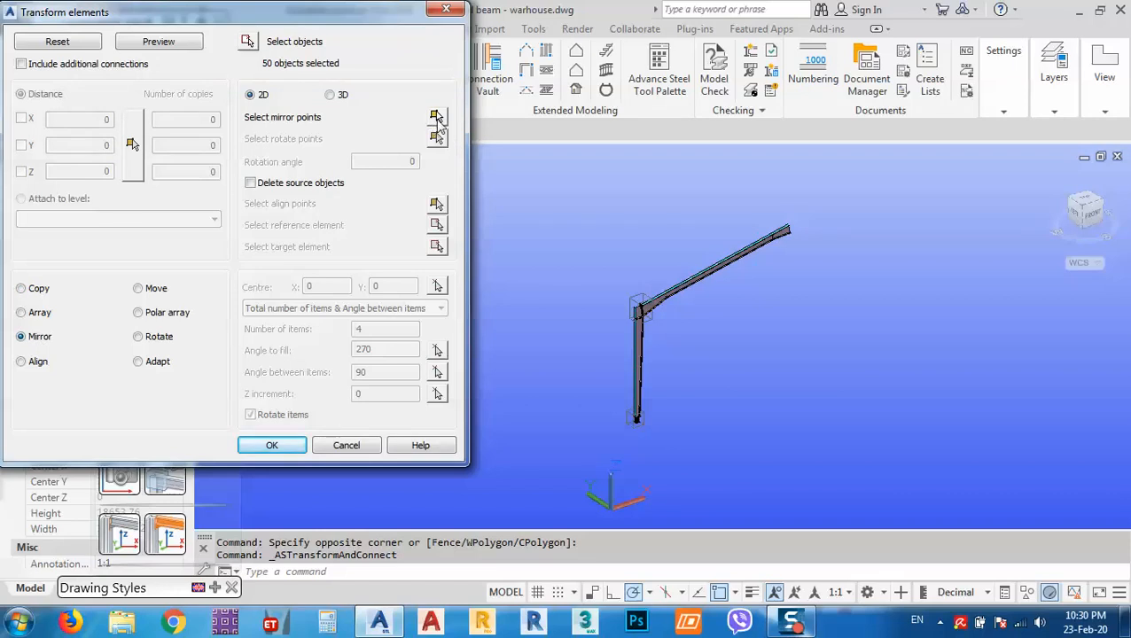
left_click(438, 119)
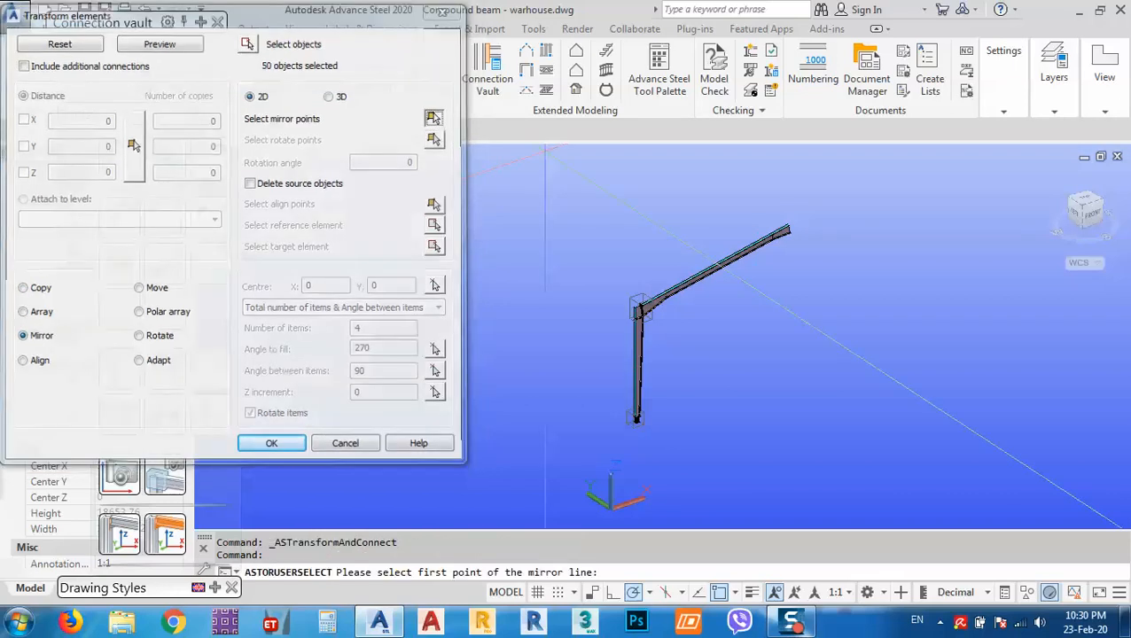
scroll(824, 239, "up", 5)
scroll(411, 168, "up", 4)
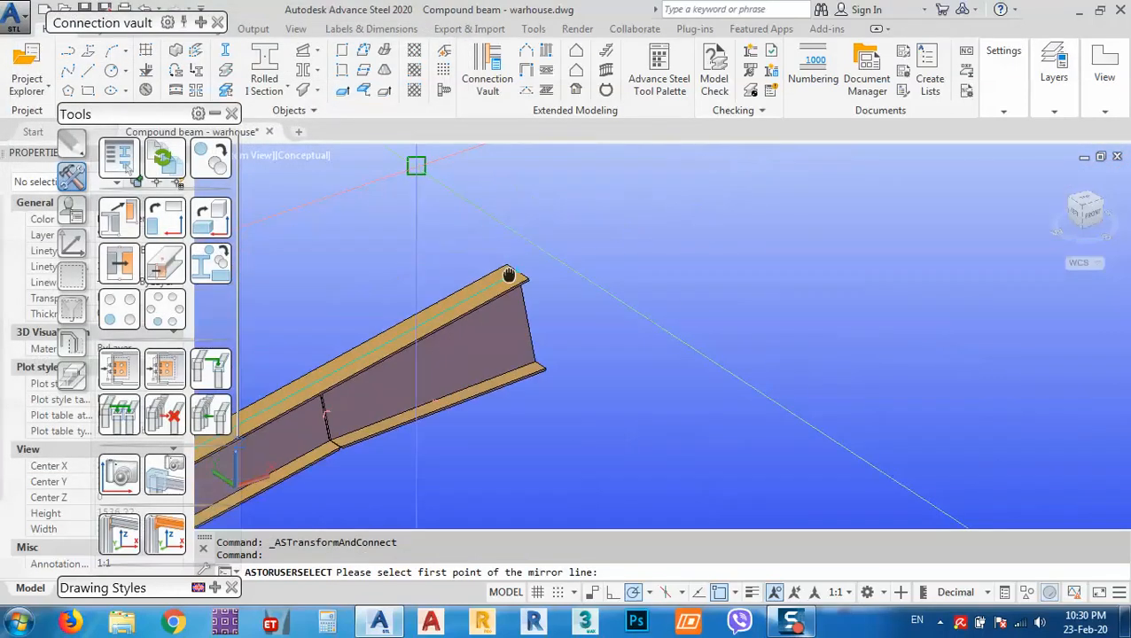
left_click(507, 258)
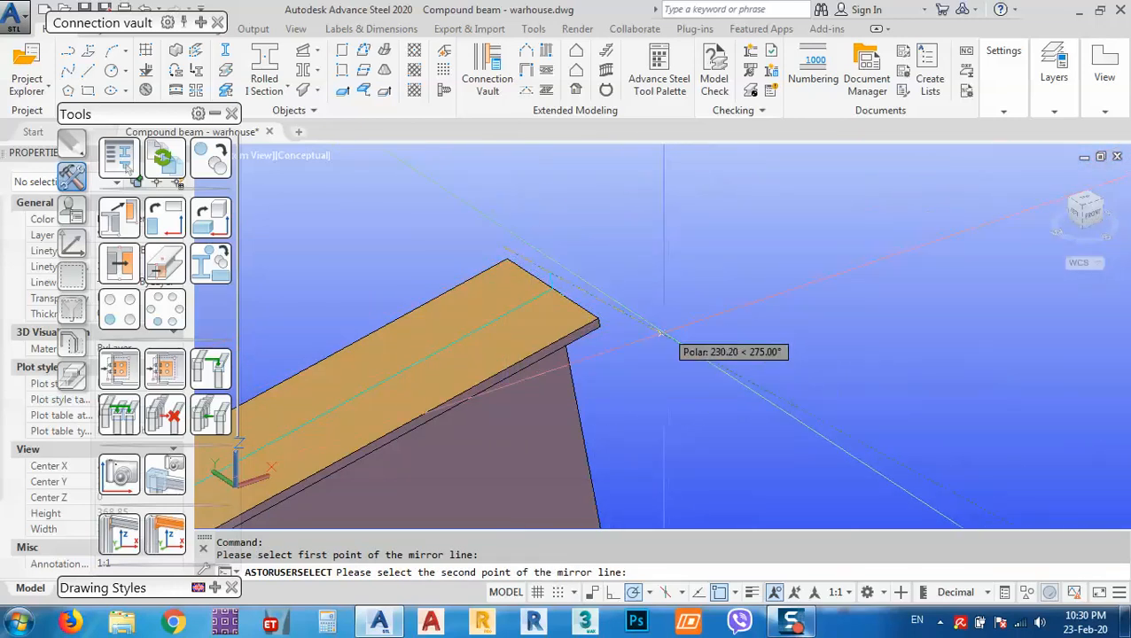
key("Escape")
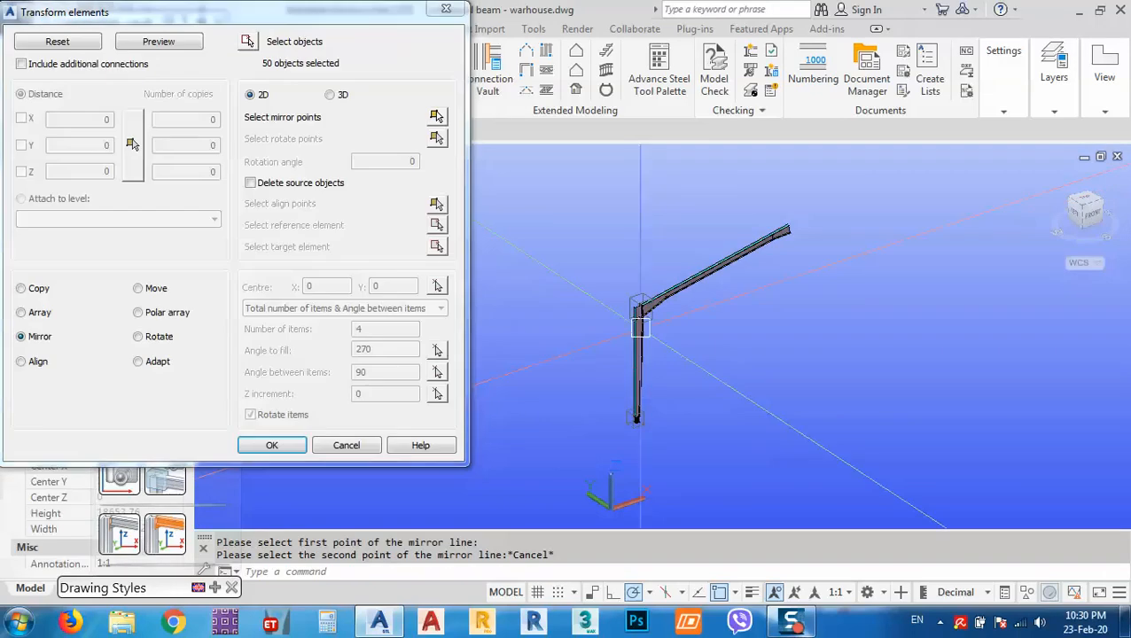
Mirror the selected half-frame across the line through both top-flange corners at the rafter's ridge end, previewing and accepting the result.
left_click(438, 118)
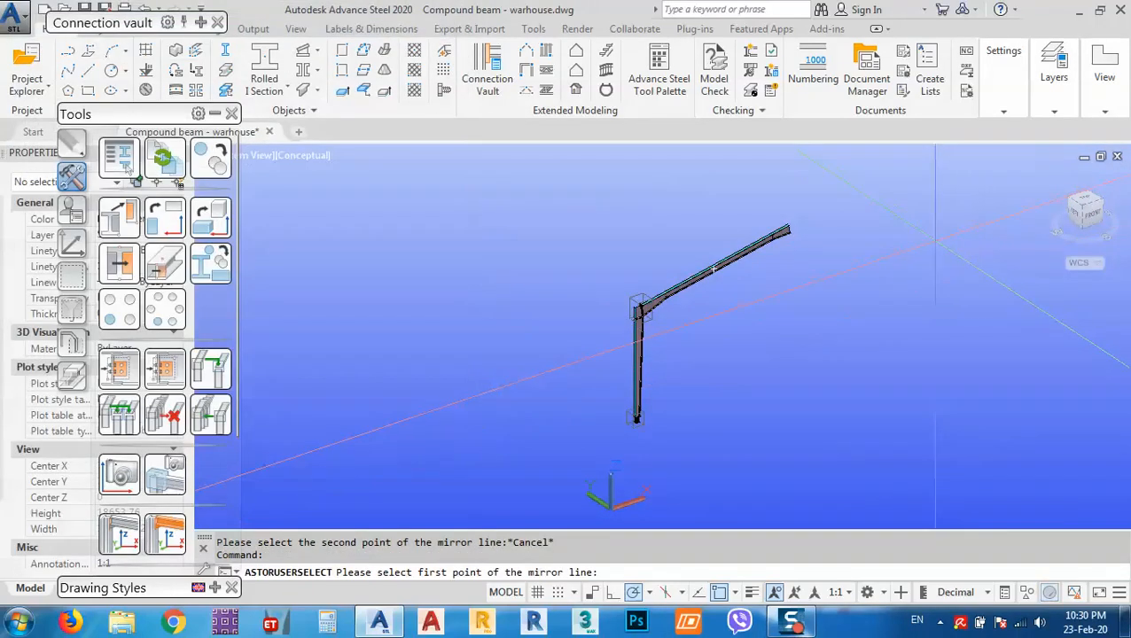
scroll(673, 265, "up", 3)
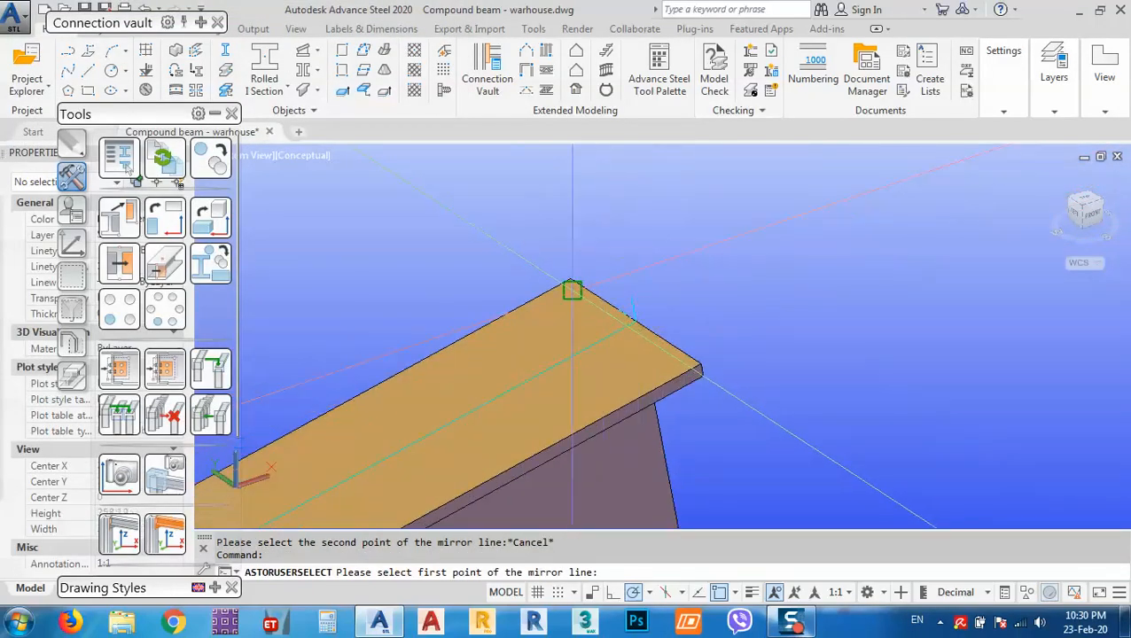
left_click(569, 274)
left_click(700, 366)
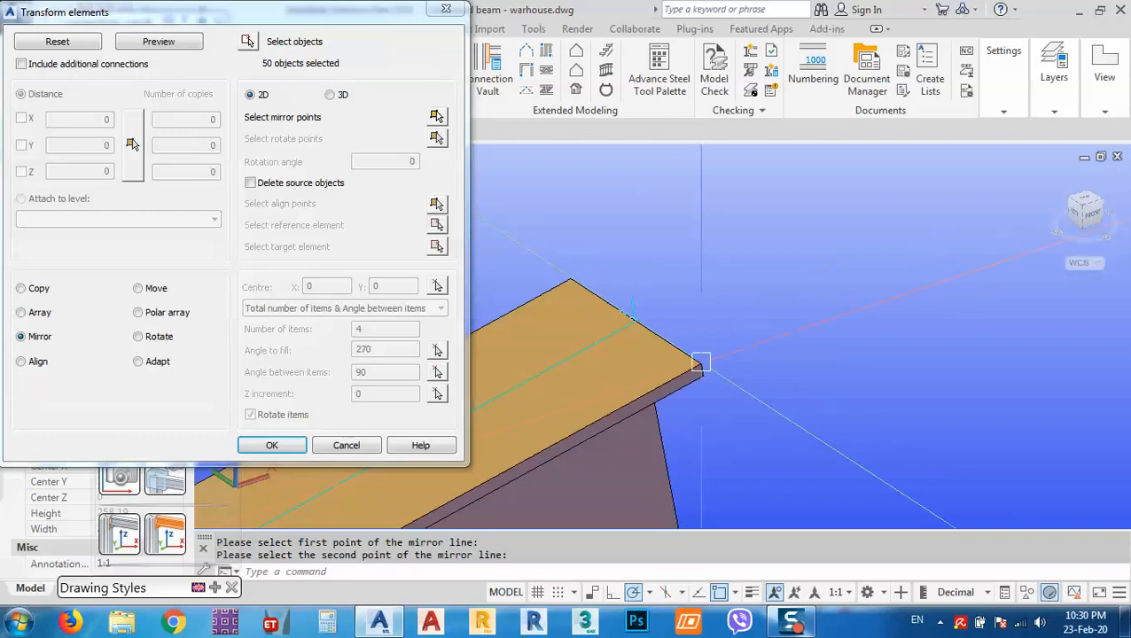
left_click(185, 48)
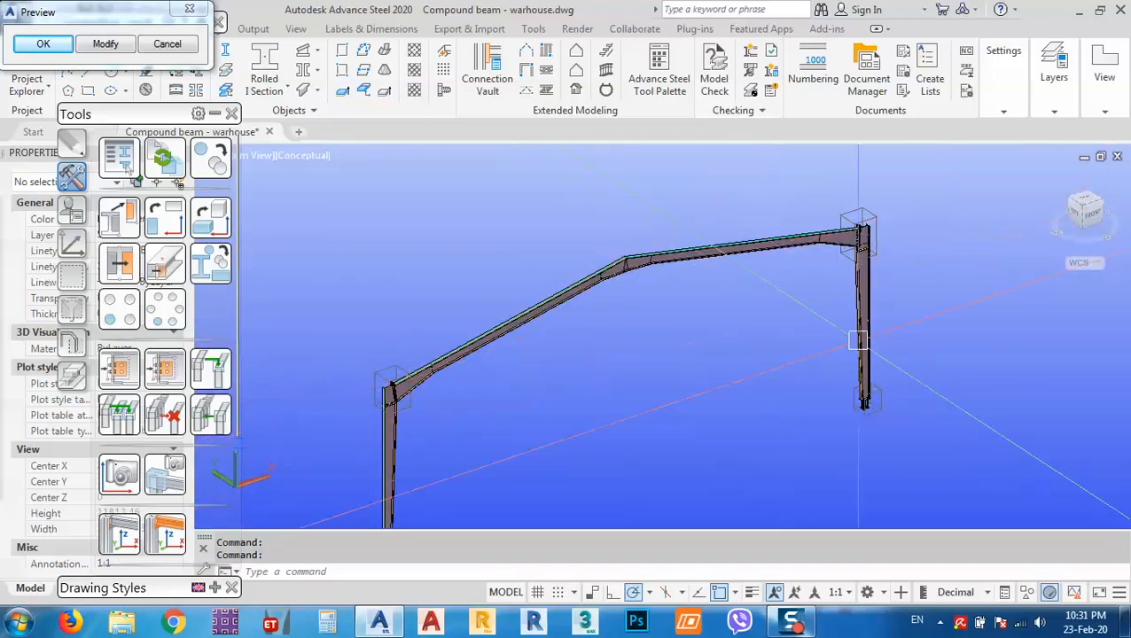
left_click(44, 44)
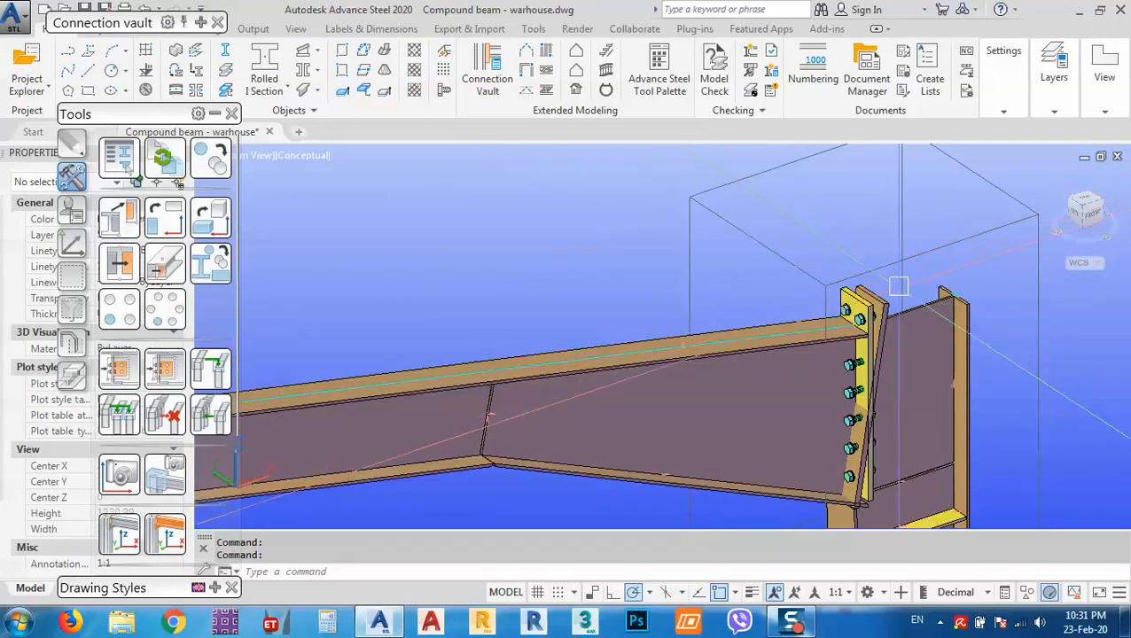
Delete the end plate connection at the mirrored column-rafter knee.
left_click(795, 324)
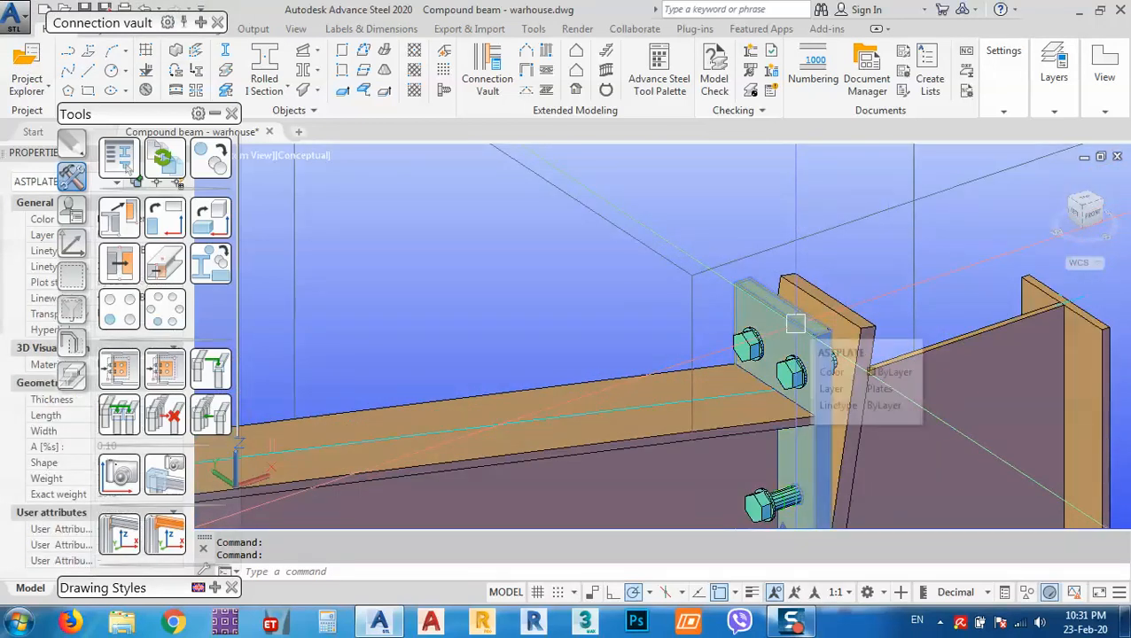
key("Delete")
scroll(606, 325, "down", 4)
middle_click_drag(606, 323, 744, 306)
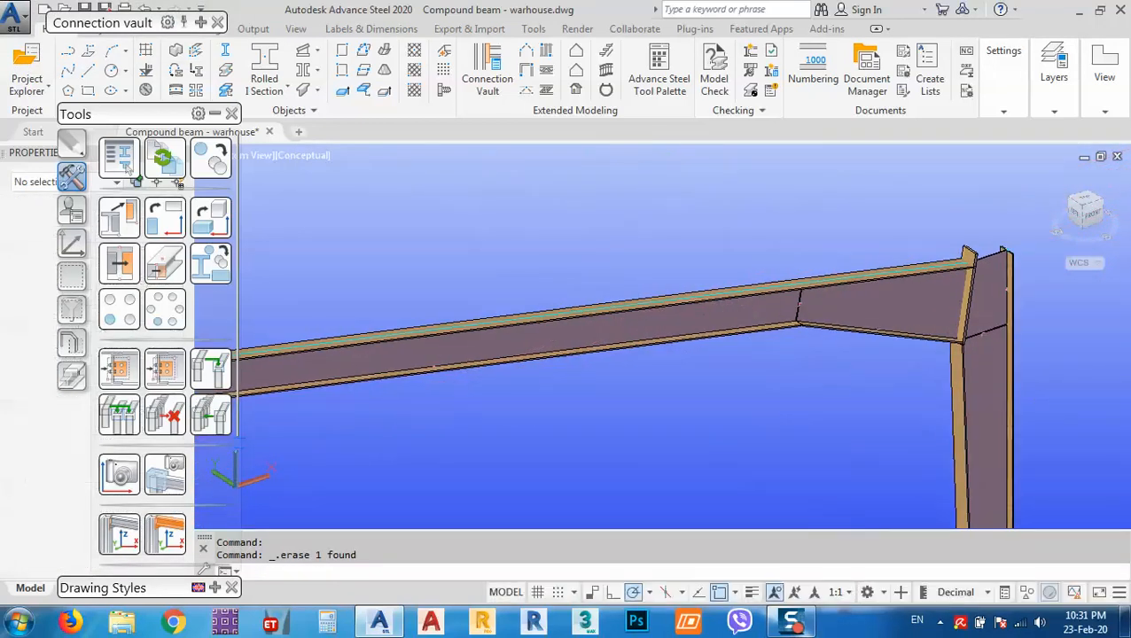
Turn off the Mirrored option in the mirrored rafter's positioning settings and close its properties.
left_click(745, 307)
double_click(745, 306)
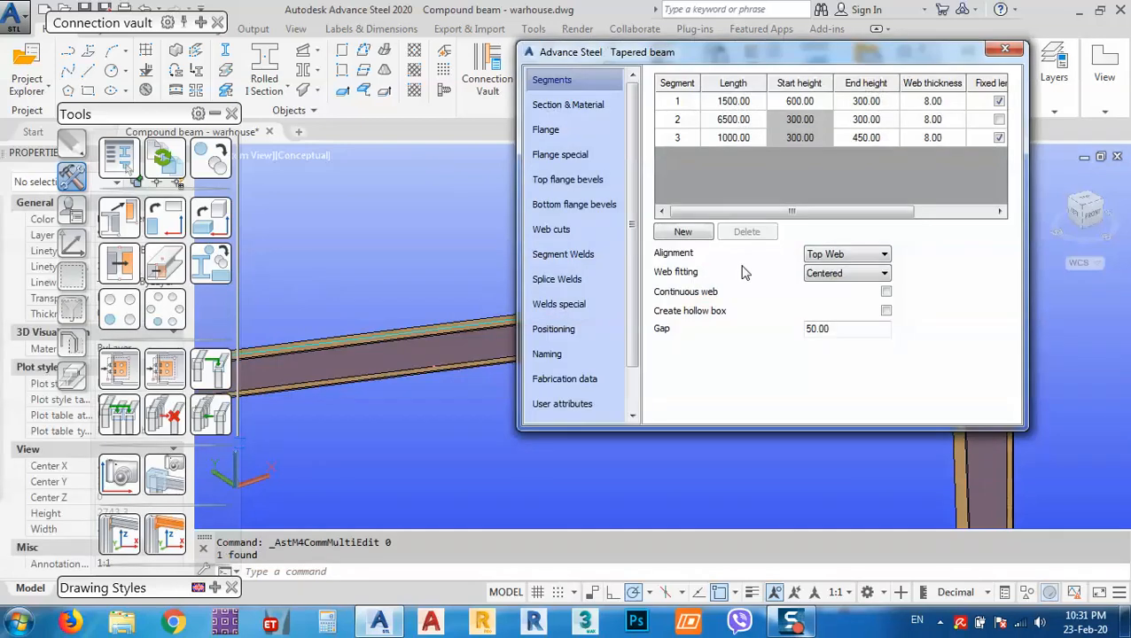
left_click(583, 354)
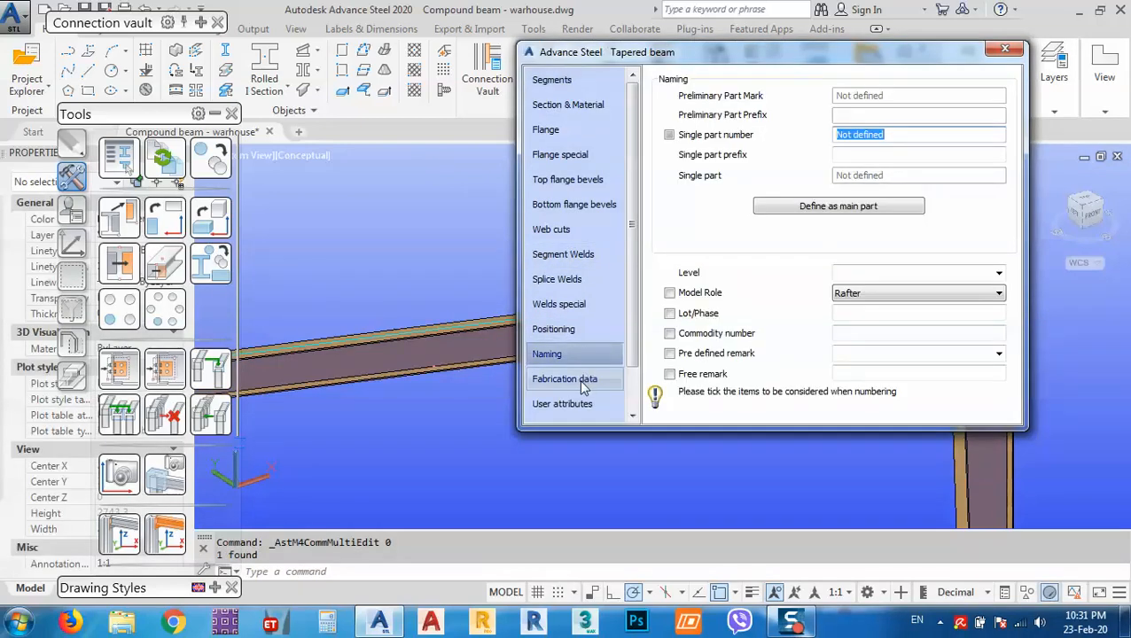
left_click(570, 331)
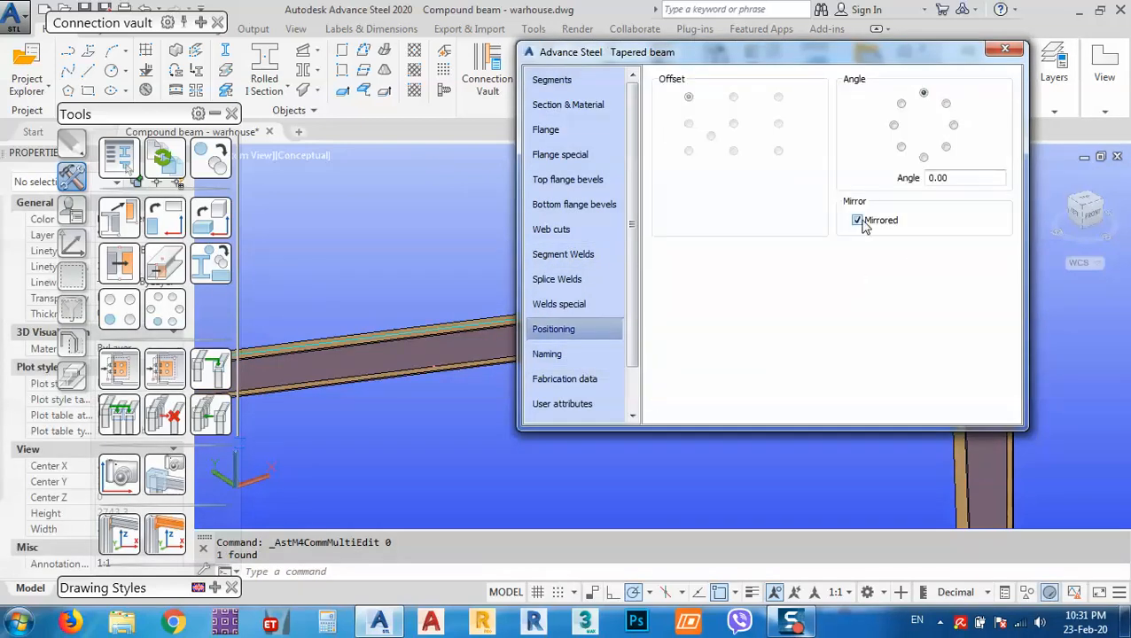
left_click(1004, 49)
scroll(739, 295, "down", 5)
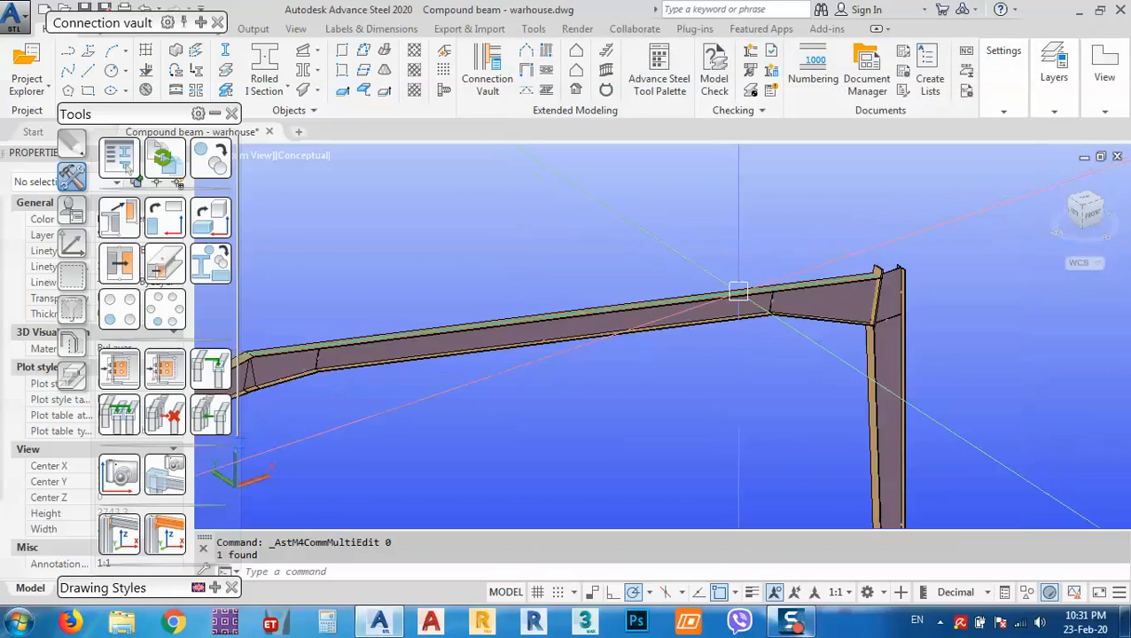
Choose the original knee's end plate as the template for creating a matching connection.
middle_click_drag(699, 318, 775, 274)
scroll(391, 397, "up", 10)
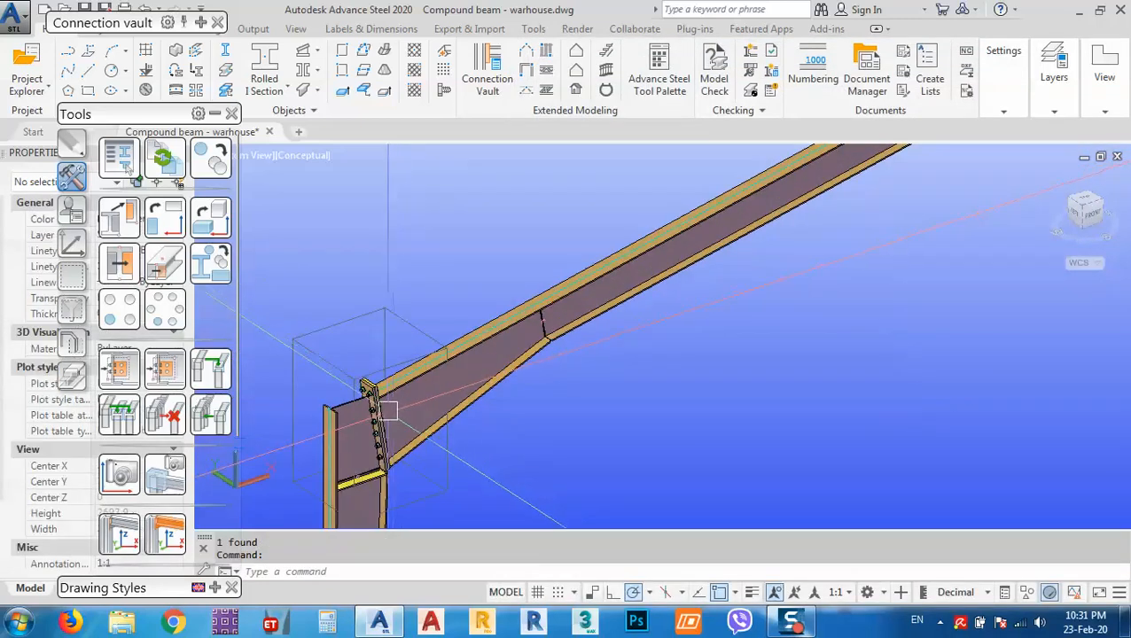
left_click(119, 368)
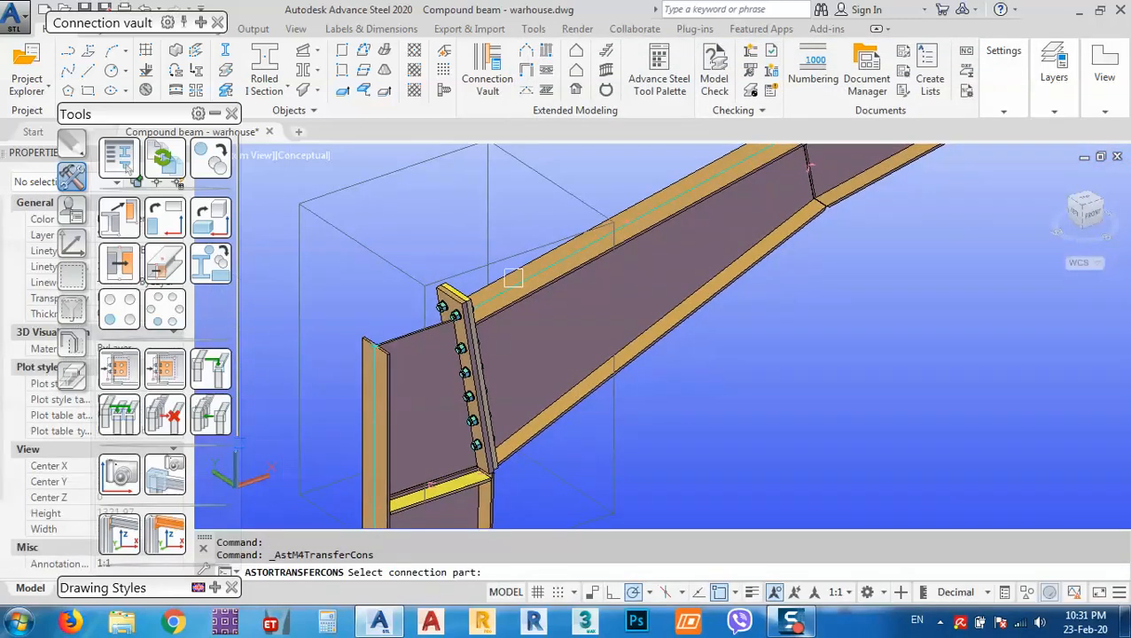
scroll(356, 297, "up", 8)
scroll(356, 297, "down", 3)
left_click(480, 277)
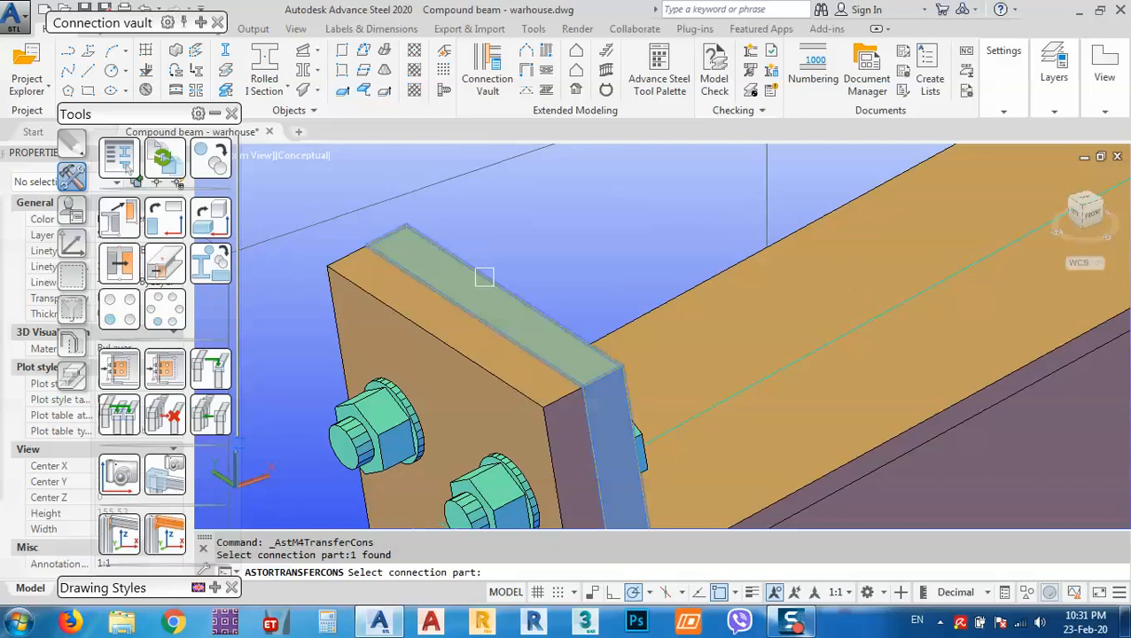
key("Return")
Apply the template connection to the mirrored knee, with the column as main beam and the rafter as secondary beam.
scroll(480, 286, "down", 8)
scroll(405, 315, "down", 3)
scroll(461, 303, "up", 8)
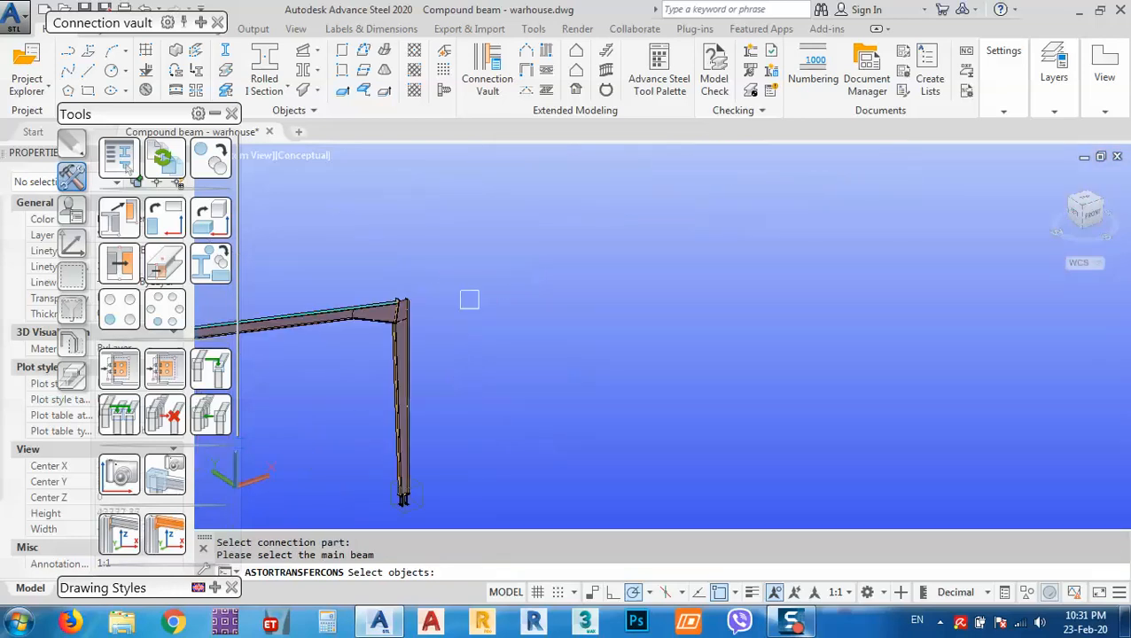
left_click(411, 297)
key("Return")
left_click(364, 240)
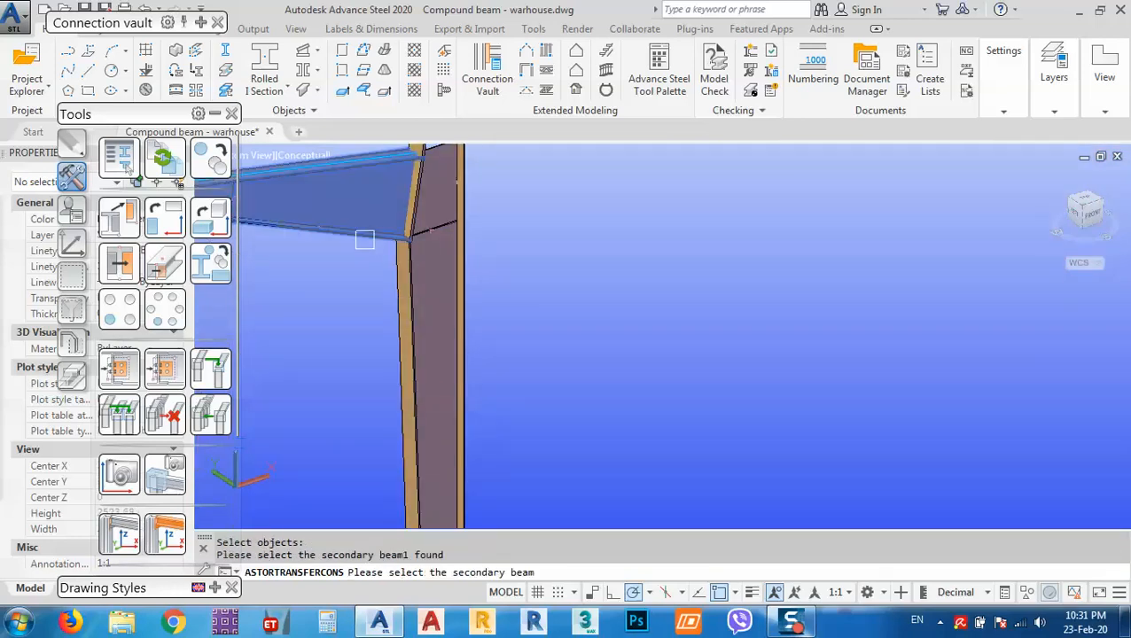
key("Return")
scroll(367, 240, "down", 2)
scroll(603, 310, "down", 3)
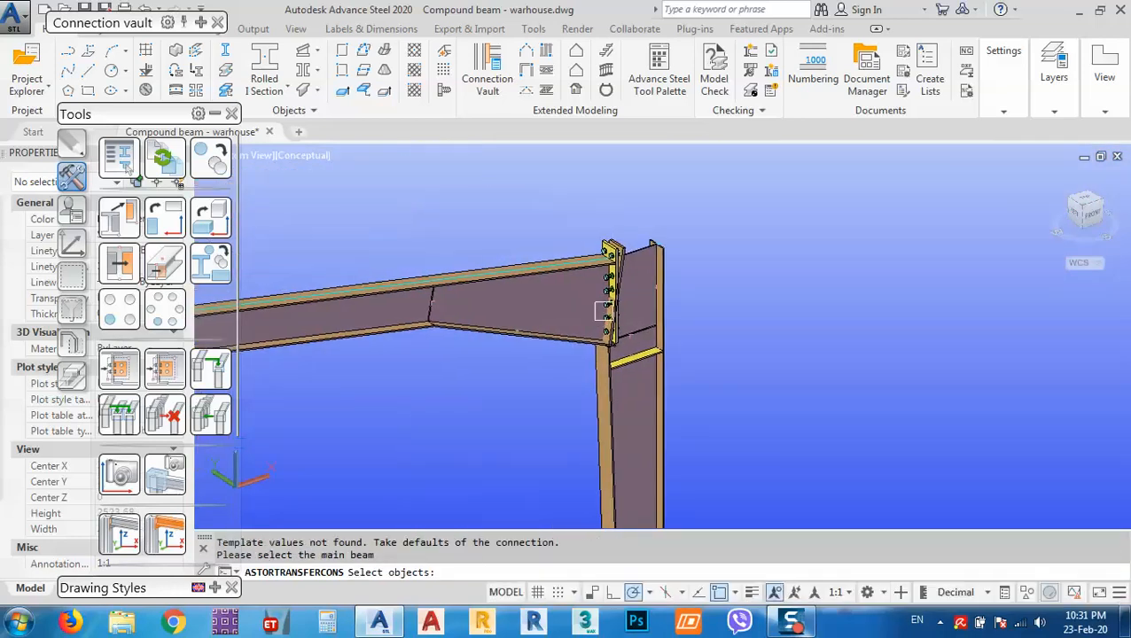
key("Escape")
Check the naming and positioning settings of the mirrored rafter at the new knee connection.
scroll(567, 302, "up", 4)
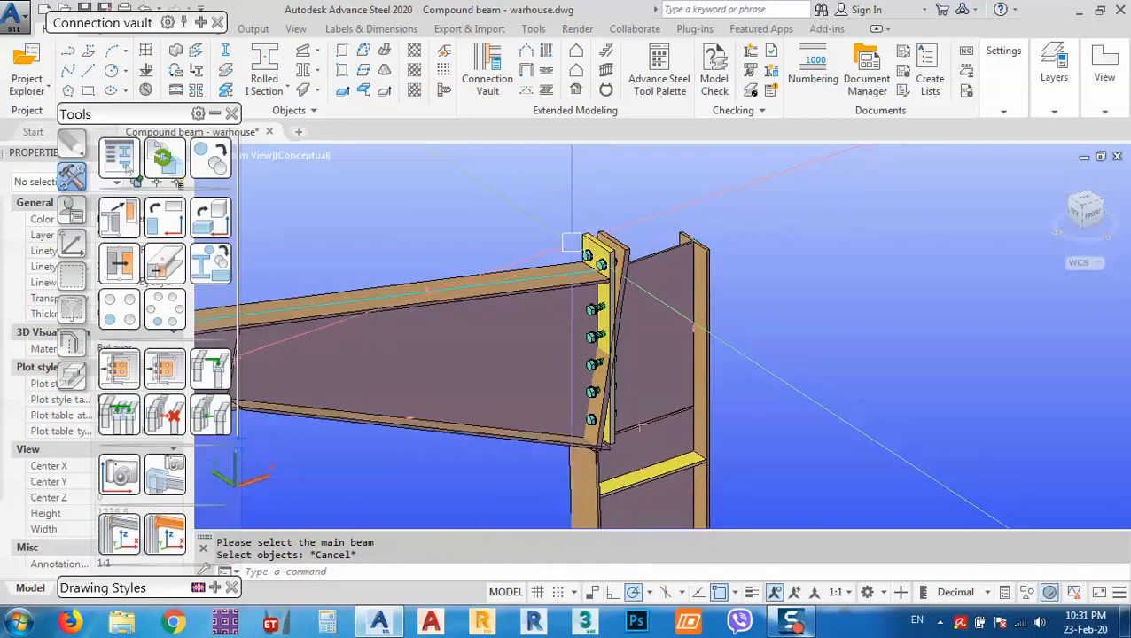
double_click(450, 289)
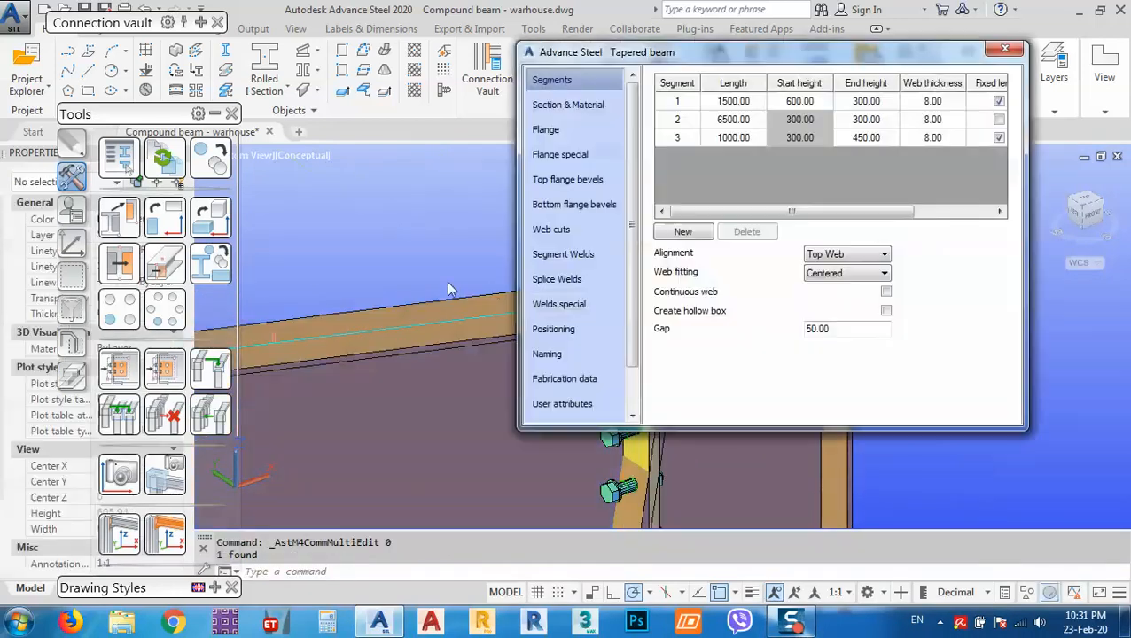
left_click(550, 355)
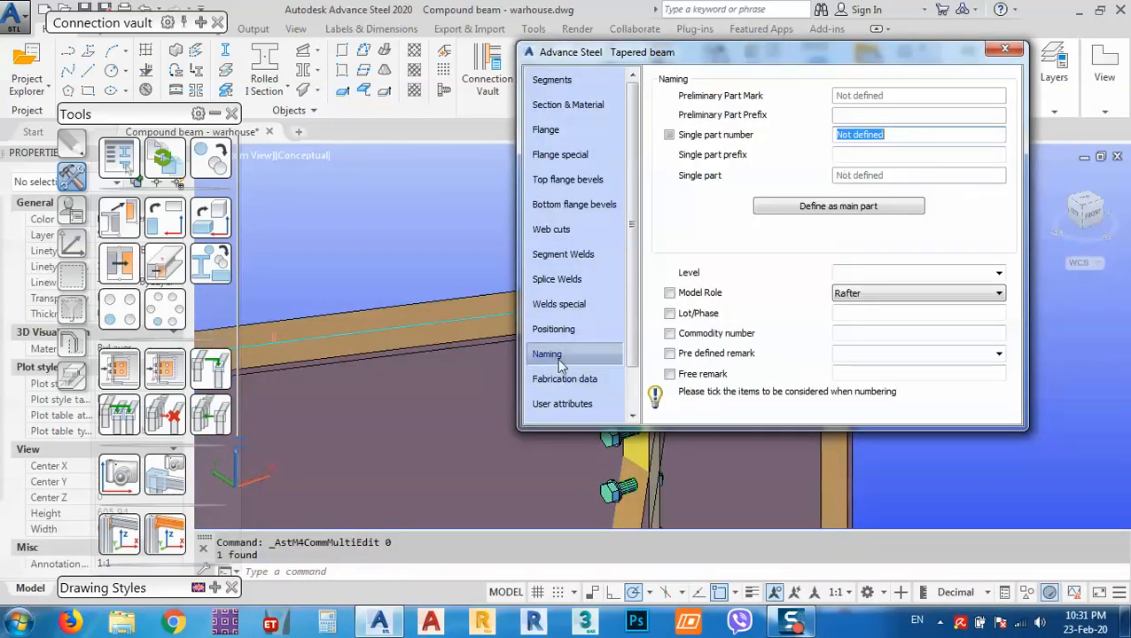
left_click(554, 330)
mouse_move(1037, 78)
left_click(1005, 48)
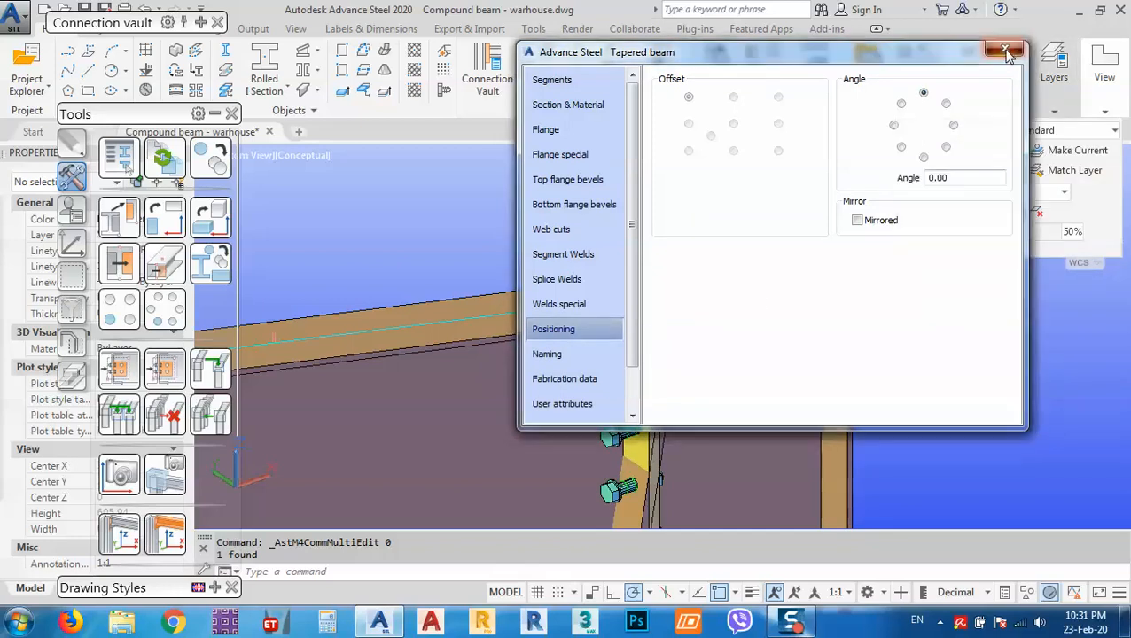
Delete the template-made end plate connection from the mirrored knee.
scroll(567, 292, "up", 5)
left_click(517, 219)
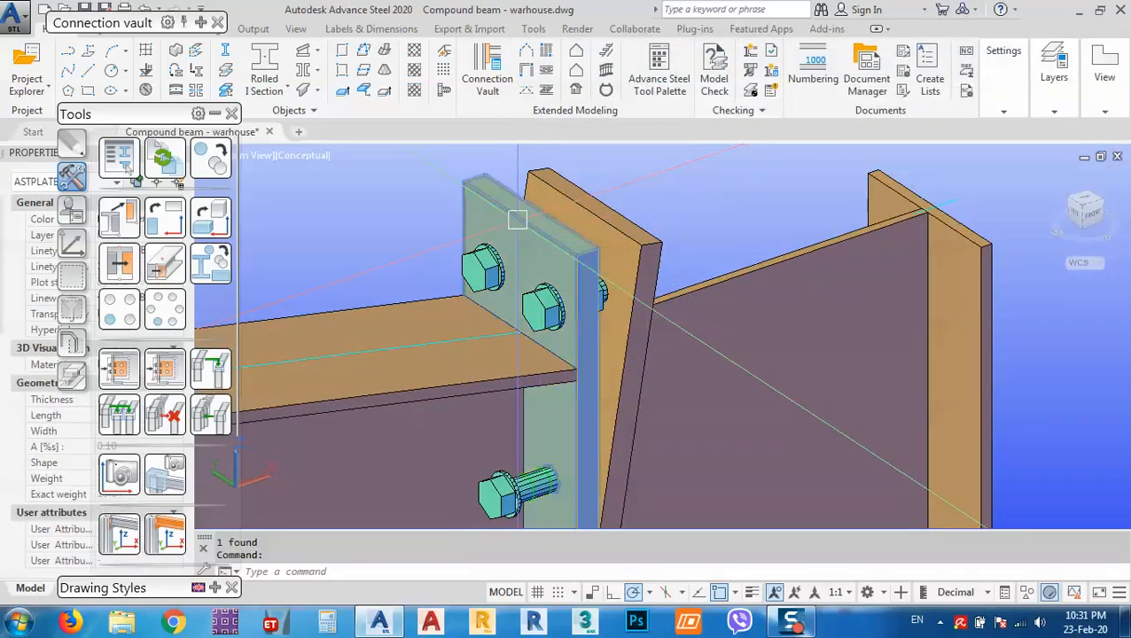
key("Delete")
scroll(560, 217, "down", 5)
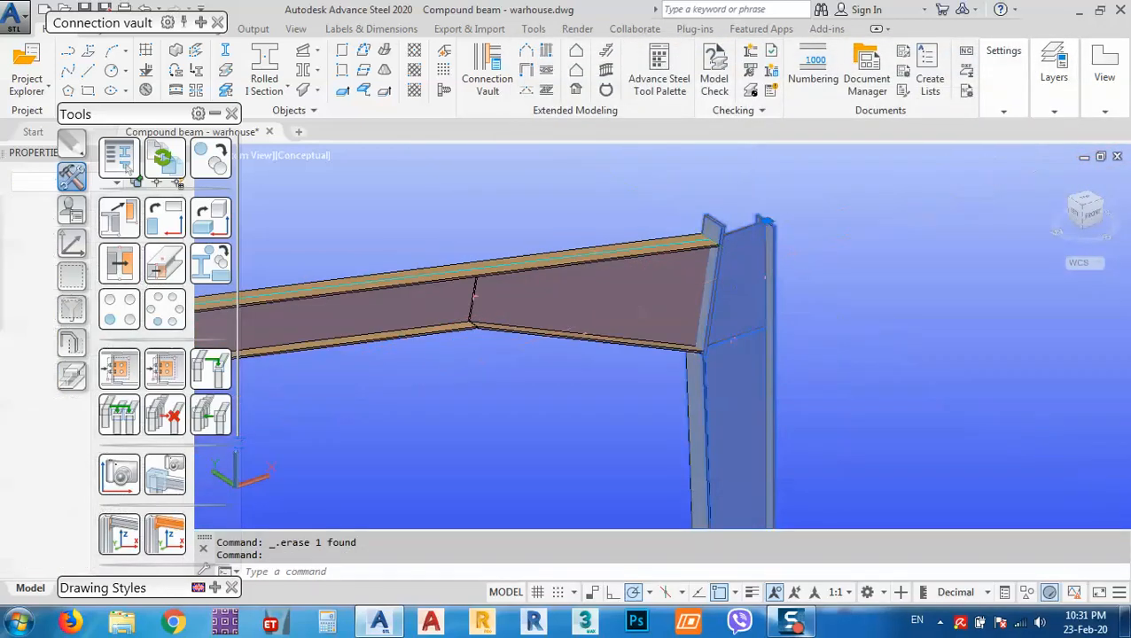
Check the Mirrored option in the mirrored column's positioning settings and close its properties.
double_click(756, 275)
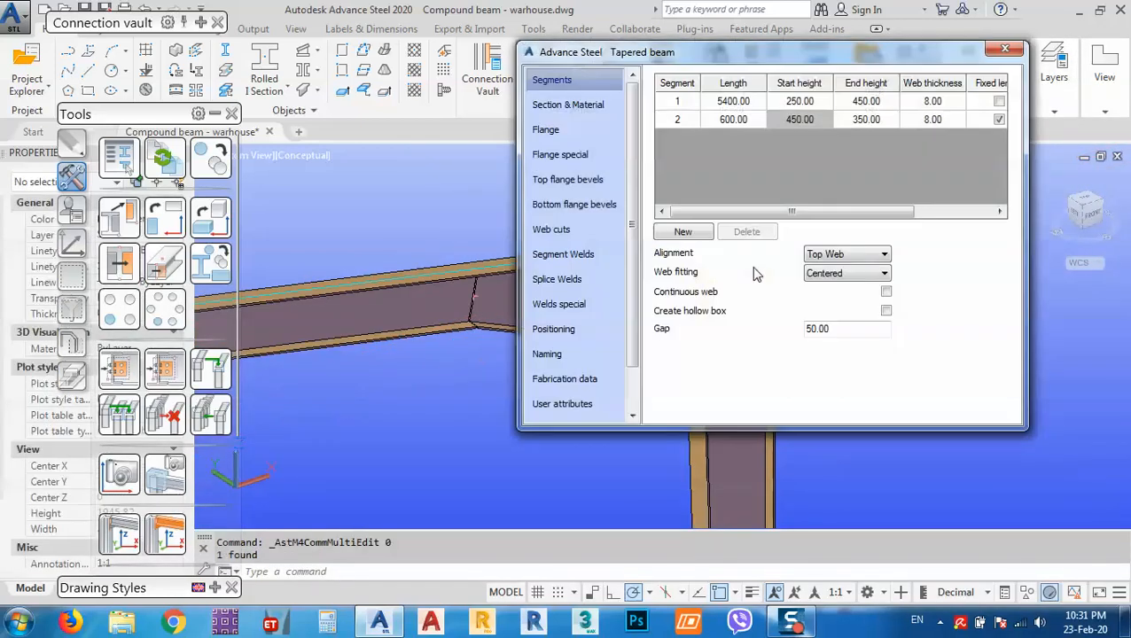
left_click(585, 332)
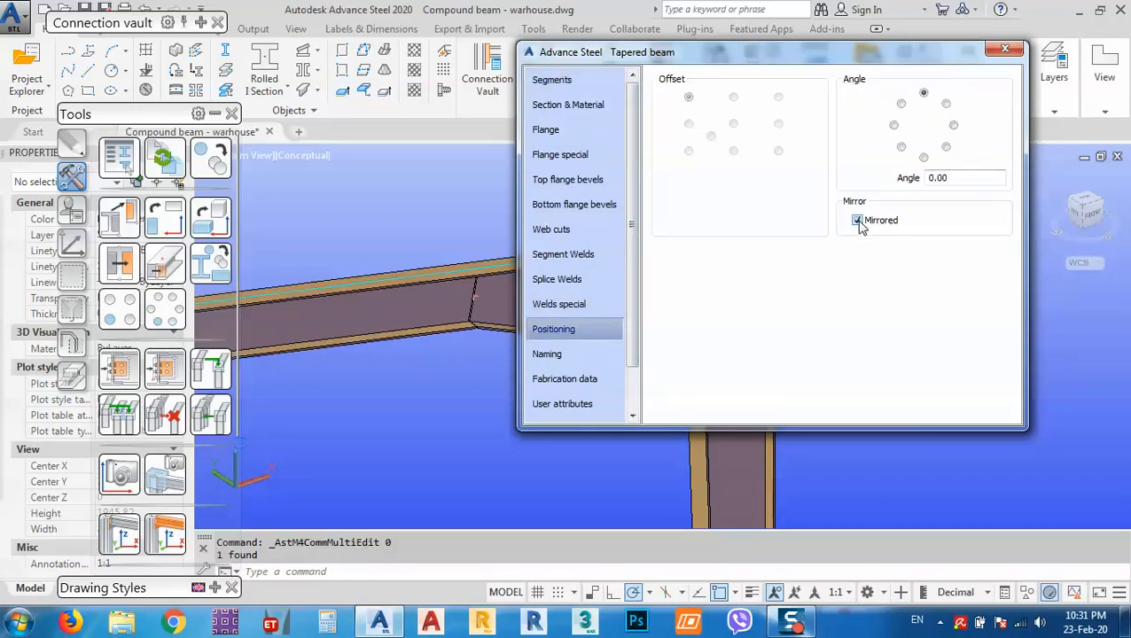
left_click(1006, 48)
Undo the last changes up to and including the deletion of the mirrored knee's connection.
key("ctrl+z")
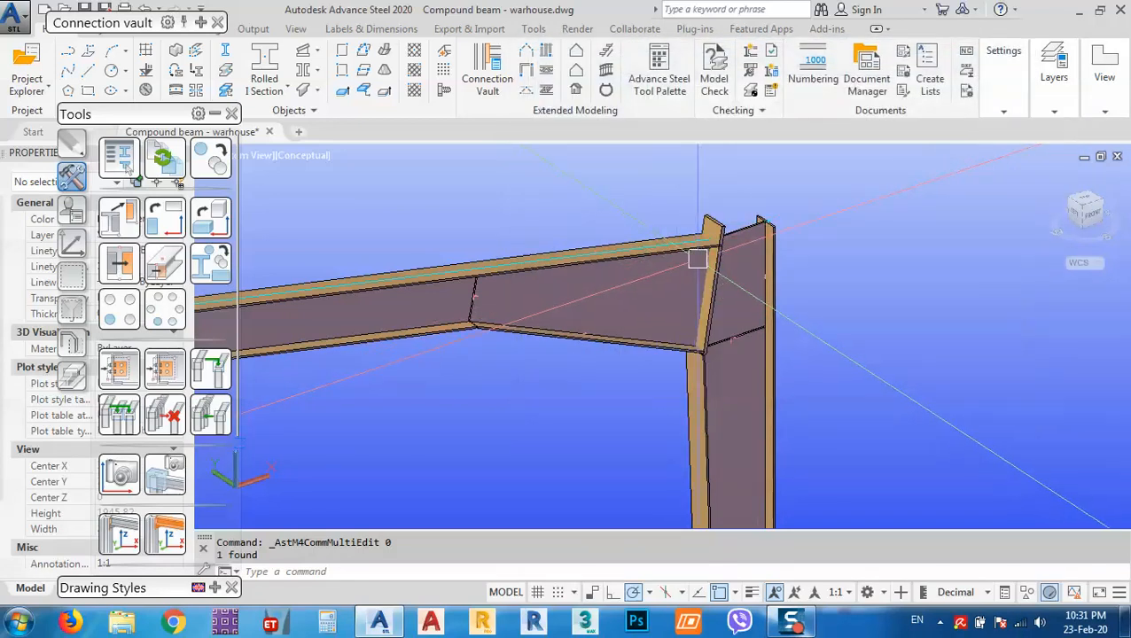
key("ctrl+z")
key("ctrl+z")
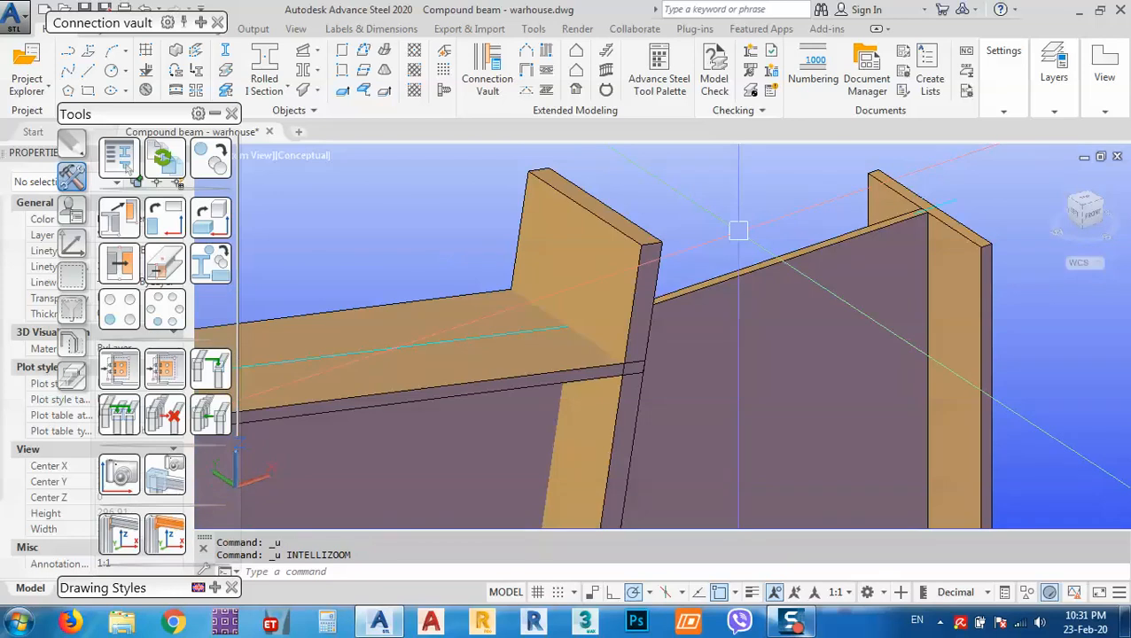
scroll(709, 238, "down", 4)
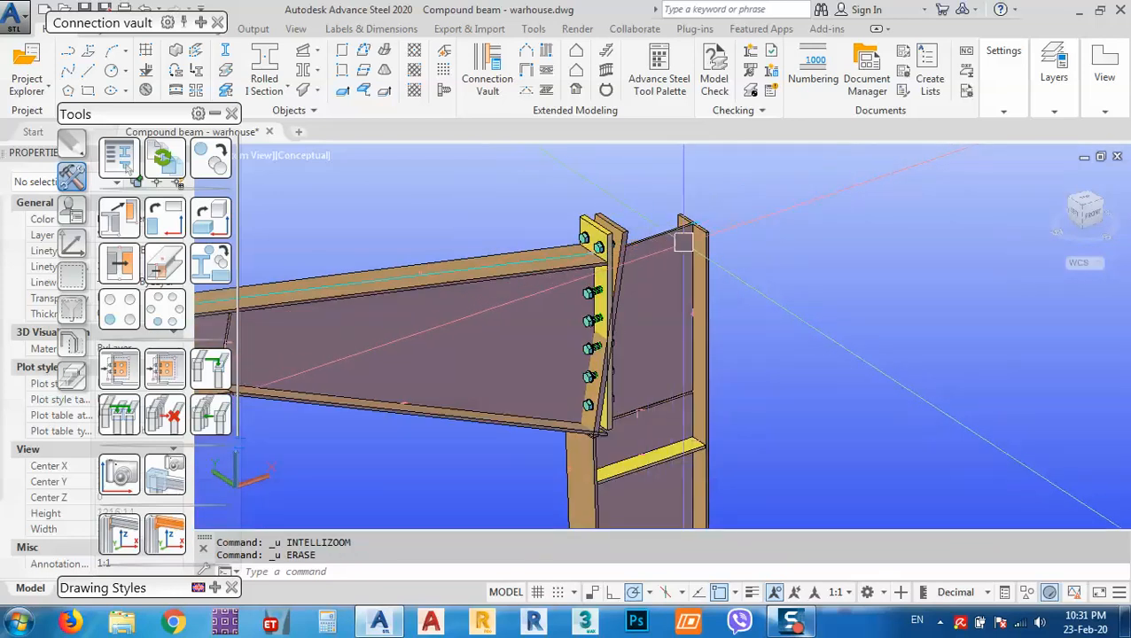
Turn off the Mirrored option in the mirrored column's positioning settings and close its properties.
left_click(681, 244)
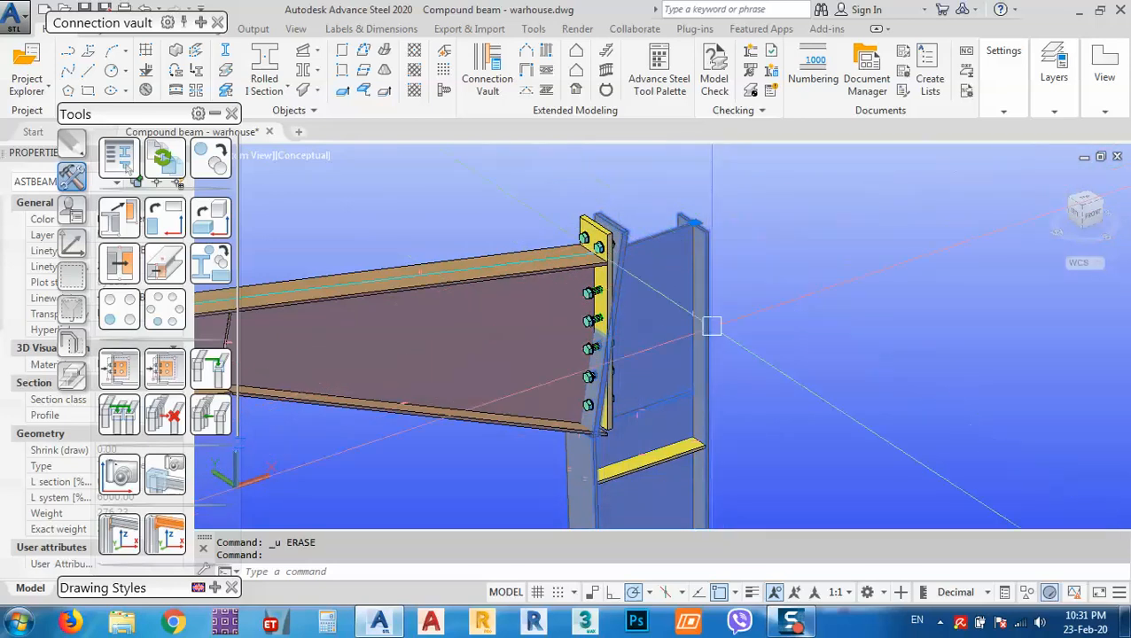
double_click(669, 285)
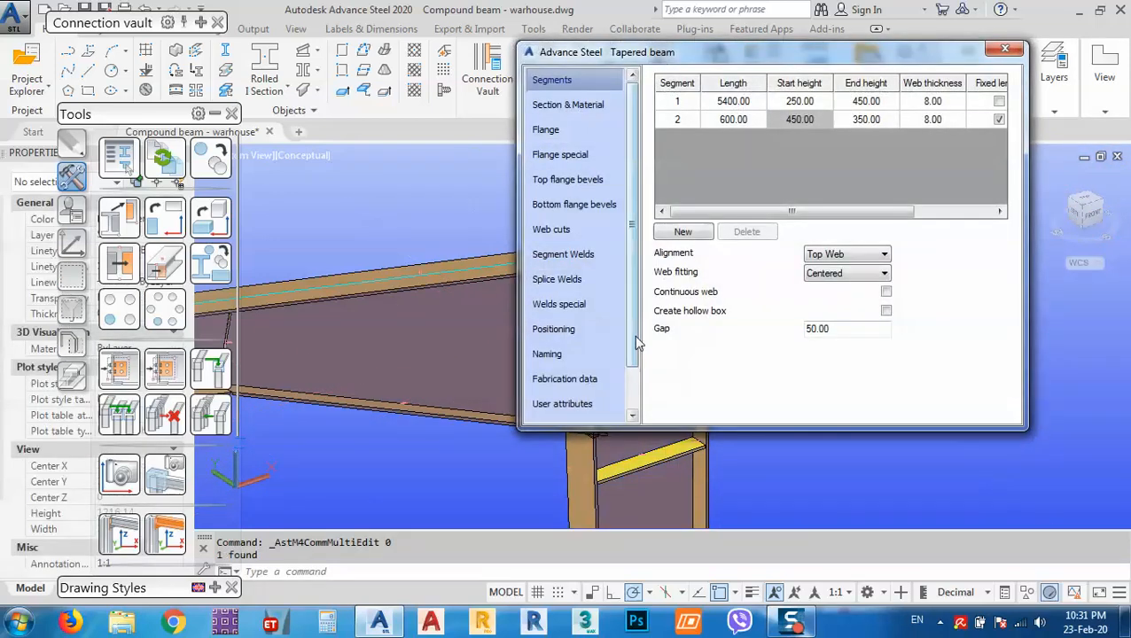
left_click(635, 374)
left_click(554, 279)
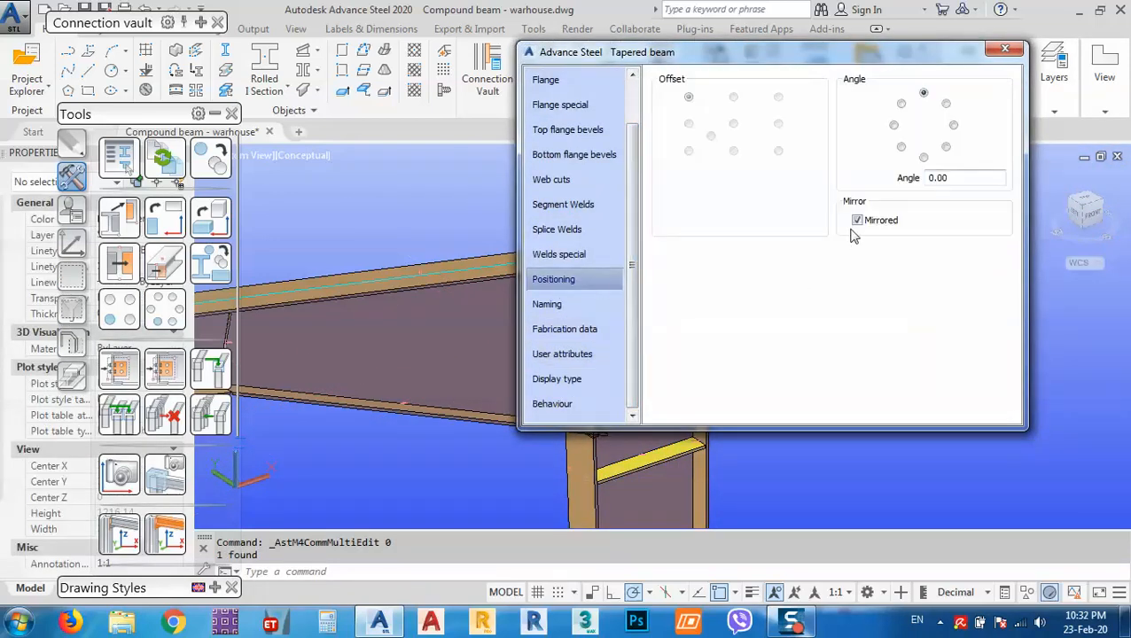
left_click_drag(793, 59, 250, 79)
left_click(462, 65)
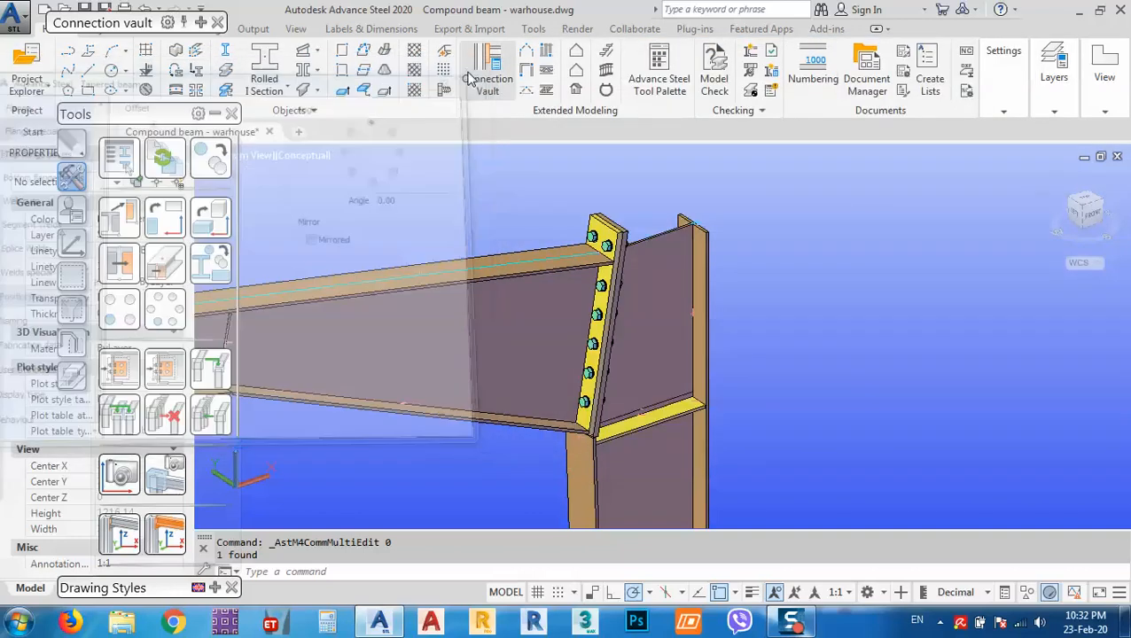
Create an end plate splice at the ridge, with one tapered rafter as main beam and the mirrored rafter as secondary beam.
scroll(782, 340, "down", 5)
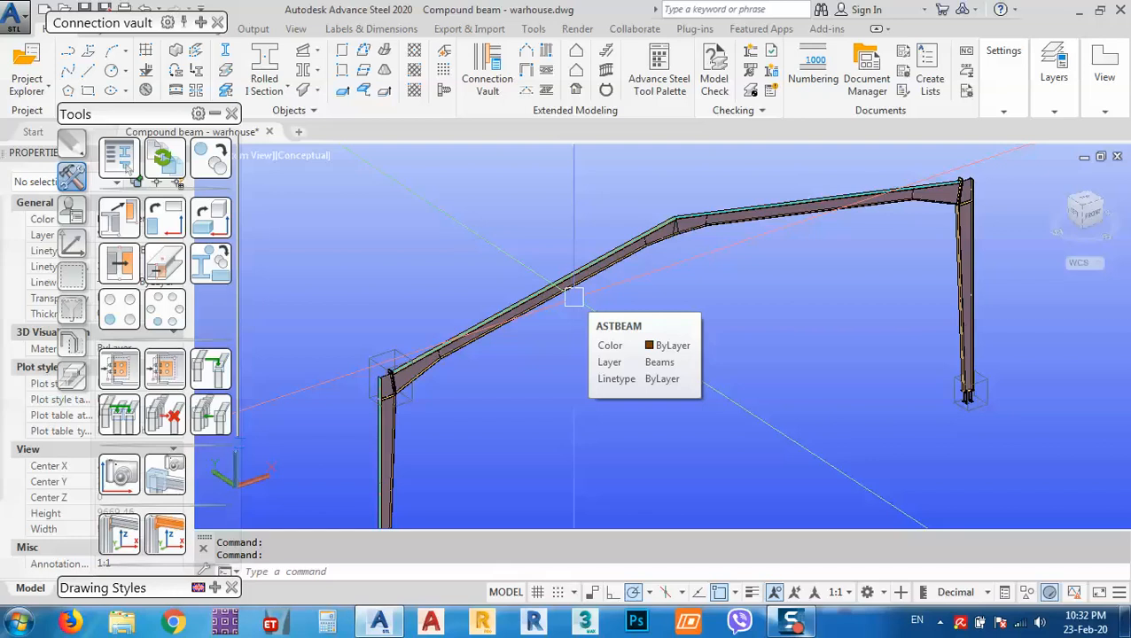
scroll(723, 290, "up", 3)
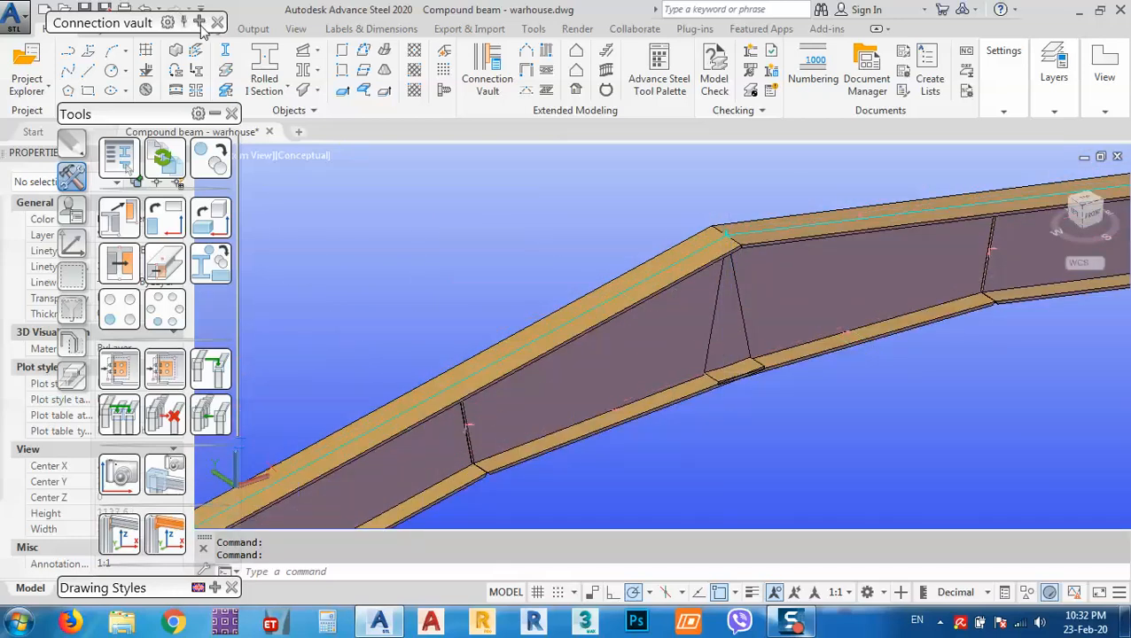
mouse_move(202, 29)
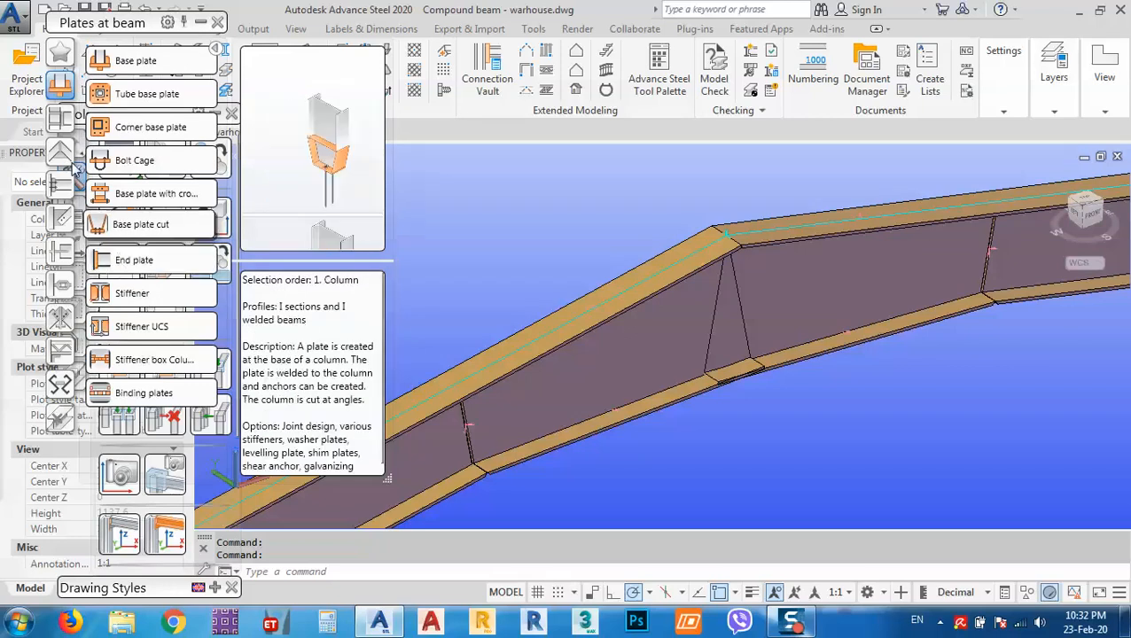
left_click(60, 152)
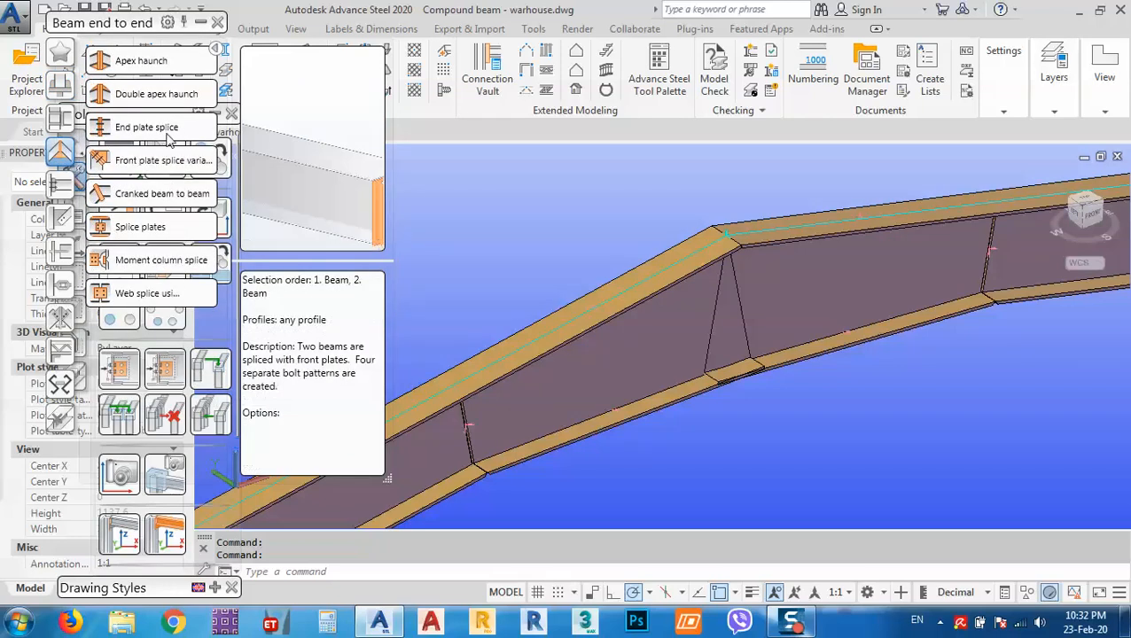
left_click(129, 129)
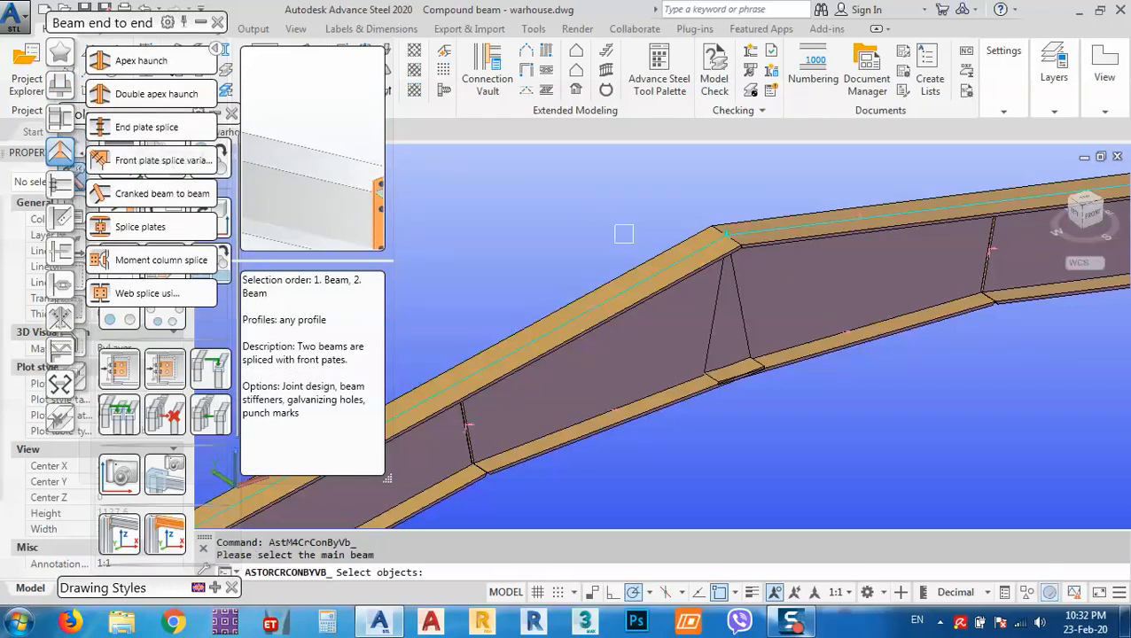
left_click(683, 273)
key("Return")
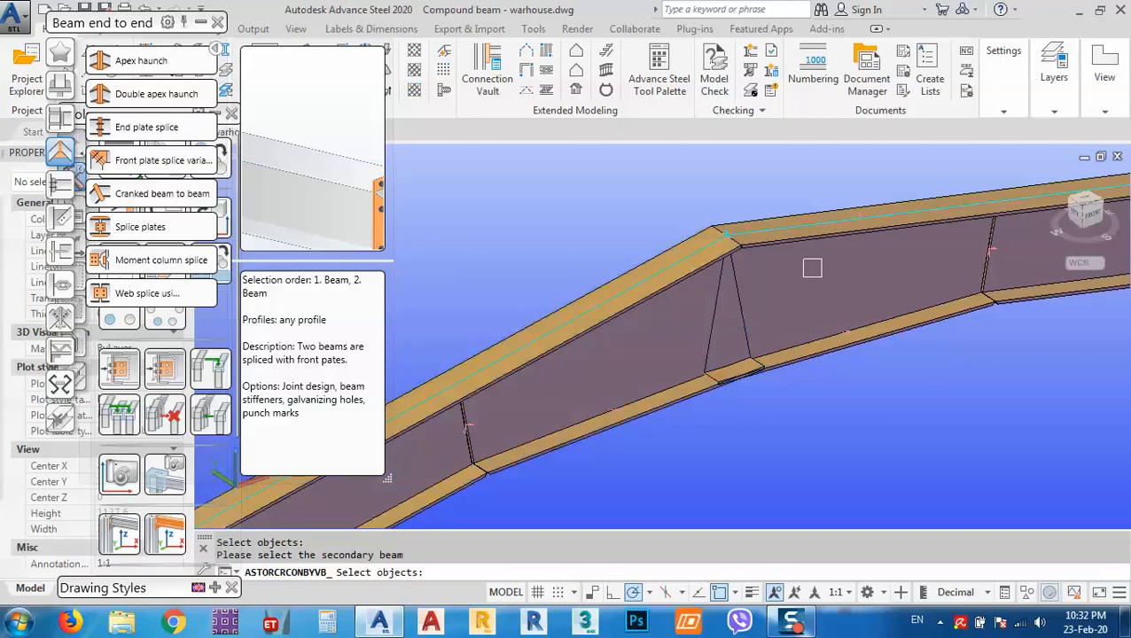
left_click(787, 245)
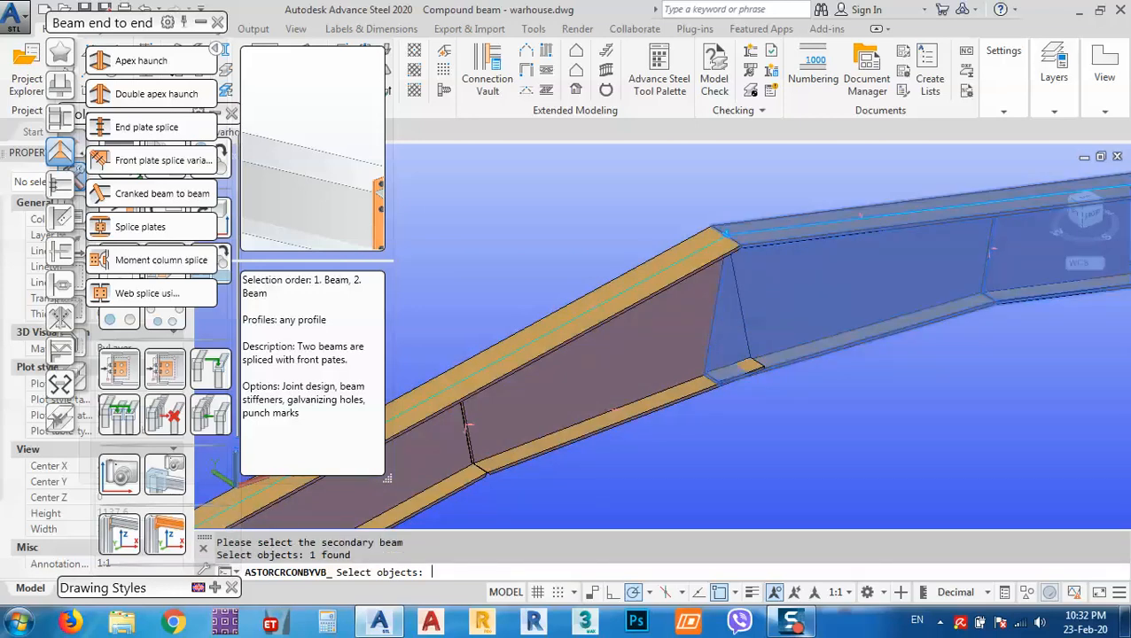
key("Return")
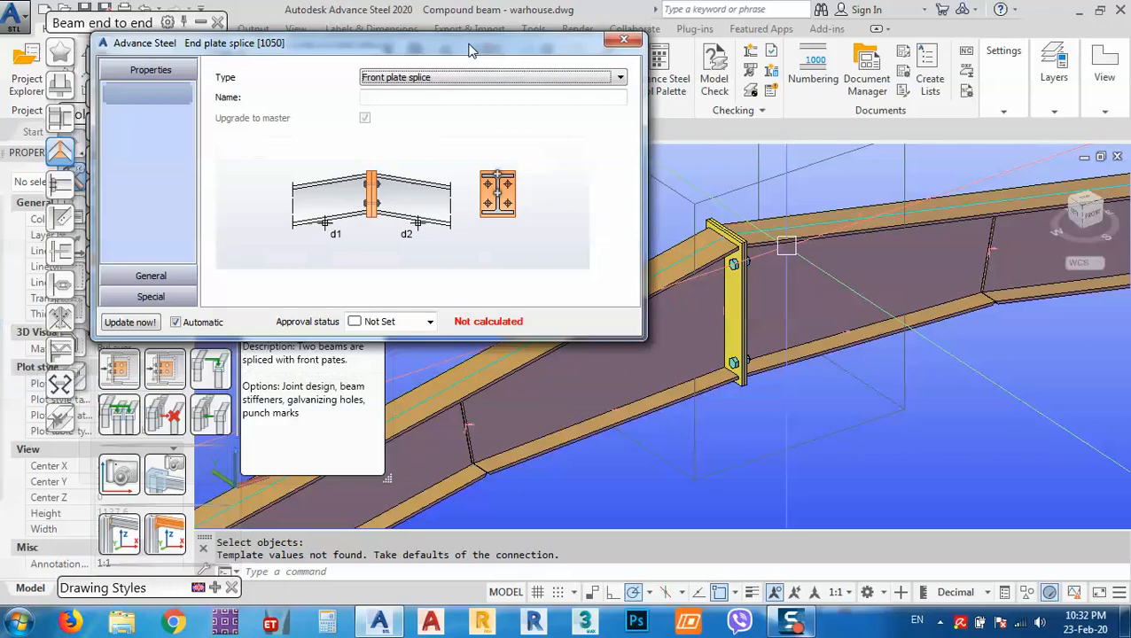
Set the thickness of the ridge splice's Plate 1 to 15 and check the settings of Plate 2.
left_click(154, 279)
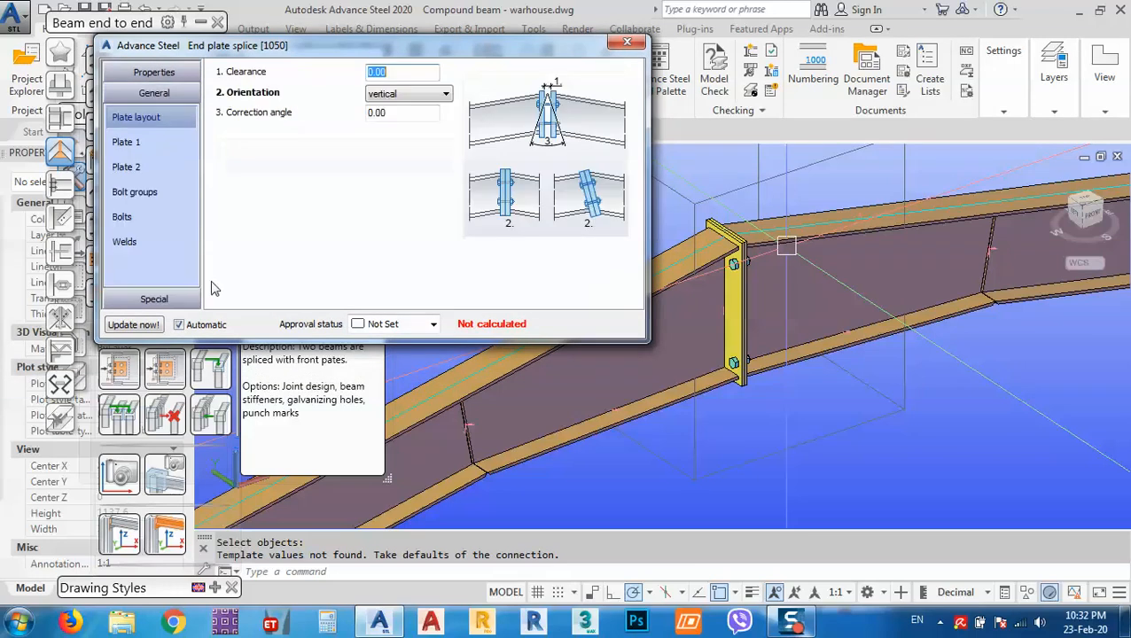
left_click(125, 141)
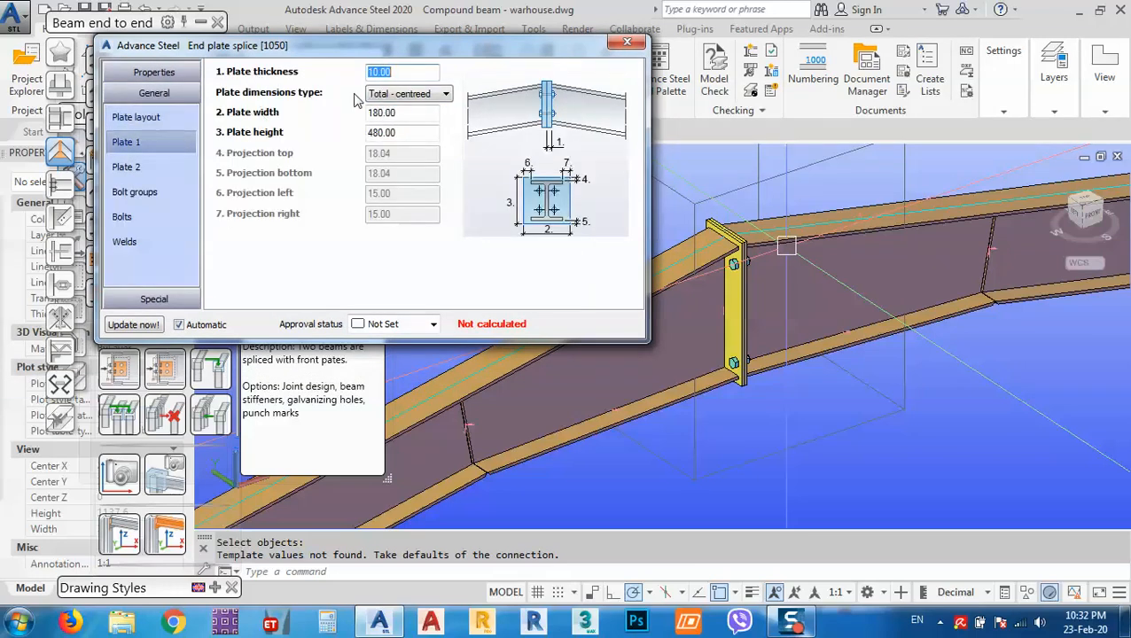
type("15")
key("Return")
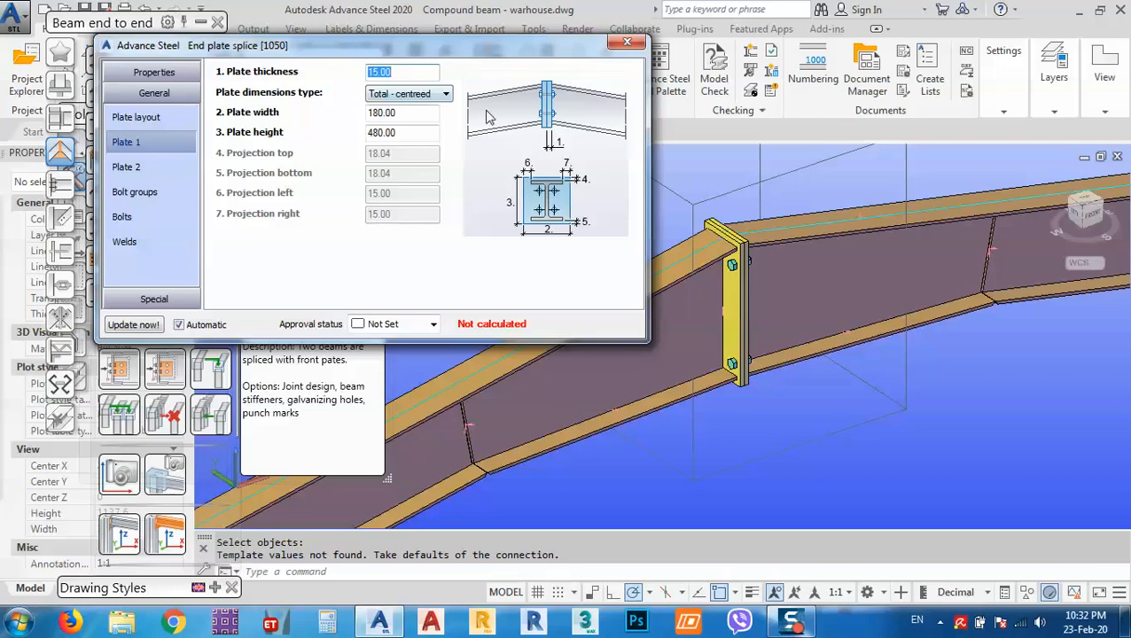
left_click(164, 168)
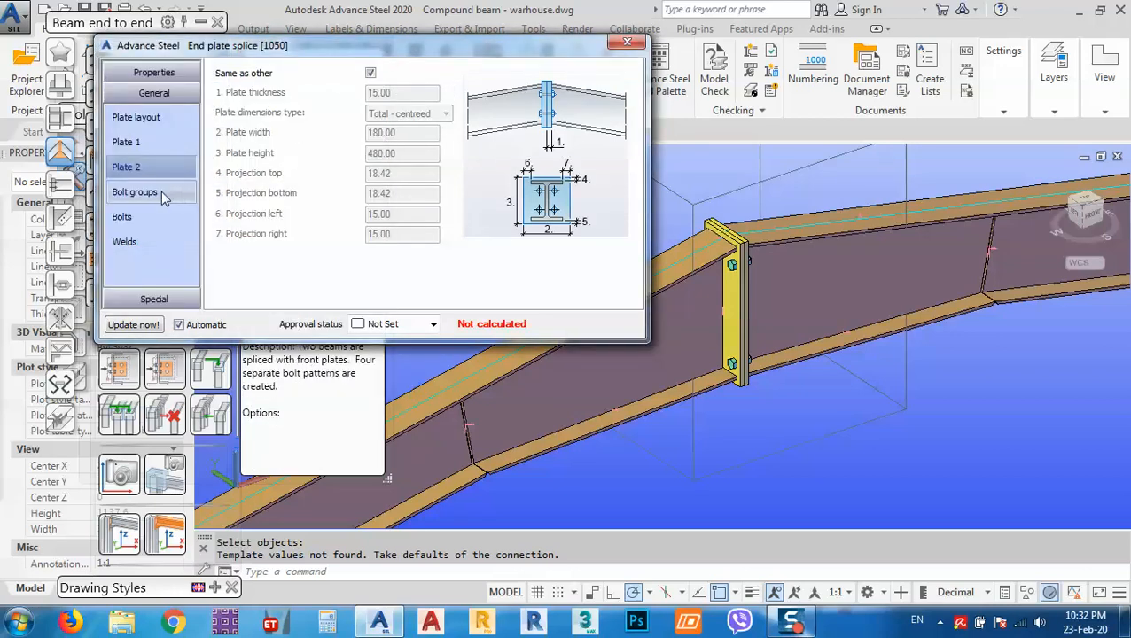
Set bolt group 1 of the ridge splice to 4 lines with an intermediate distance of 90 and inspect the bolts.
left_click(160, 191)
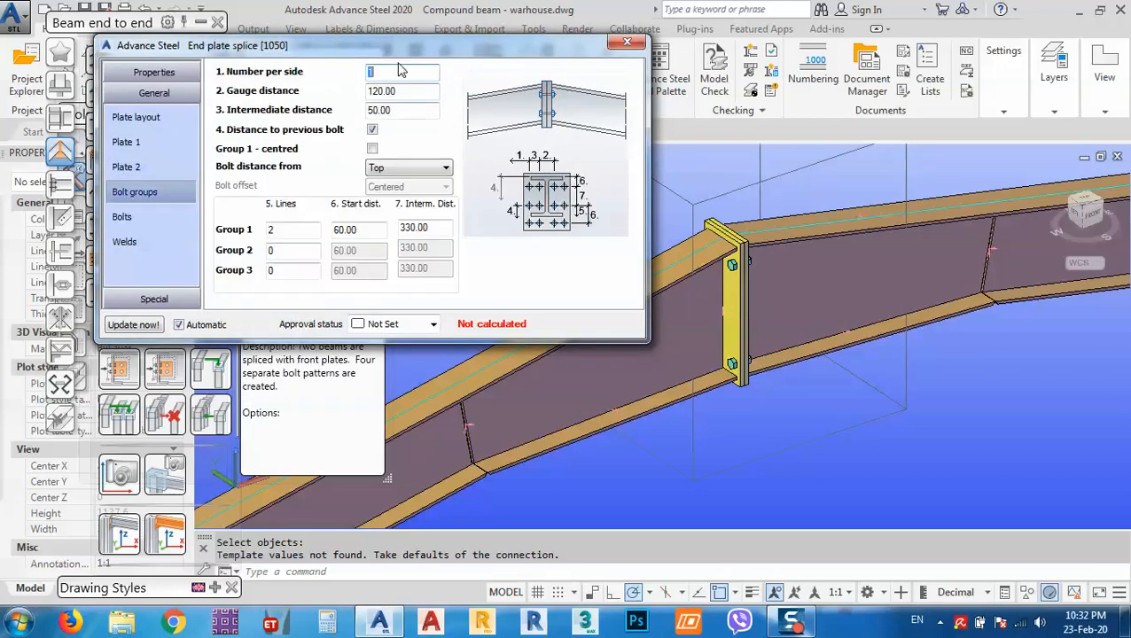
left_click(410, 169)
left_click(410, 155)
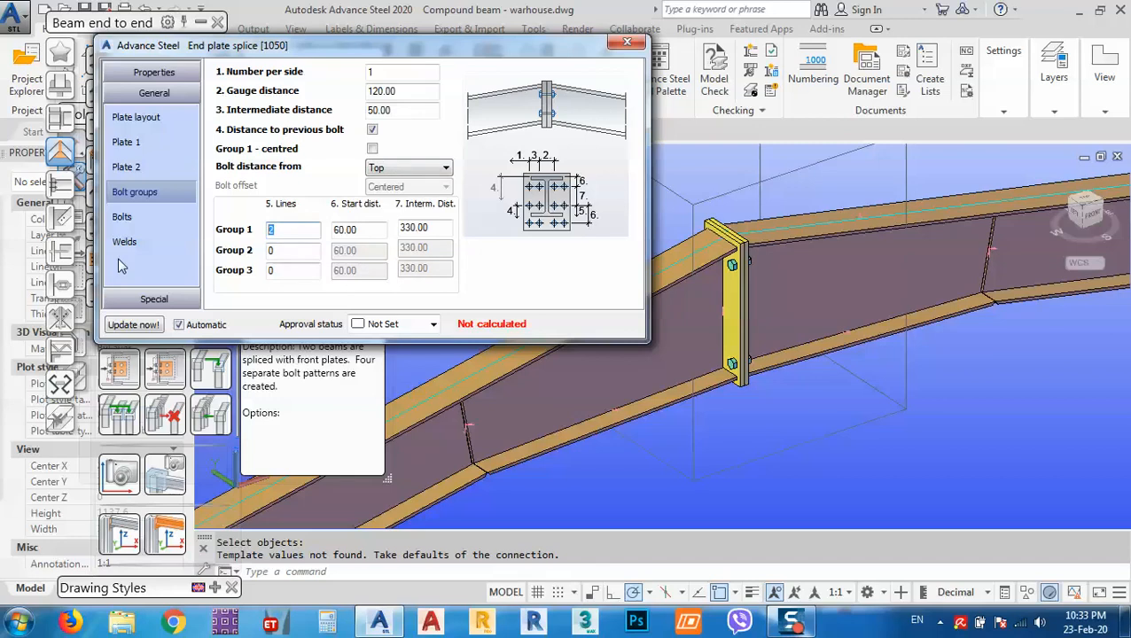
type("4")
left_click(372, 229)
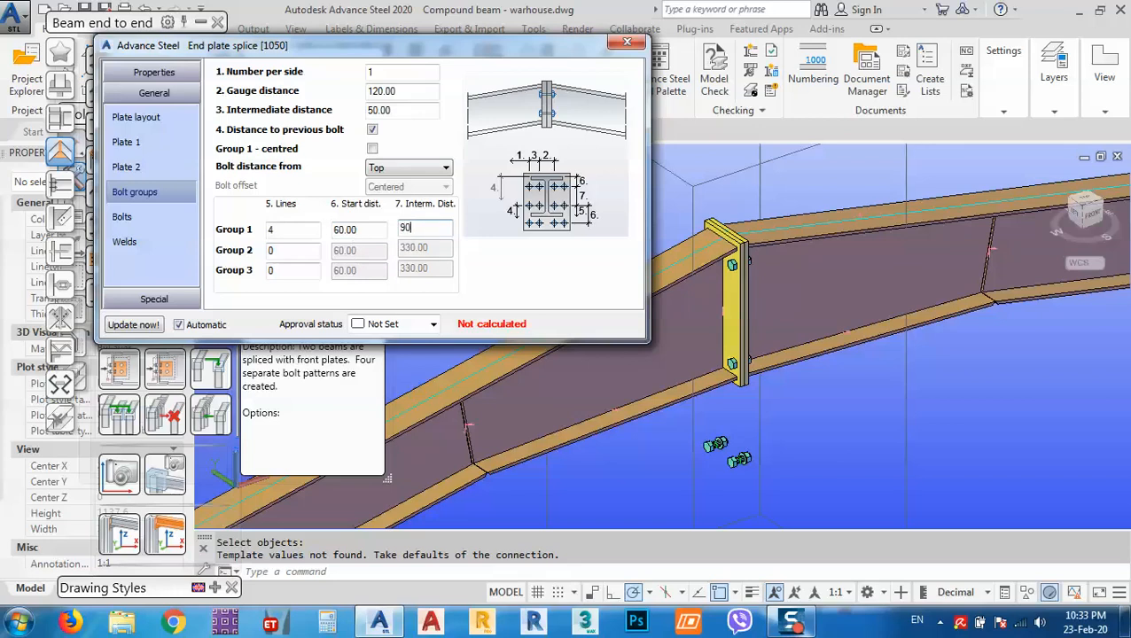
left_click(376, 229)
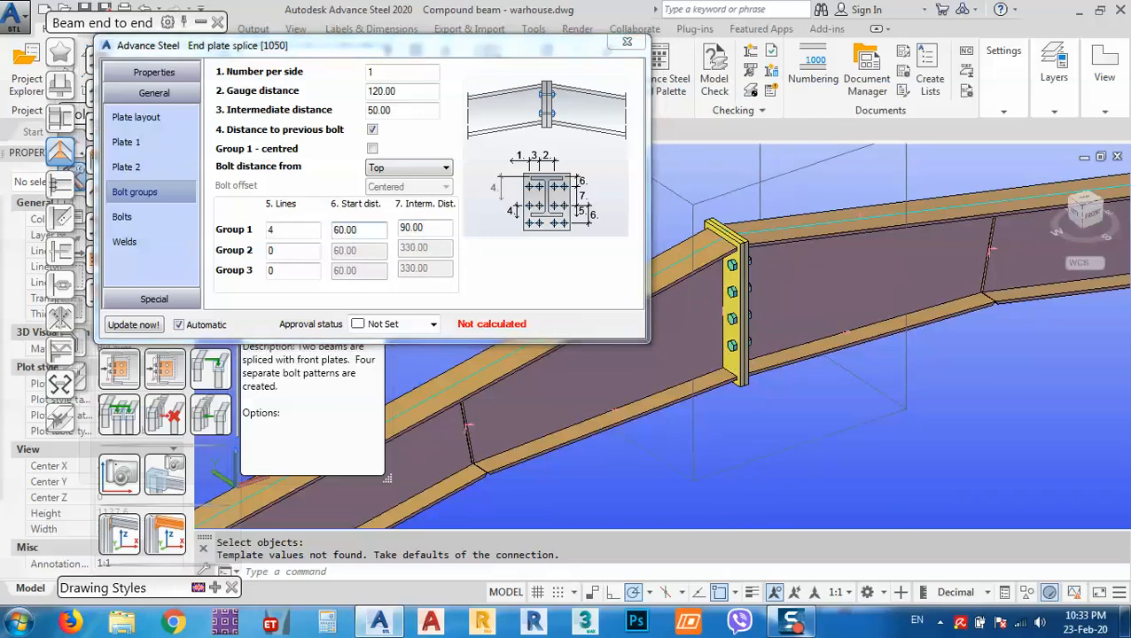
middle_click_drag(728, 299, 770, 357)
middle_click_drag(780, 407, 771, 366, "shift")
scroll(798, 297, "up", 5)
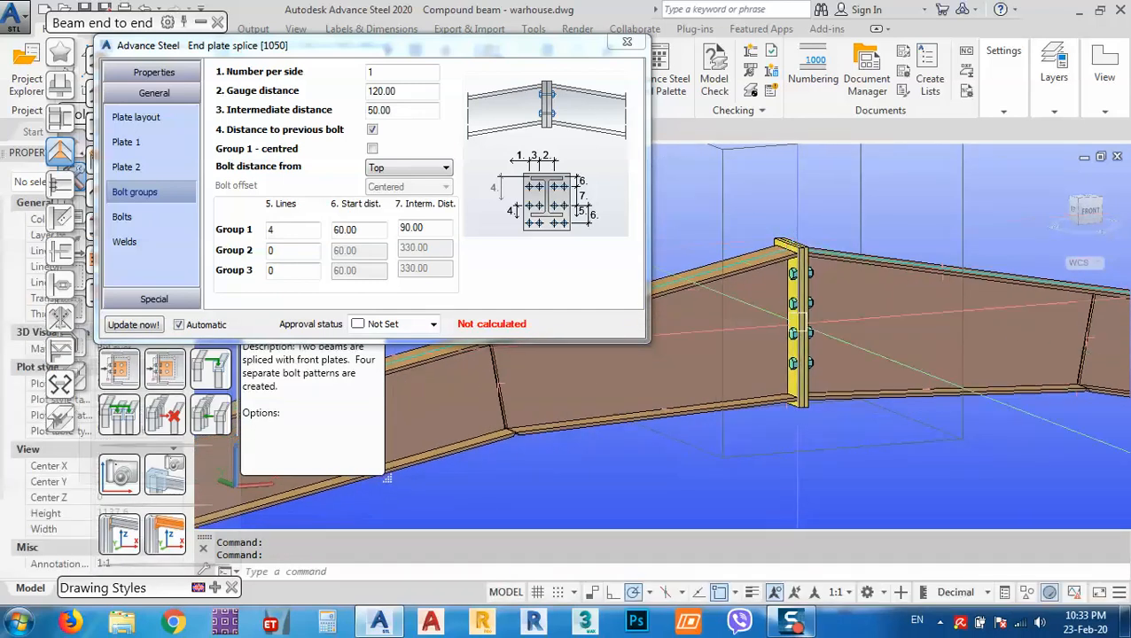
middle_click_drag(800, 297, 729, 307, "shift")
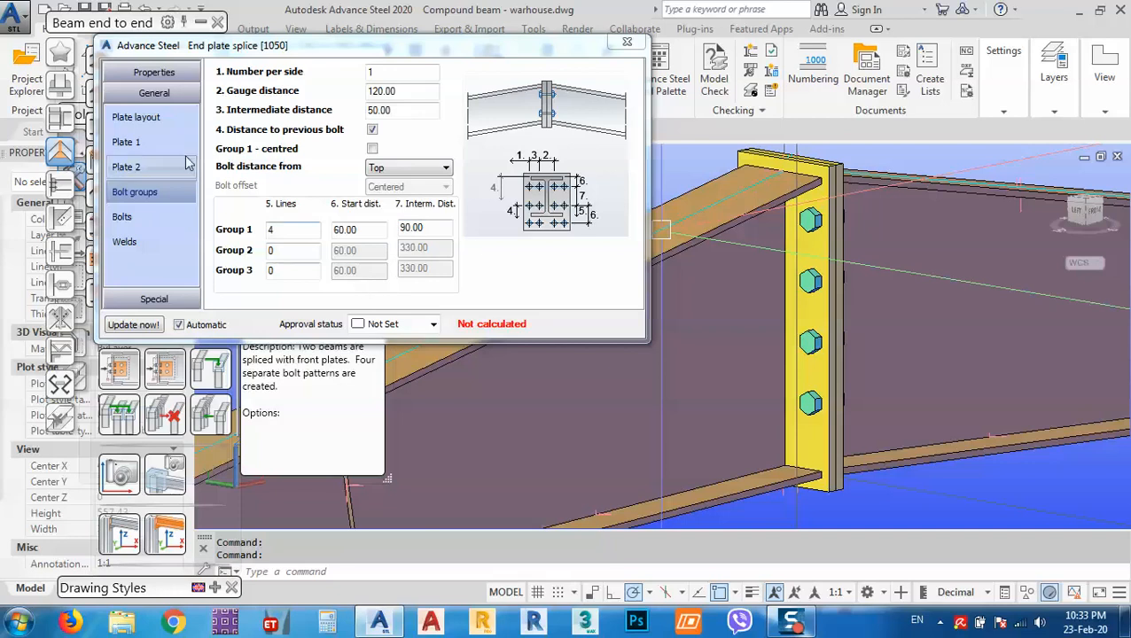
Set the height of the ridge splice's Plate 1 to 500 and its width to 150.
left_click(142, 143)
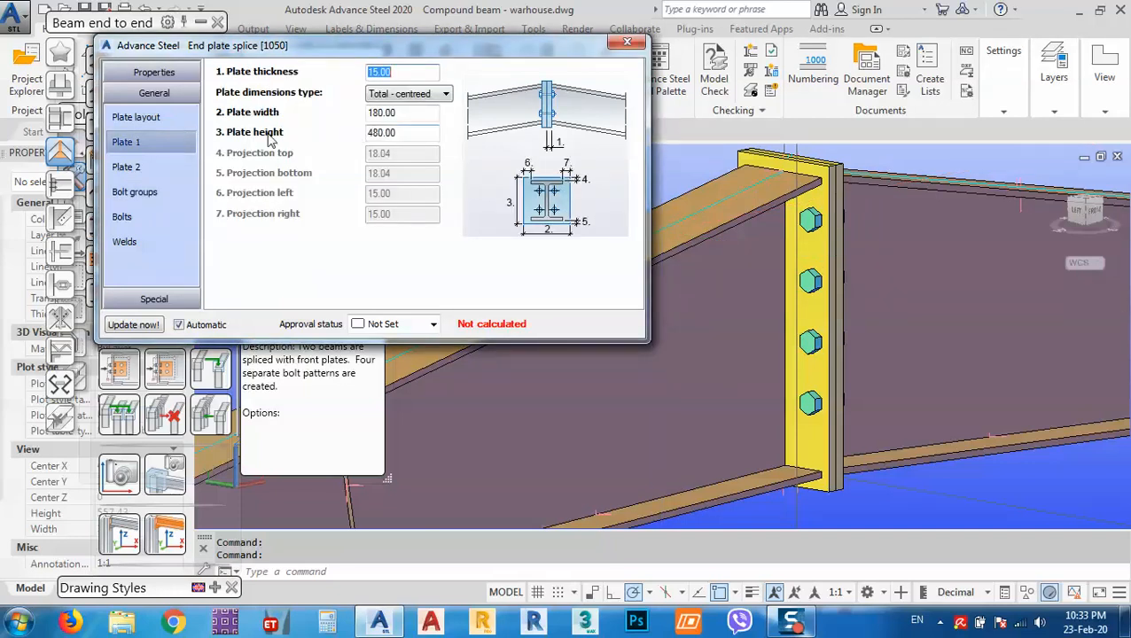
left_click(411, 132)
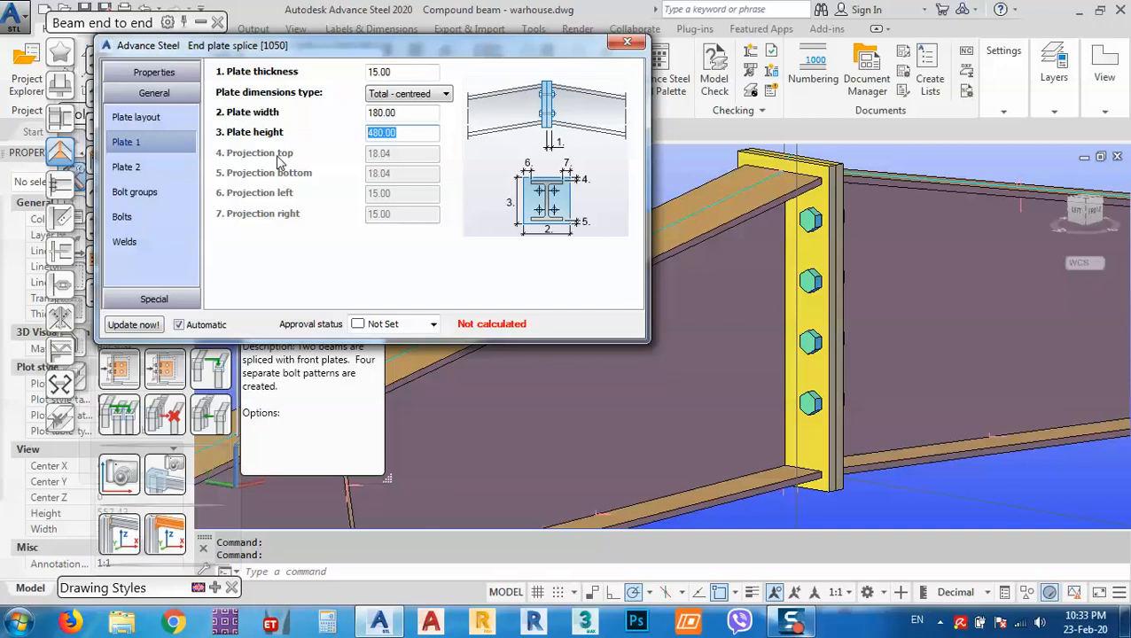
type("5")
key("Return")
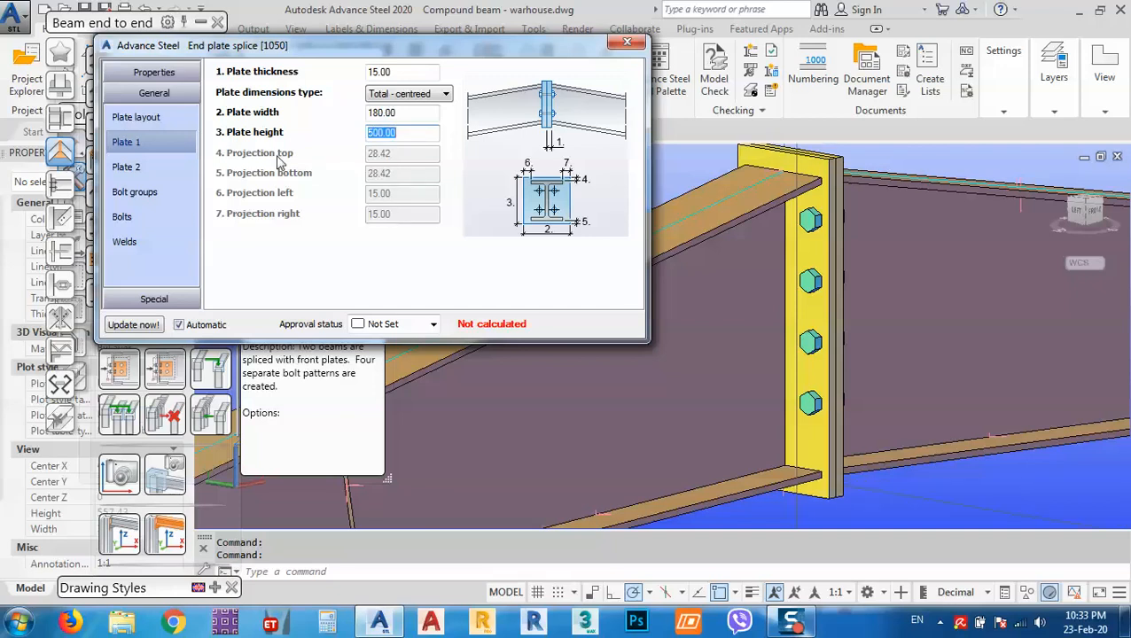
left_click(421, 117)
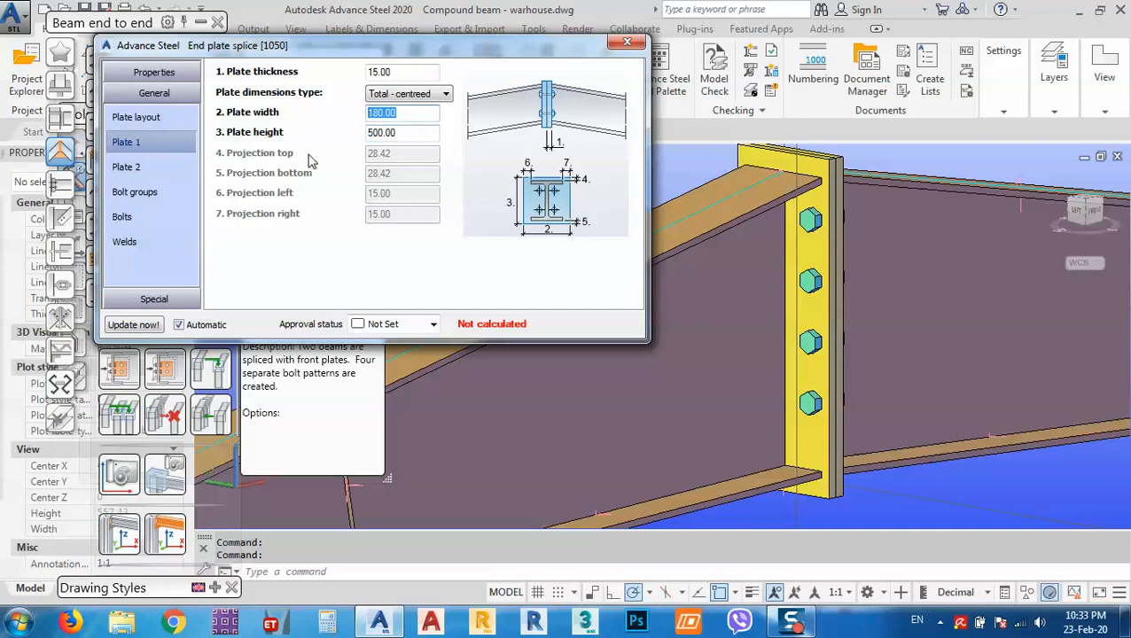
type("150")
key("Return")
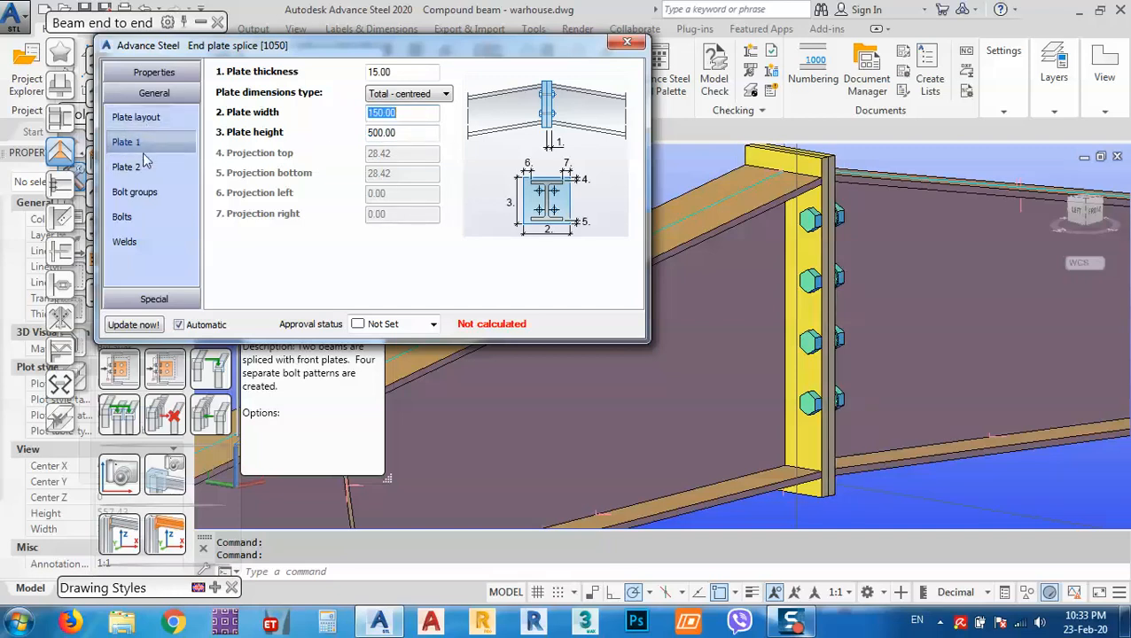
Set the splice bolts' gauge distance to 80 and the intermediate distance of group 1 to 100.
left_click(139, 187)
left_click_drag(422, 90, 268, 111)
type("80")
key("Return")
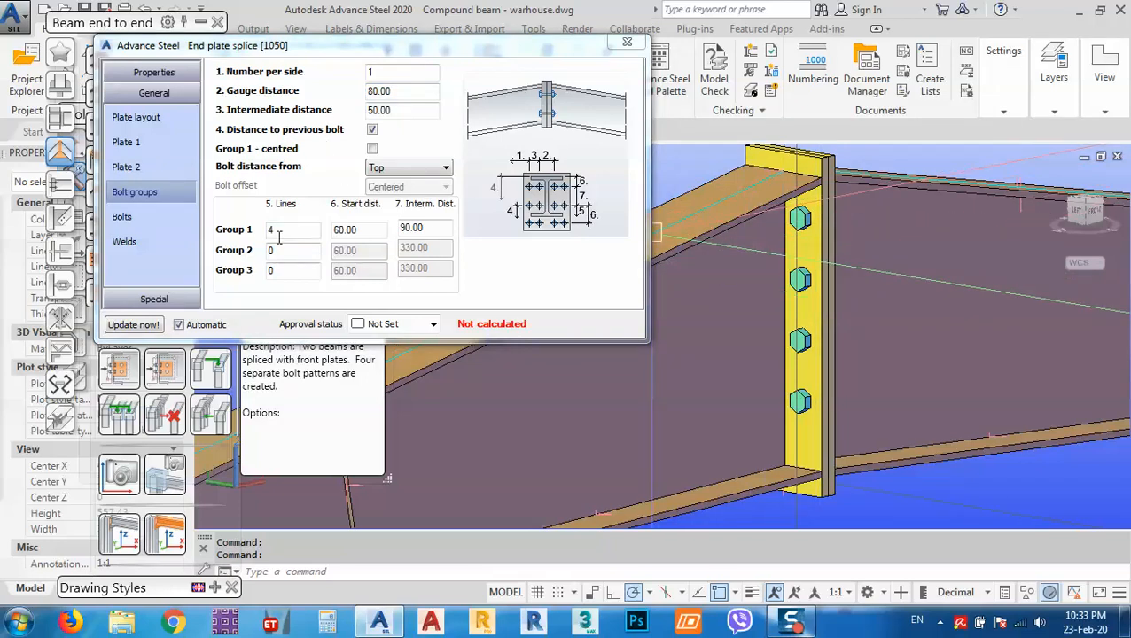
double_click(434, 227)
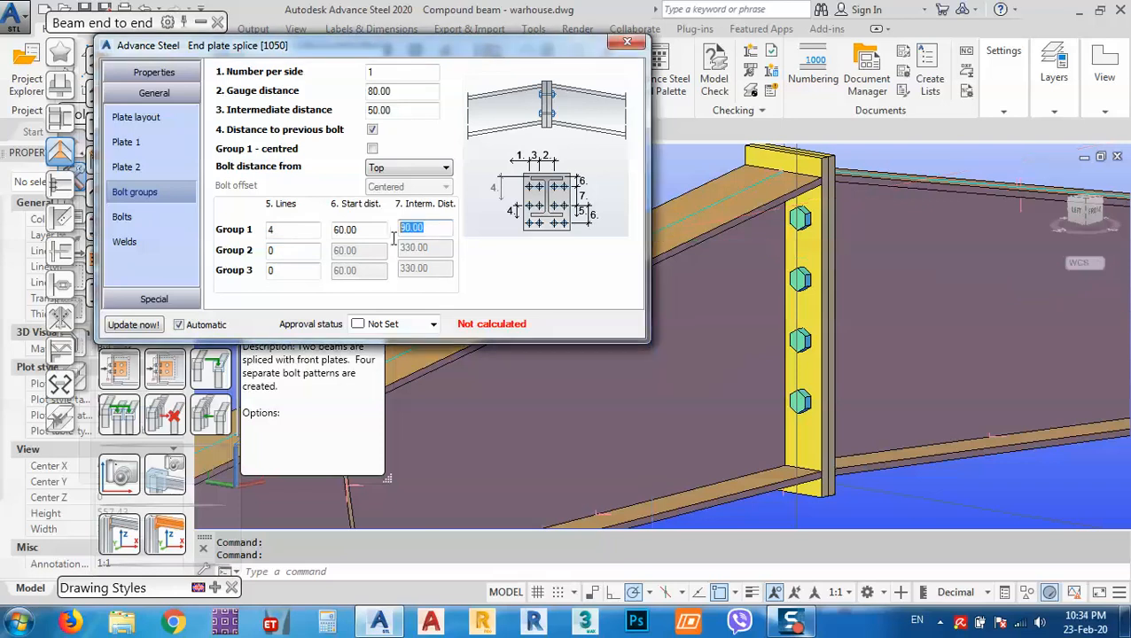
type("1")
key("Return")
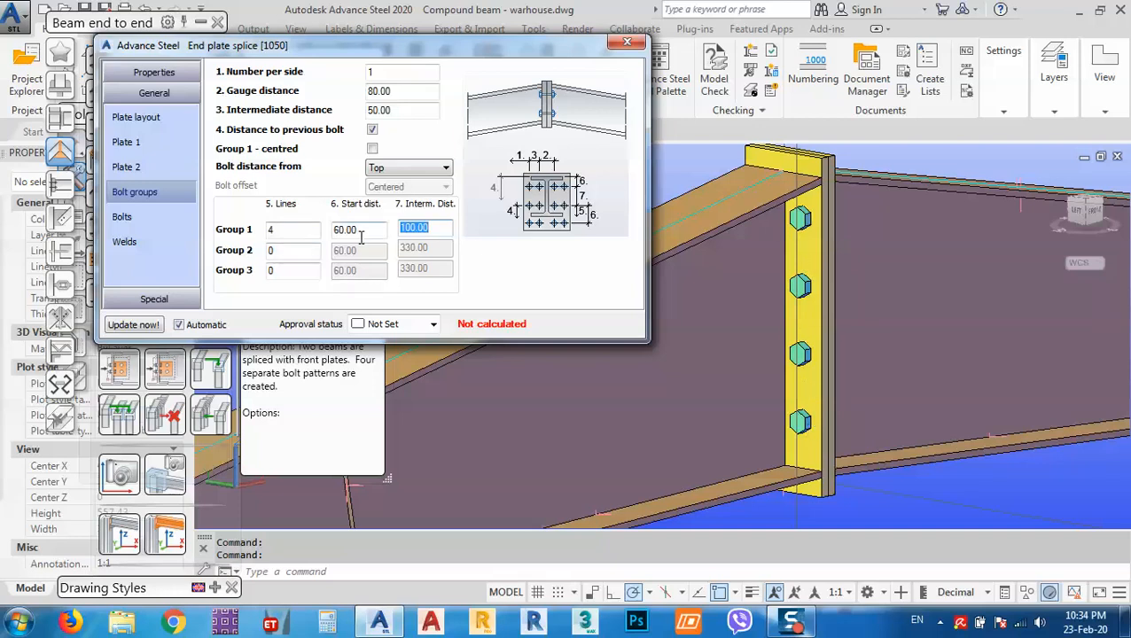
Turn off Distance to previous bolt and centre bolt group 1 on the ridge splice plates, keeping the bolt distance from Top.
left_click(414, 172)
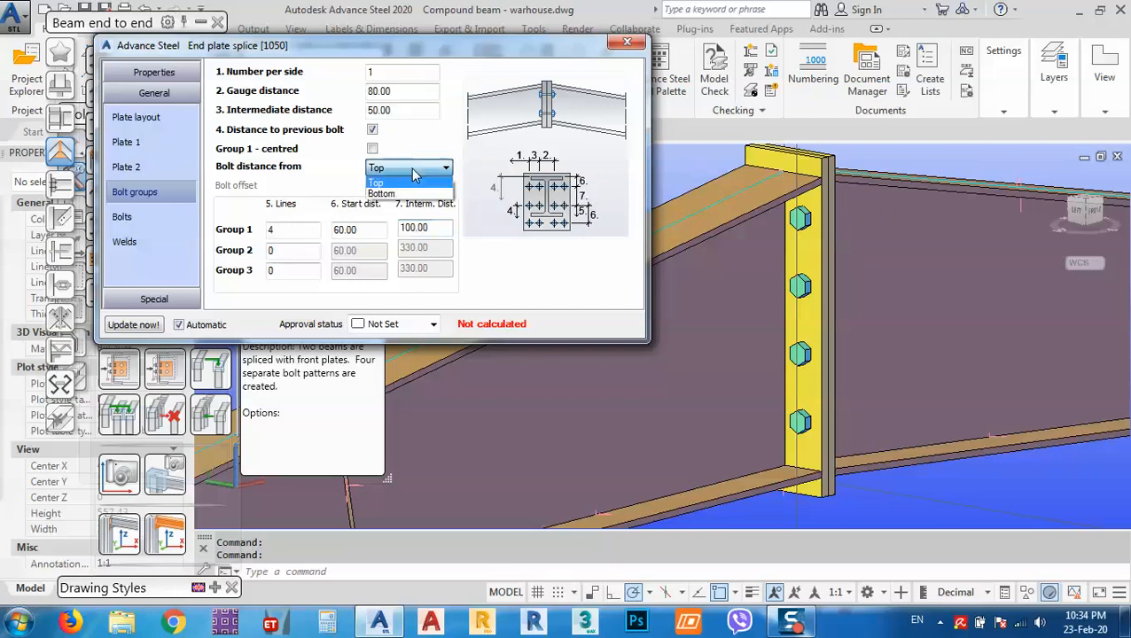
left_click(396, 171)
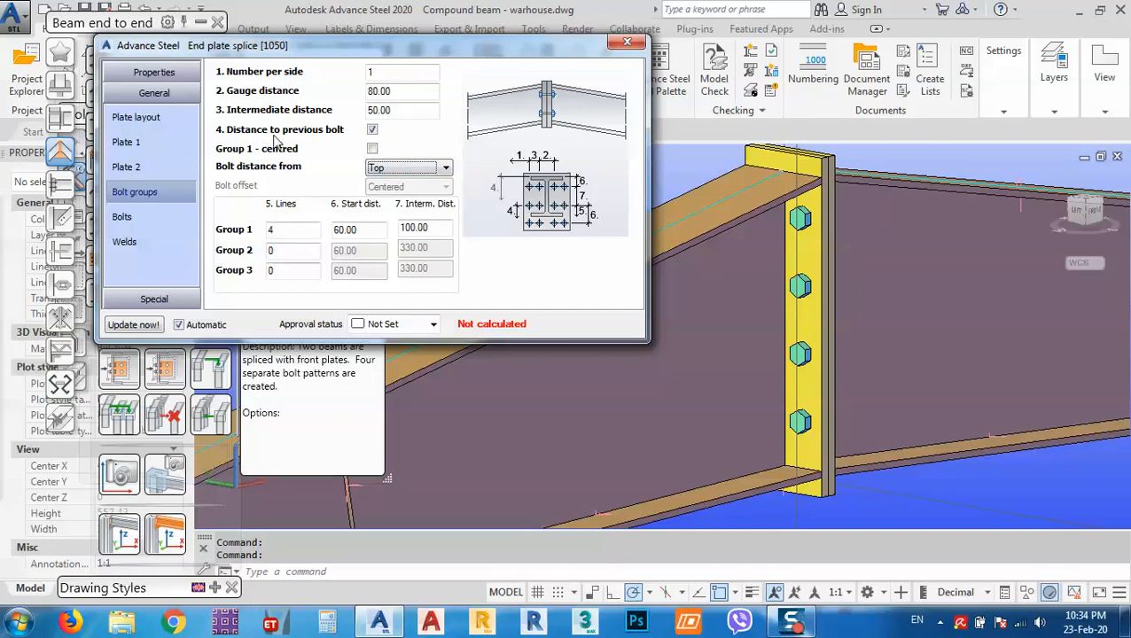
left_click(372, 131)
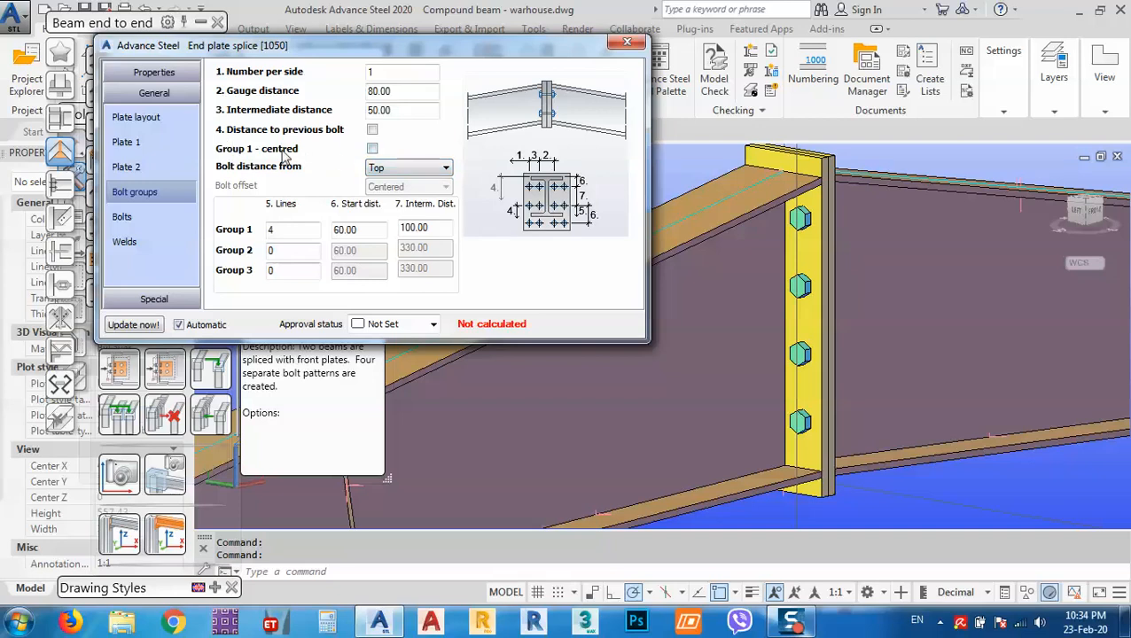
left_click(373, 149)
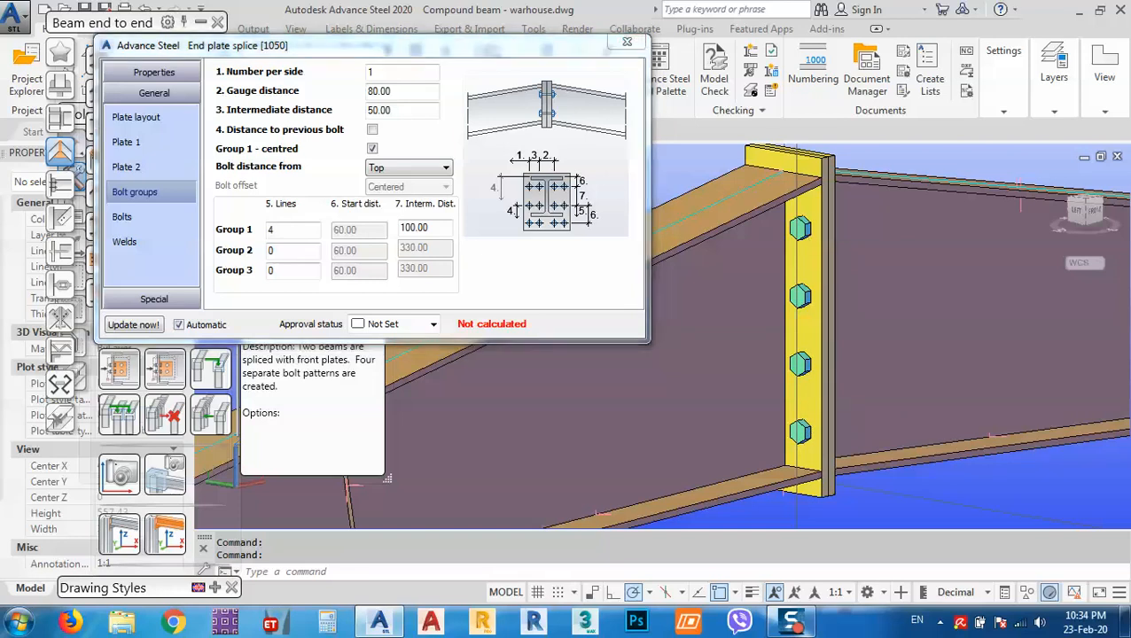
scroll(851, 320, "down", 4)
middle_click_drag(877, 363, 780, 363, "shift")
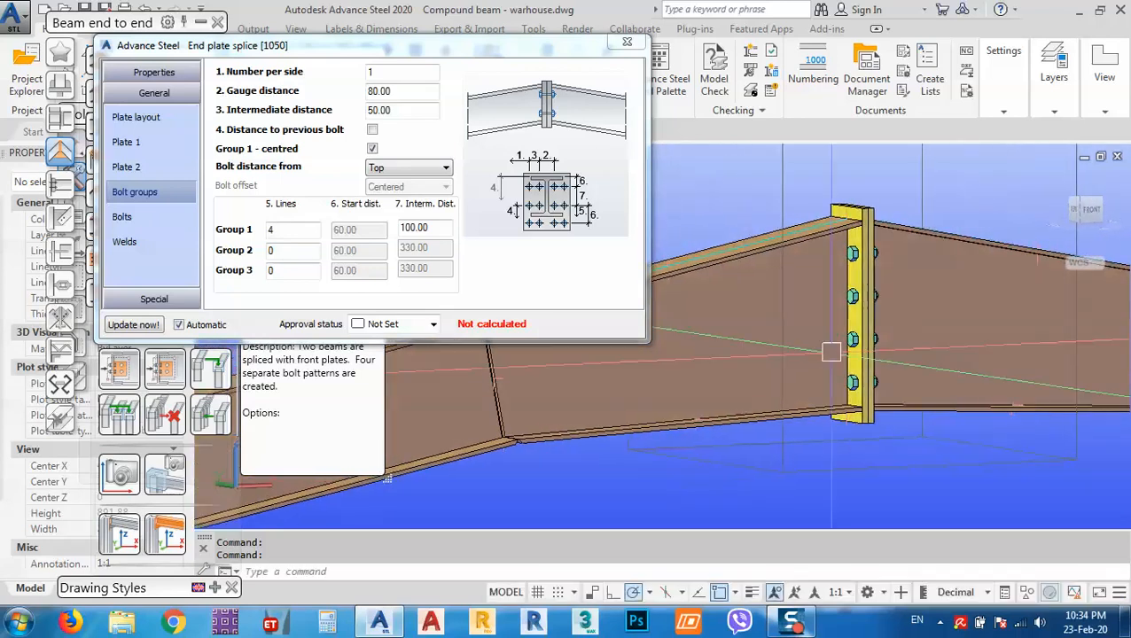
Set the ridge splice's bolt assembly to W+WN, keeping bolt type XOX, and inspect the bolts.
left_click(153, 217)
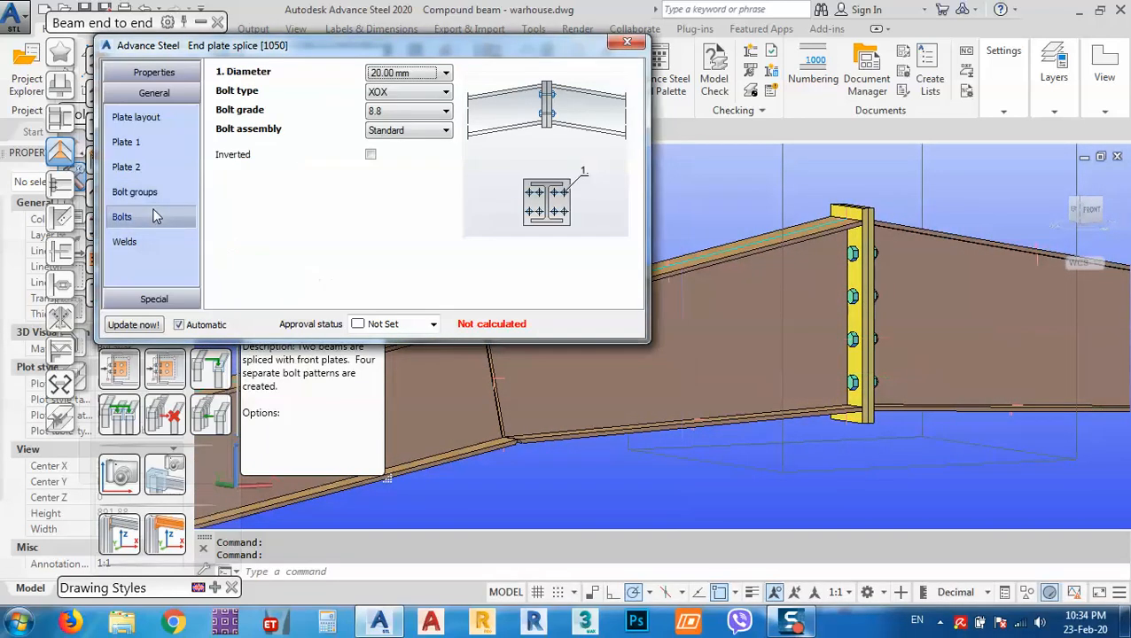
left_click(390, 92)
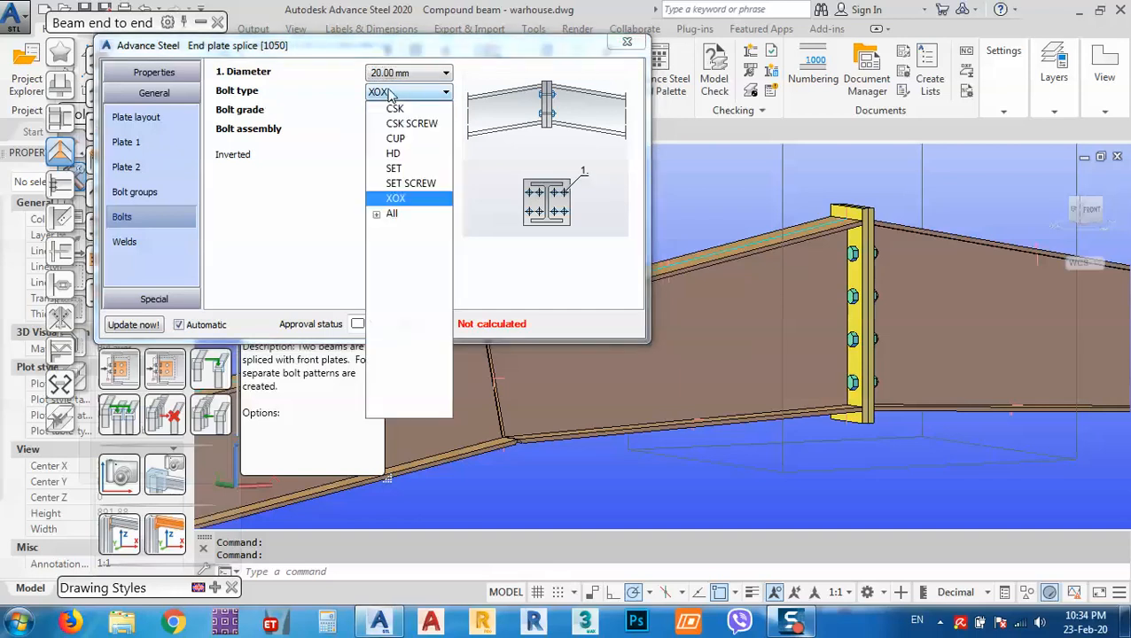
left_click(387, 93)
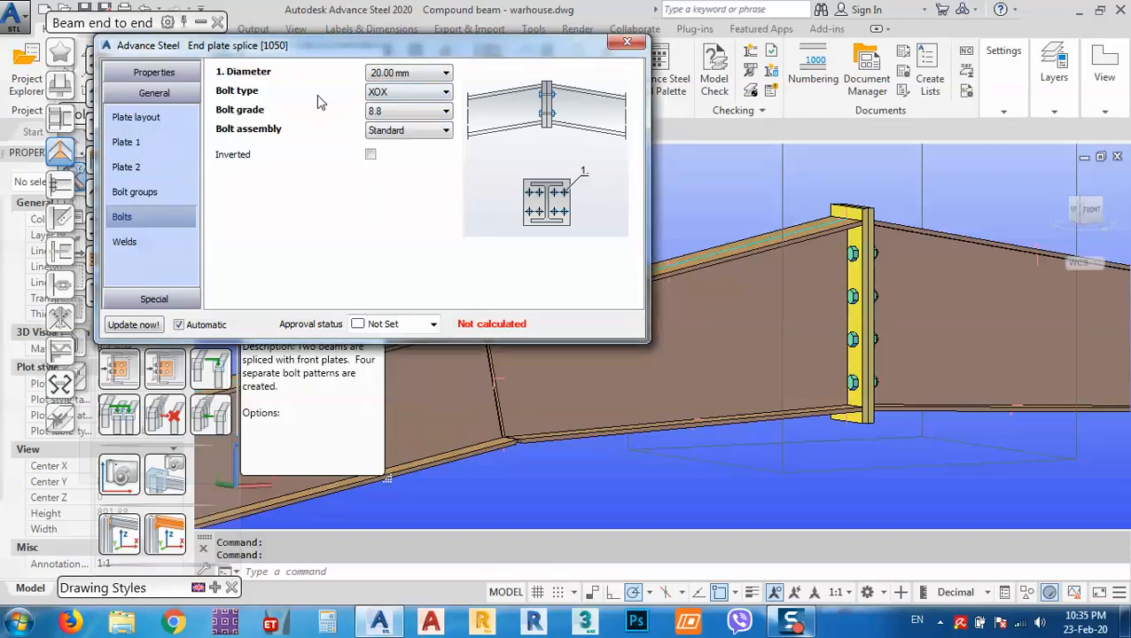
left_click(403, 131)
left_click(390, 177)
scroll(863, 254, "up", 8)
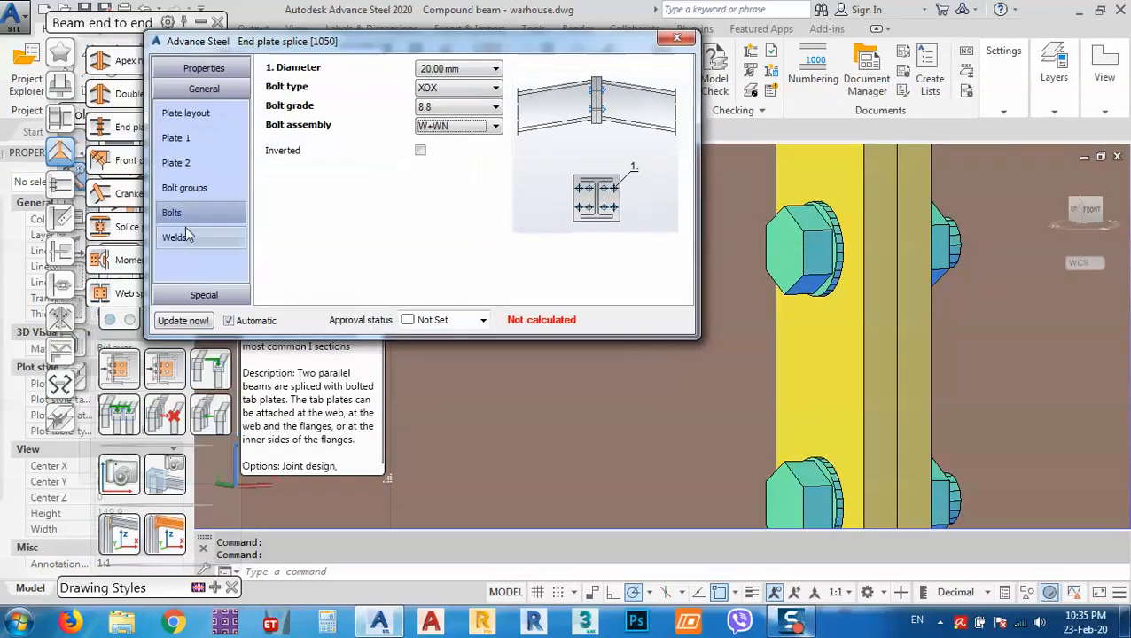
Review the ridge splice's weld, centre mark and corner settings.
left_click(187, 239)
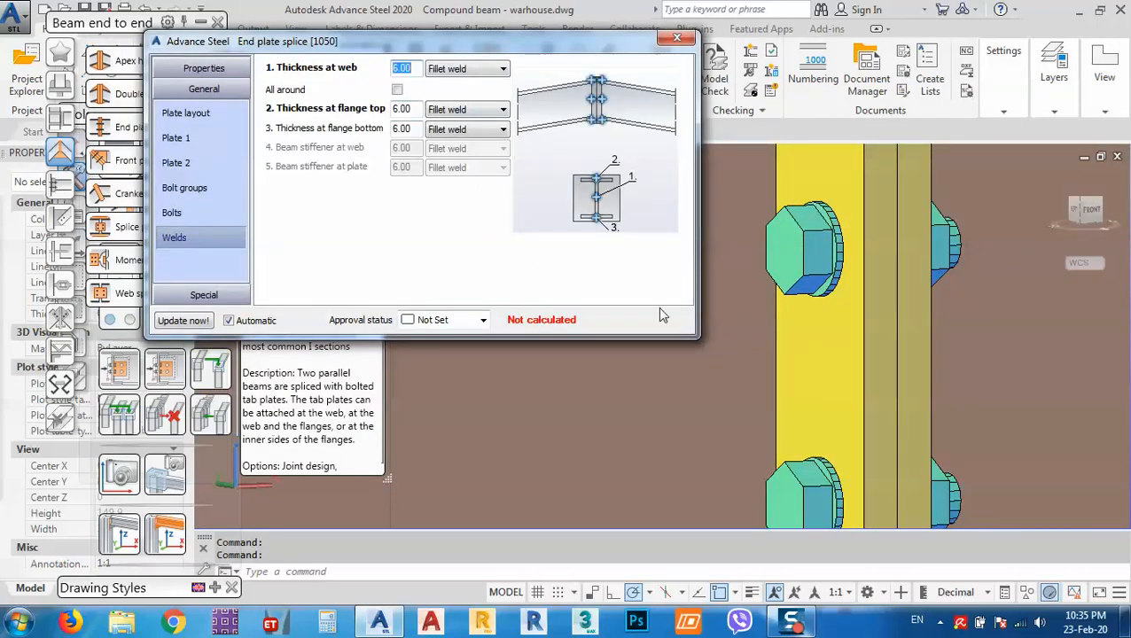
left_click(191, 295)
left_click(195, 162)
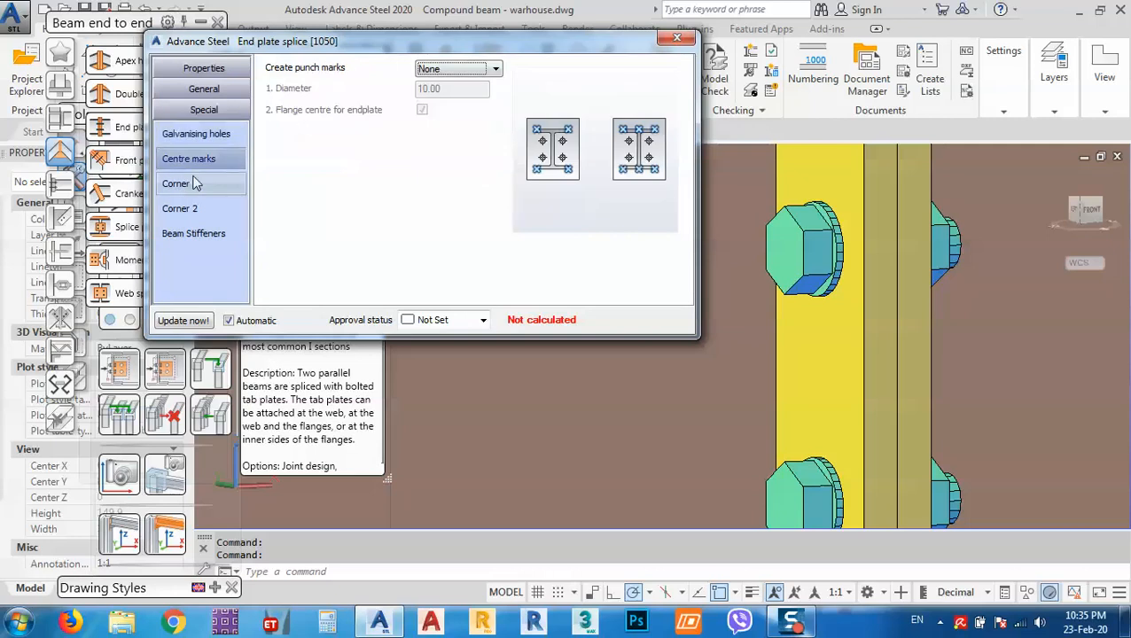
left_click(192, 185)
left_click(194, 207)
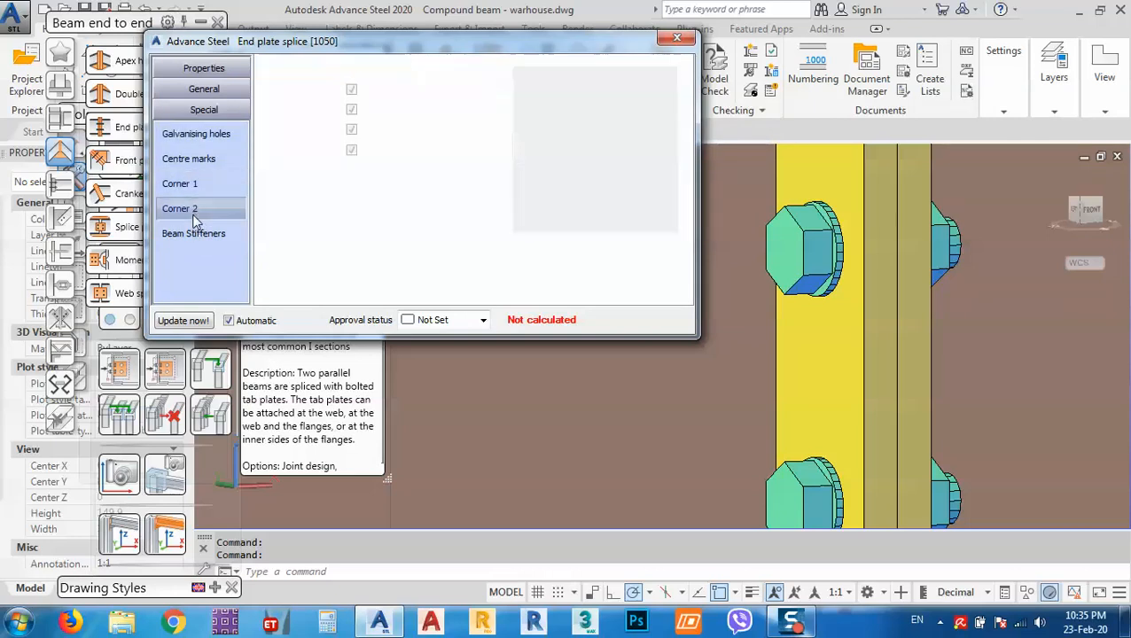
Try beam stiffeners on both sides of the ridge splice and reset the stiffener side to none.
left_click(196, 234)
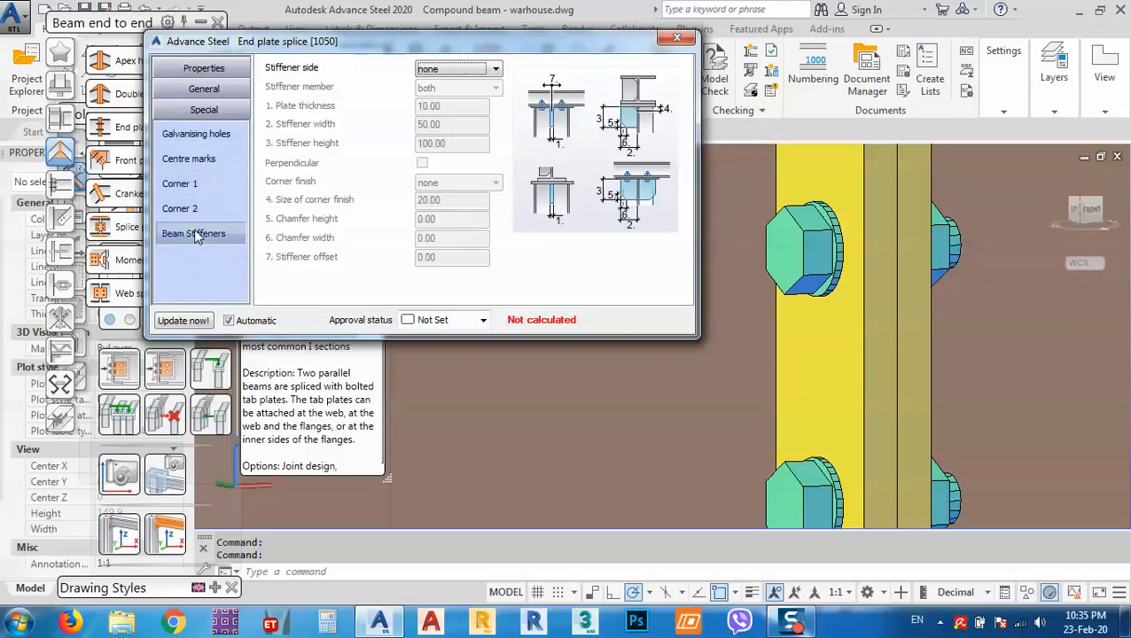
left_click(454, 69)
left_click(434, 117)
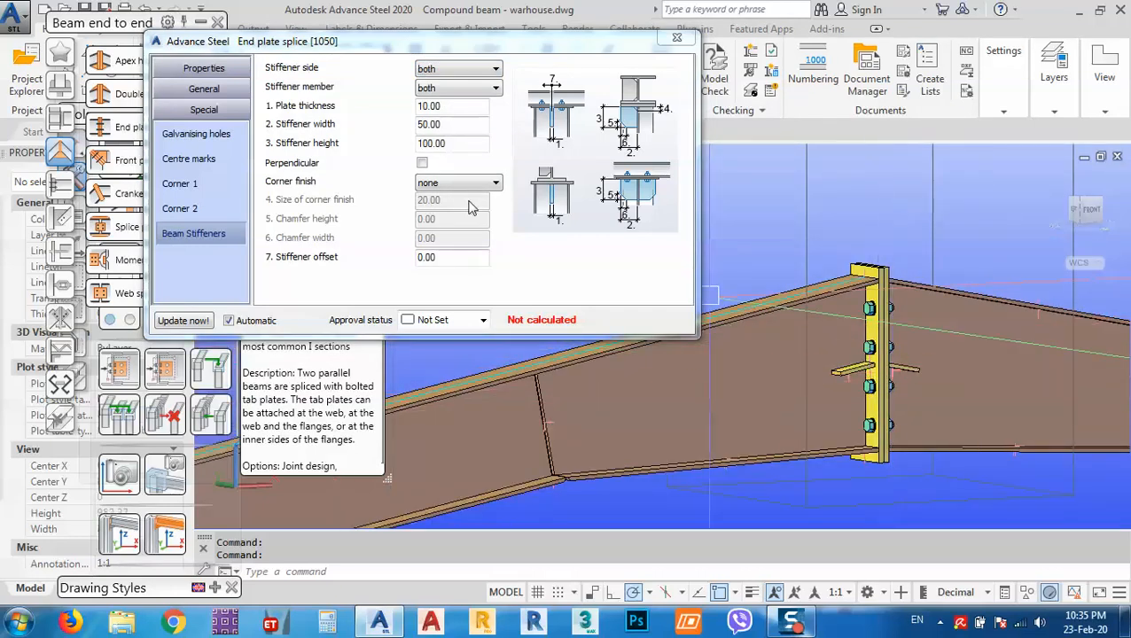
left_click(423, 164)
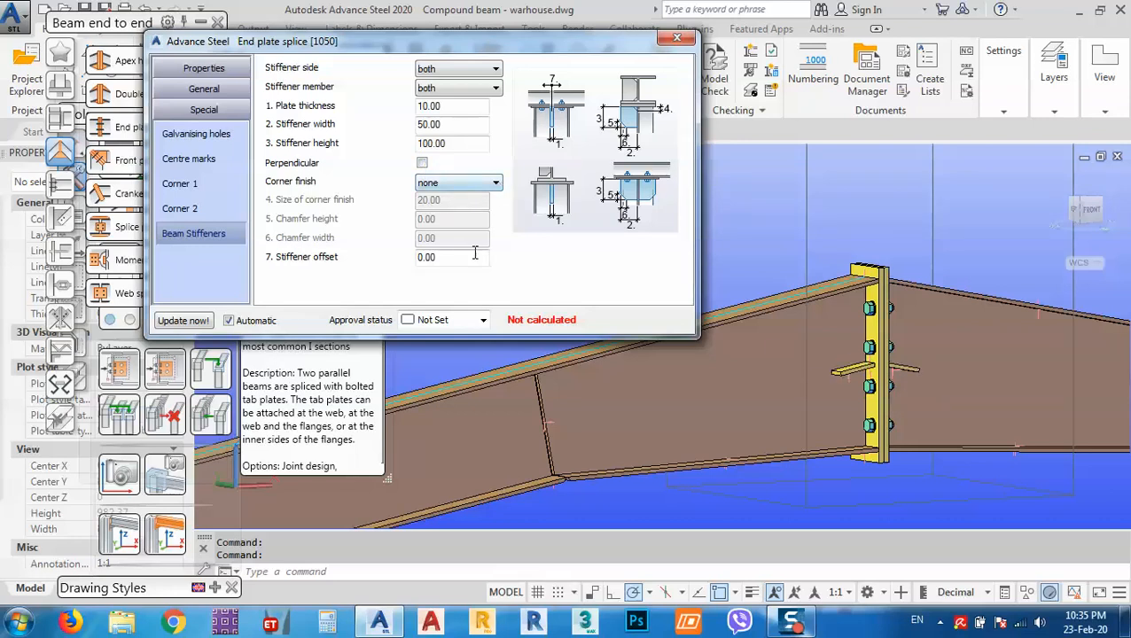
left_click(453, 70)
left_click(443, 84)
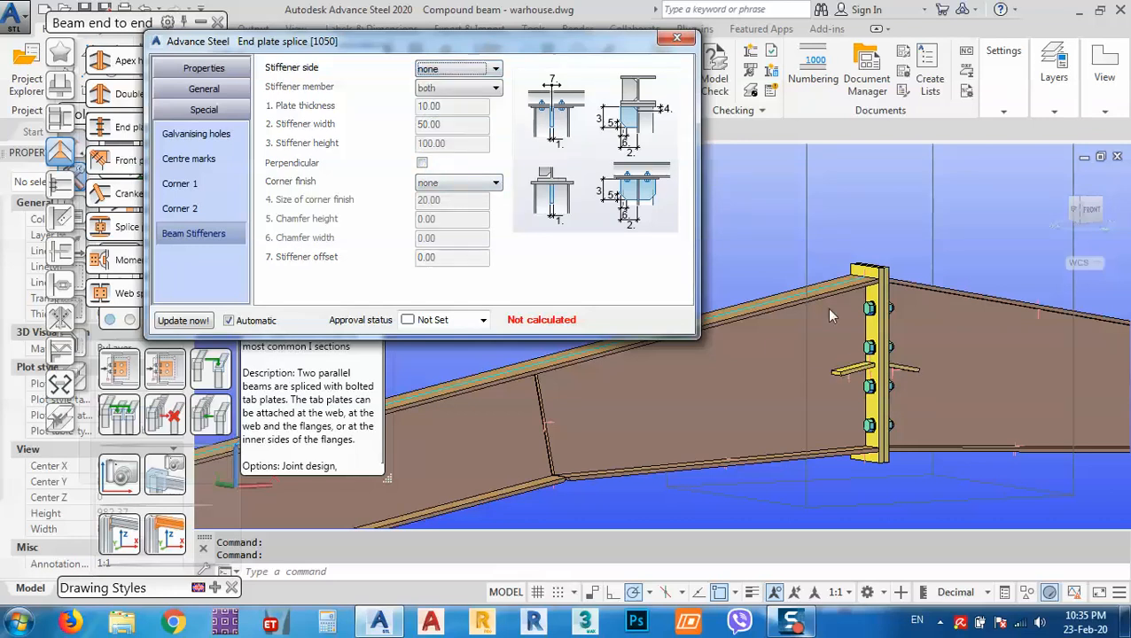
Close the ridge splice settings and examine the complete frame from the ridge and knees down to the column base.
left_click(677, 38)
scroll(750, 259, "down", 8)
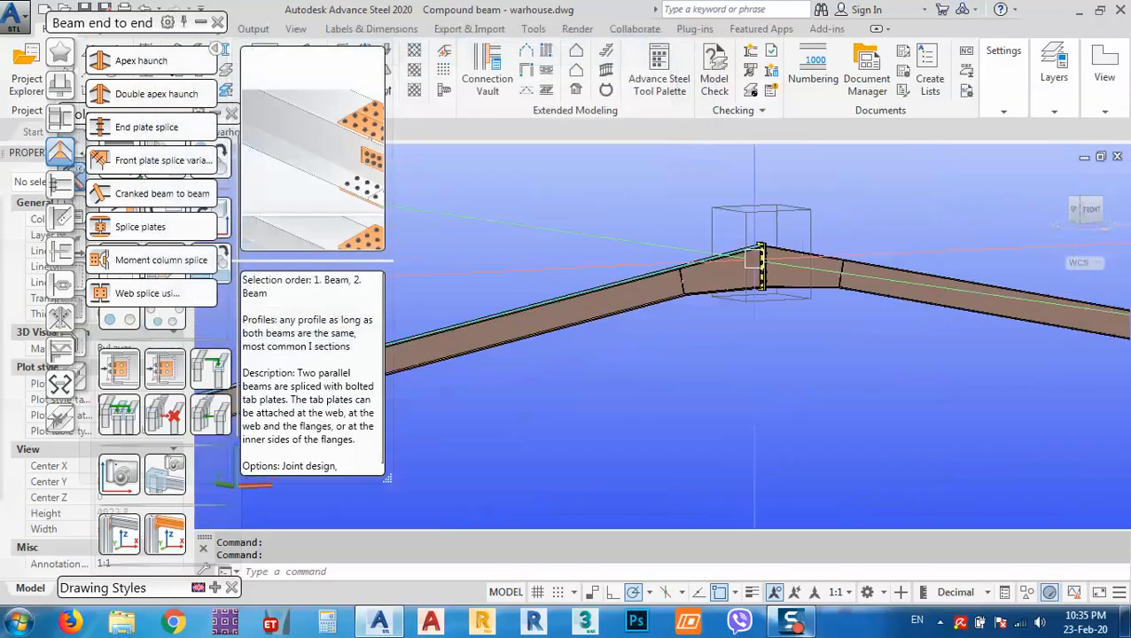
middle_click_drag(745, 316, 750, 265)
middle_click_drag(629, 363, 672, 385, "shift")
scroll(725, 194, "up", 4)
middle_click_drag(785, 289, 759, 196)
scroll(760, 196, "down", 6)
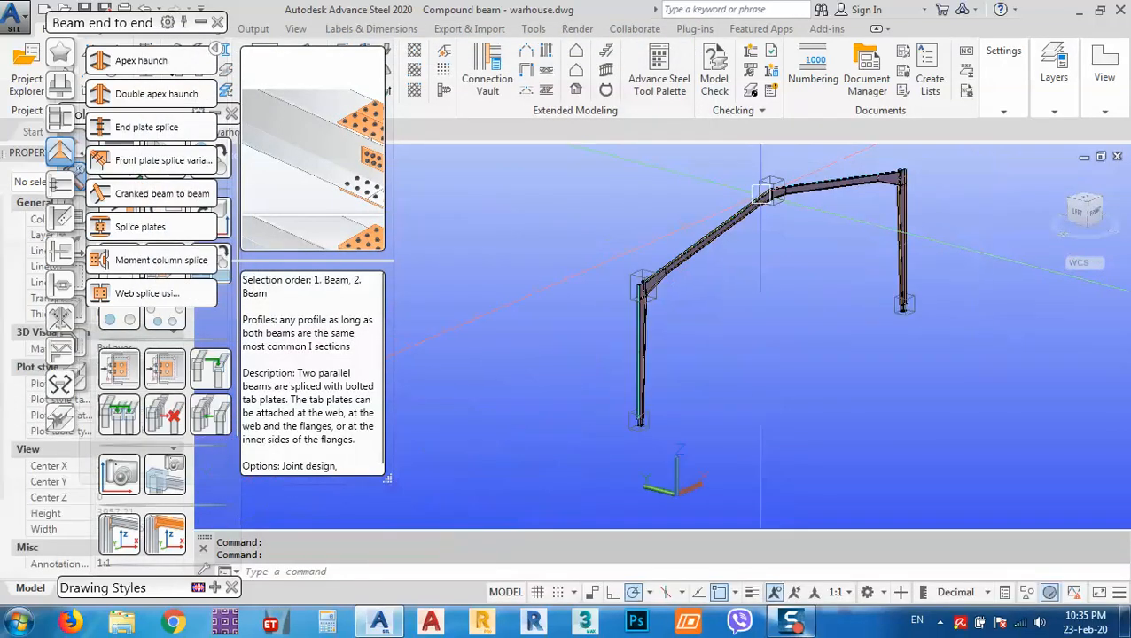
middle_click_drag(746, 303, 748, 257)
scroll(621, 264, "up", 3)
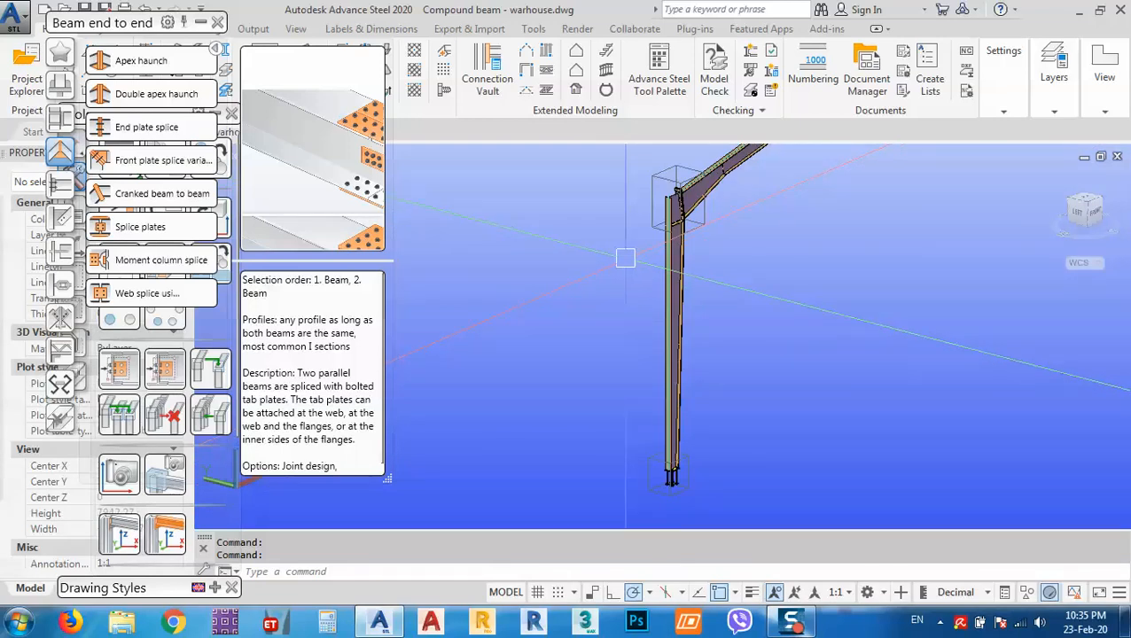
middle_click_drag(714, 249, 627, 474)
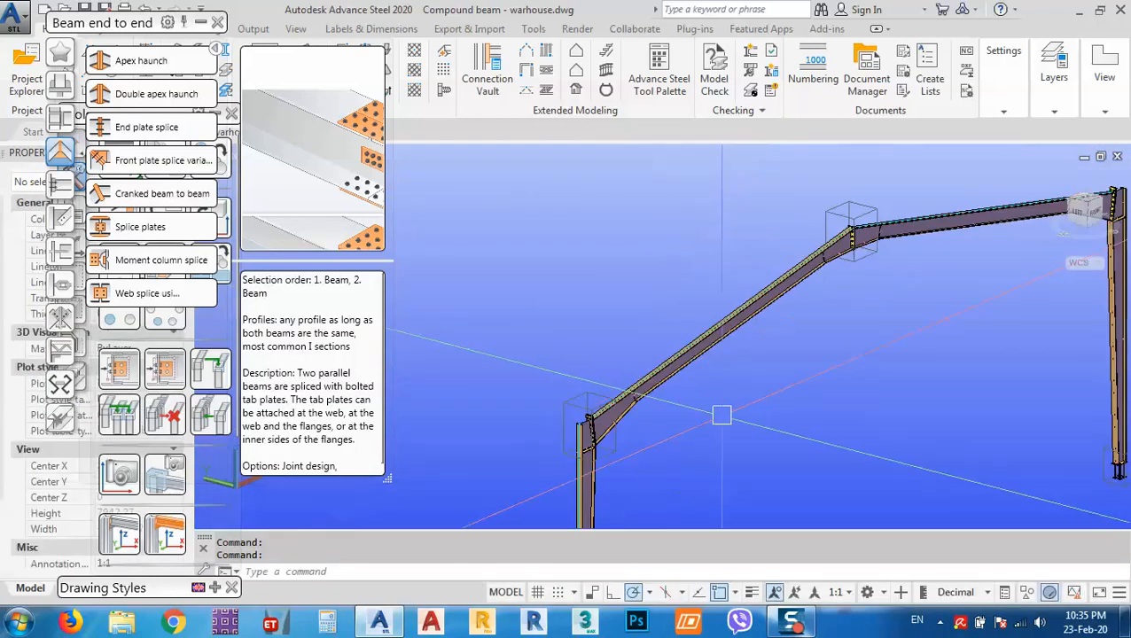
middle_click_drag(721, 415, 722, 273)
middle_click_drag(656, 448, 699, 280)
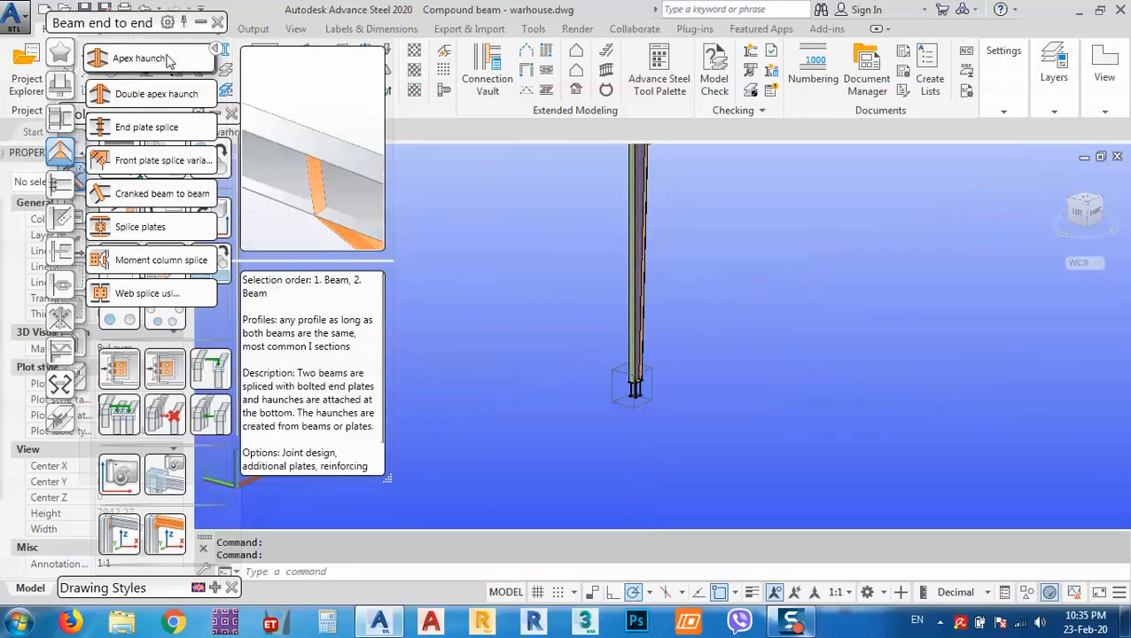
Close the Drawing Styles palette and move the expanded Connection vault below the title bar.
left_click(202, 23)
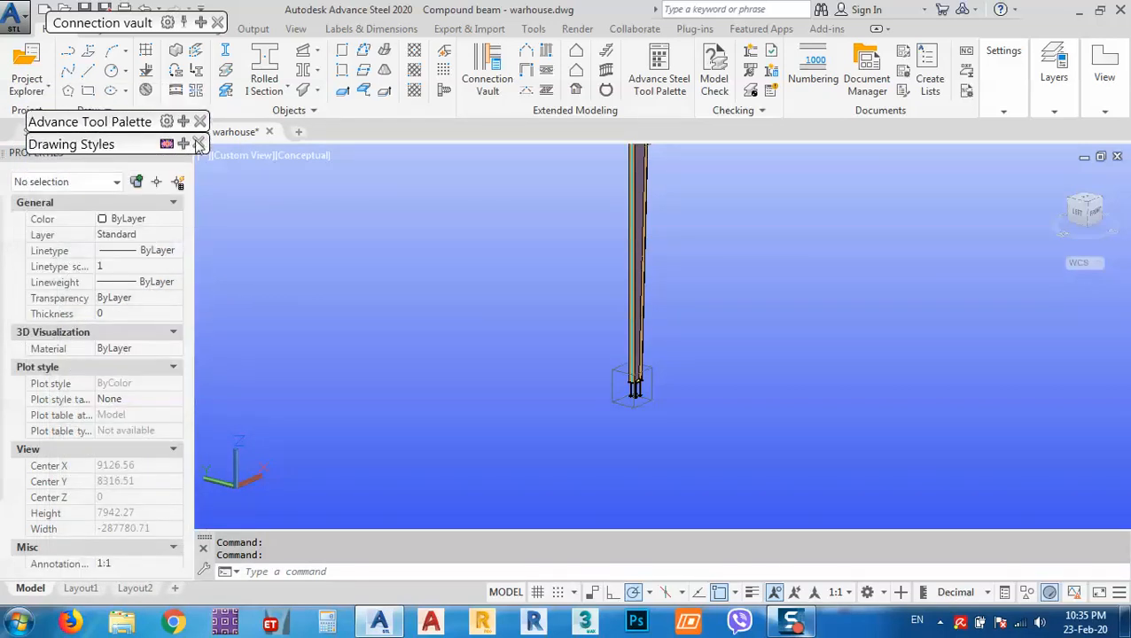
left_click(200, 145)
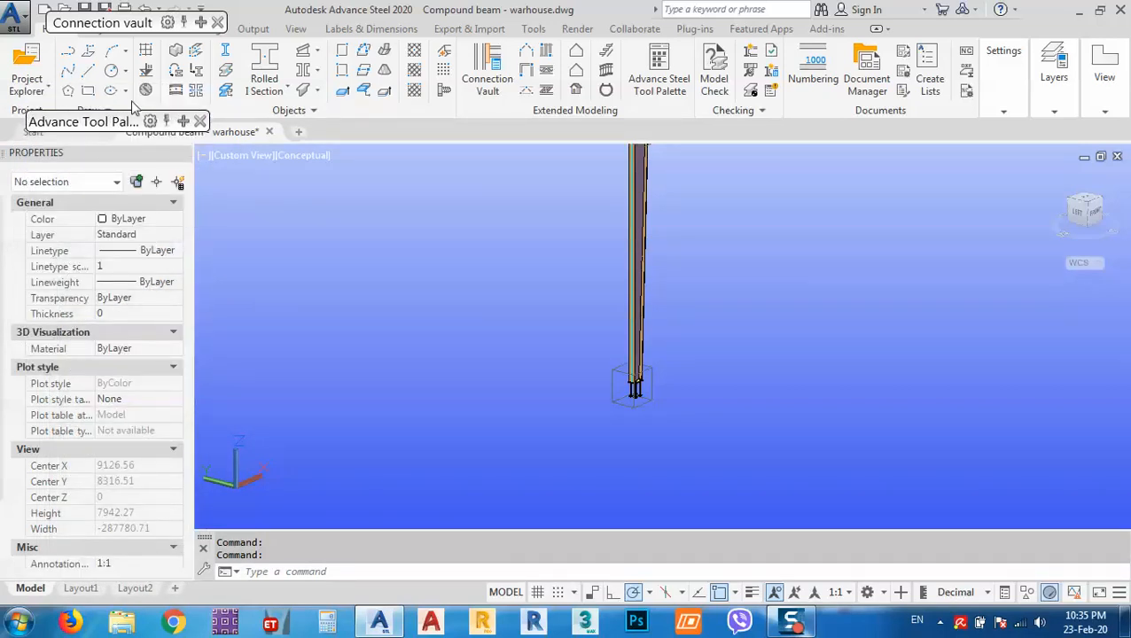
mouse_move(125, 25)
left_mouse_down()
mouse_move(91, 154)
mouse_move(121, 56)
left_mouse_up()
left_click(203, 75)
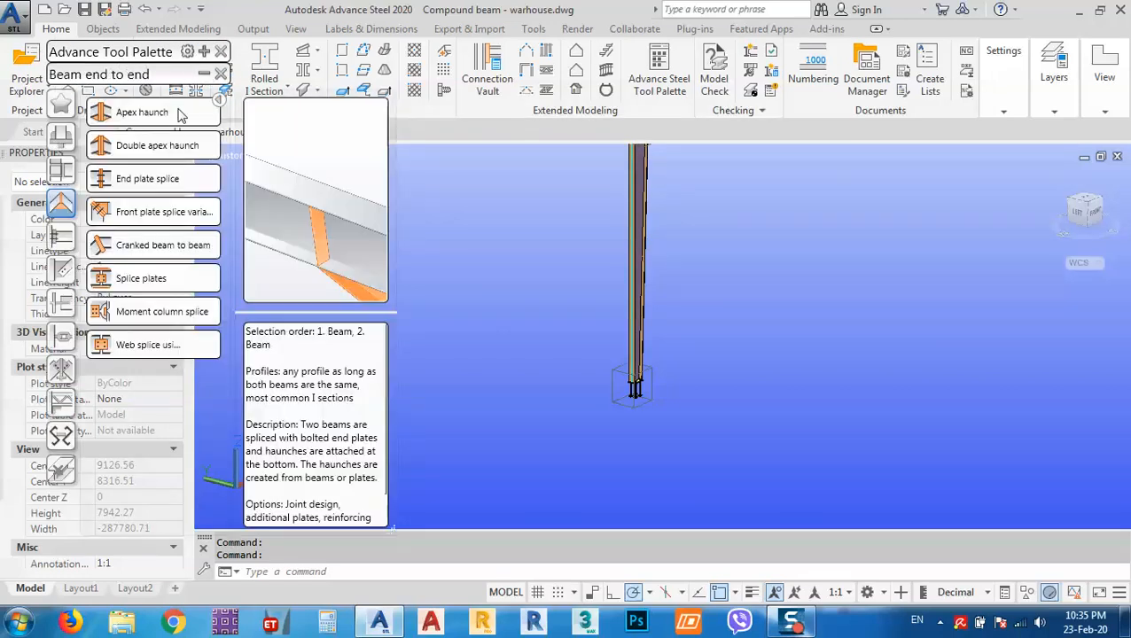
Add a Stiffener from Plates at beam to the column, located at the midpoint of the web's lower edge on the base plate.
left_click(60, 105)
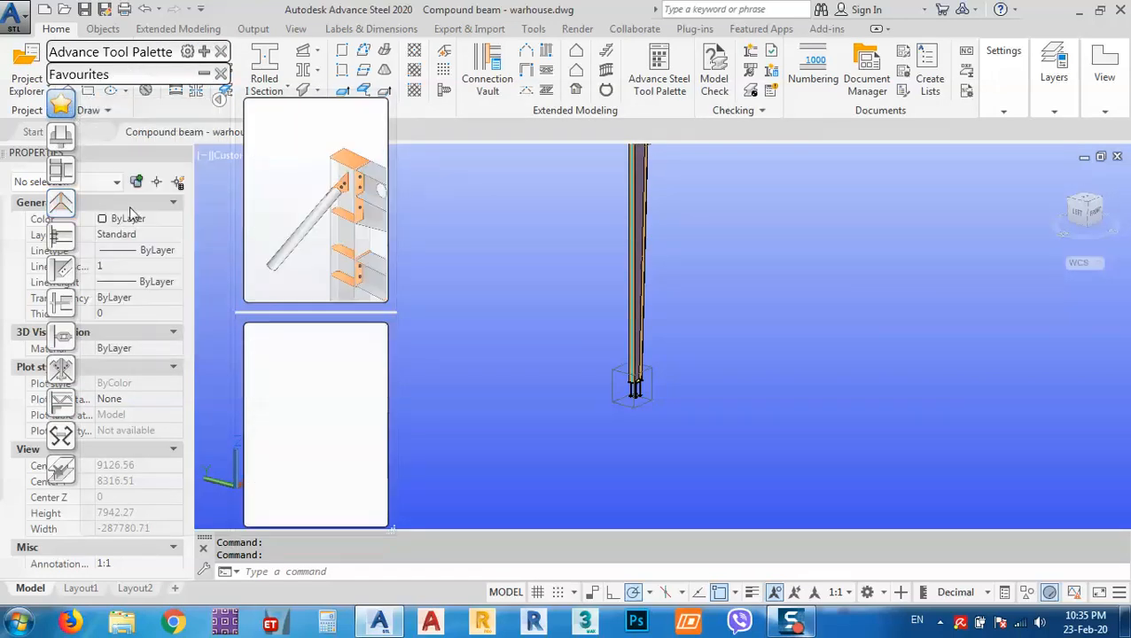
left_click(61, 135)
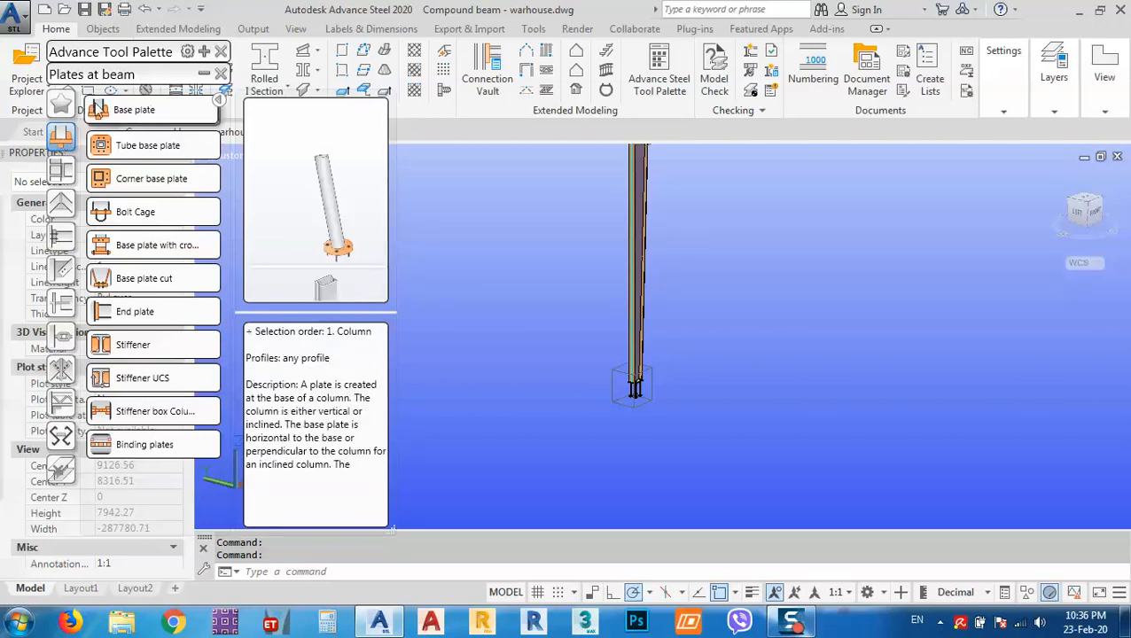
left_click(133, 351)
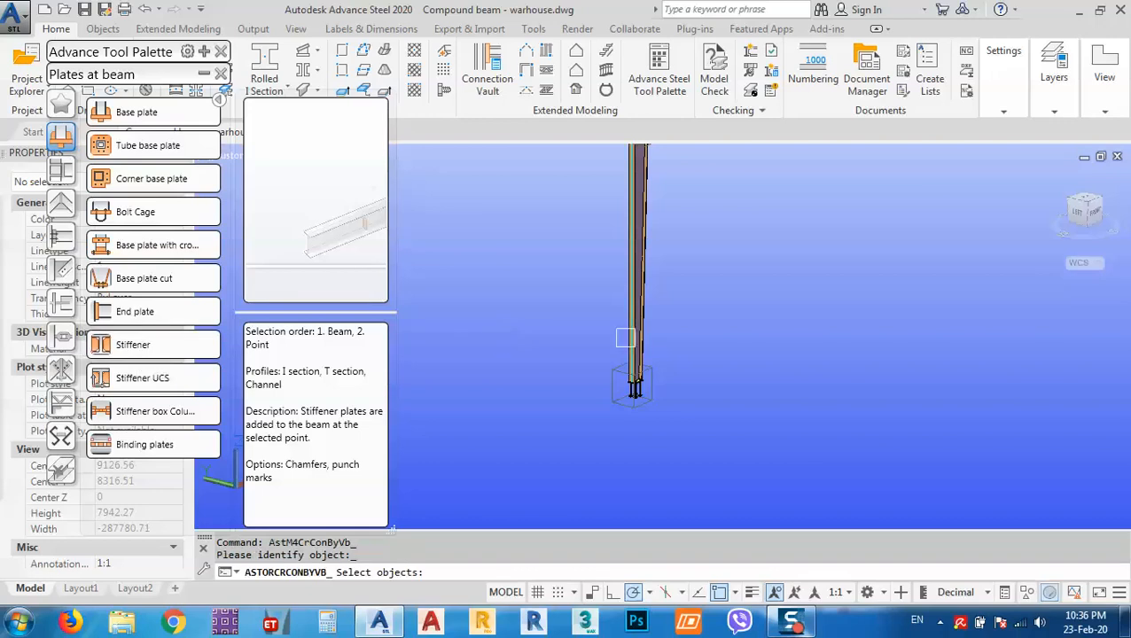
scroll(625, 342, "up", 5)
left_click(642, 367)
scroll(642, 367, "down", 4)
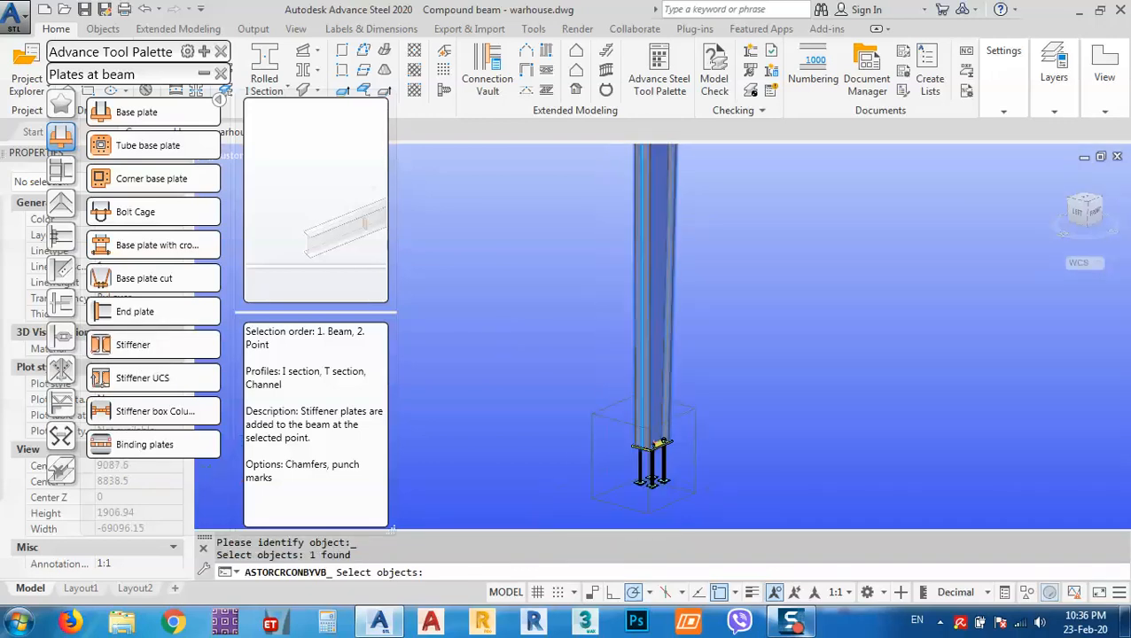
key("Return")
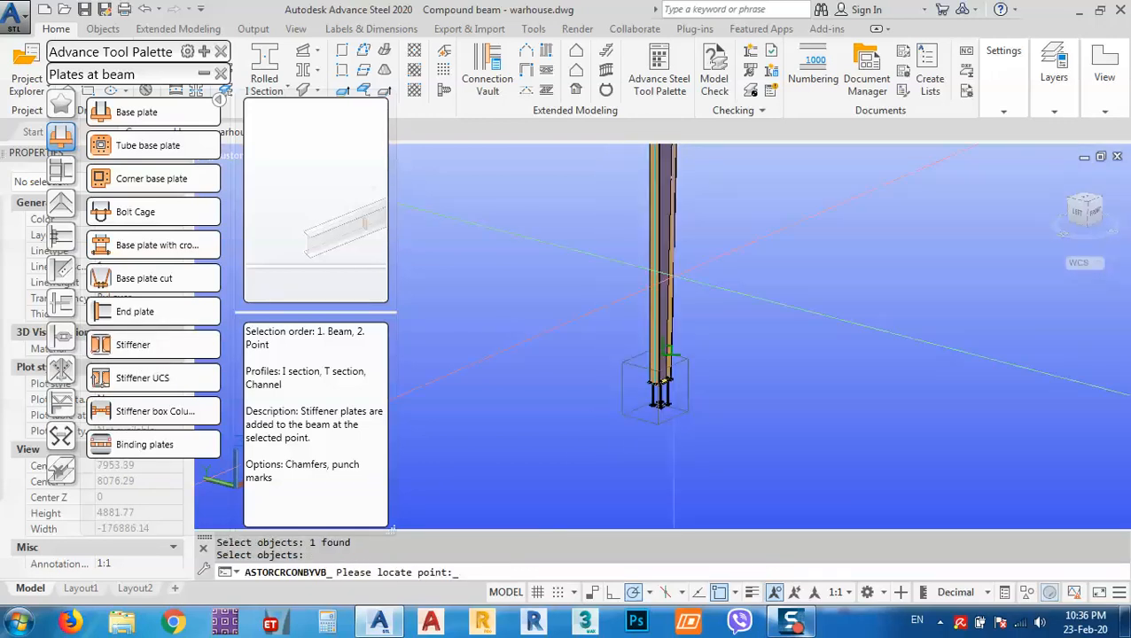
scroll(667, 390, "up", 8)
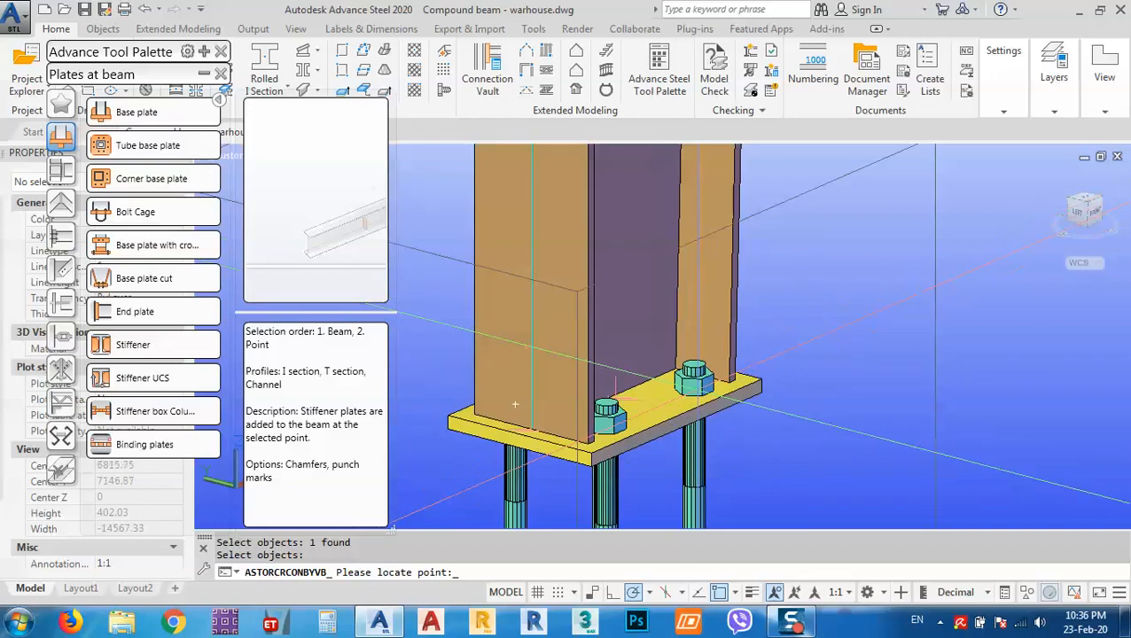
scroll(765, 383, "down", 6)
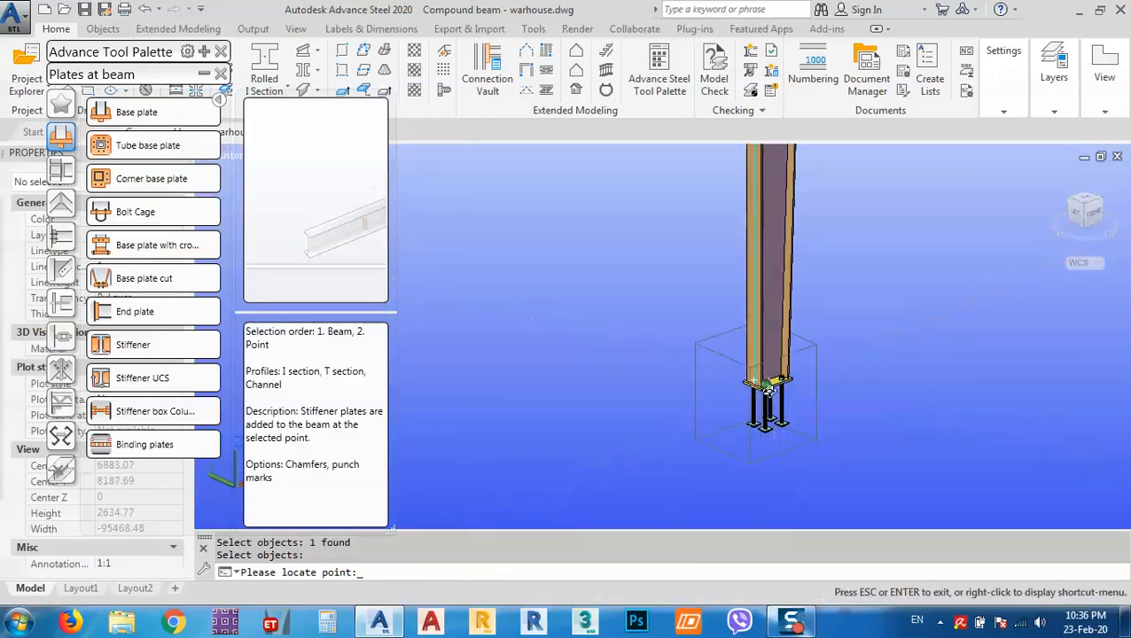
middle_click_drag(768, 391, 714, 401, "shift")
middle_click_drag(793, 386, 733, 399, "shift")
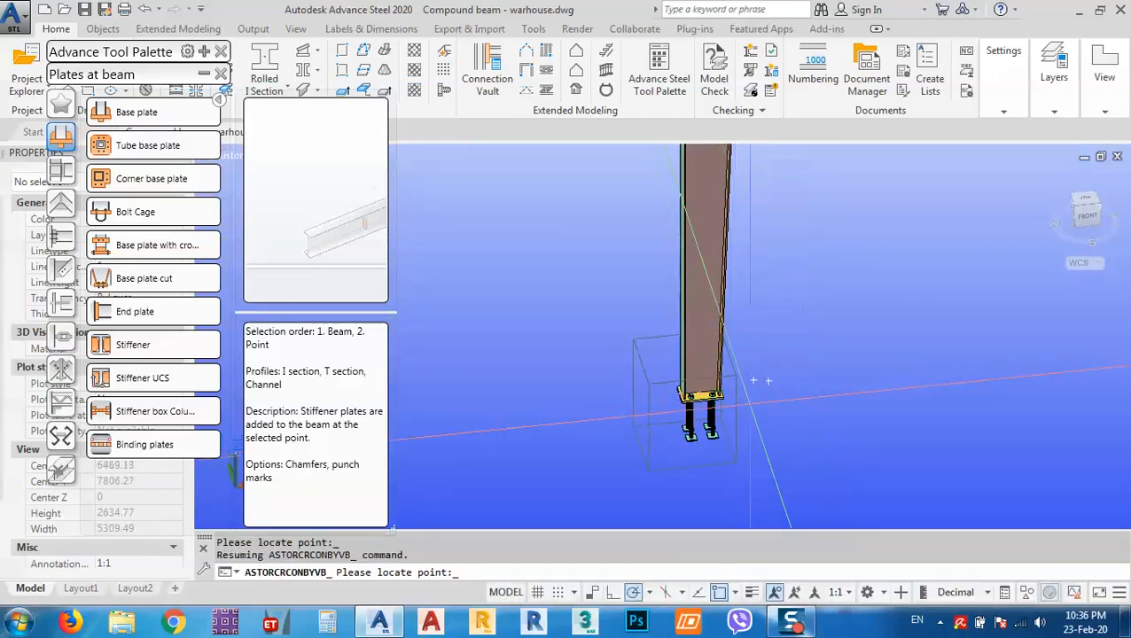
scroll(753, 381, "up", 8)
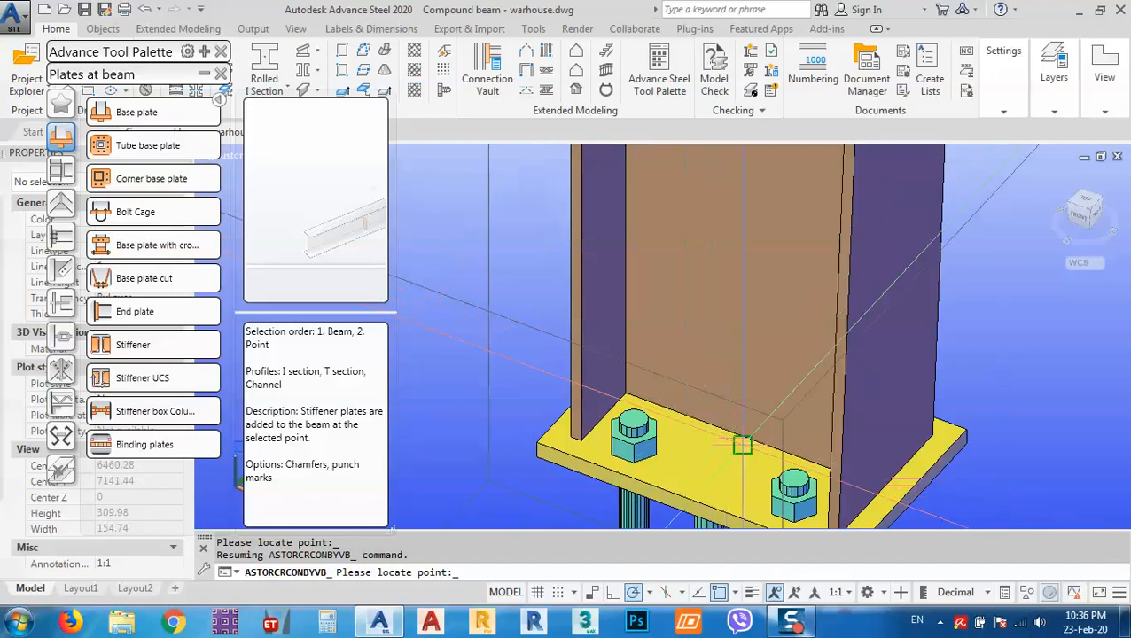
scroll(745, 443, "up", 4)
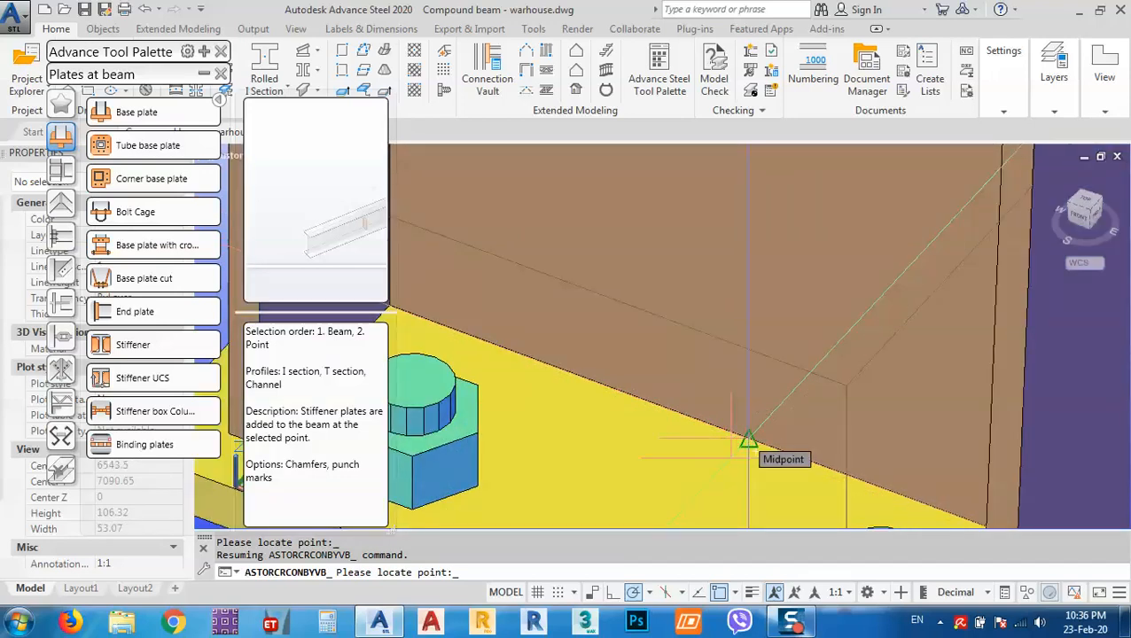
left_click(748, 439)
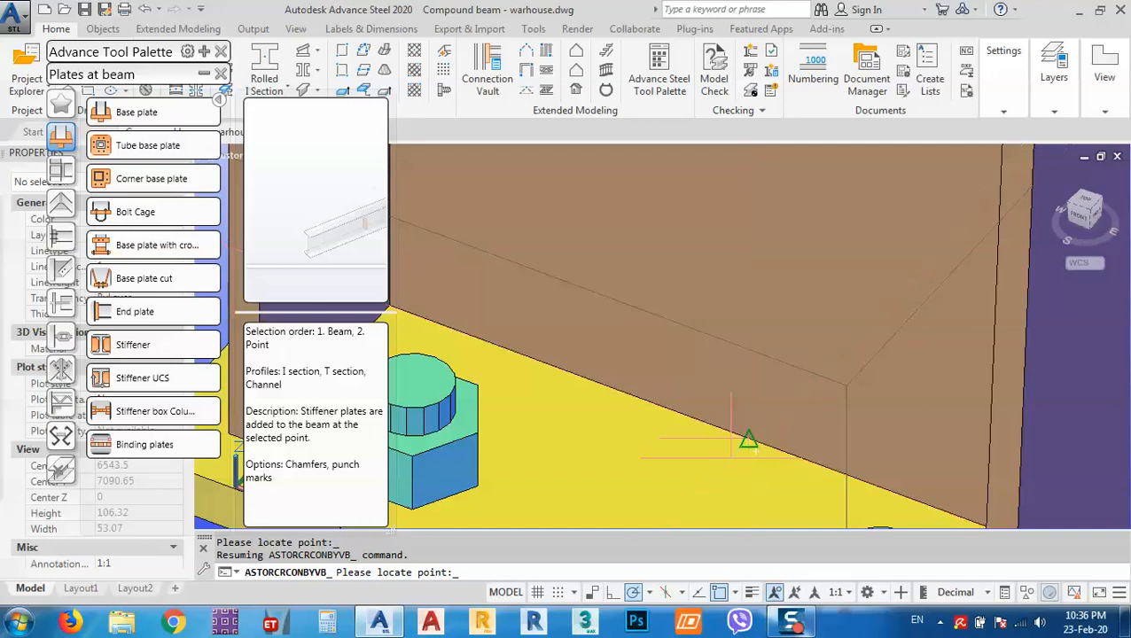
scroll(903, 372, "down", 3)
scroll(903, 373, "down", 6)
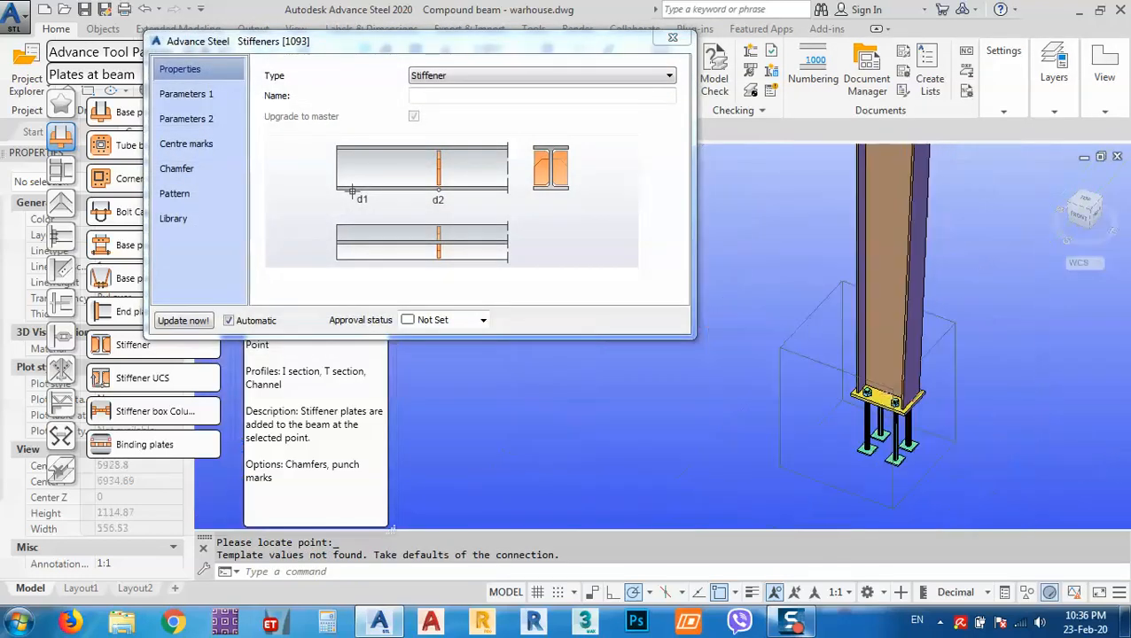
Set the column stiffener's plate thickness to 12 and review its placement and parameters.
middle_click_drag(884, 284, 887, 444)
middle_click_drag(828, 301, 771, 315, "shift")
left_click(197, 95)
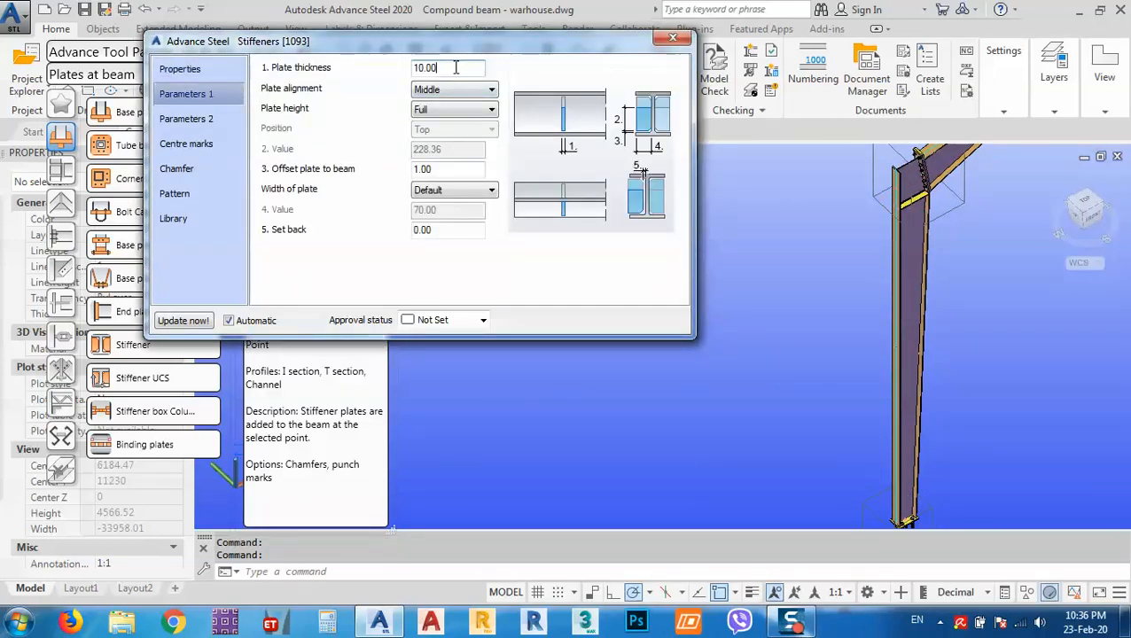
type("12")
key("Return")
scroll(917, 498, "up", 5)
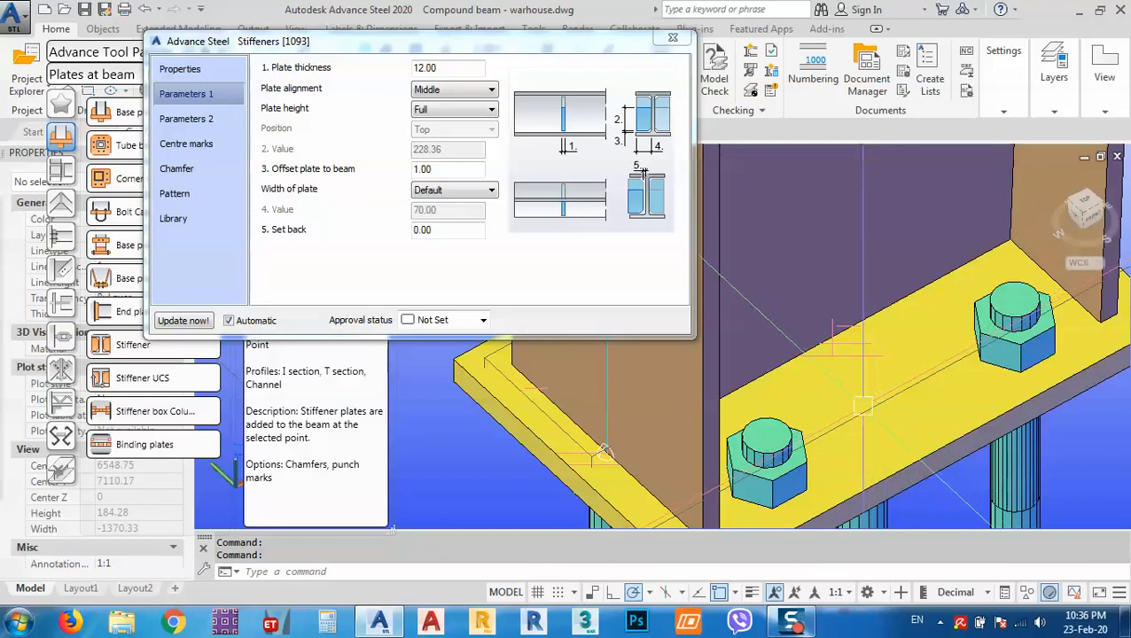
scroll(926, 375, "down", 4)
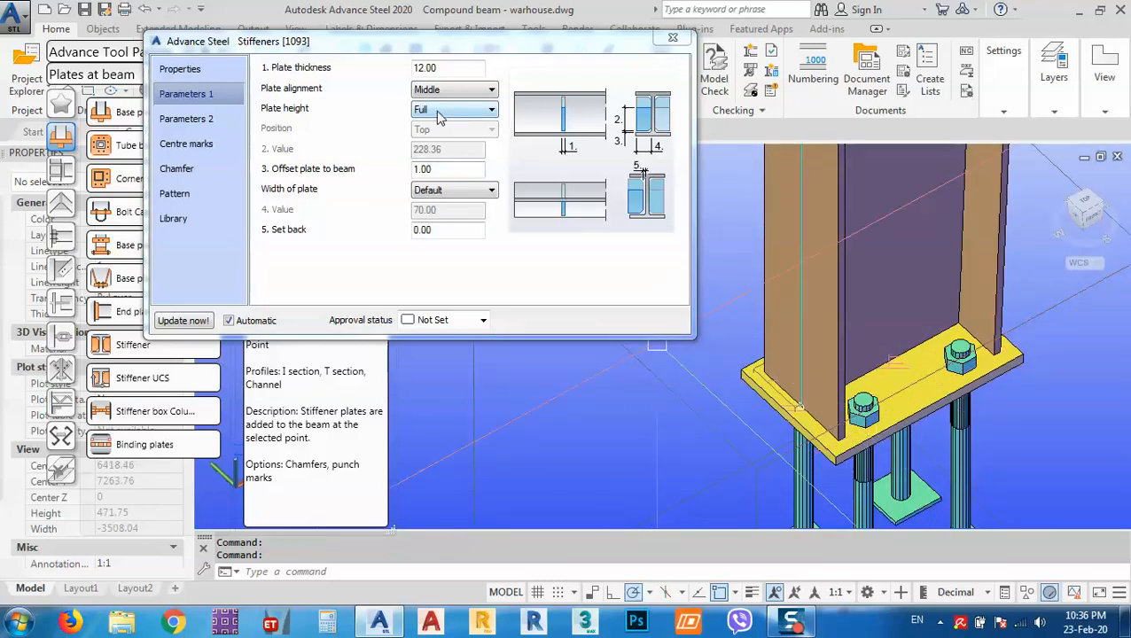
left_click(181, 70)
left_click(188, 93)
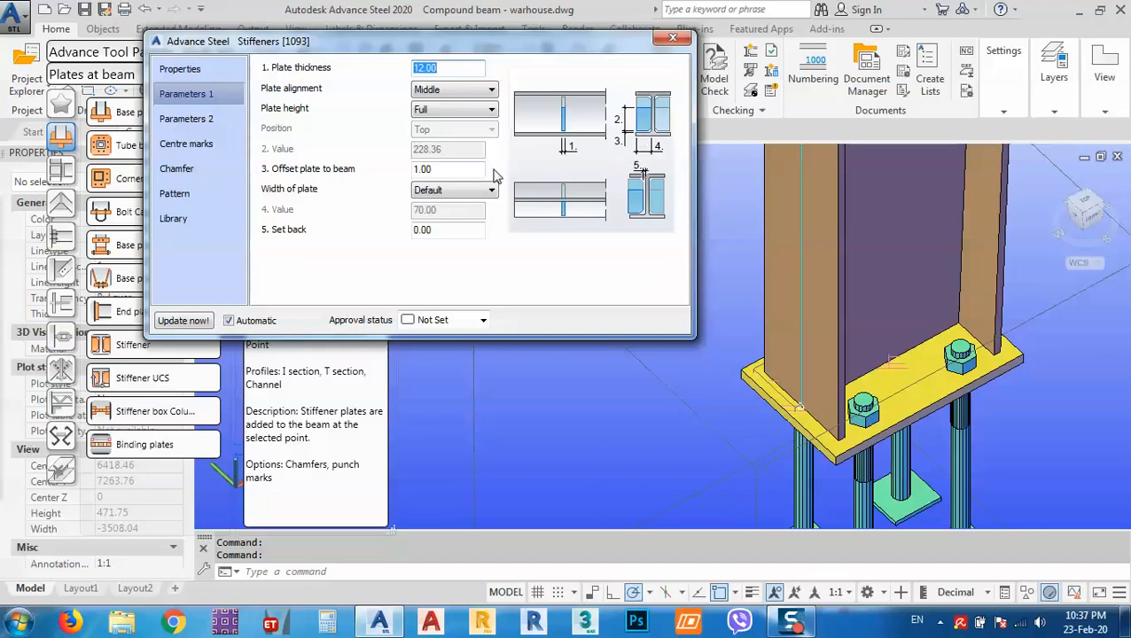
Switch the base-level column stiffener from one side to Double so plates sit on both sides of the web.
left_click(211, 123)
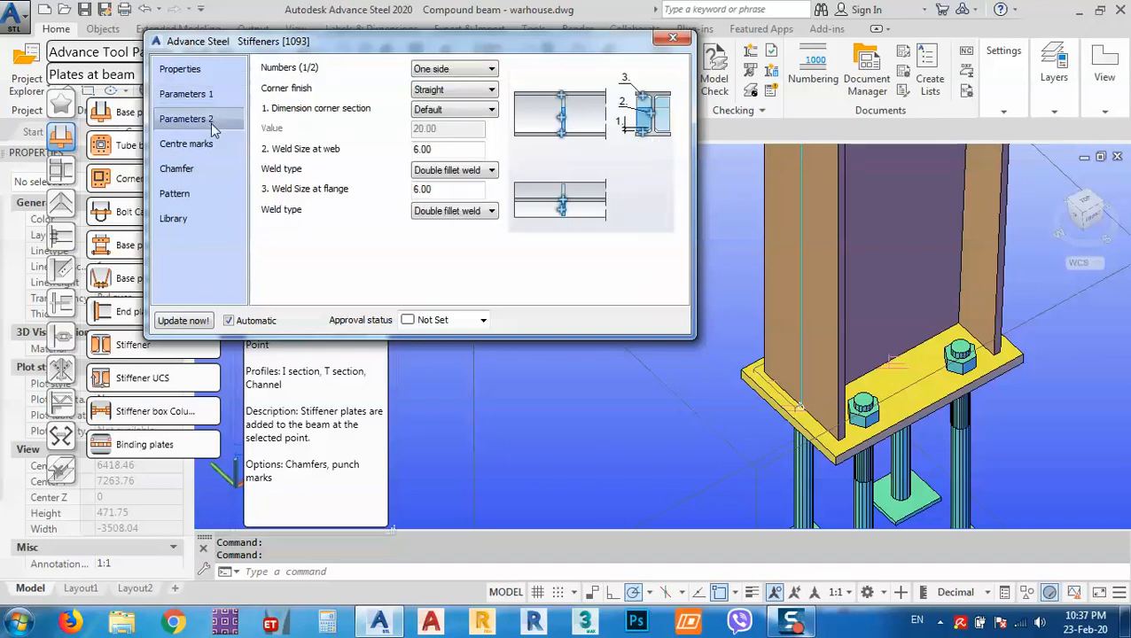
left_click(447, 71)
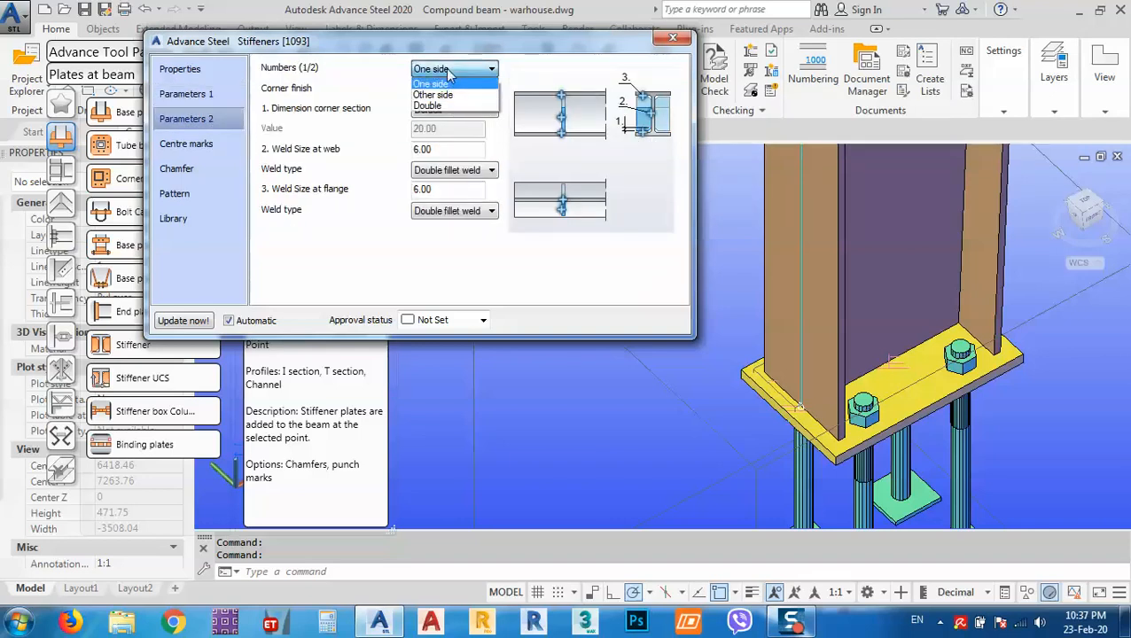
left_click(447, 106)
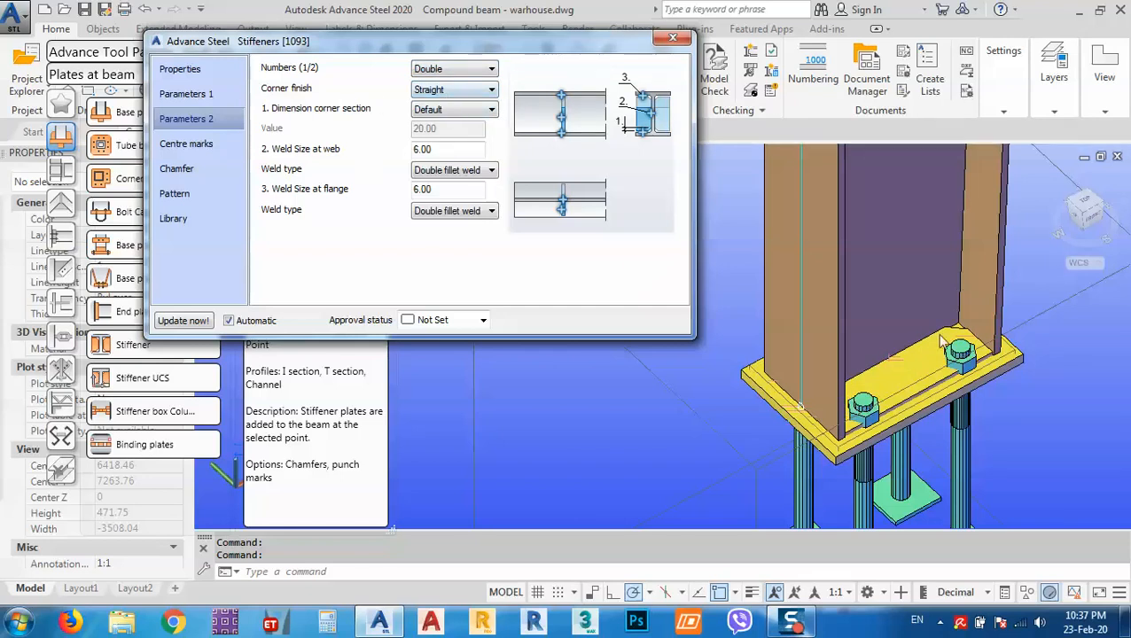
scroll(871, 290, "up", 5)
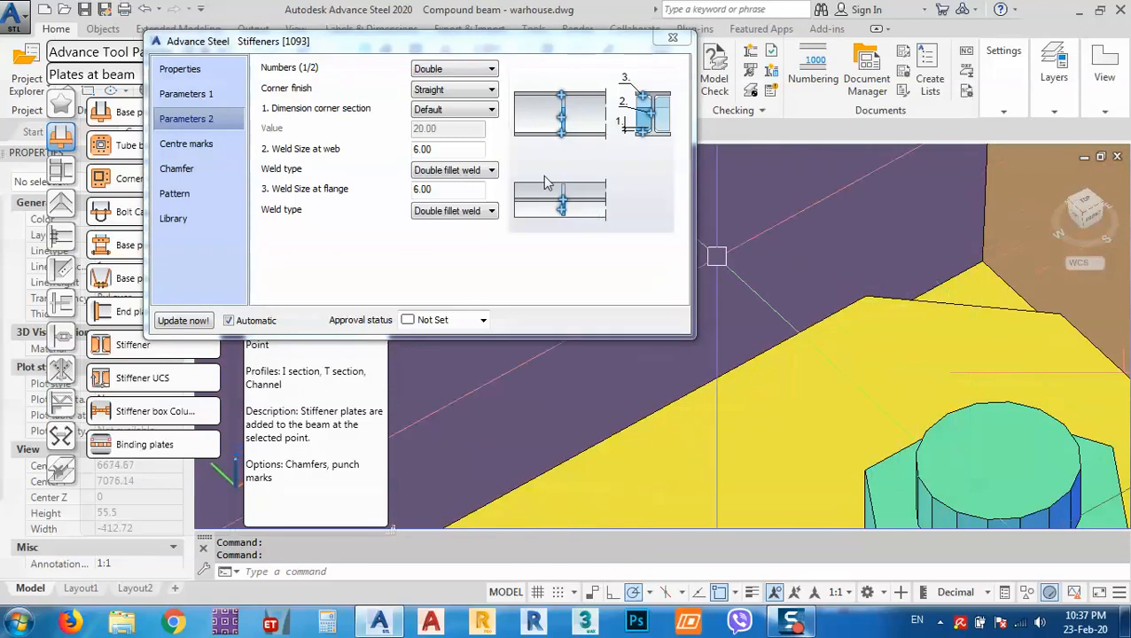
Define the base stiffener's corner section dimension by Value and set it to 10.
left_click(437, 113)
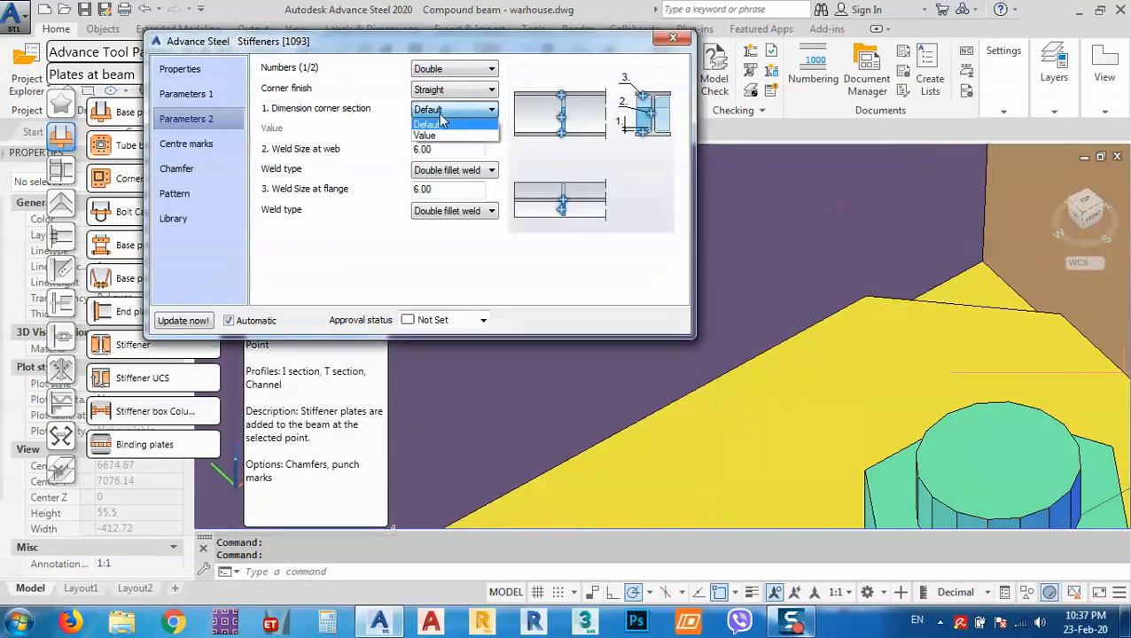
left_click(443, 135)
left_click_drag(456, 129, 362, 152)
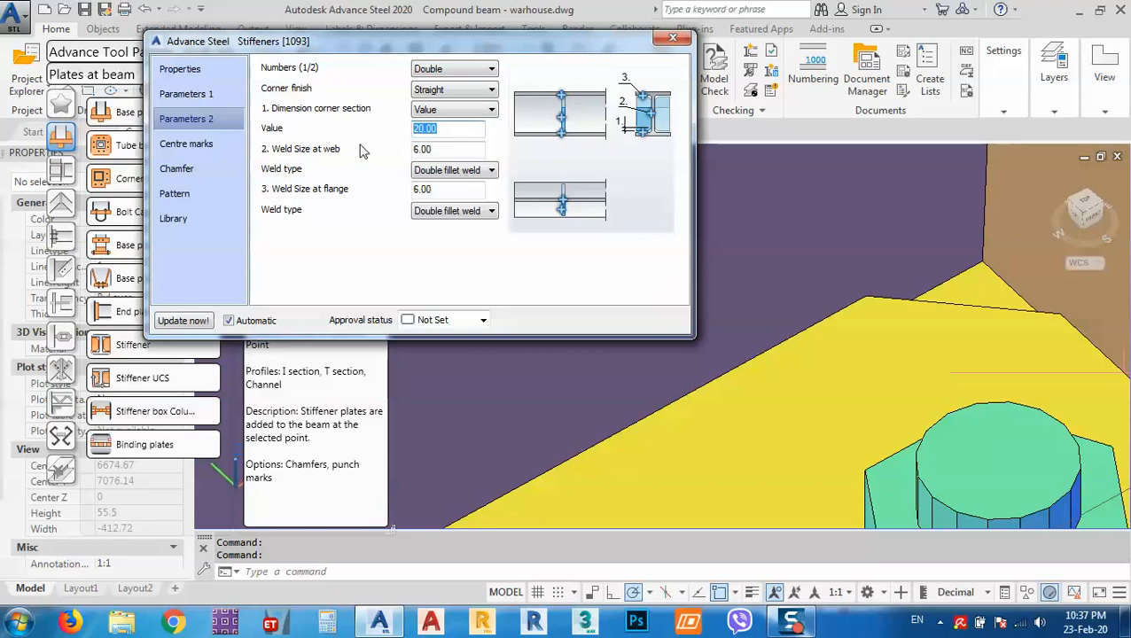
type("10")
key("Return")
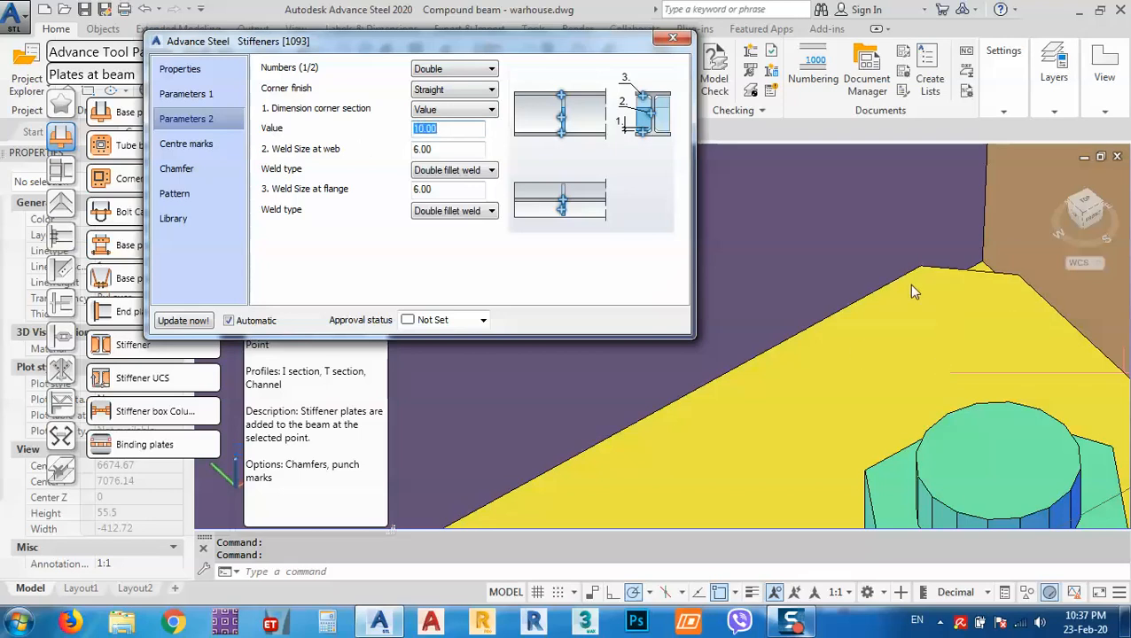
Review the base stiffener's centre marks, chamfer and pattern settings and examine its plates around the anchor bolts.
left_click(199, 148)
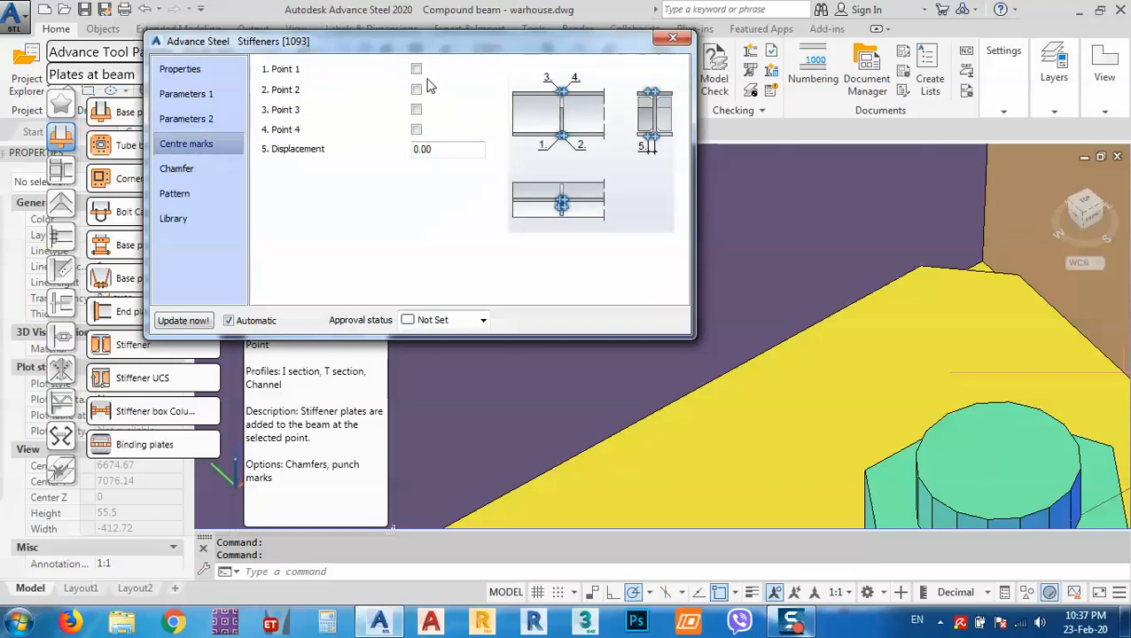
scroll(776, 283, "down", 5)
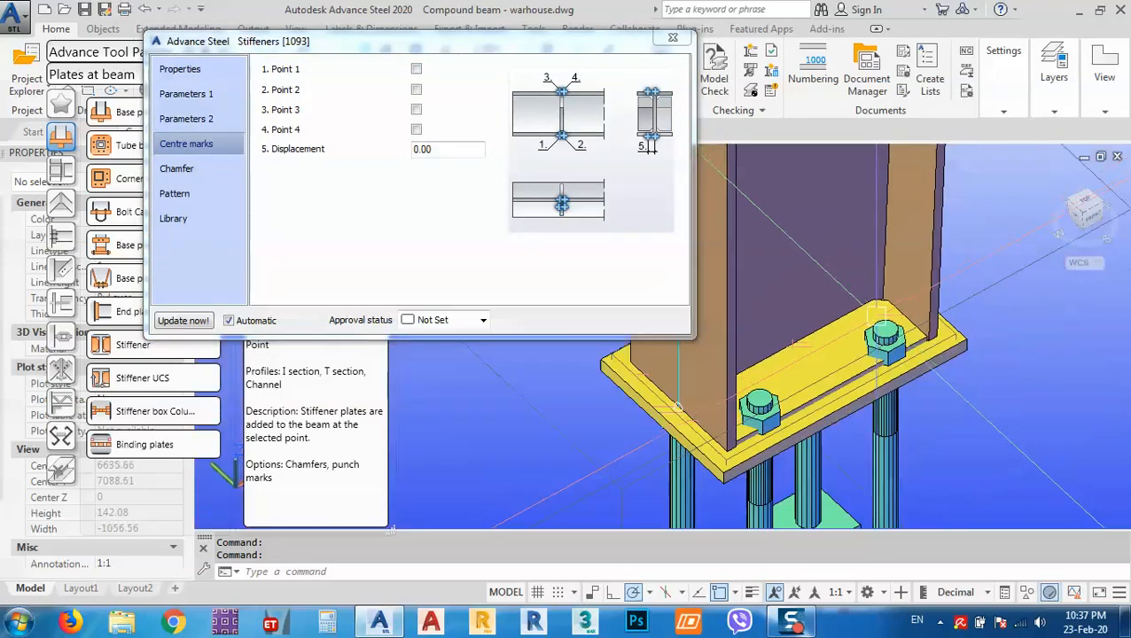
scroll(888, 308, "up", 4)
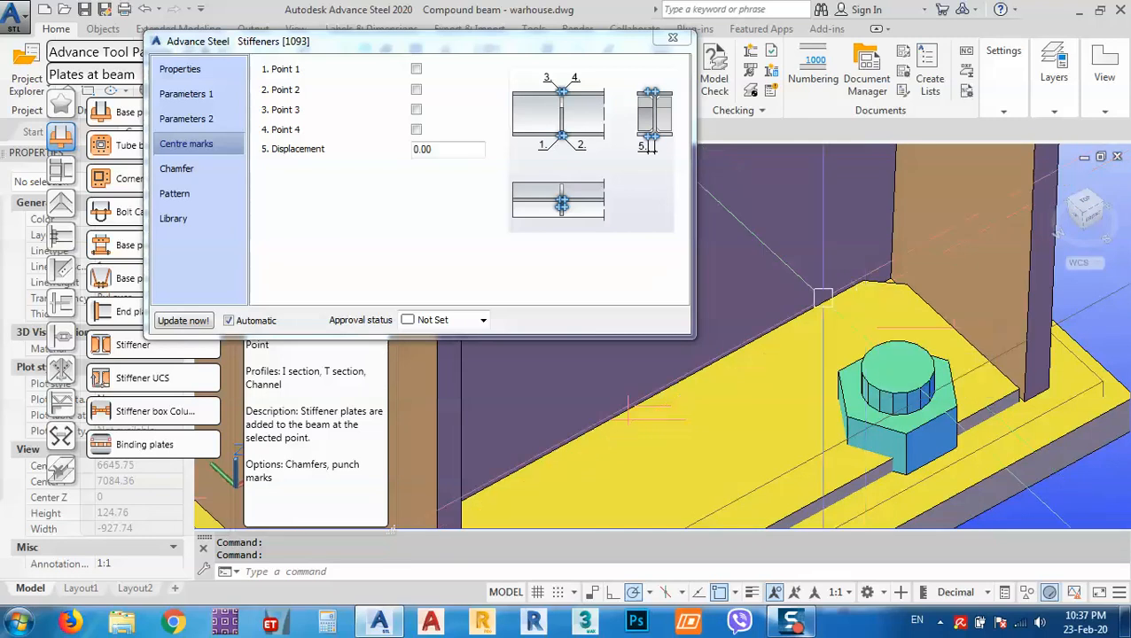
left_click(189, 178)
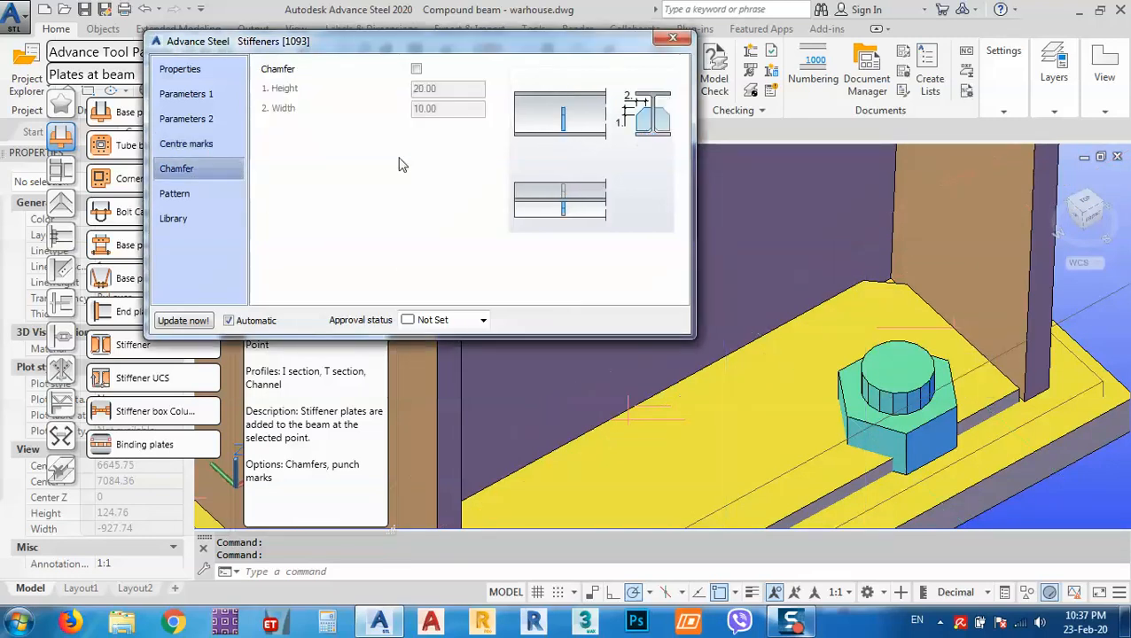
left_click(198, 194)
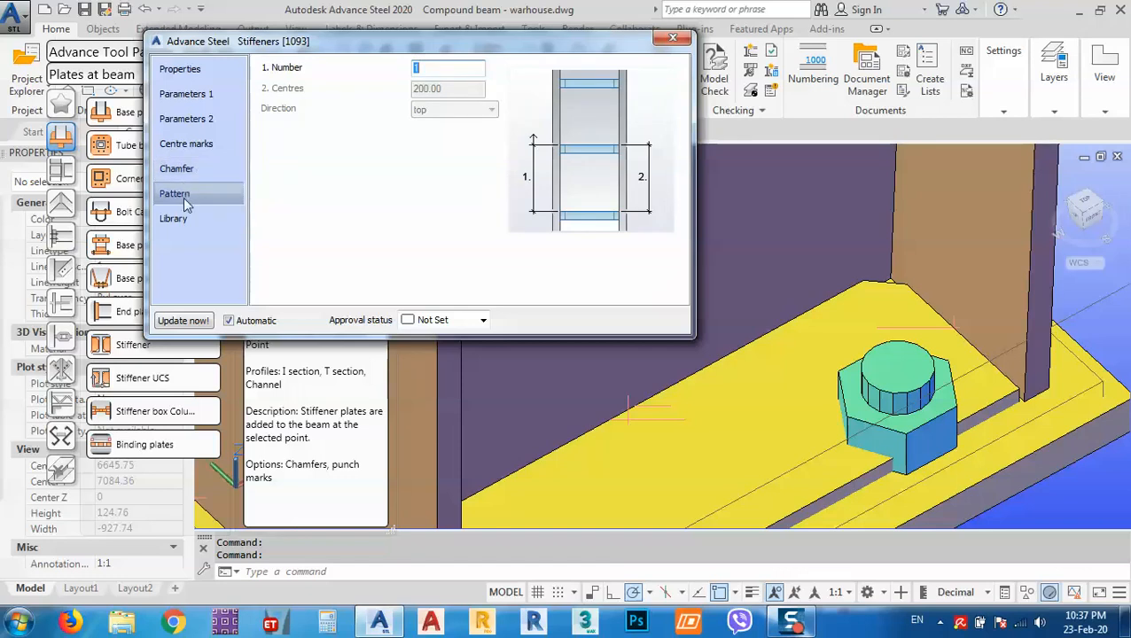
left_click(898, 380)
scroll(921, 386, "down", 2)
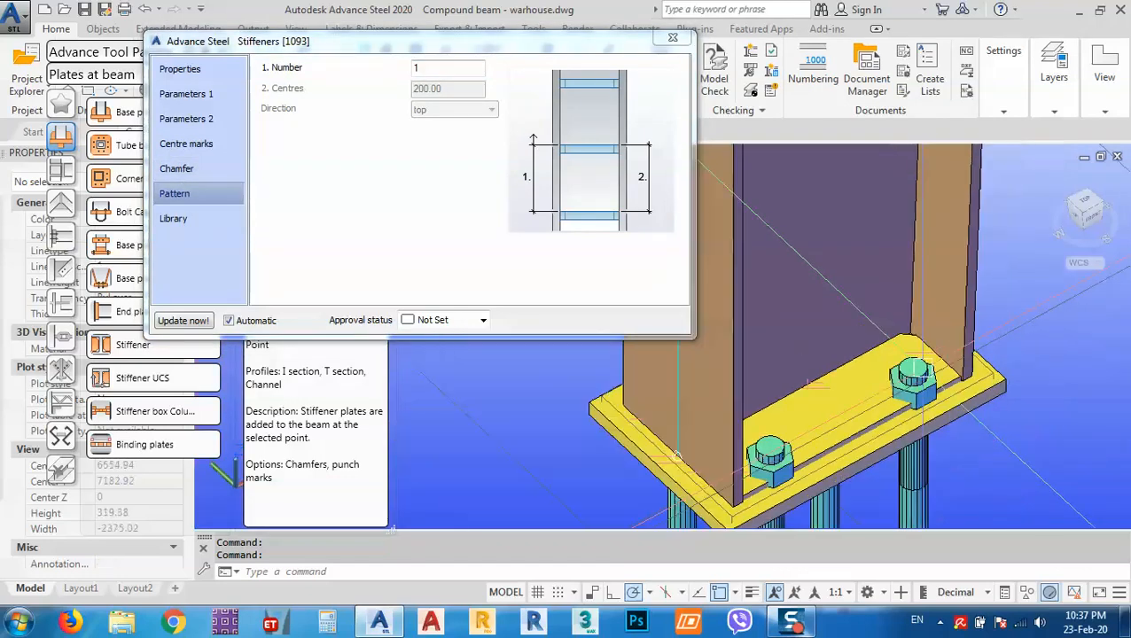
middle_click_drag(904, 406, 916, 417)
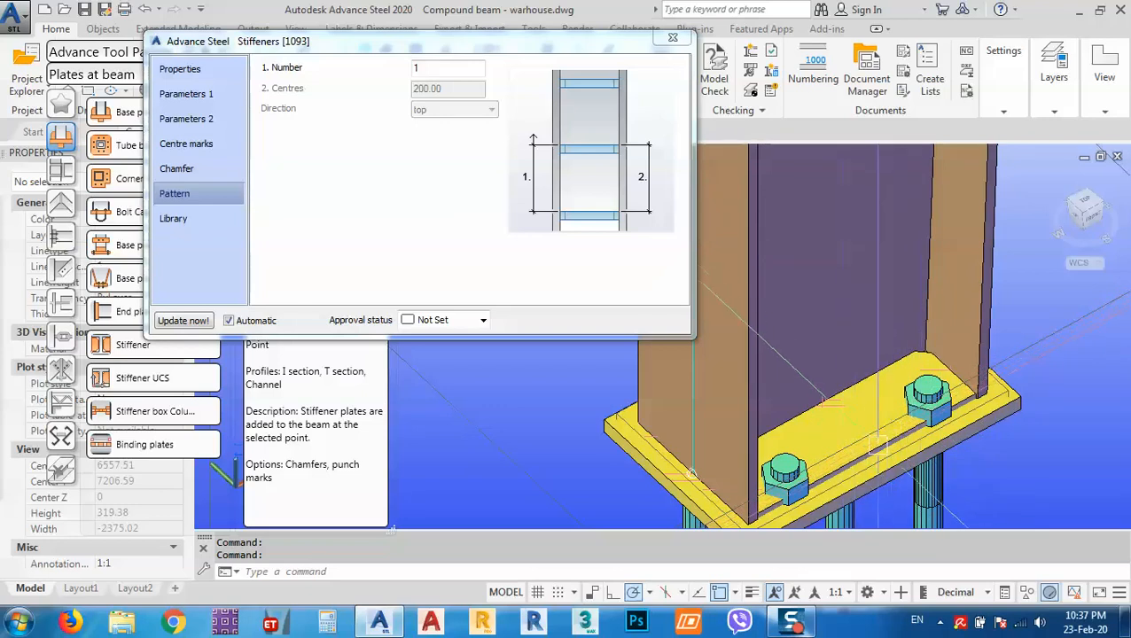
scroll(856, 441, "down", 1)
scroll(856, 442, "down", 2)
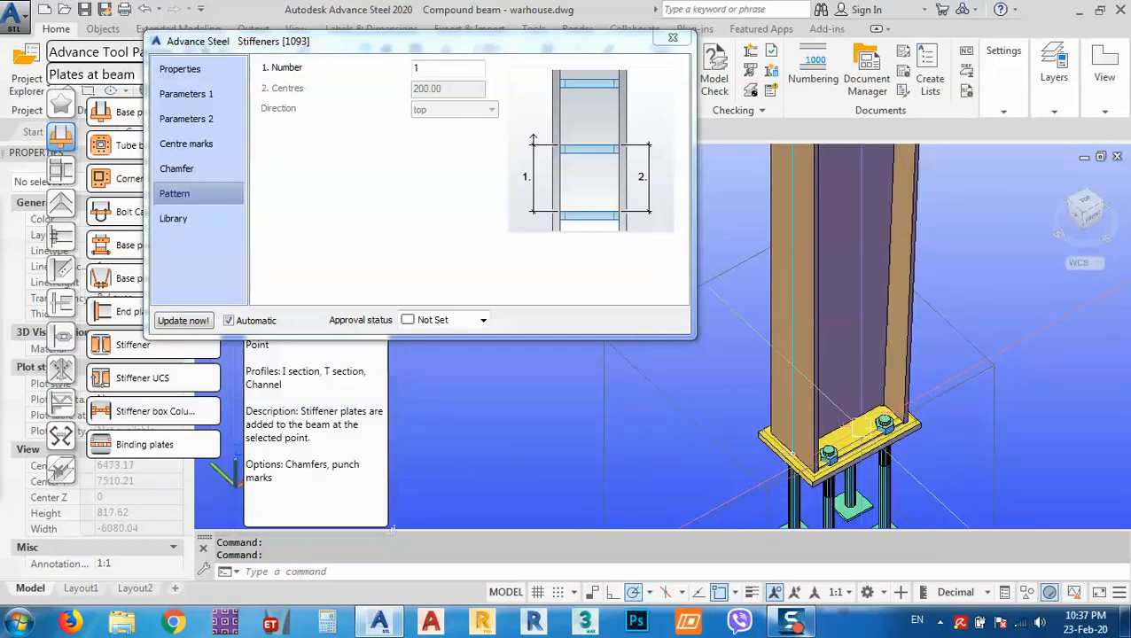
left_click(436, 70)
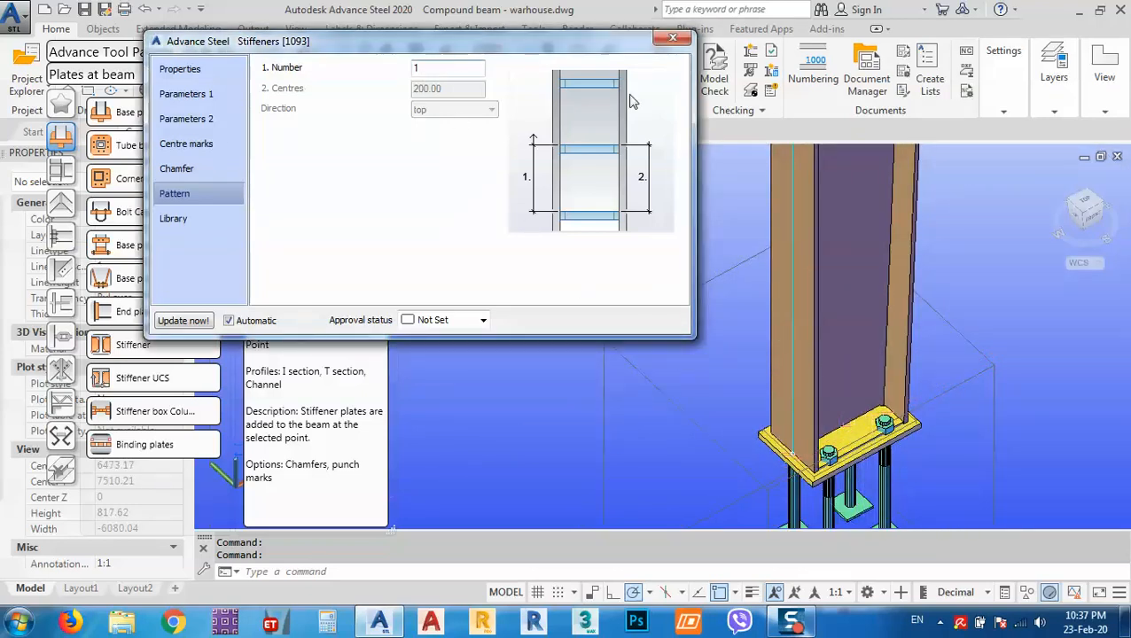
Close the stiffener settings and delete the stiffener plate lying on the column's base plate.
left_click(673, 39)
scroll(837, 381, "up", 4)
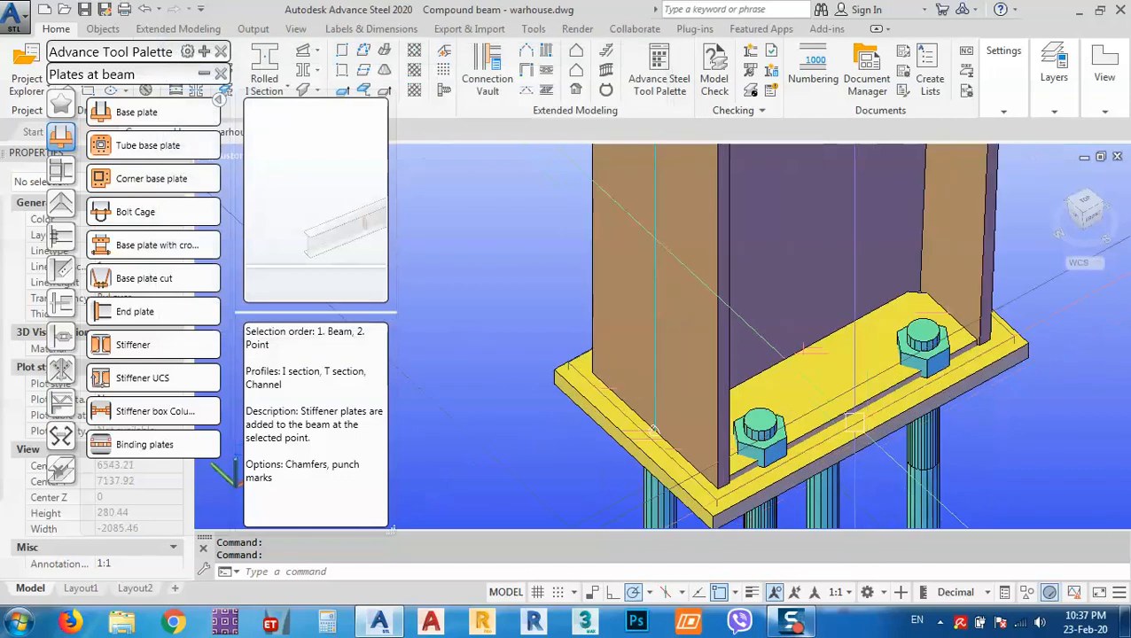
left_click(827, 361)
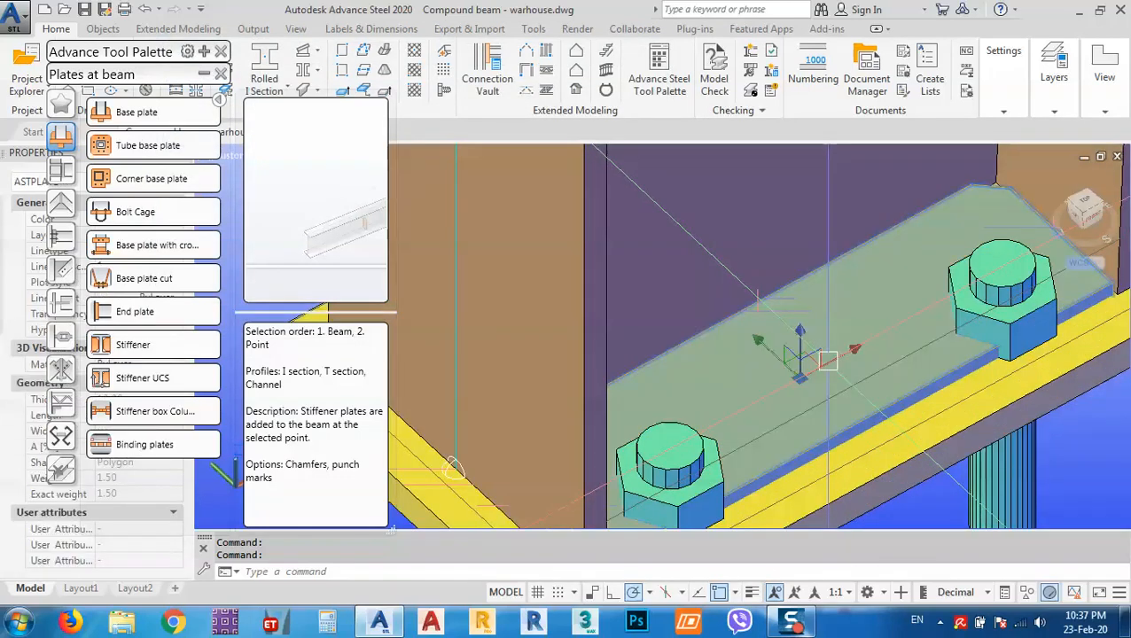
key("Delete")
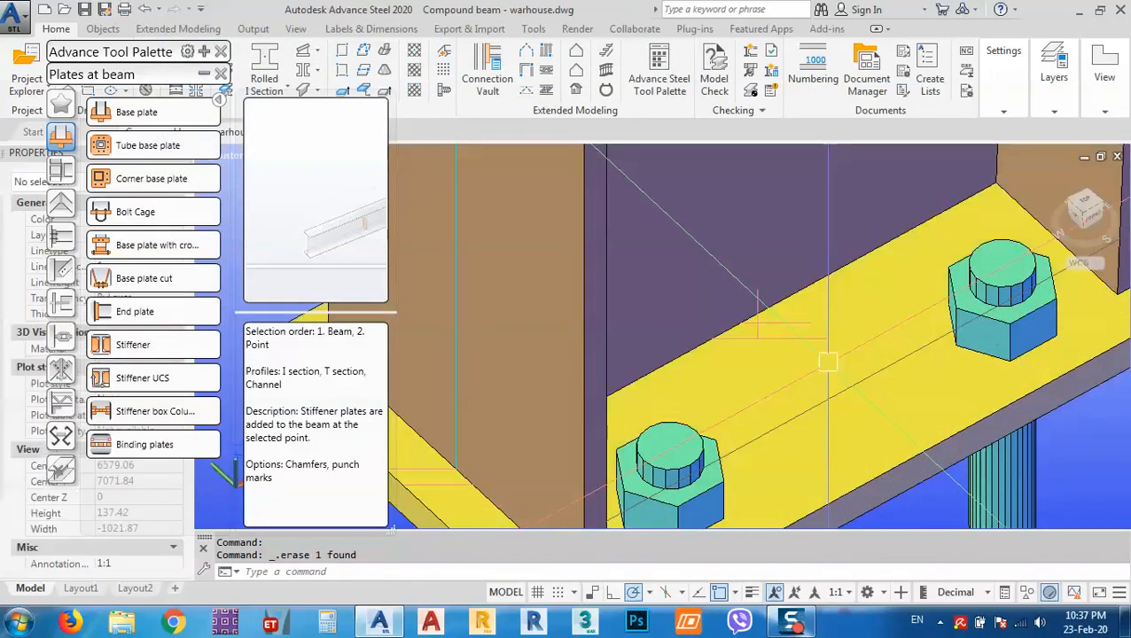
Add a Stiffener from Plates at beam to the same column, located at the midpoint along the column's height.
scroll(798, 355, "down", 5)
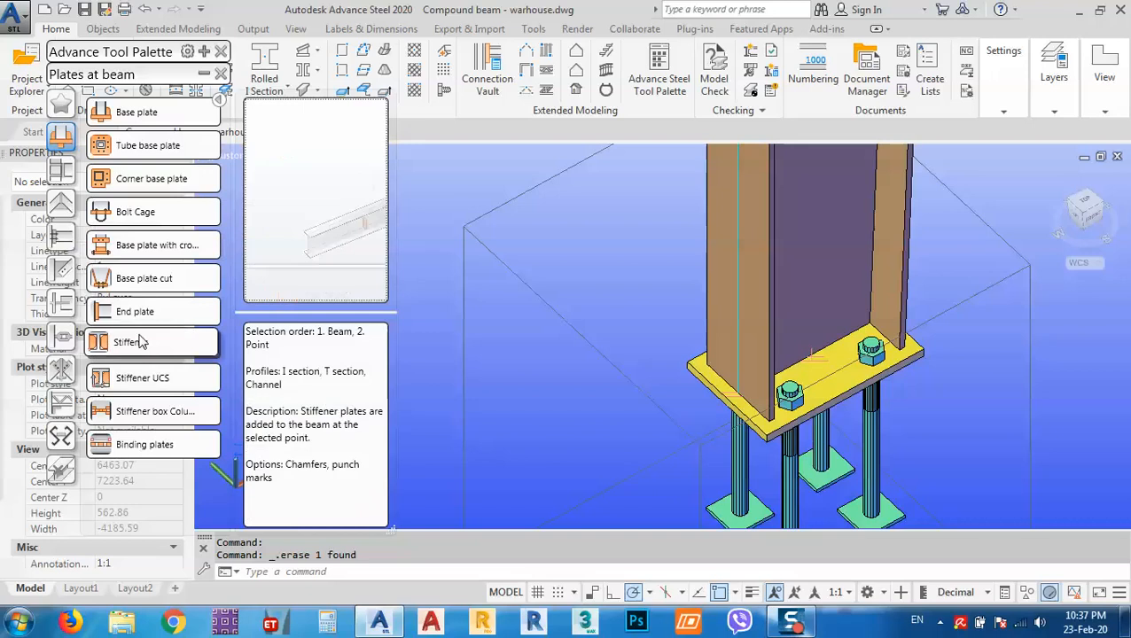
scroll(709, 496, "down", 3)
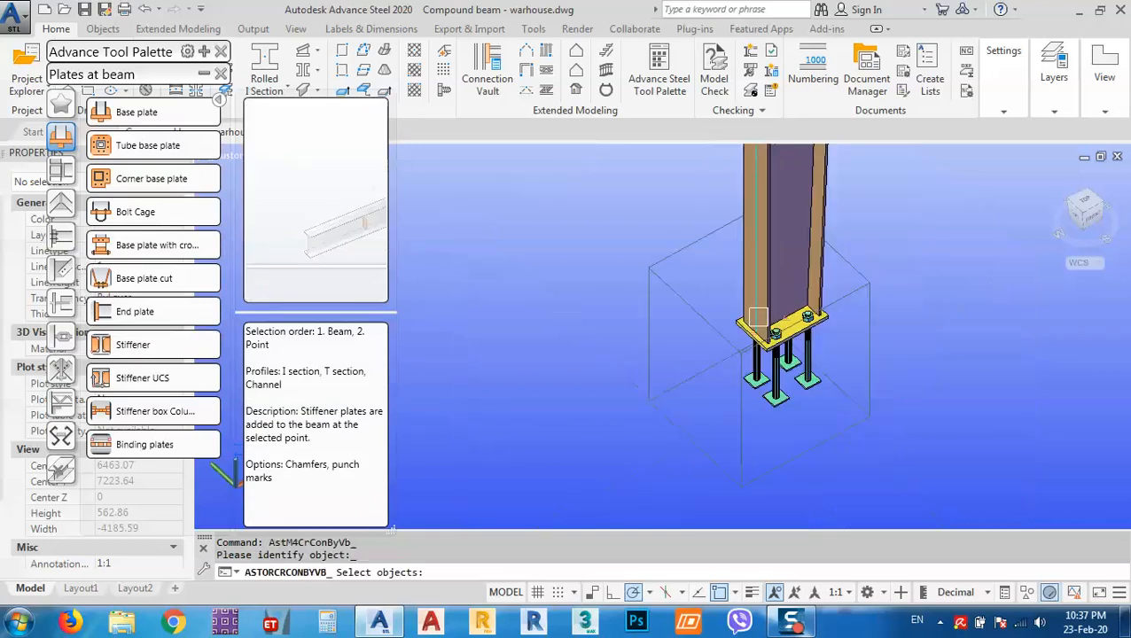
left_click(789, 248)
key("Return")
scroll(736, 230, "up", 3)
scroll(727, 217, "down", 2)
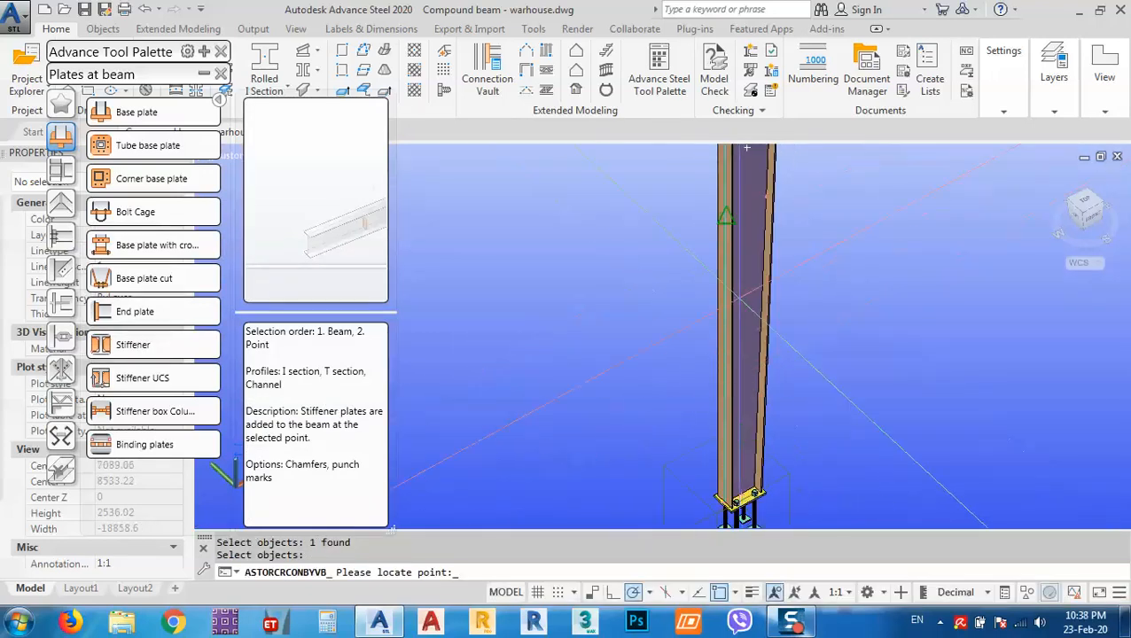
left_click(727, 218)
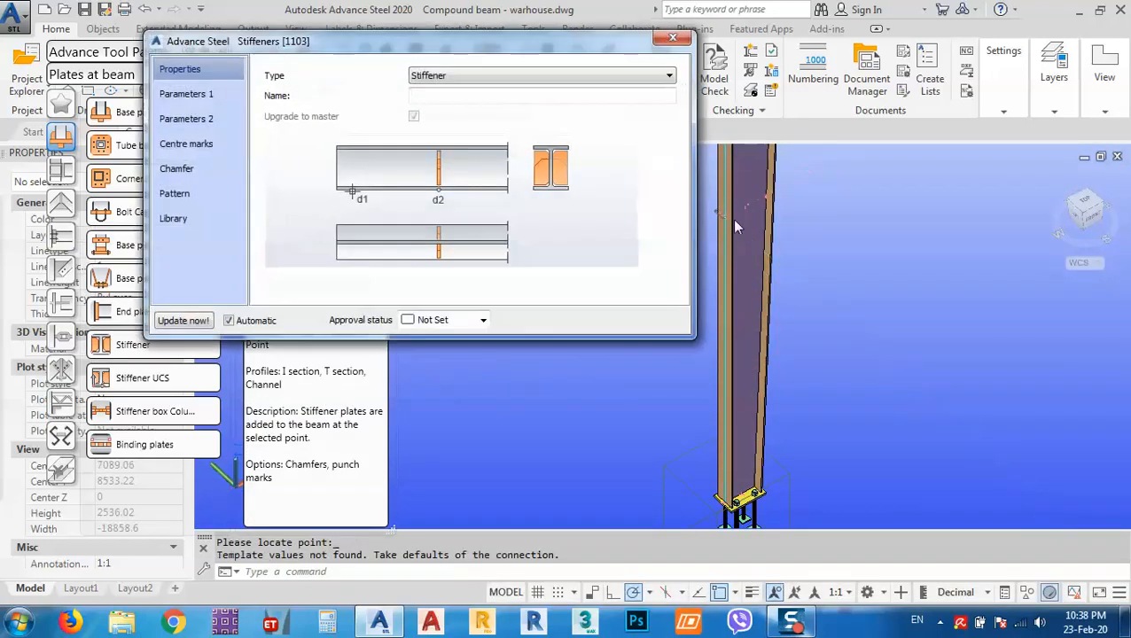
Set the mid-height stiffener's plate thickness to 12 and place its plates on both sides with Double.
left_click(212, 104)
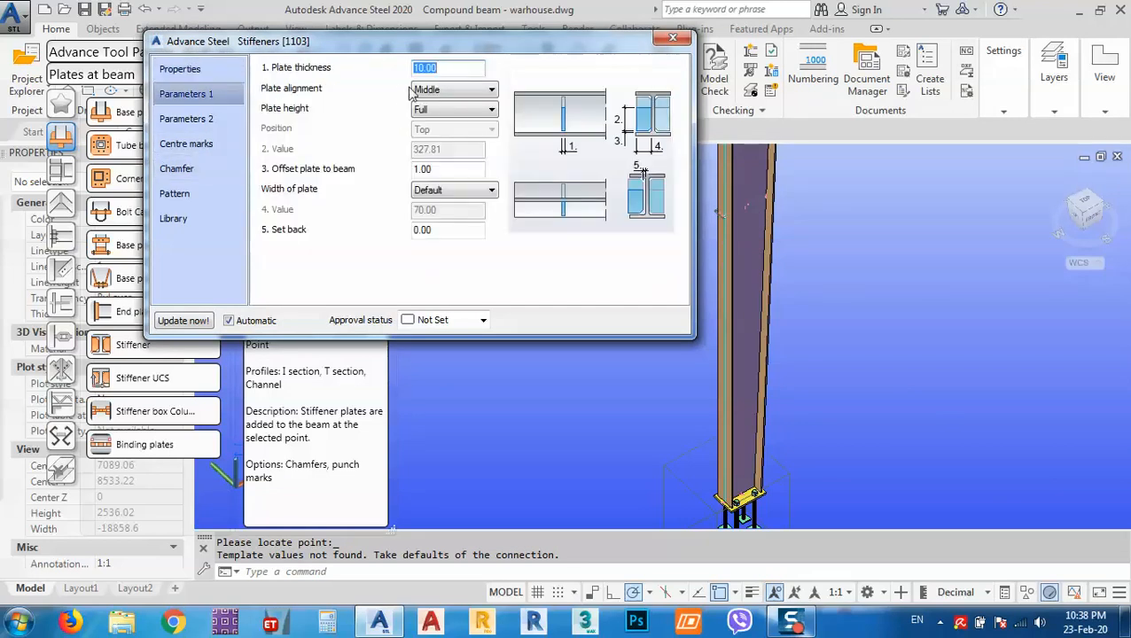
type("12")
key("Return")
left_click(188, 119)
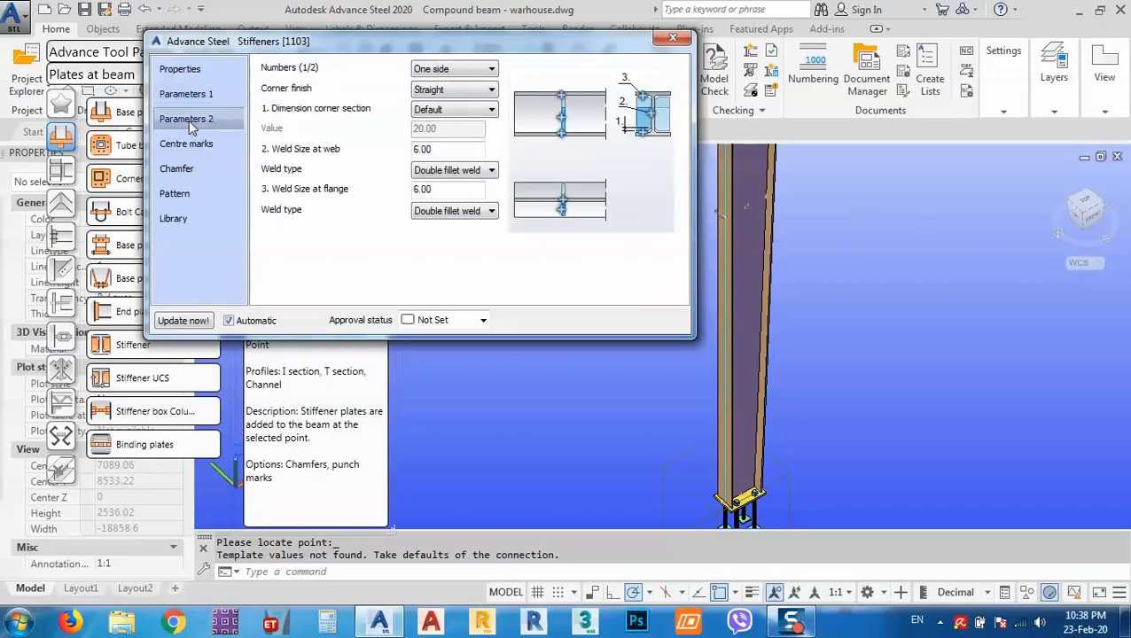
left_click(433, 71)
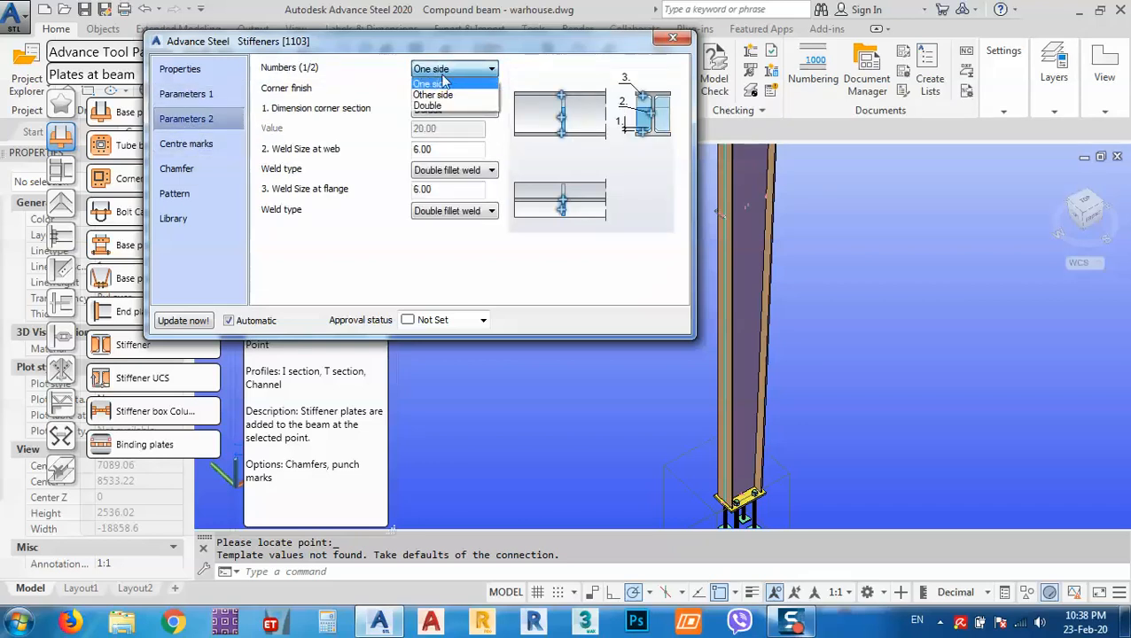
left_click(447, 107)
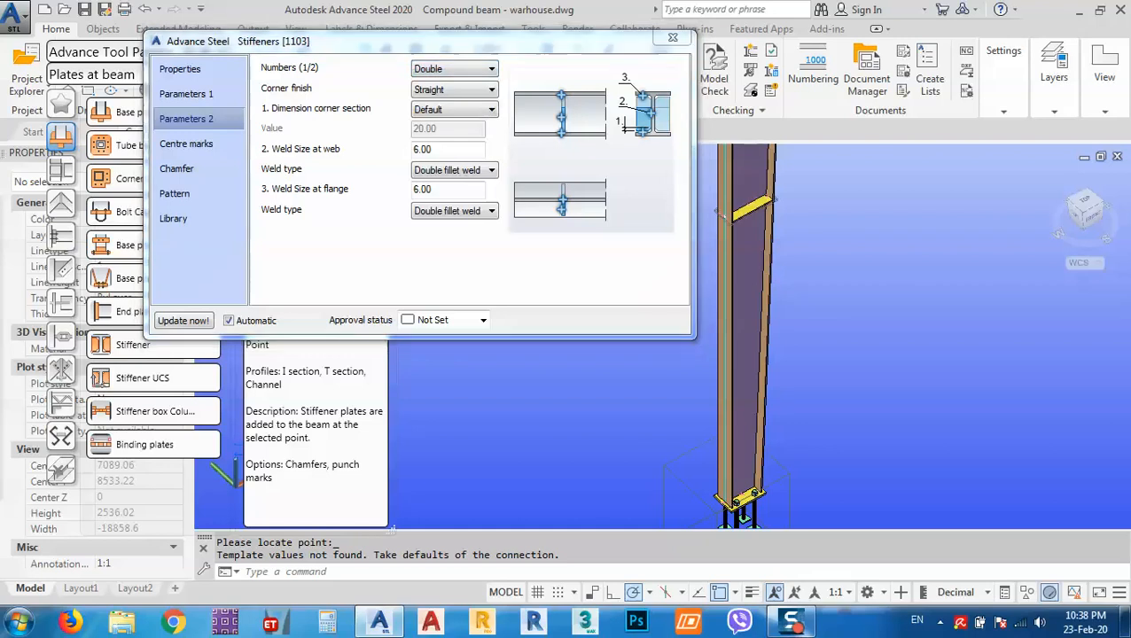
scroll(754, 368, "up", 8)
scroll(911, 277, "up", 2)
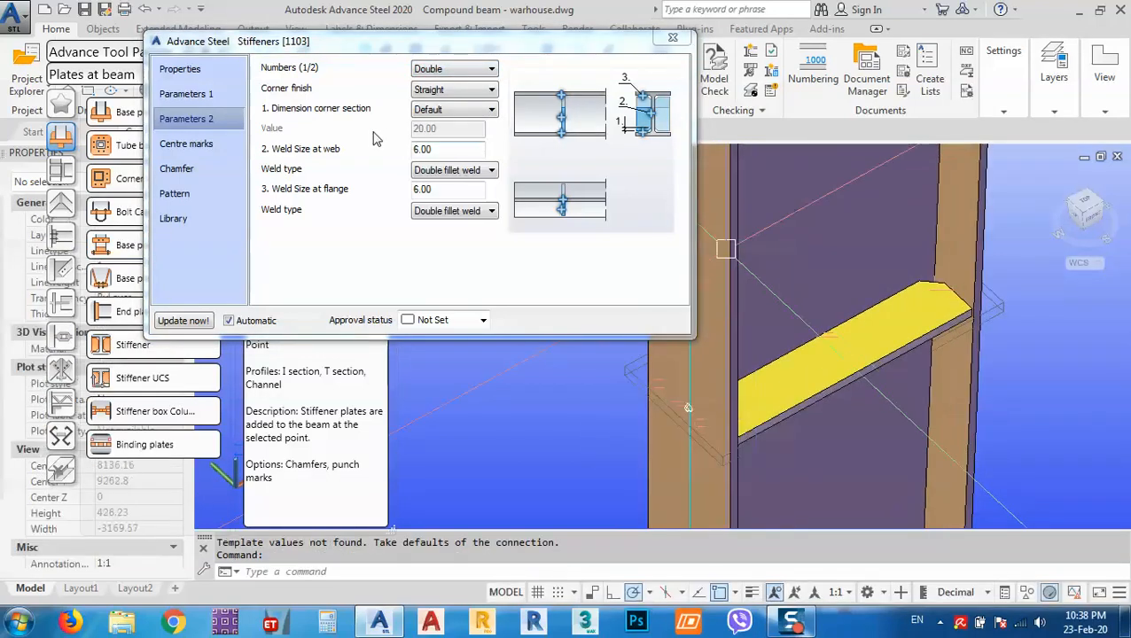
Keep the mid-height stiffener's Straight corner finish and define its corner section dimension by Value as 10.
left_click(441, 92)
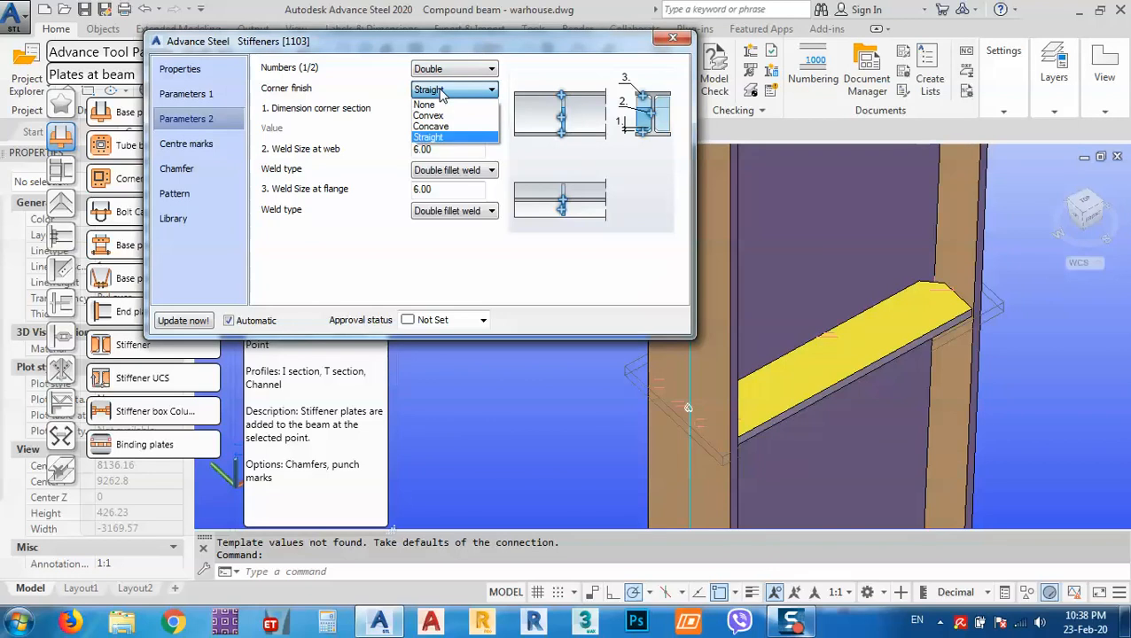
left_click(441, 92)
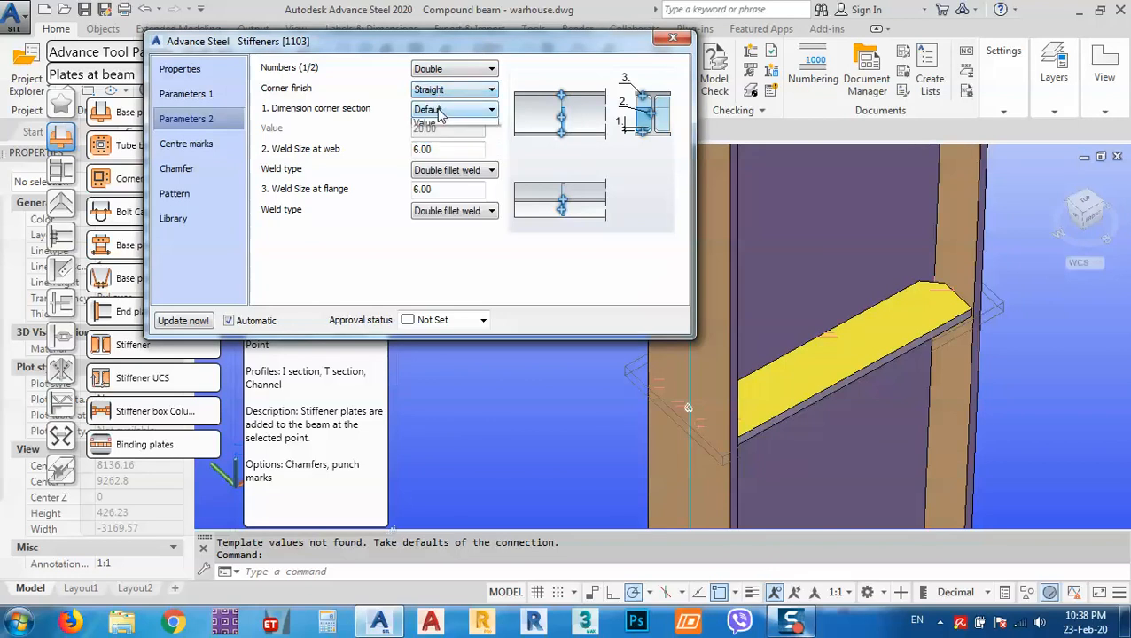
left_click(434, 111)
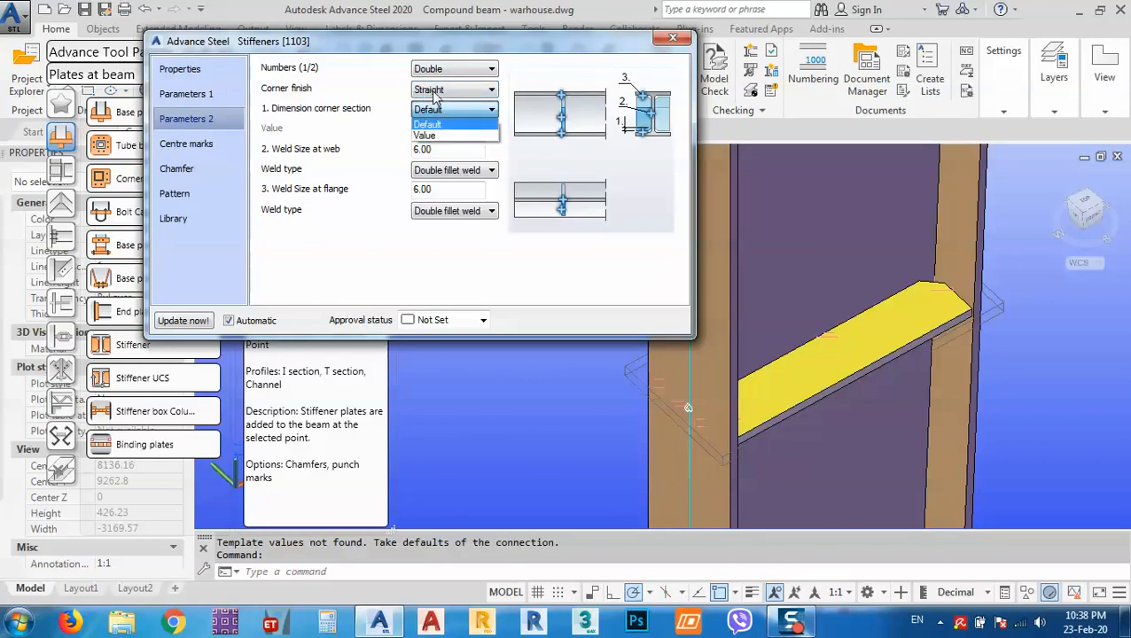
left_click(435, 138)
key("Tab")
type("1")
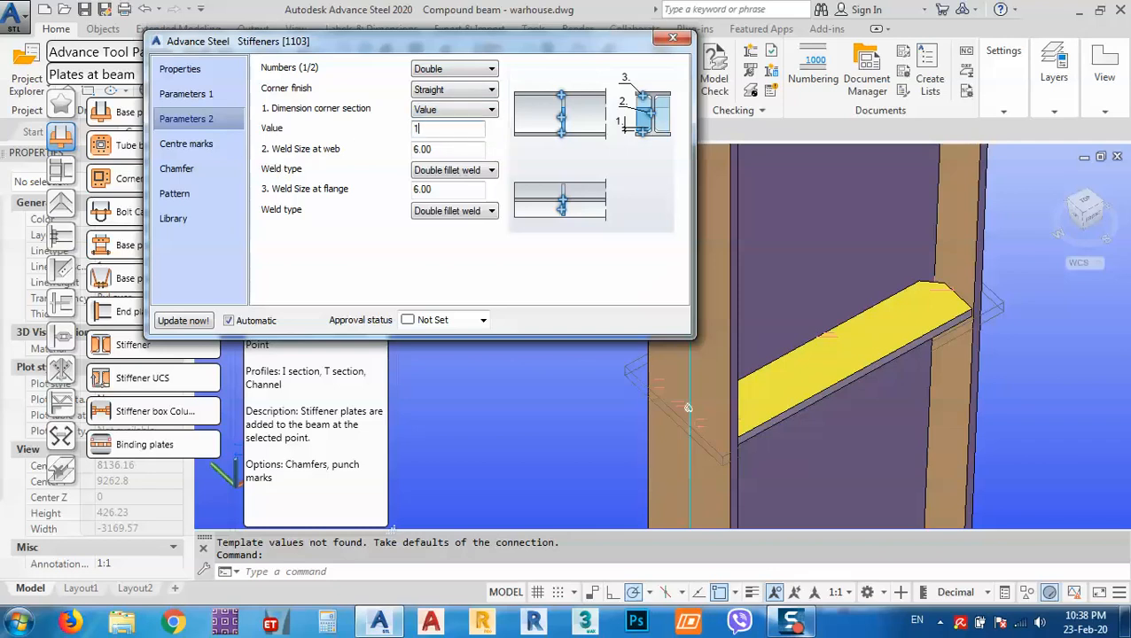
key("Return")
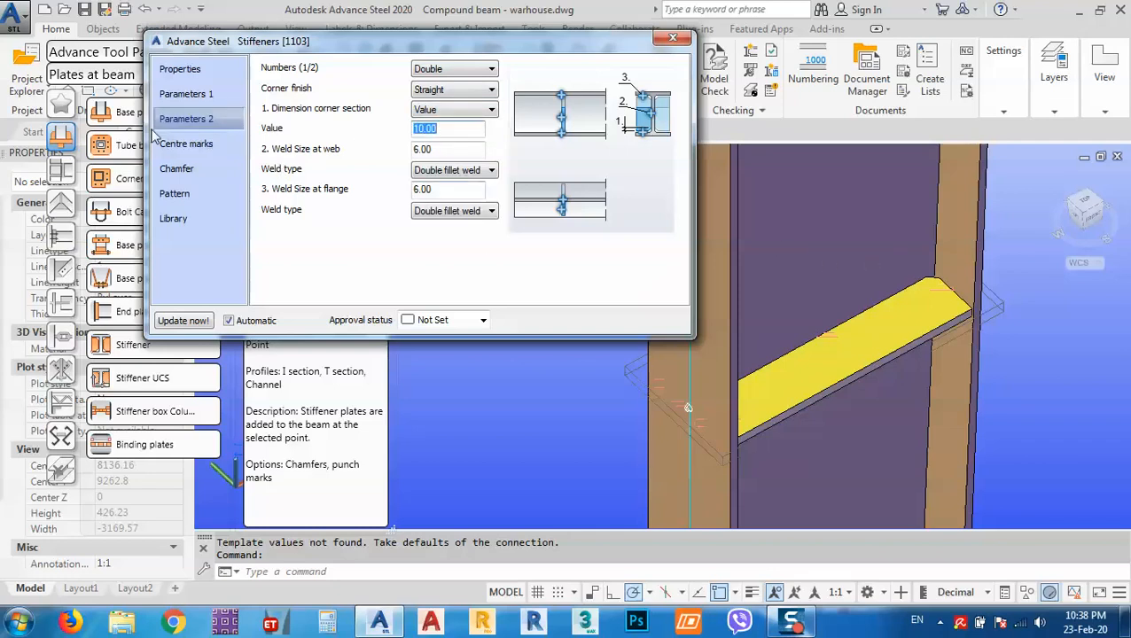
Pattern the mid-height stiffener along the column with a number of 2 and centres of 1000.
left_click(187, 144)
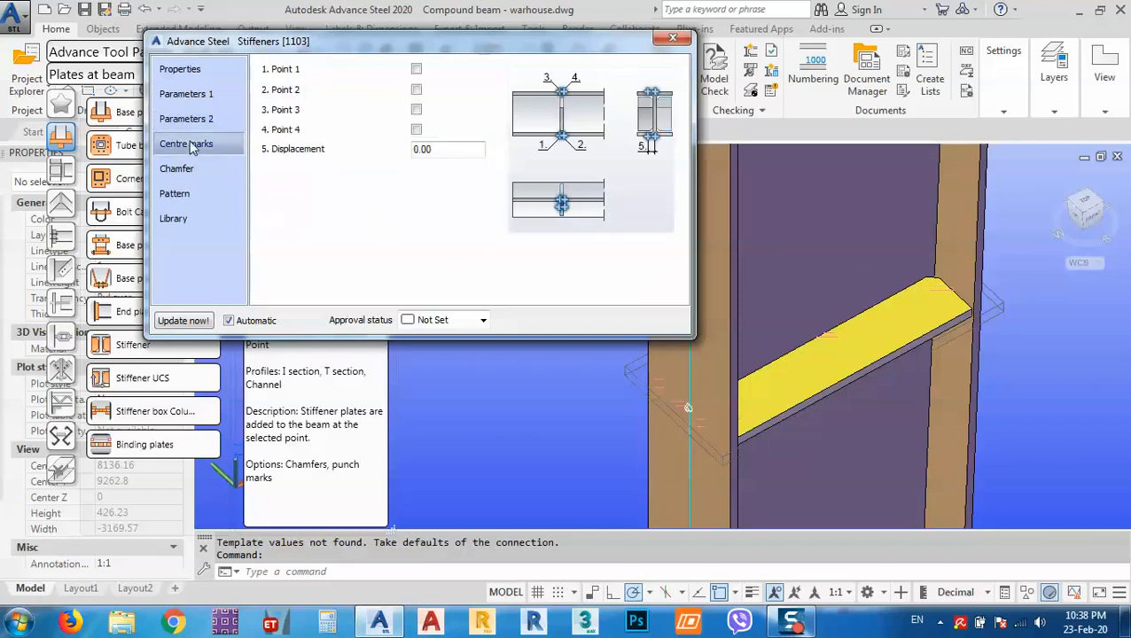
left_click(182, 197)
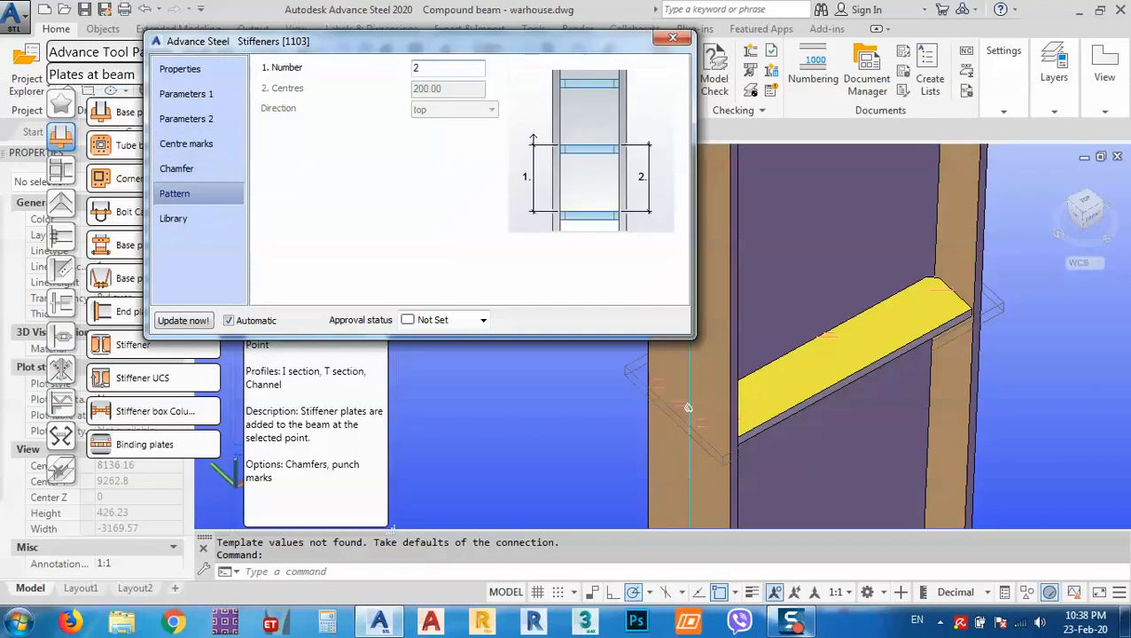
key("Return")
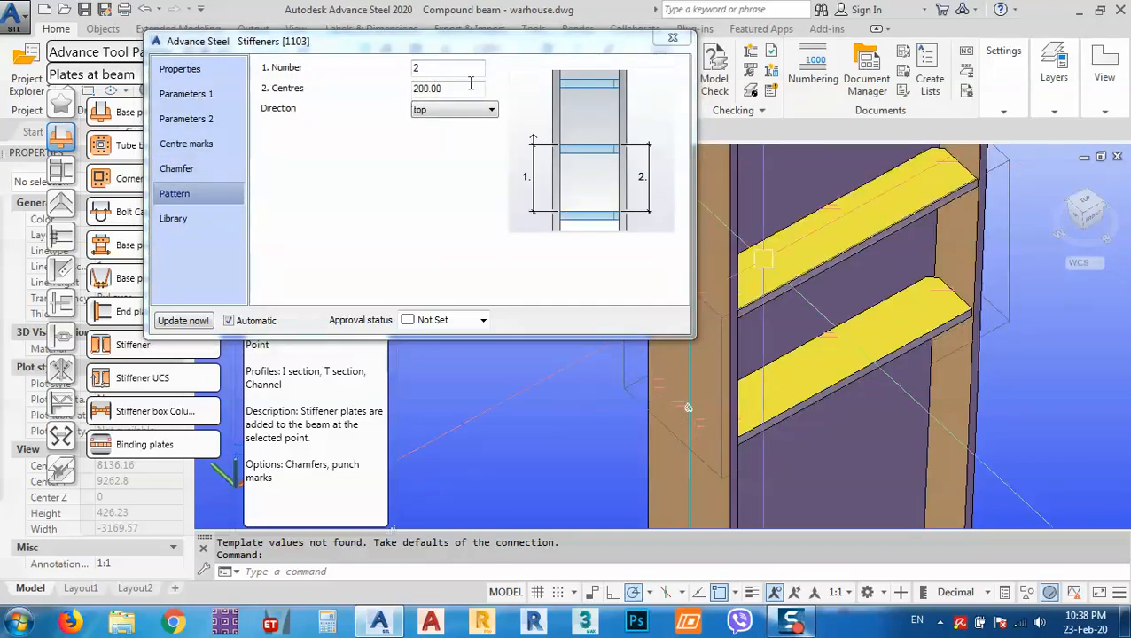
left_click_drag(470, 87, 348, 108)
type("100")
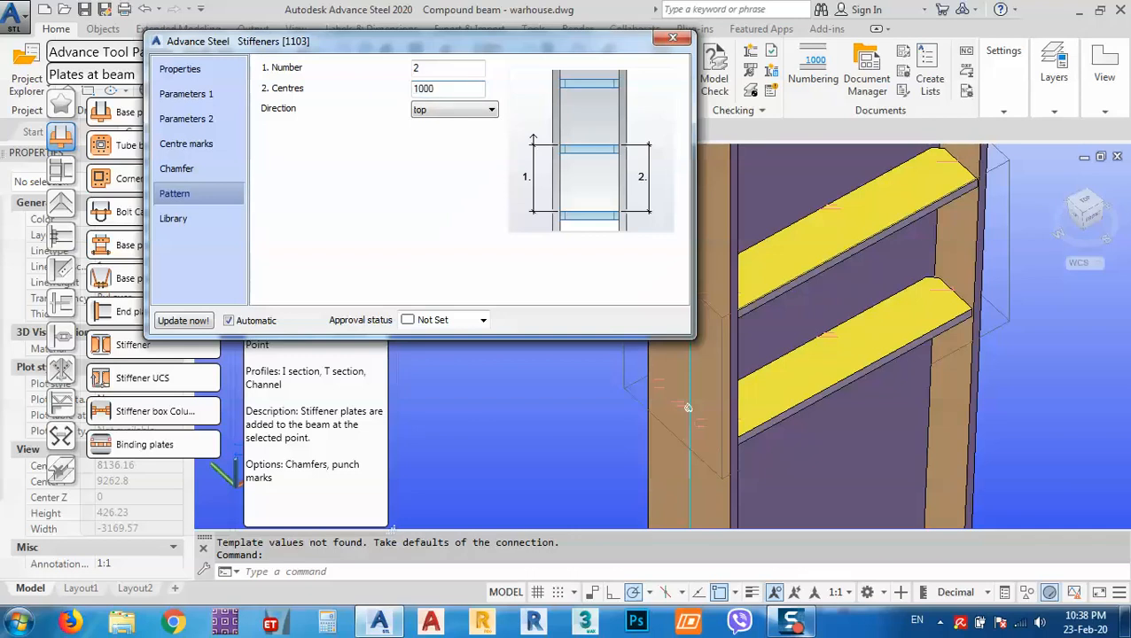
type("0")
key("Return")
scroll(831, 300, "down", 5)
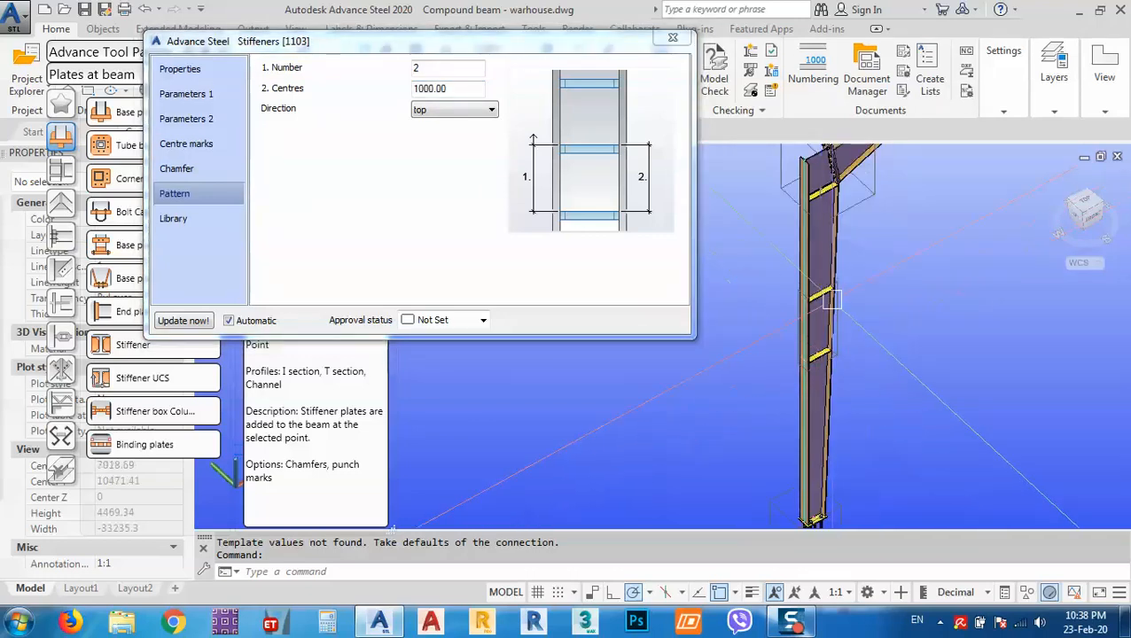
scroll(831, 300, "down", 2)
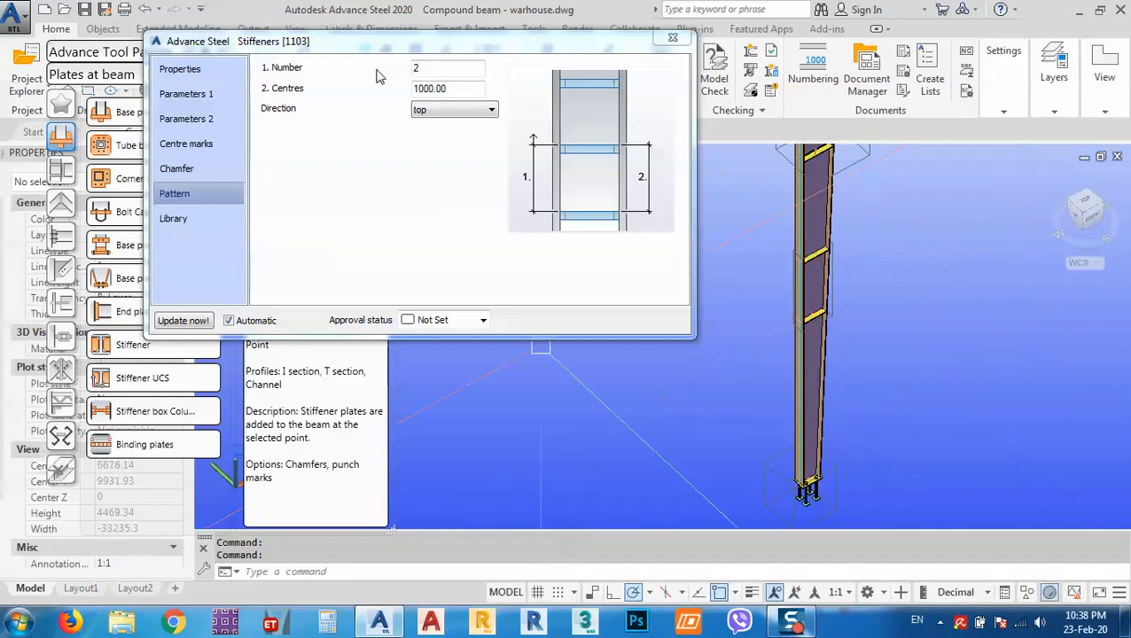
Extend the stiffener pattern in both directions, set its centres to 1500, and close the stiffener settings.
left_click(434, 110)
left_click(429, 142)
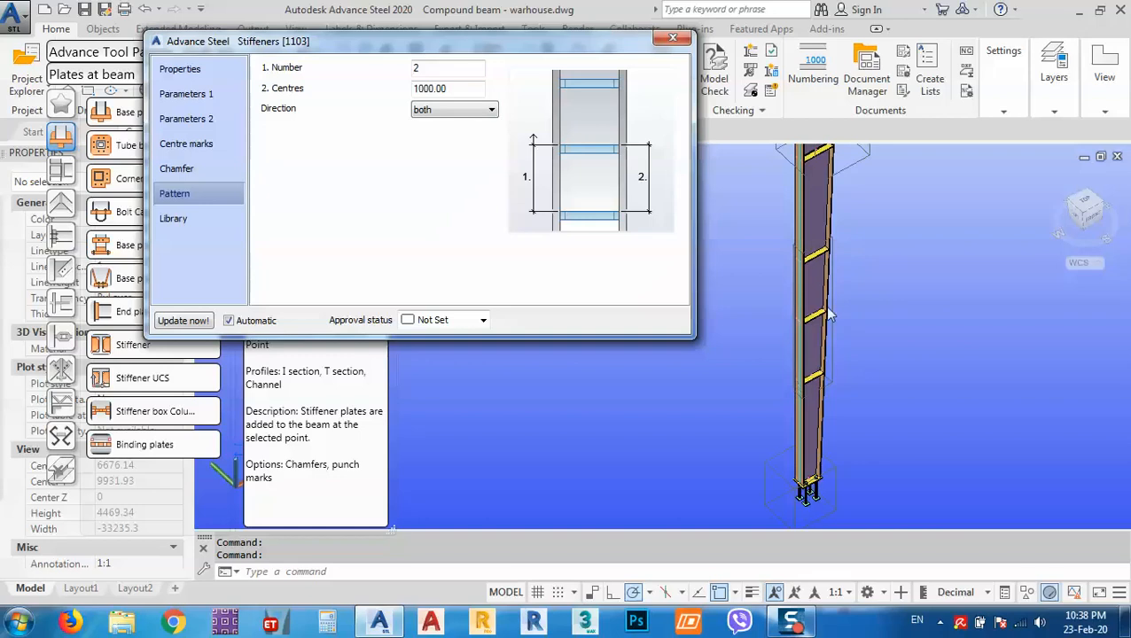
double_click(450, 89)
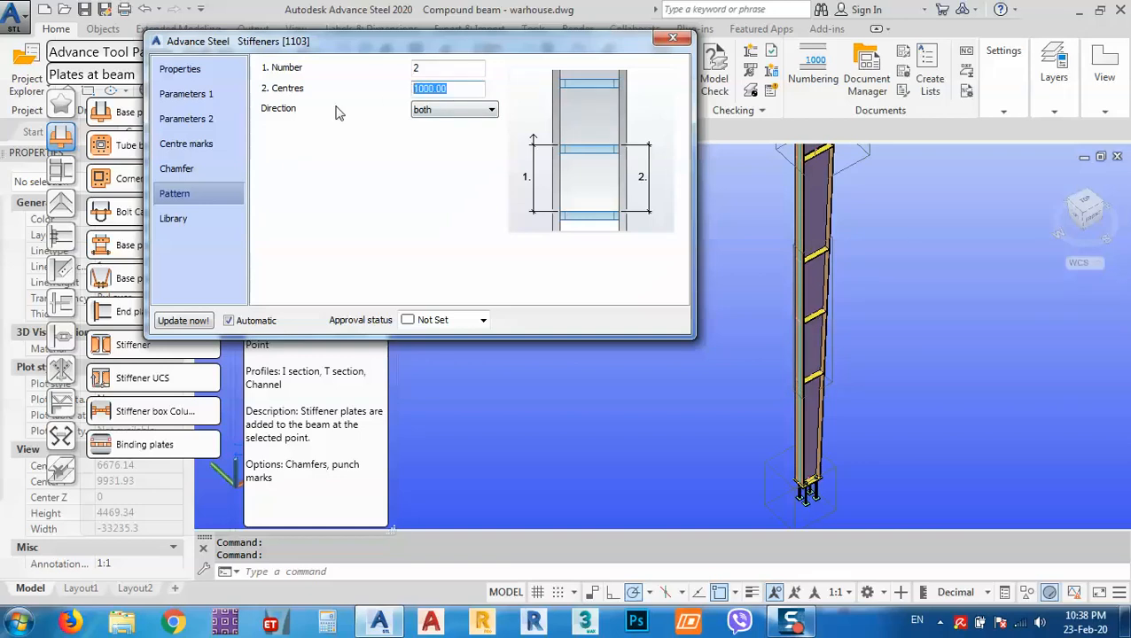
type("1500")
key("Return")
middle_click_drag(840, 336, 839, 406)
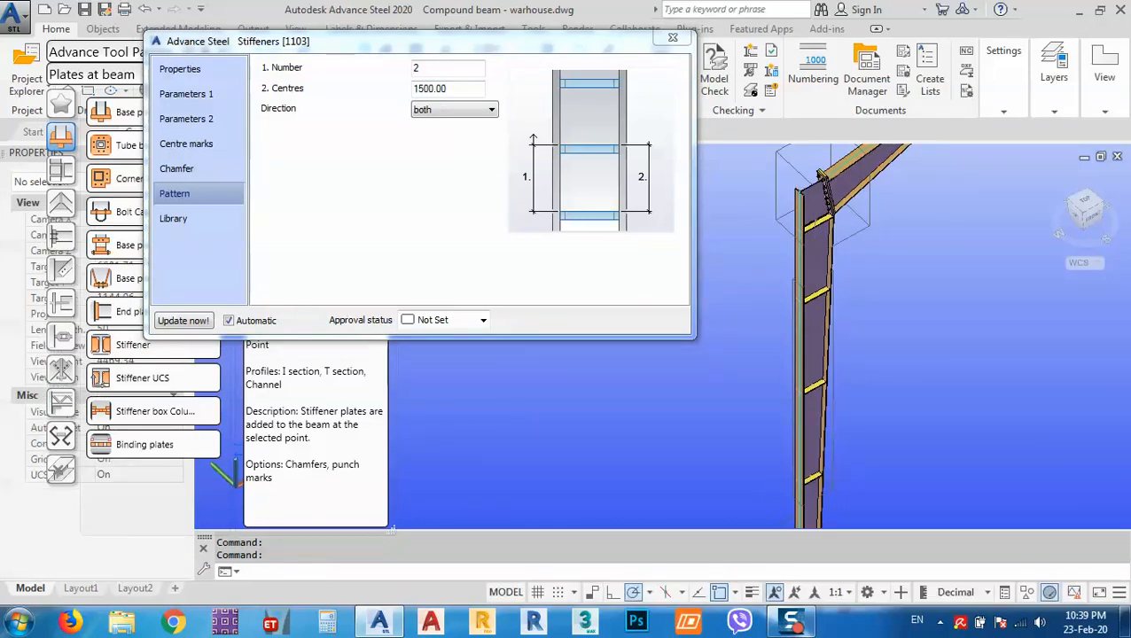
left_click(673, 39)
Examine the patterned stiffeners along the column from the rafter joint down to the base plate.
right_click(853, 306)
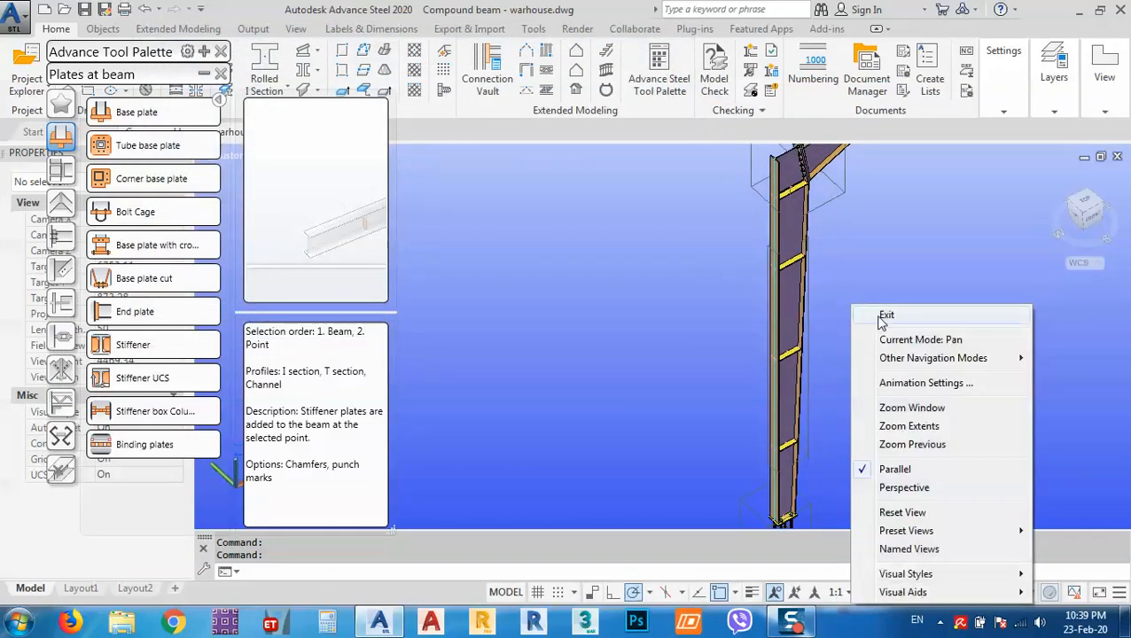
left_click(881, 319)
scroll(802, 266, "up", 5)
middle_click_drag(771, 232, 795, 294, "shift")
scroll(806, 259, "up", 3)
scroll(879, 343, "down", 6)
middle_click_drag(853, 402, 746, 254)
middle_click_drag(740, 420, 724, 291)
scroll(724, 290, "down", 1)
scroll(724, 290, "down", 1)
middle_click_drag(712, 431, 714, 399)
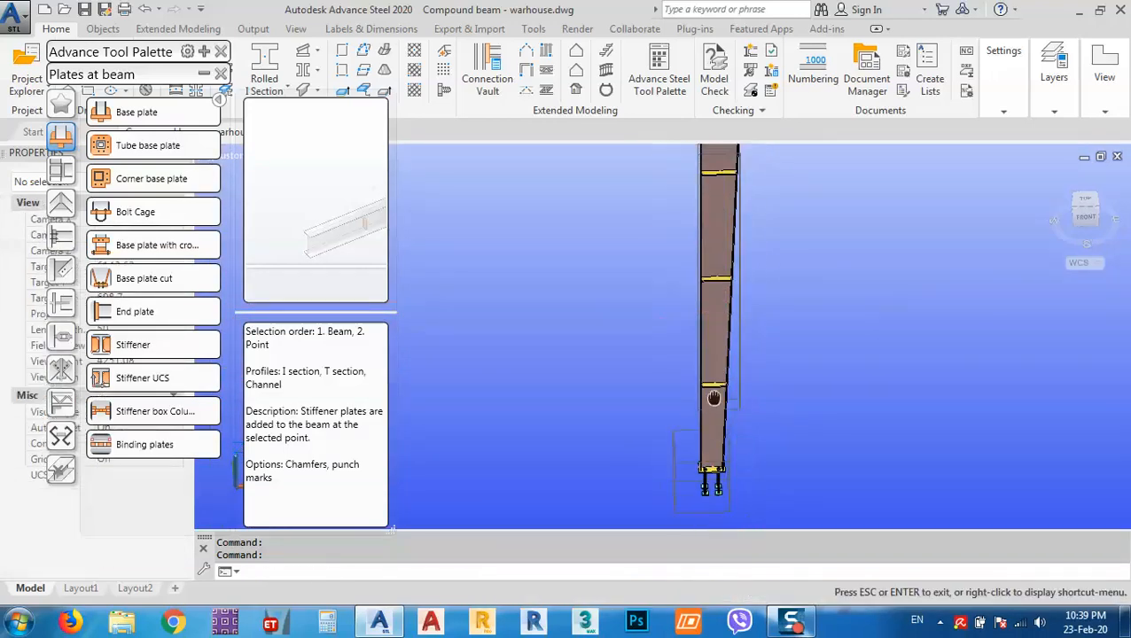
middle_click_drag(714, 221, 720, 245)
scroll(729, 310, "up", 5)
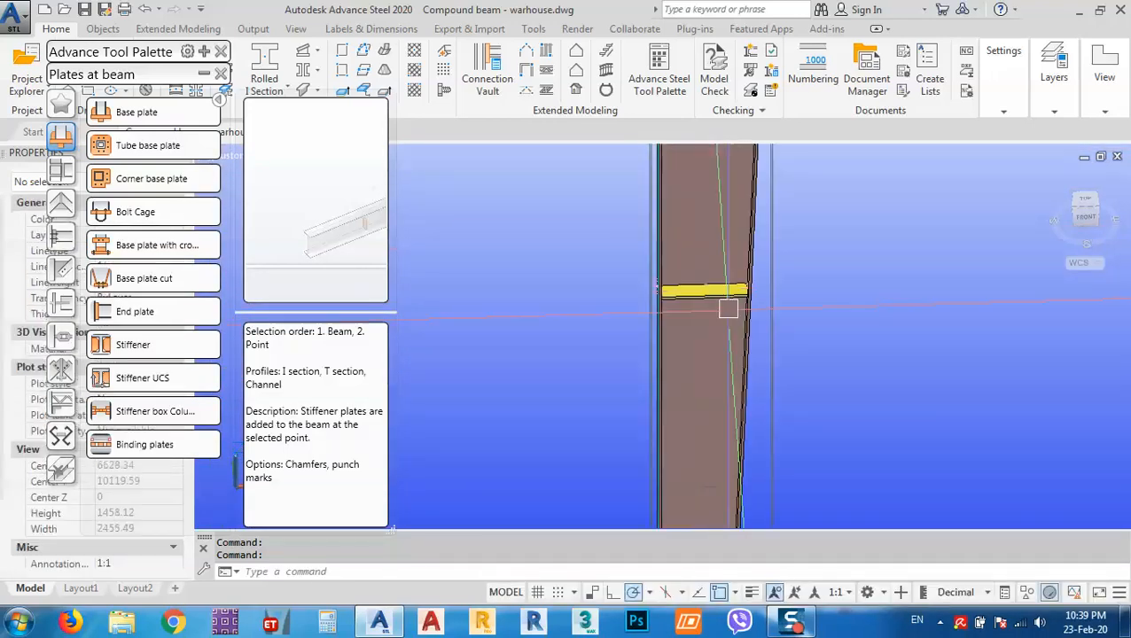
Reopen the joint properties of a patterned column stiffener and set its offset plate to beam to 0.
left_click(726, 294)
right_click(560, 277)
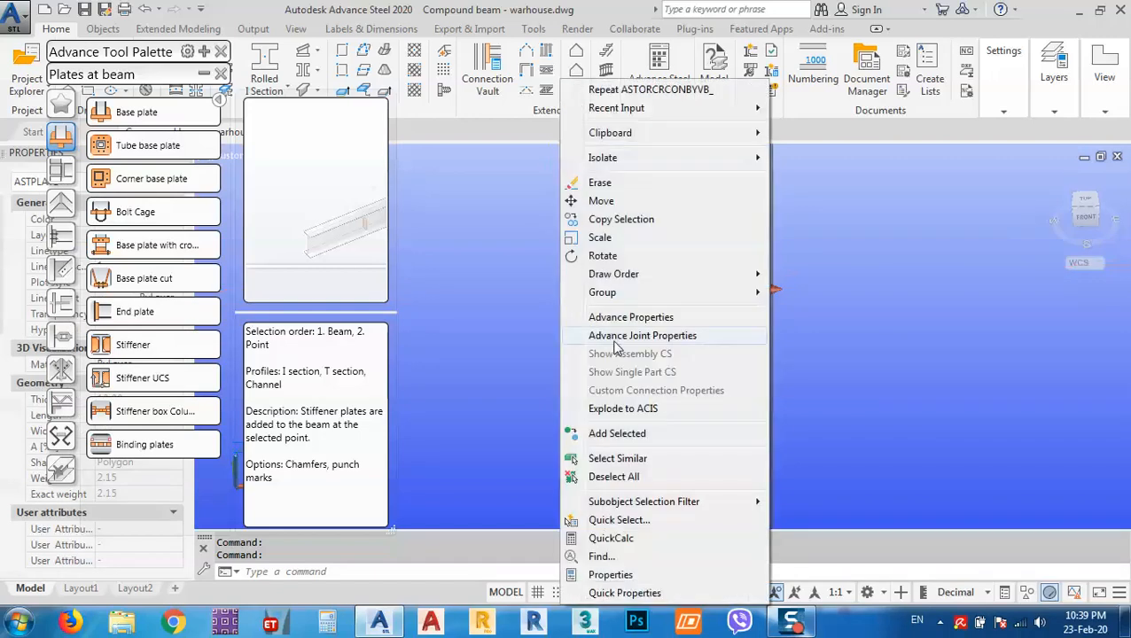
left_click(617, 337)
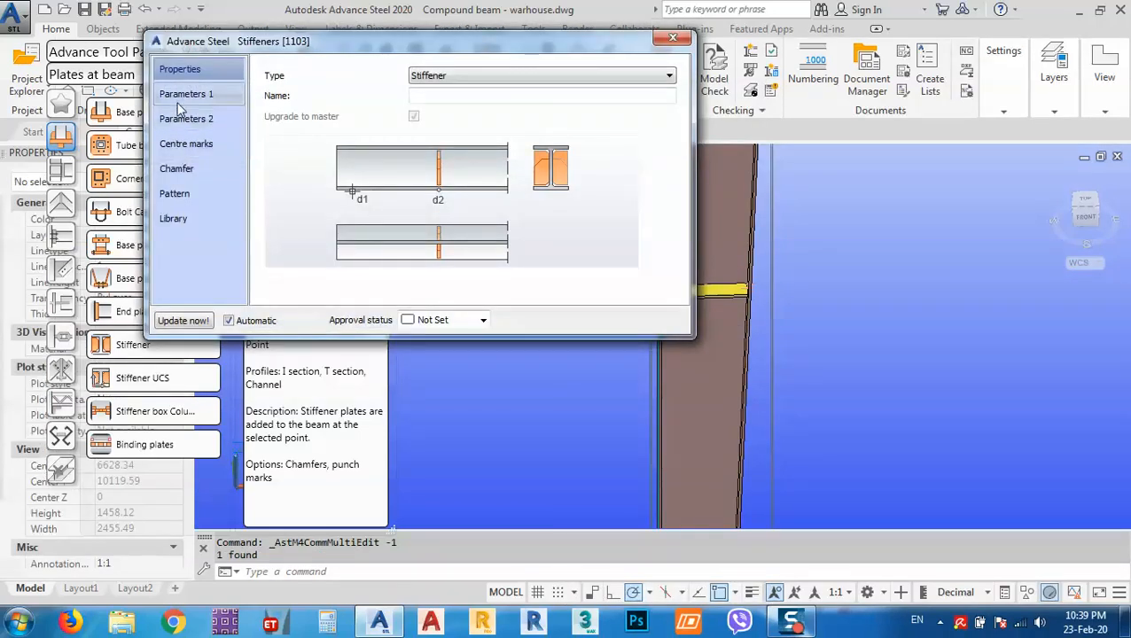
left_click(182, 95)
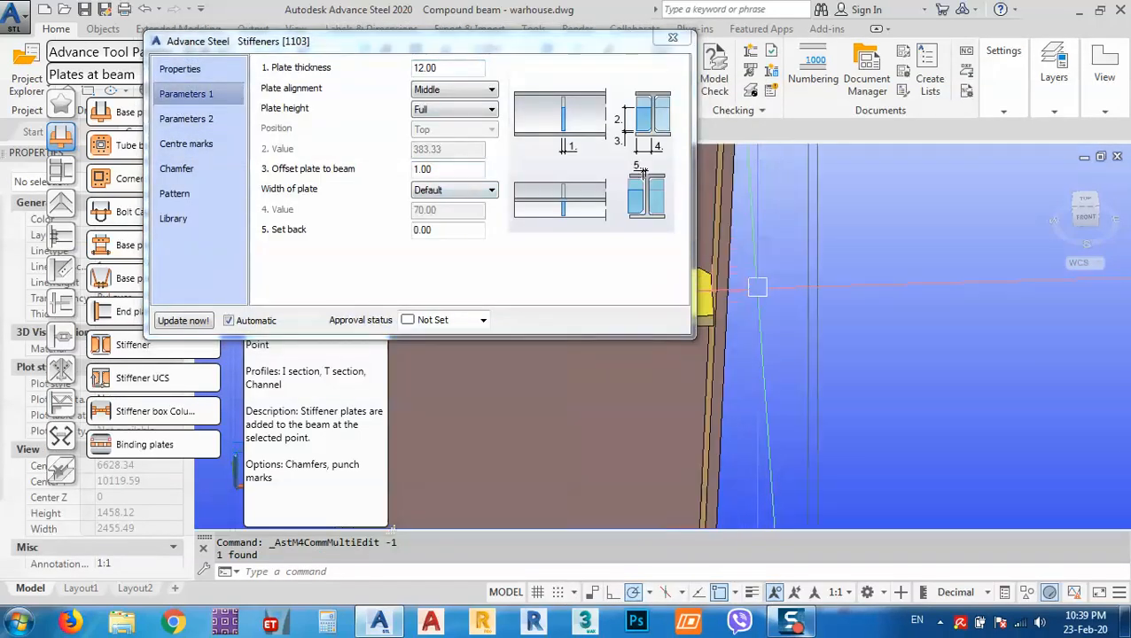
scroll(743, 288, "up", 3)
middle_click_drag(739, 287, 982, 359)
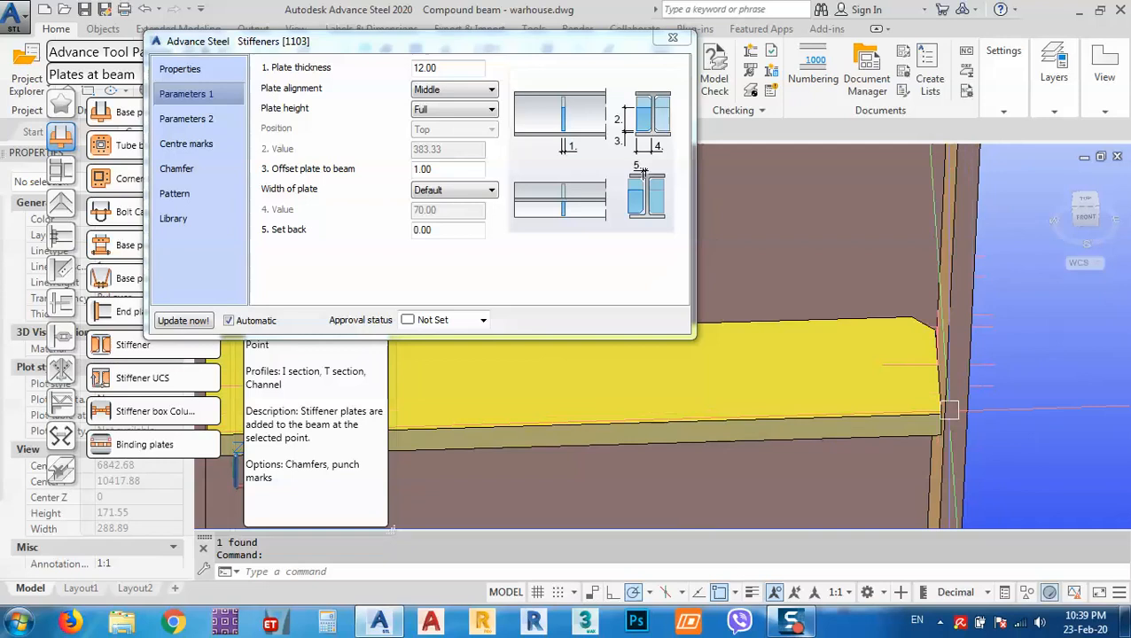
left_click(461, 170)
type("0")
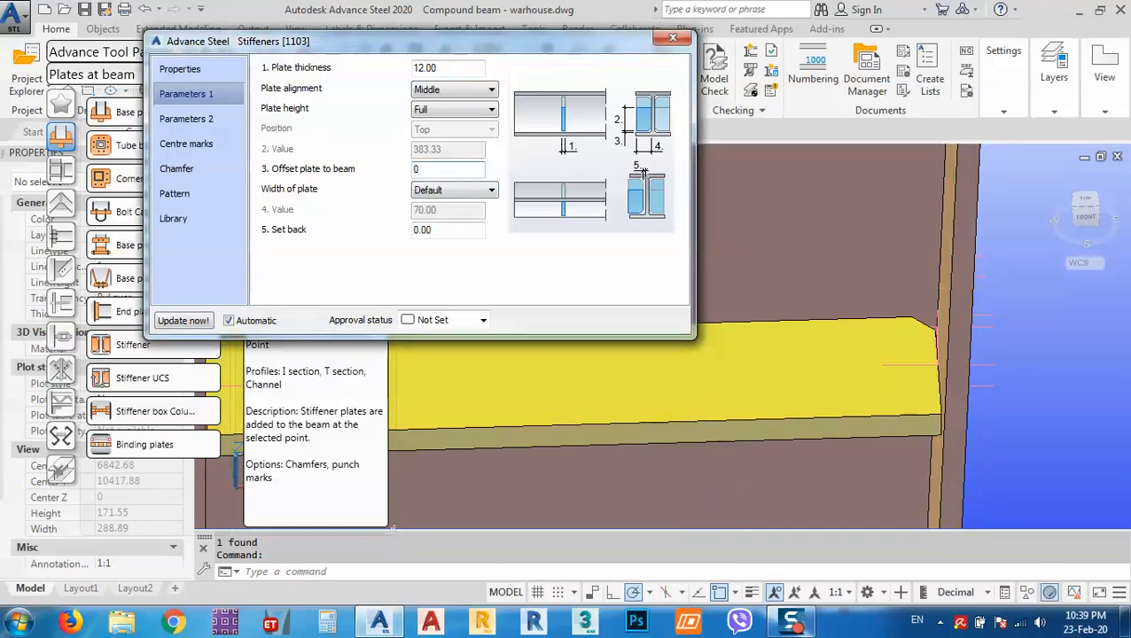
key("Return")
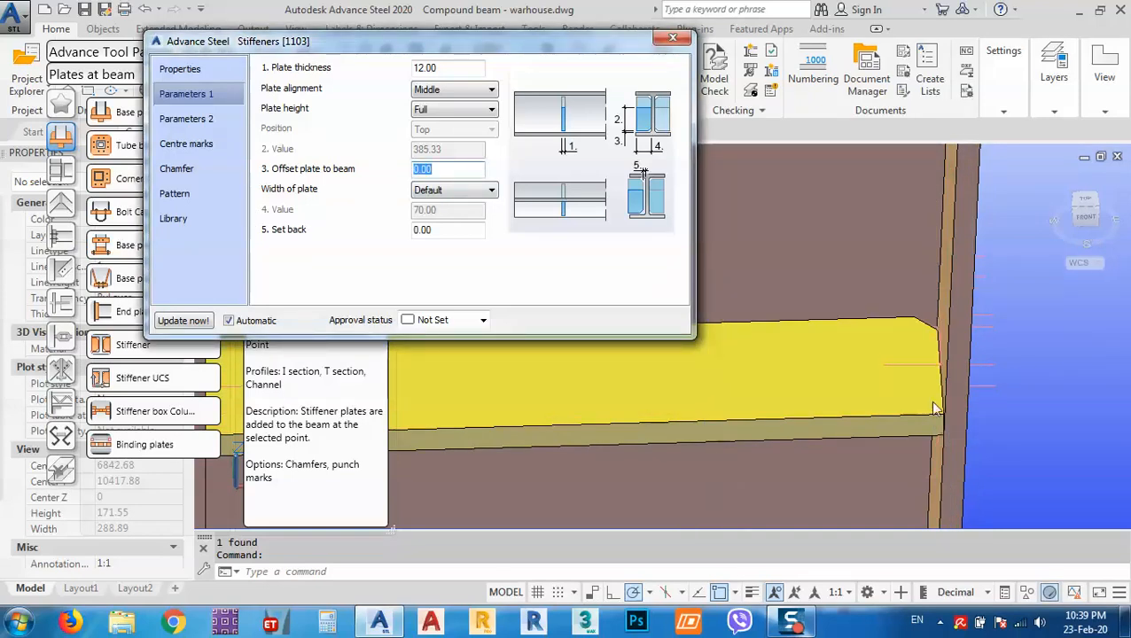
Try defining the stiffener's width of plate by Value as 50, and return it to Default.
scroll(940, 417, "down", 4)
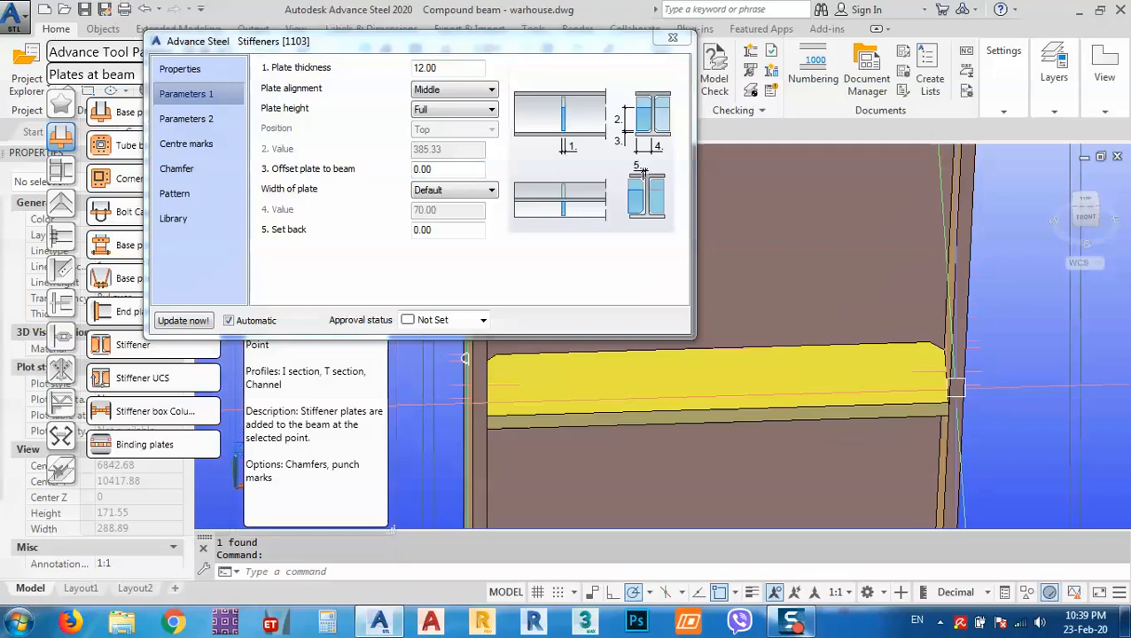
middle_click_drag(940, 424, 809, 466, "shift")
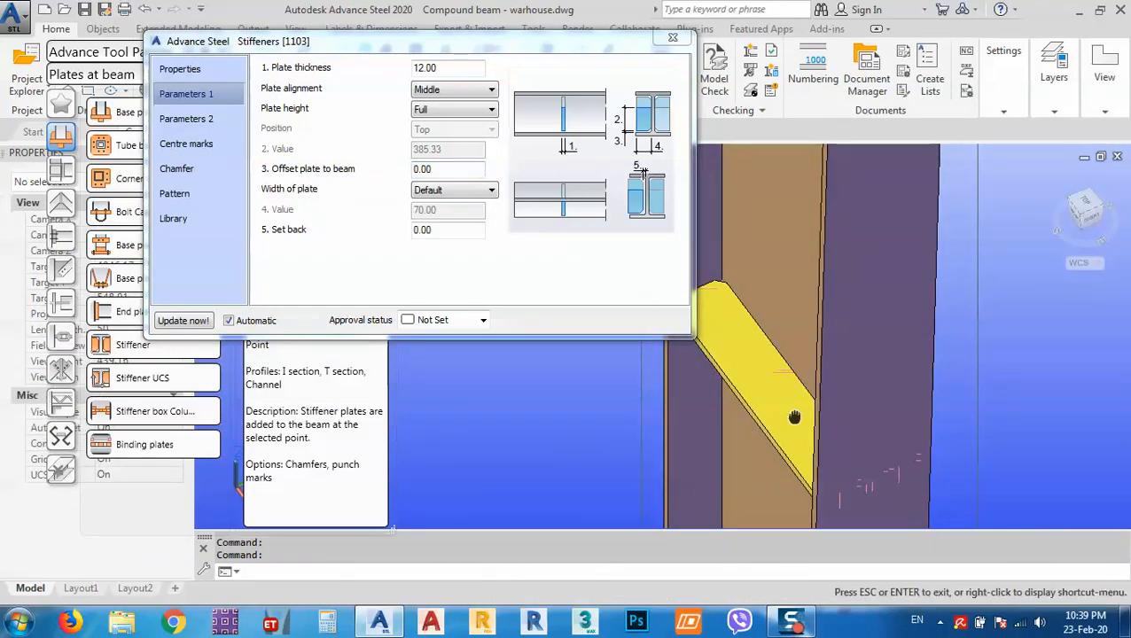
left_click_drag(757, 328, 942, 367)
right_click(833, 352)
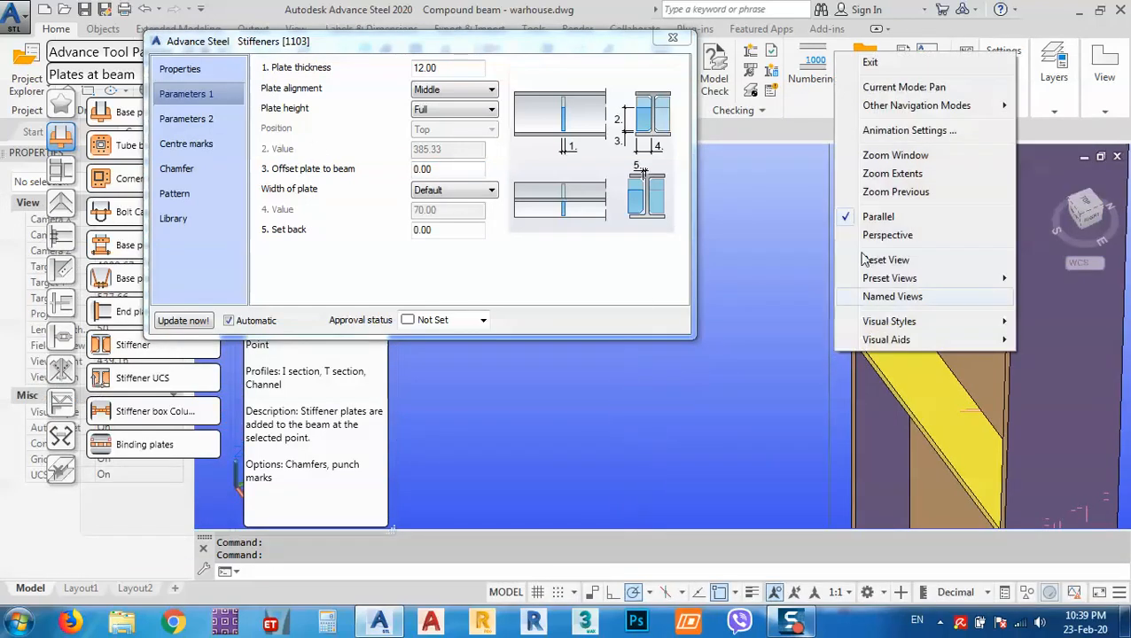
left_click(859, 70)
scroll(843, 341, "up", 5)
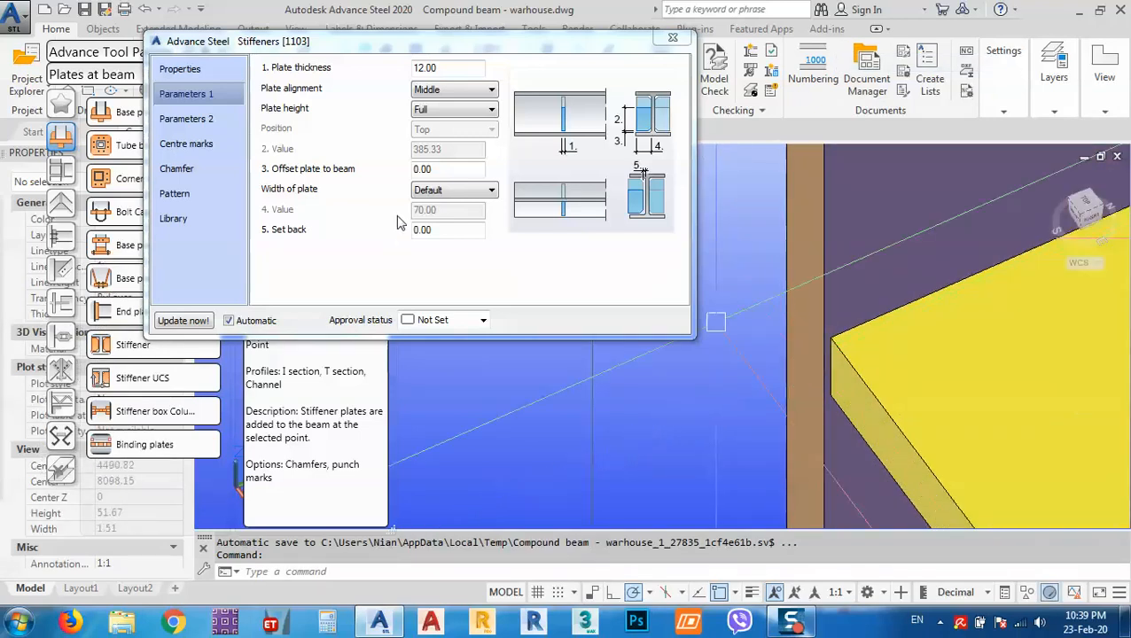
left_click(448, 192)
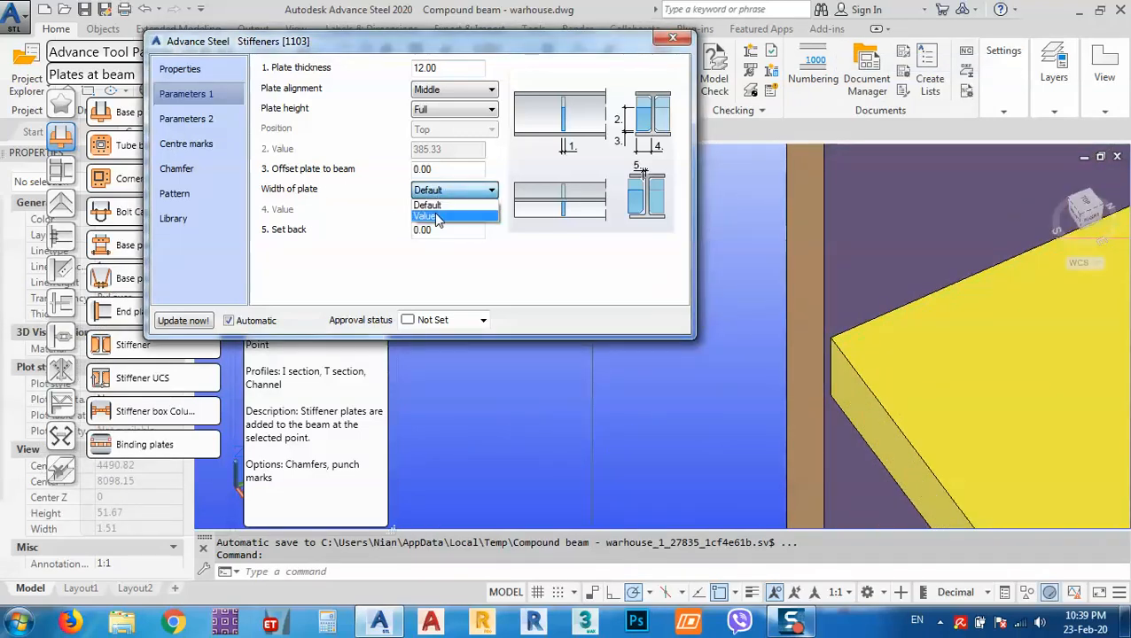
left_click(424, 218)
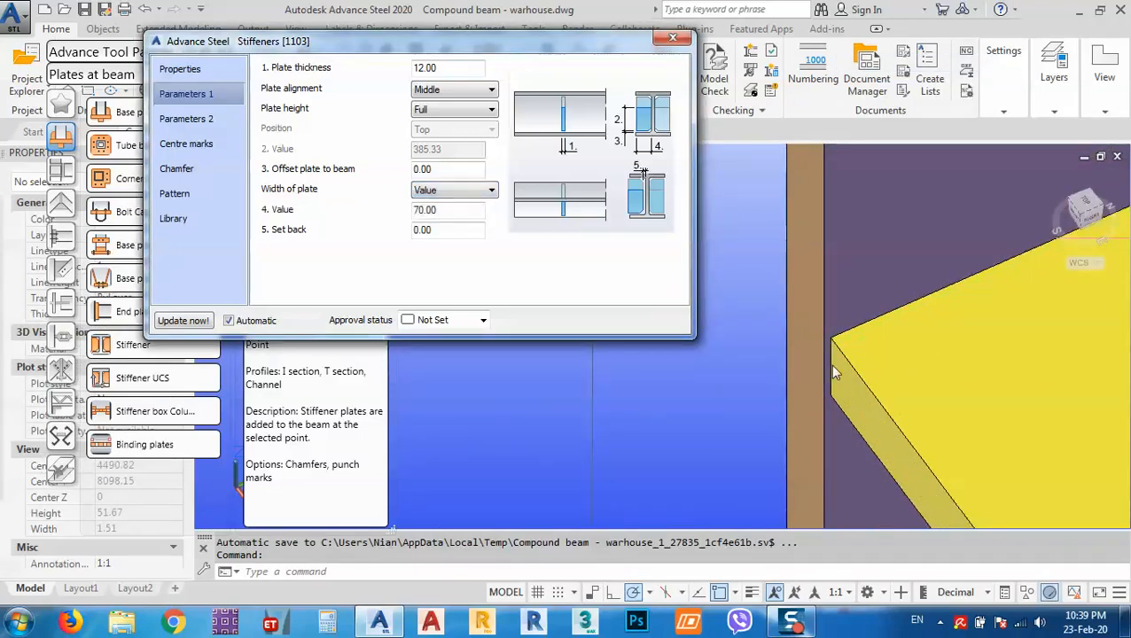
left_click_drag(453, 213, 377, 229)
type("50")
key("Return")
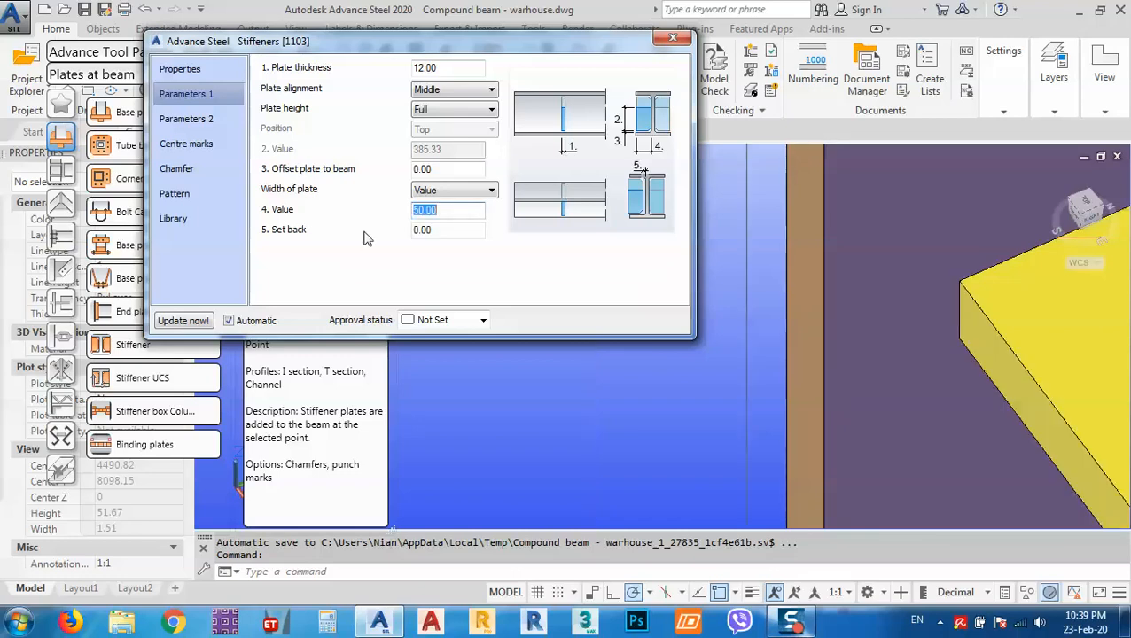
left_click(451, 195)
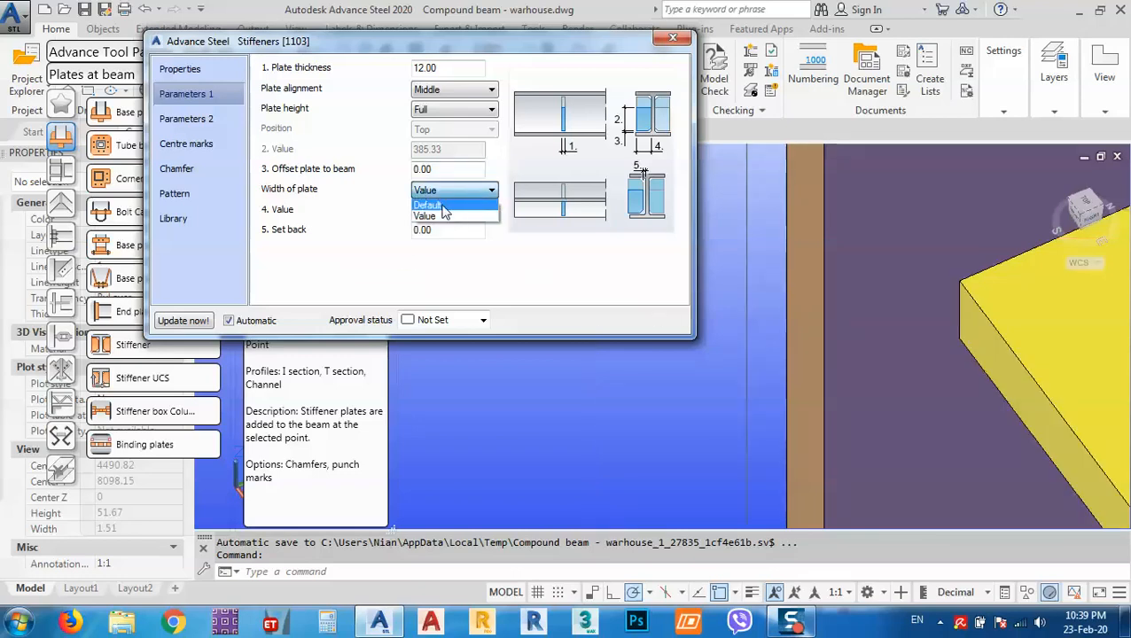
left_click(442, 206)
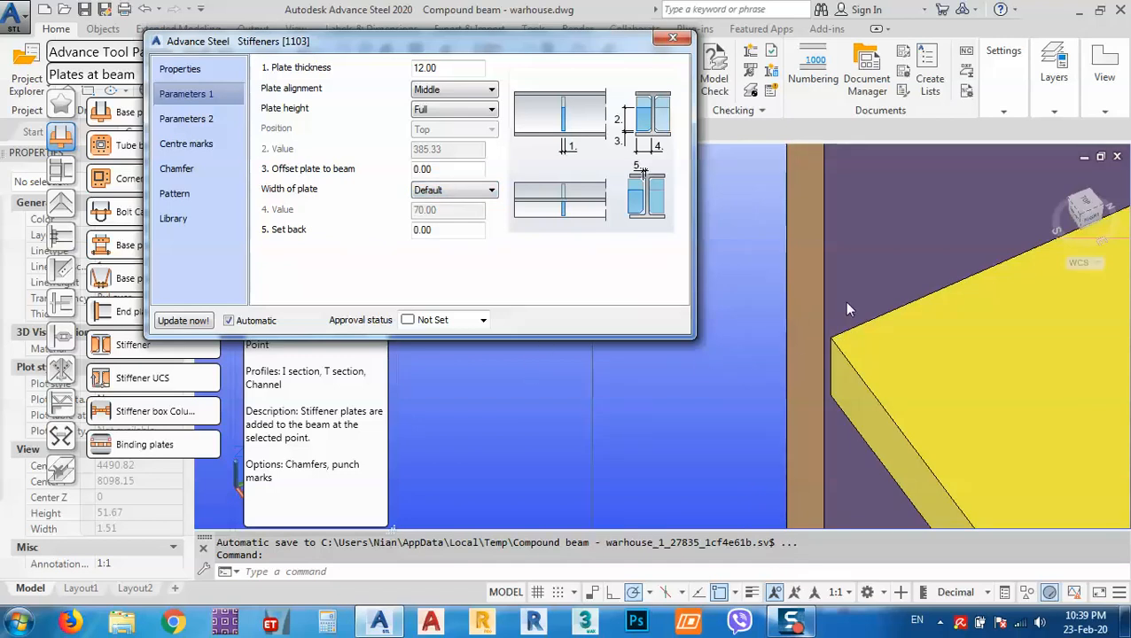
Review the stiffener's set back, corner, centre marks, chamfer and pattern settings, and close them.
scroll(874, 356, "down", 5)
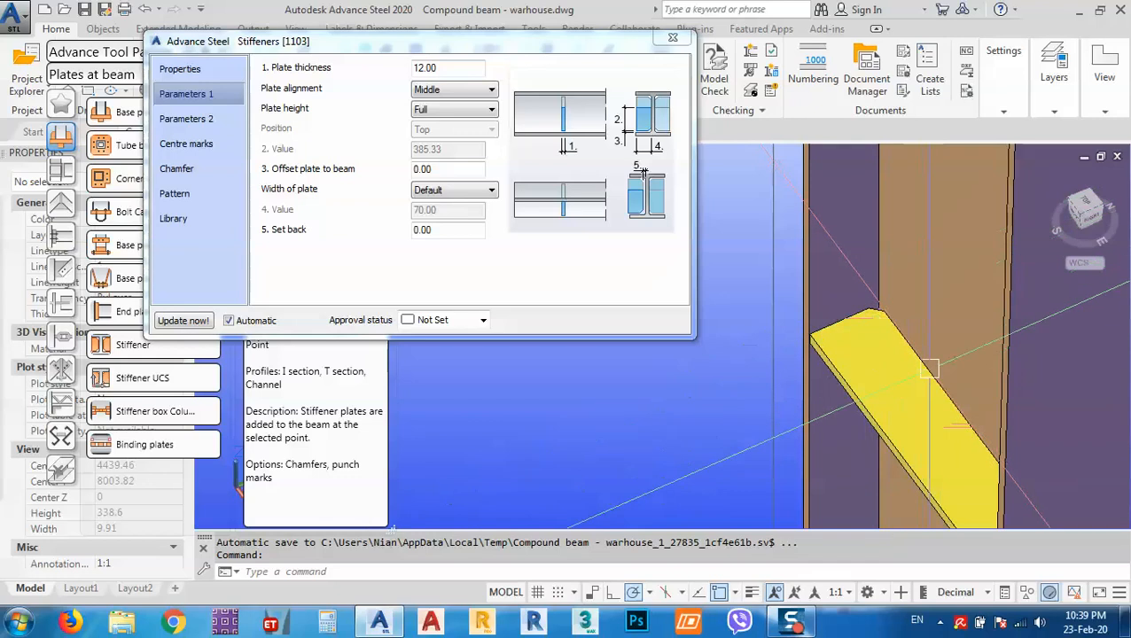
left_click_drag(447, 230, 342, 236)
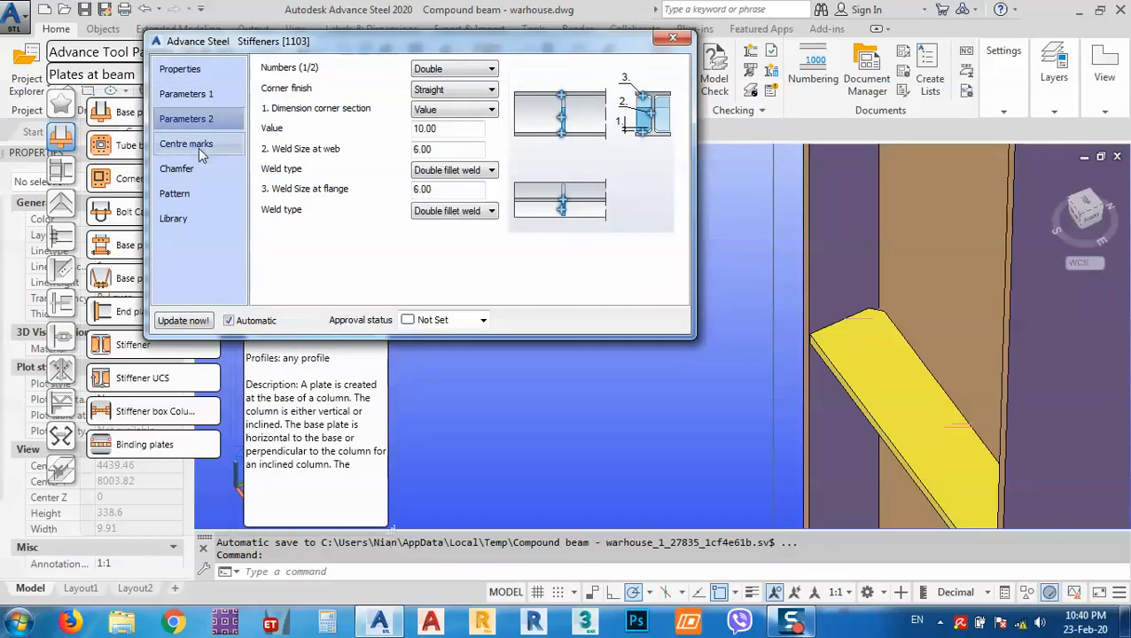
left_click(198, 147)
left_click(188, 171)
left_click(186, 195)
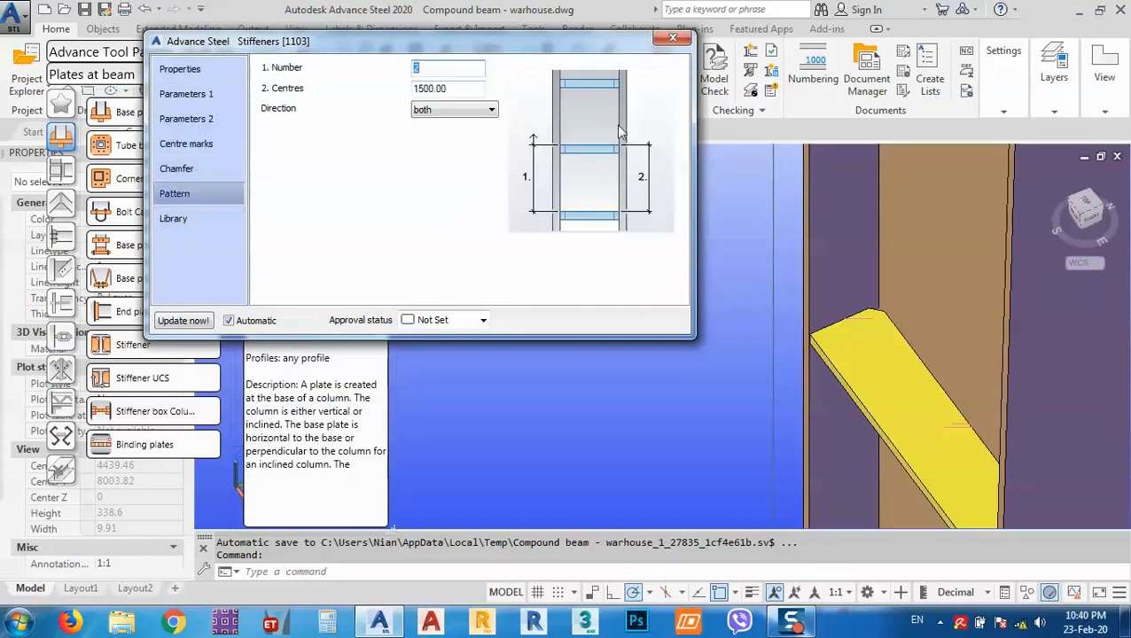
left_click(673, 38)
scroll(678, 350, "down", 10)
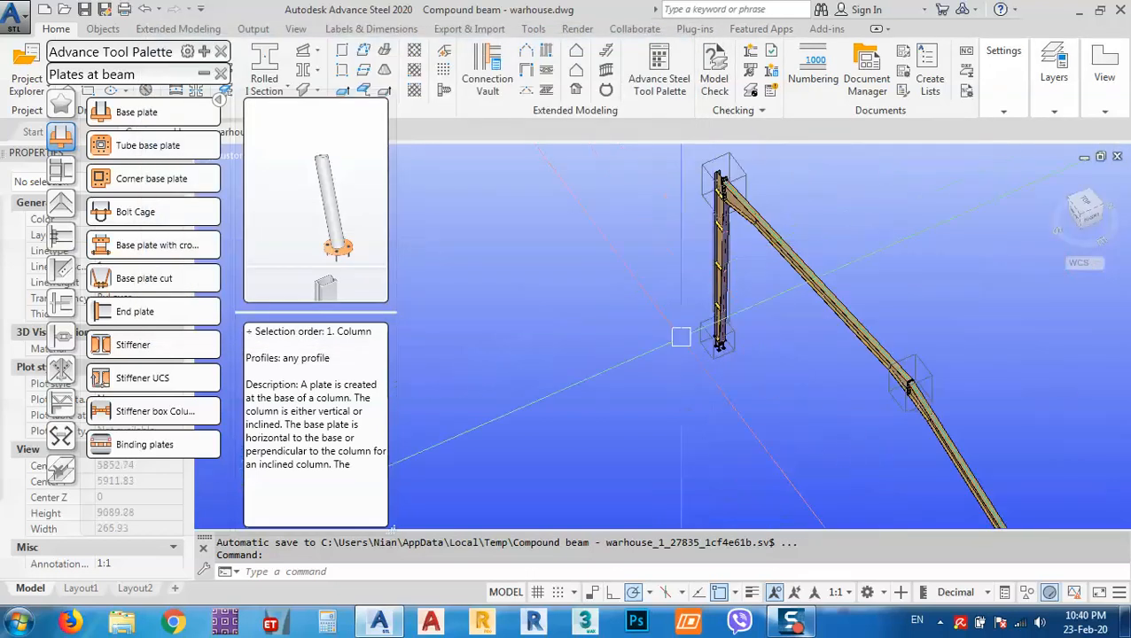
middle_click_drag(677, 351, 735, 293, "shift")
scroll(771, 334, "up", 5)
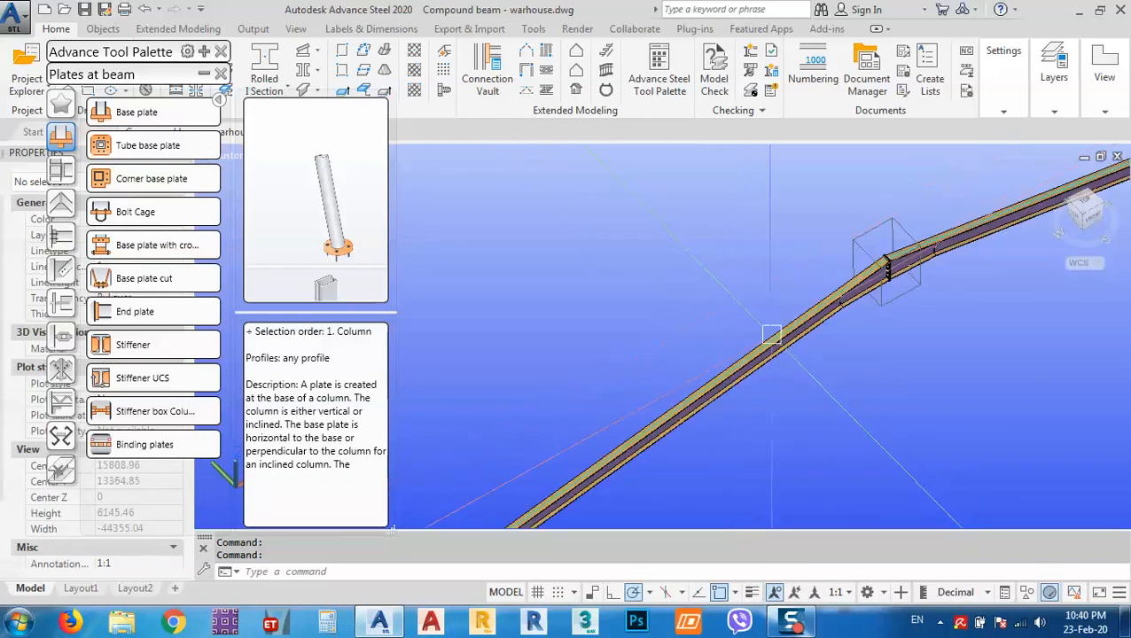
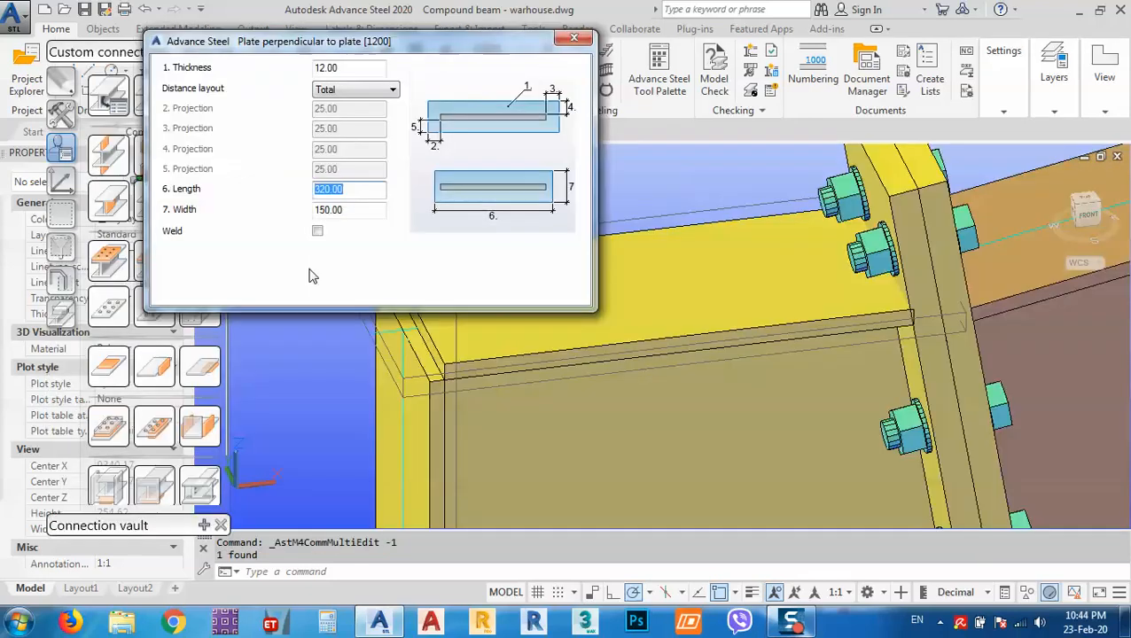
Set the total length of the plate perpendicular to the haunch plate to 320 and check its end at the bolted end plate.
type("320")
scroll(869, 340, "up", 5)
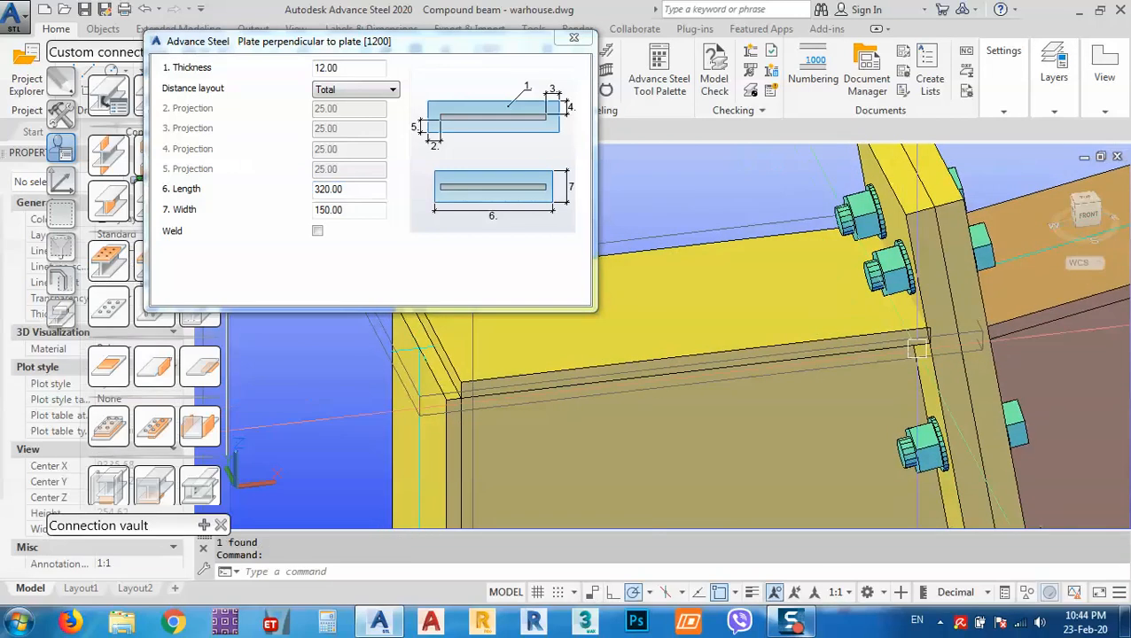
middle_click_drag(949, 335, 975, 324)
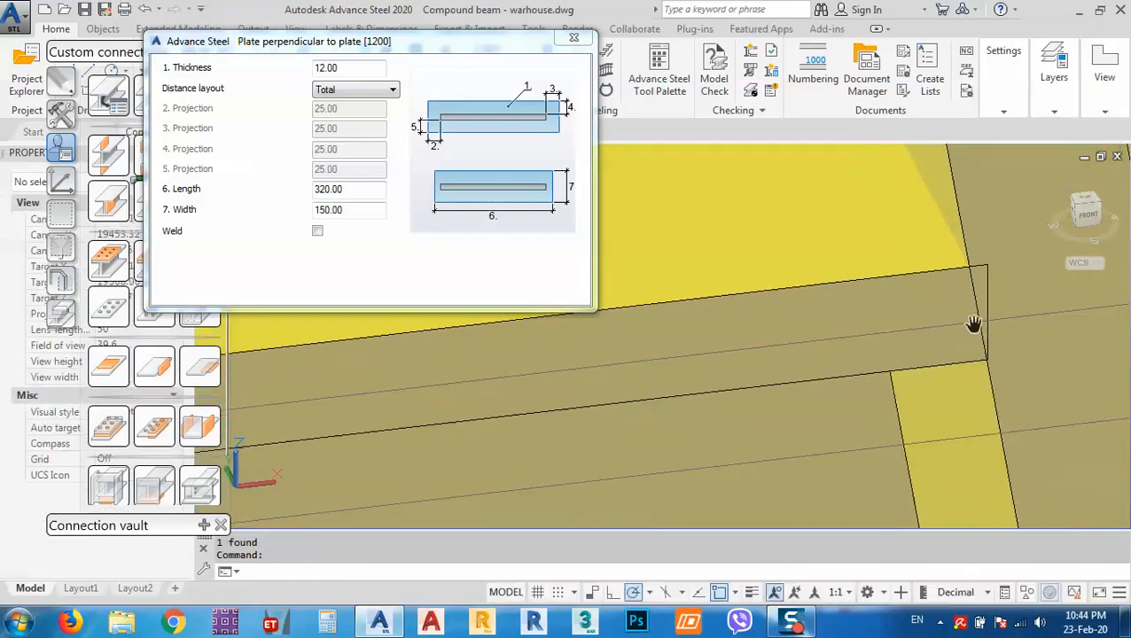
Check the ends of the plate perpendicular to the haunch plate and switch its distance layout to Projections.
scroll(946, 276, "down", 3)
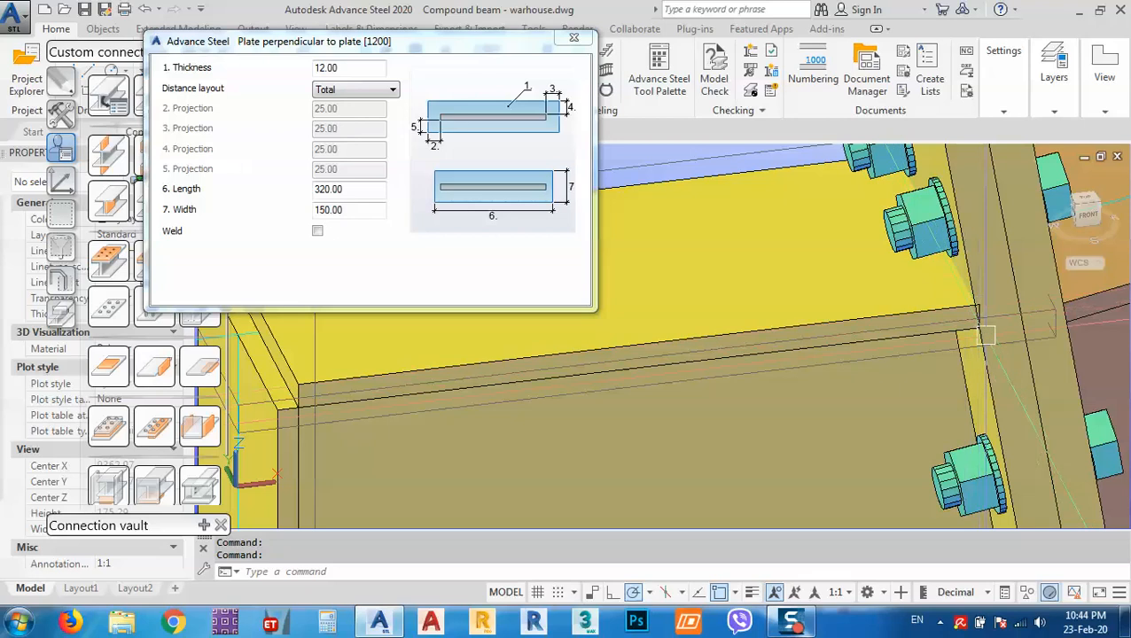
middle_click_drag(816, 342, 947, 351)
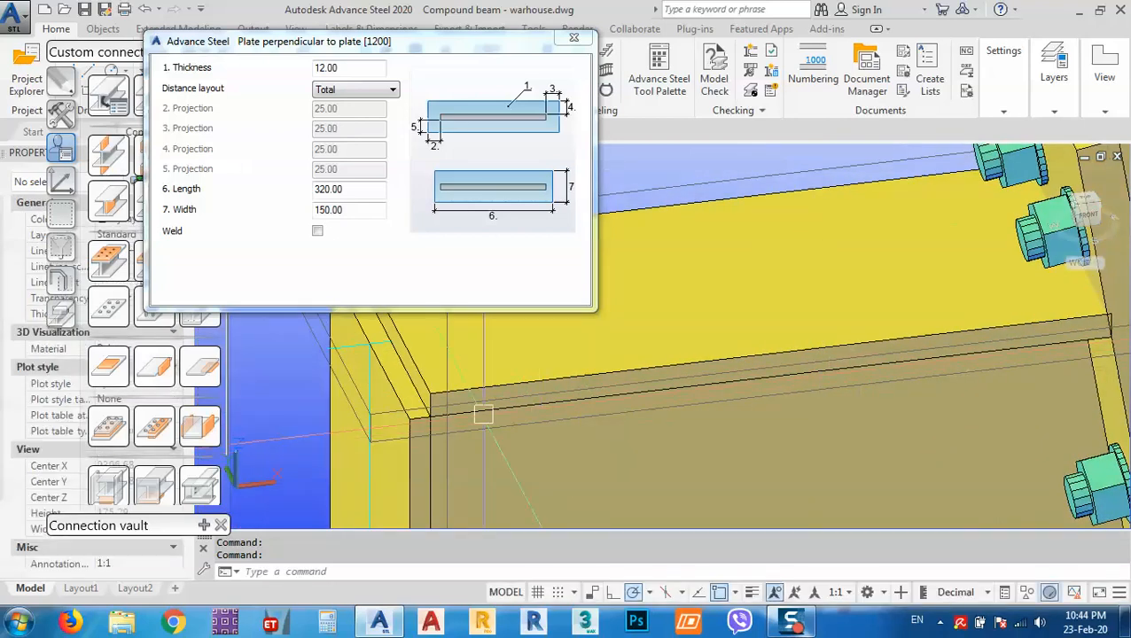
middle_click_drag(444, 416, 633, 417)
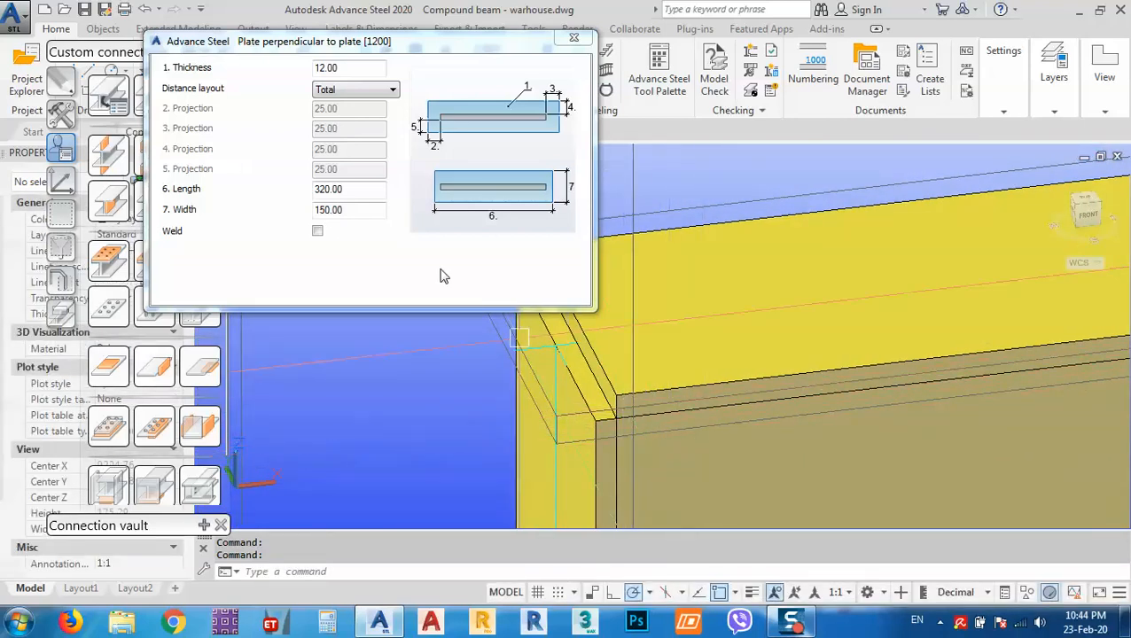
left_click(349, 92)
left_click(348, 92)
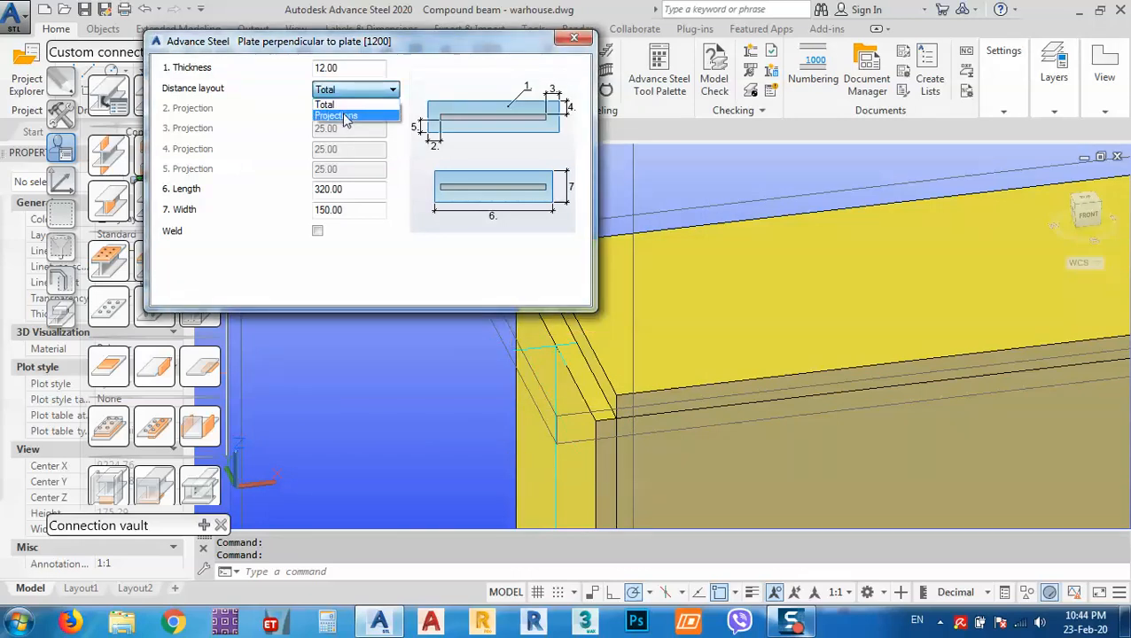
left_click(344, 116)
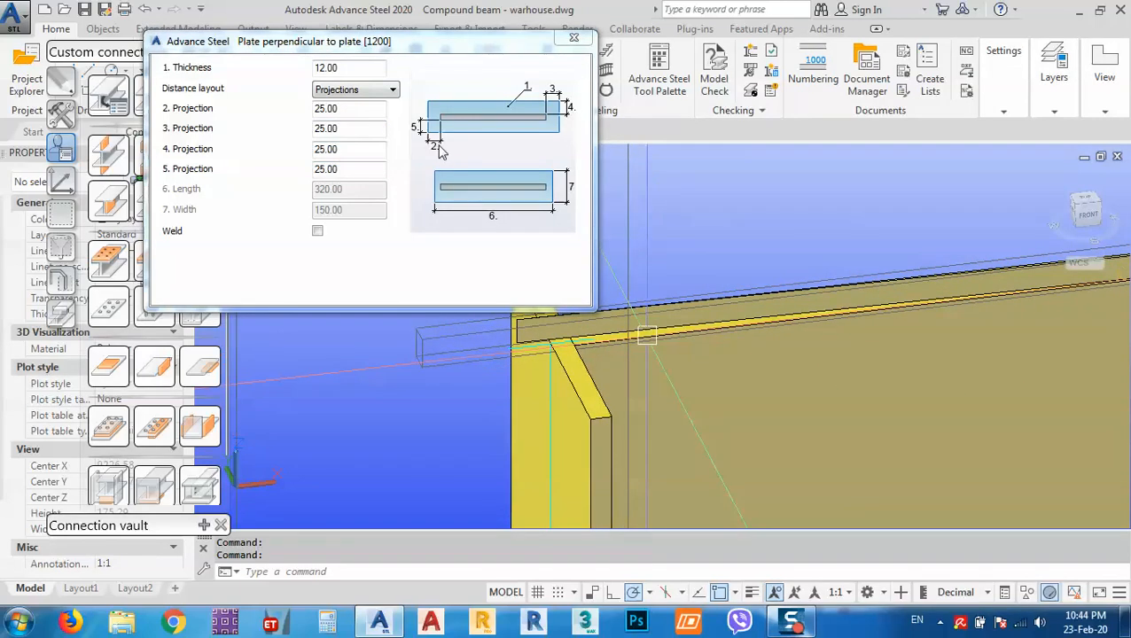
Set all four projections of the perpendicular plate to 0.
left_click(352, 110)
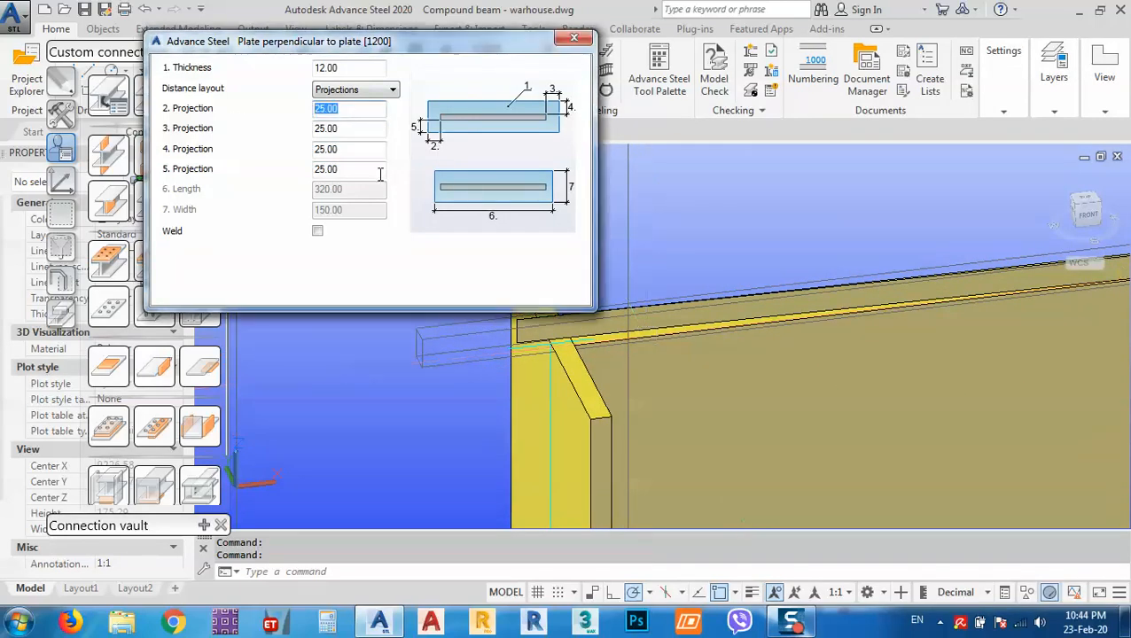
scroll(798, 329, "down", 4)
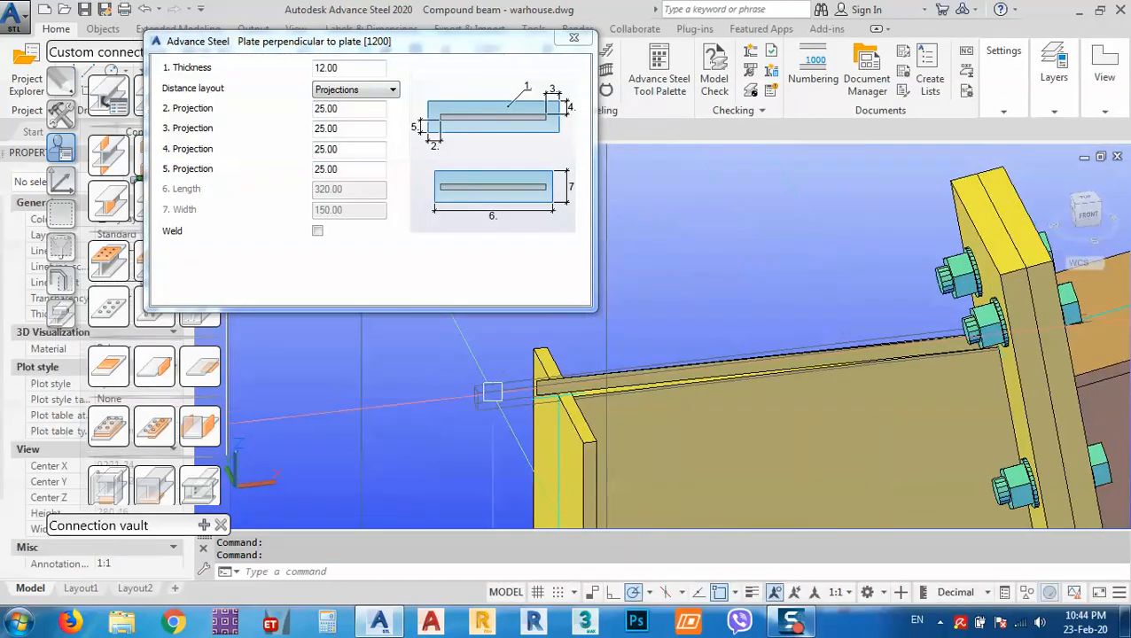
scroll(531, 386, "up", 5)
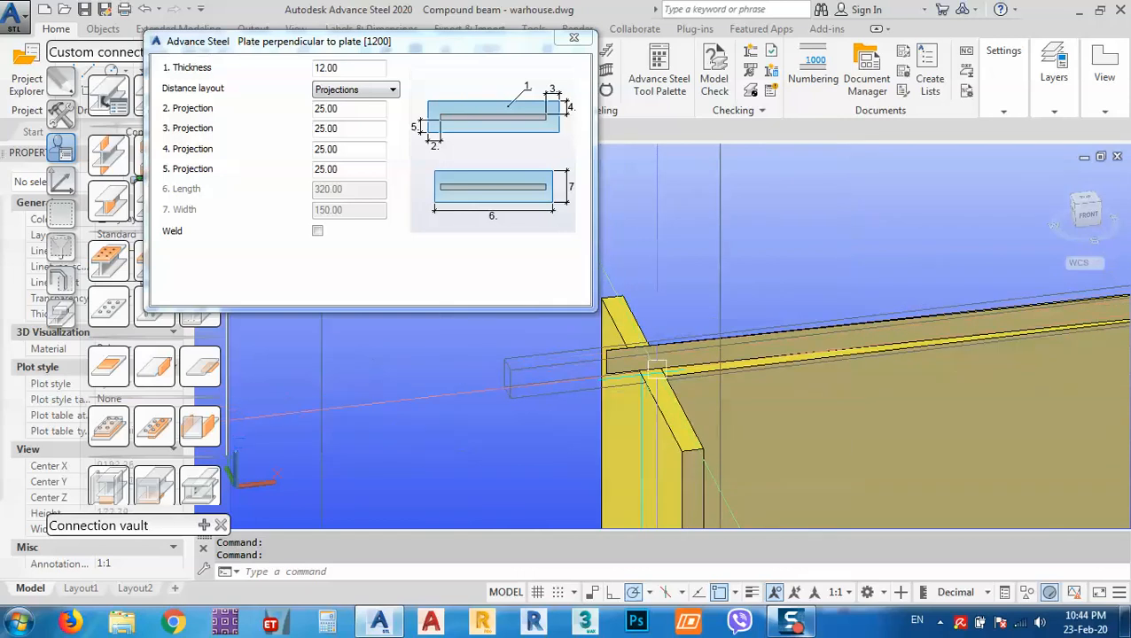
middle_click_drag(657, 370, 727, 404, "shift")
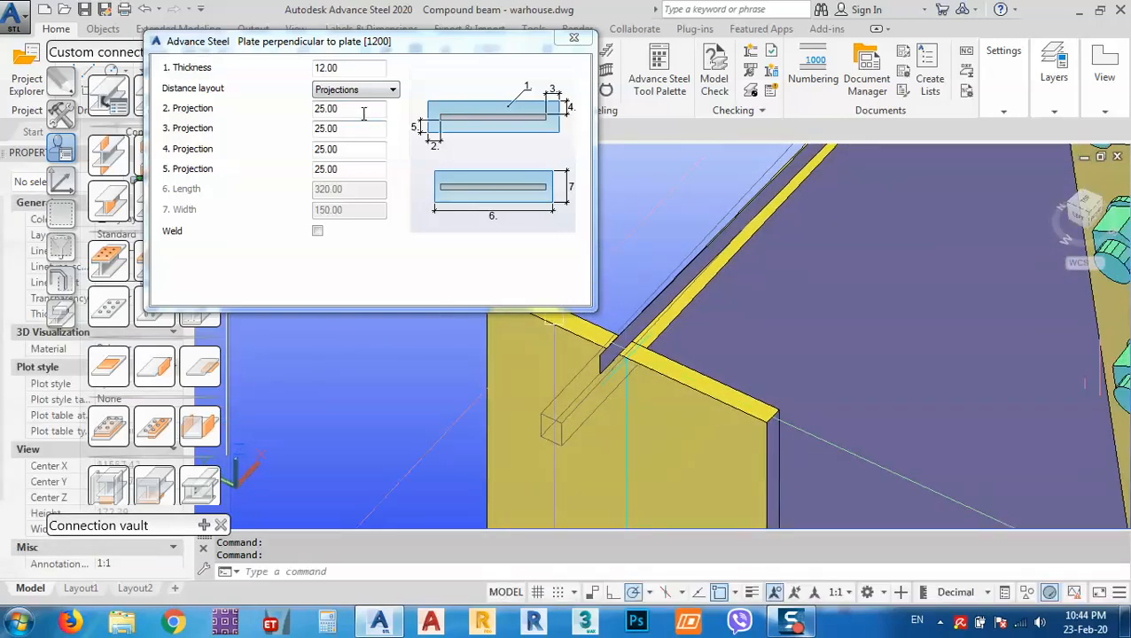
left_click(363, 113)
key("Return")
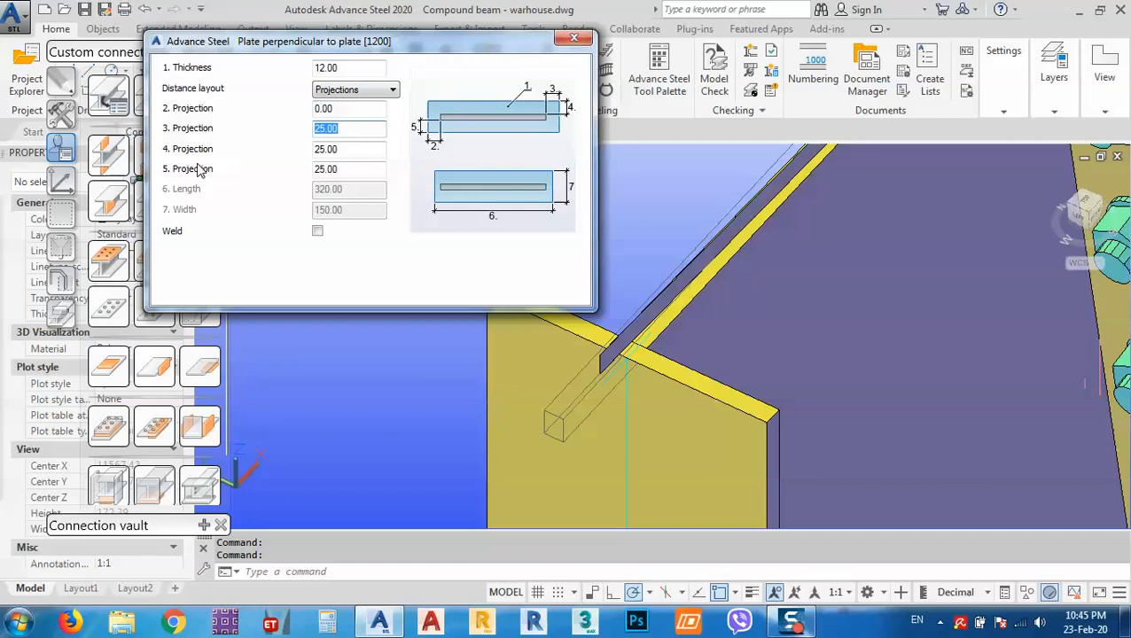
type("0")
key("Return")
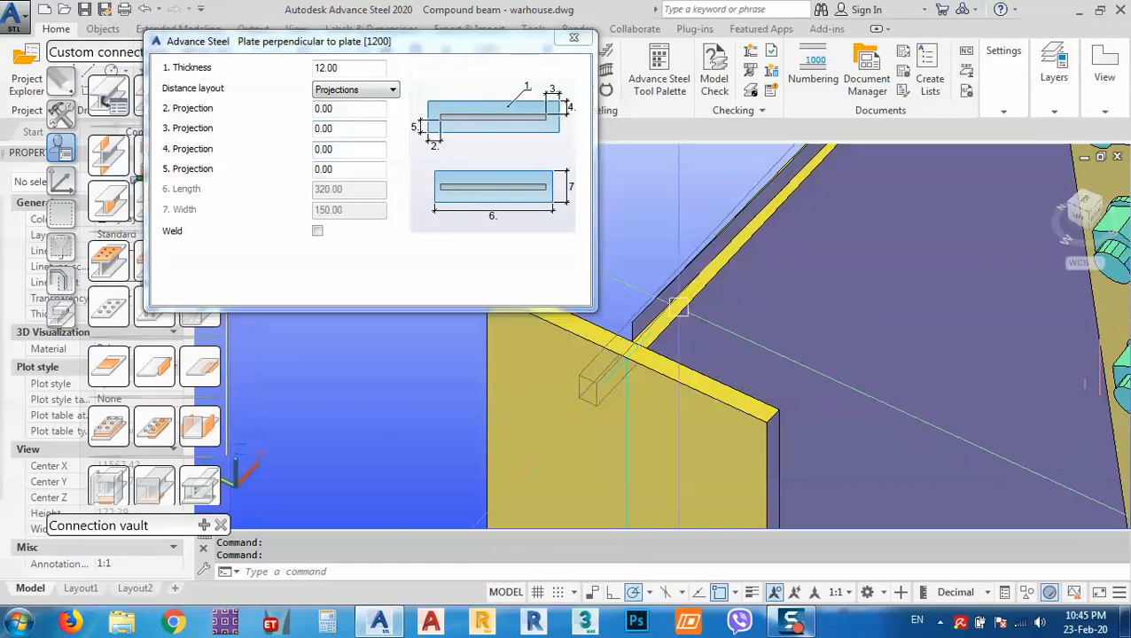
Check the plate at the bolted end plate and try a value of -50 for projection 2.
scroll(682, 310, "down", 5)
middle_click_drag(811, 186, 788, 263)
scroll(788, 259, "up", 5)
scroll(796, 236, "up", 2)
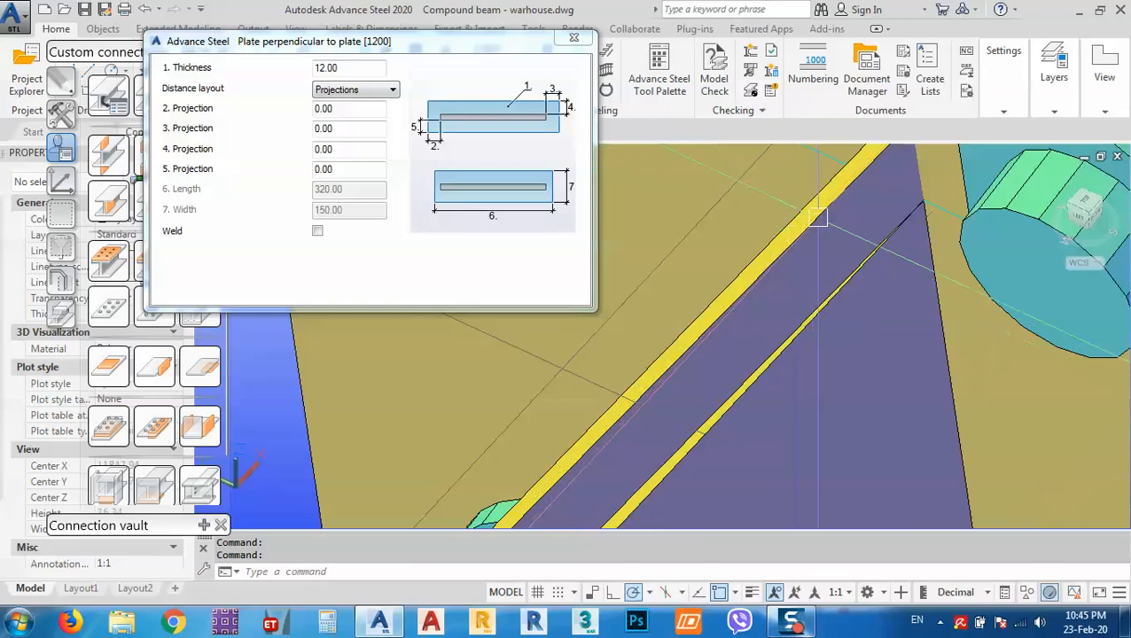
scroll(852, 202, "down", 3)
middle_click_drag(687, 340, 740, 298)
left_click(328, 110)
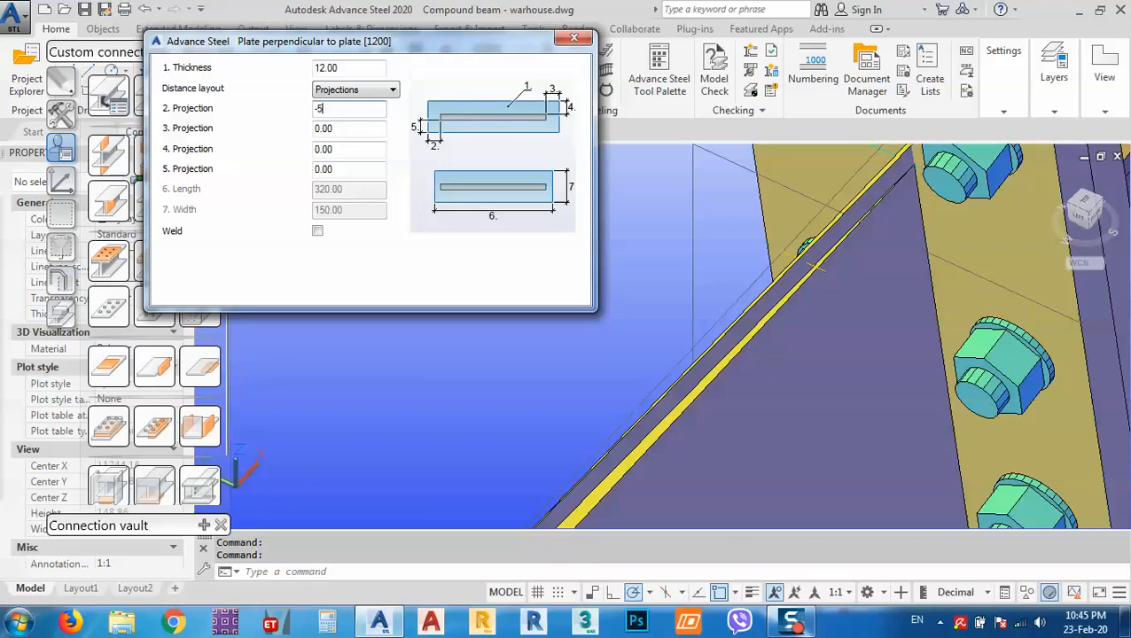
key("Return")
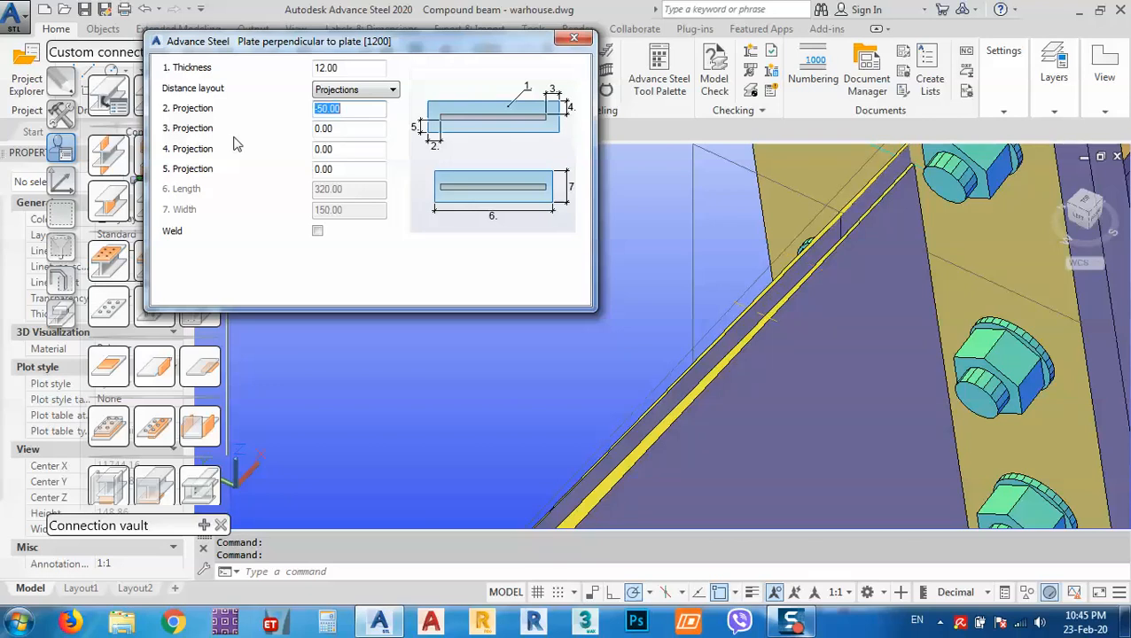
Return the perpendicular plate's distance layout to Total, enable its weld, and close the joint properties.
left_click(352, 92)
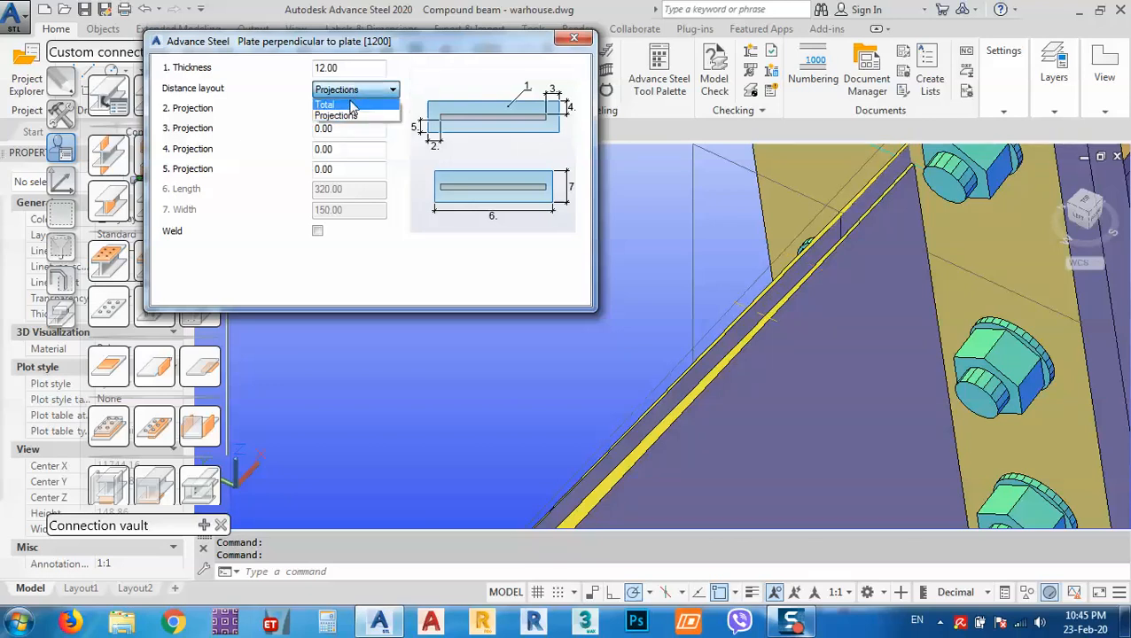
left_click(325, 104)
scroll(821, 279, "down", 5)
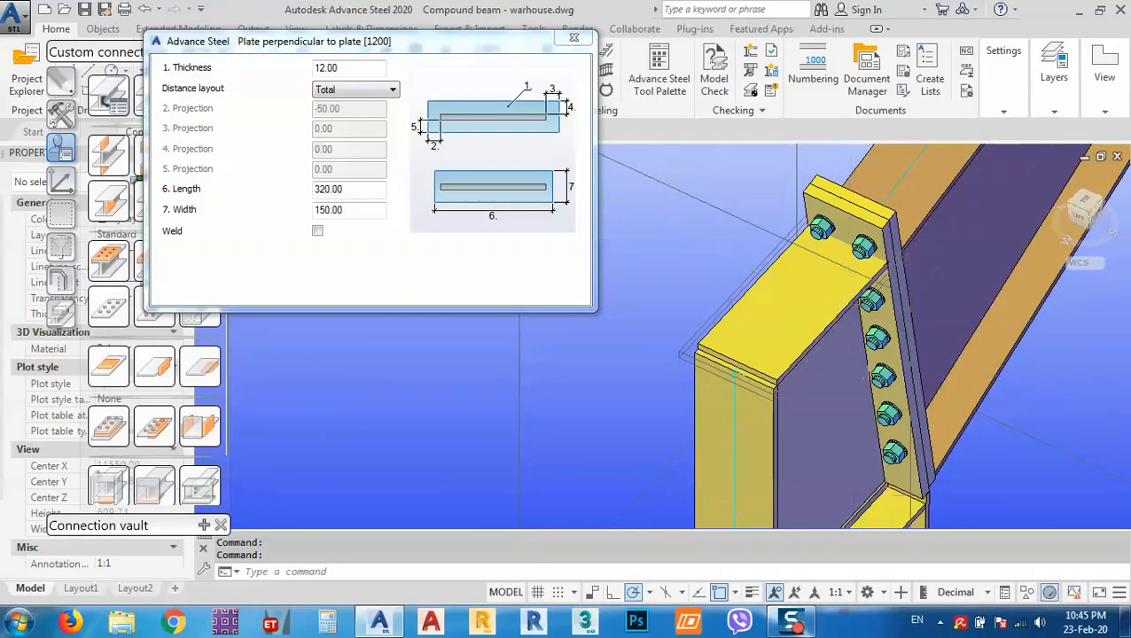
middle_click_drag(848, 309, 678, 238, "shift")
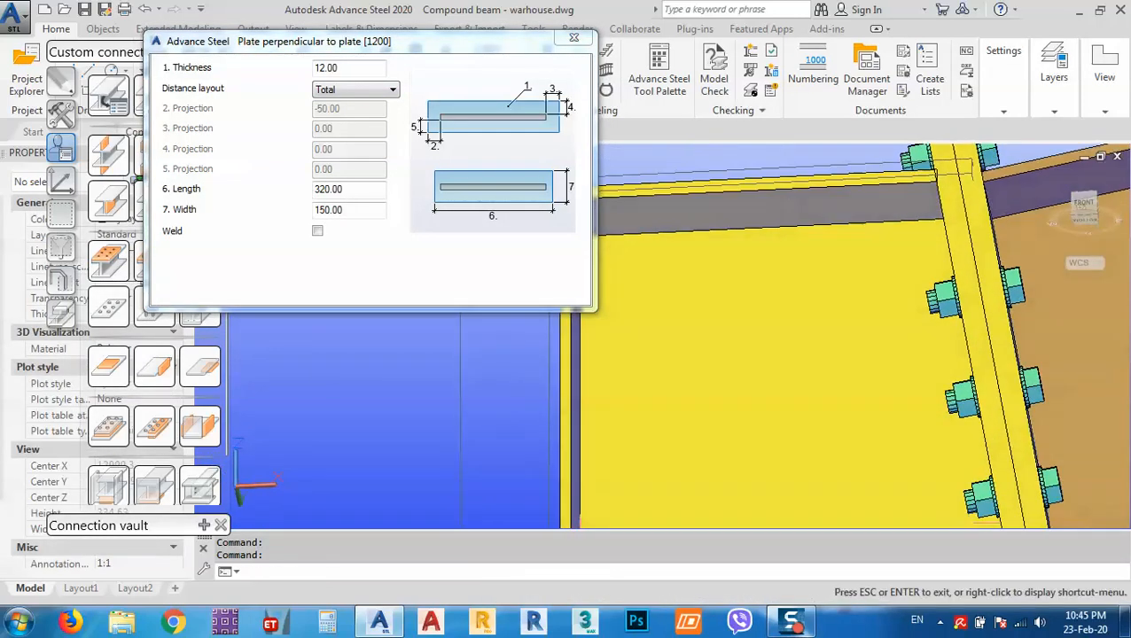
left_click(317, 232)
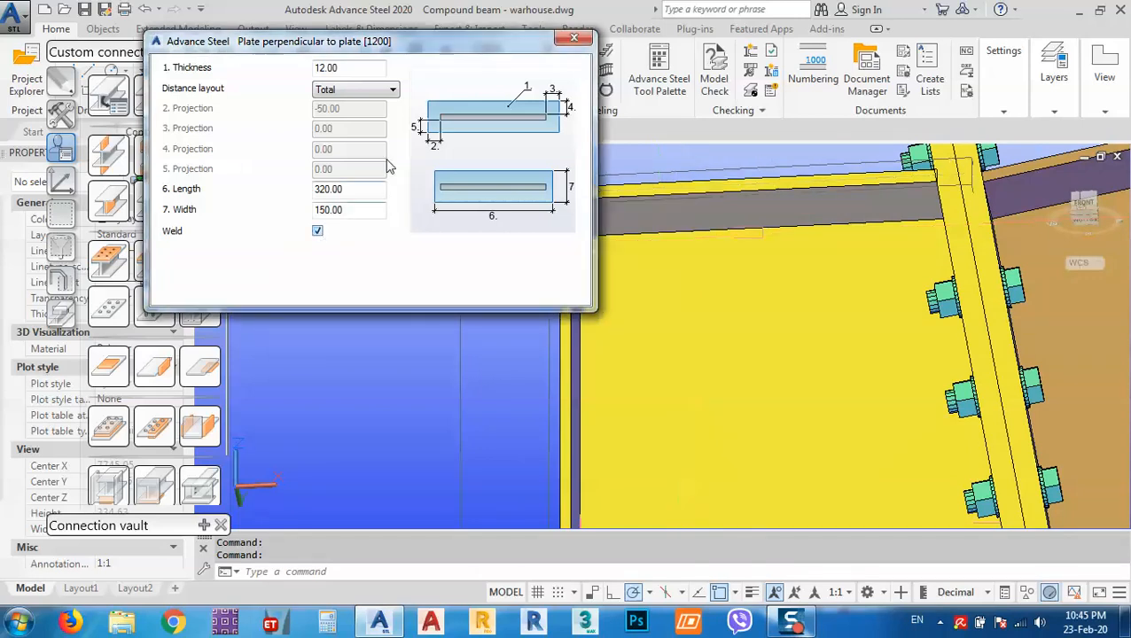
left_click(573, 38)
Isolate the column assembly connected to the haunch web plate and inspect it from several sides.
scroll(550, 208, "down", 6)
middle_click_drag(542, 278, 621, 330, "shift")
left_click(619, 333)
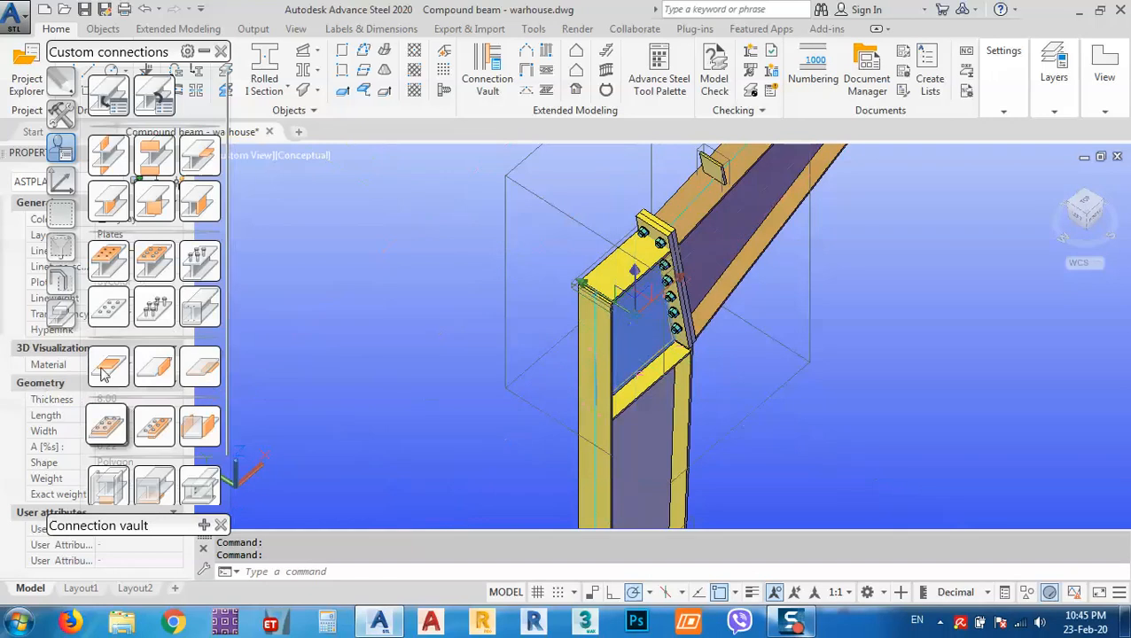
left_click(60, 280)
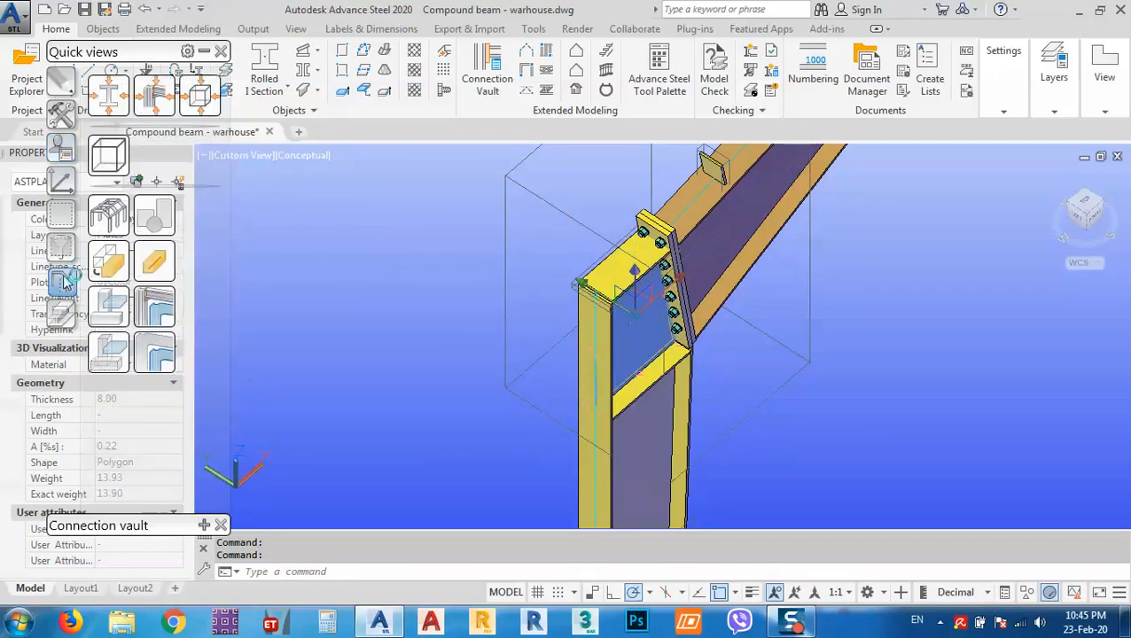
left_click(154, 353)
middle_click_drag(662, 361, 586, 293, "shift")
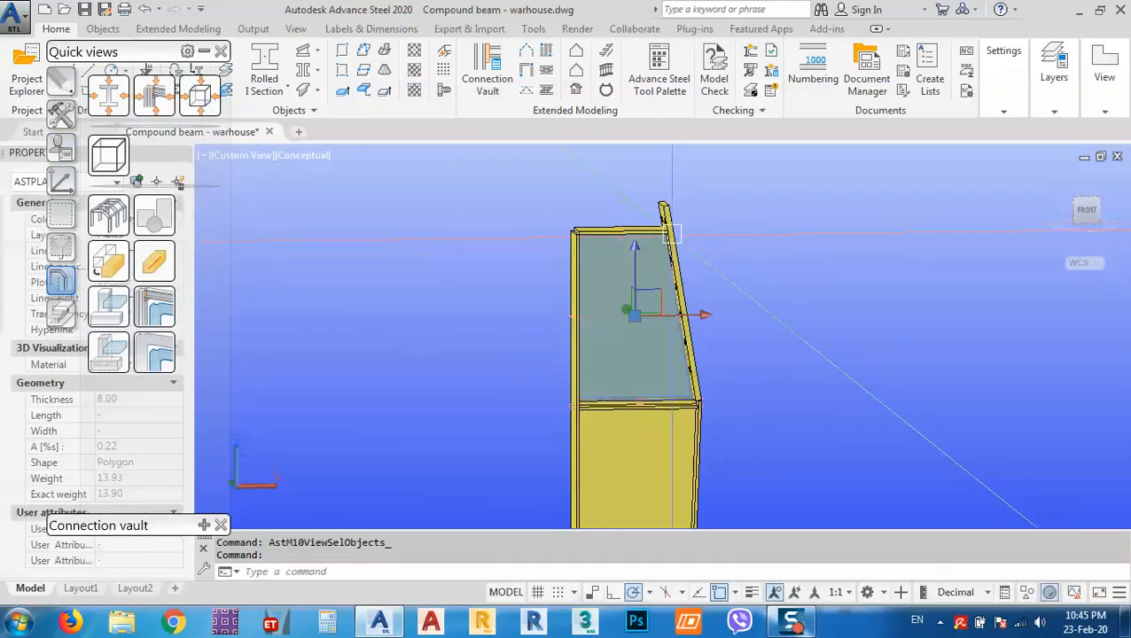
middle_click_drag(709, 280, 556, 306, "shift")
scroll(704, 271, "down", 4)
middle_click_drag(666, 301, 811, 302, "shift")
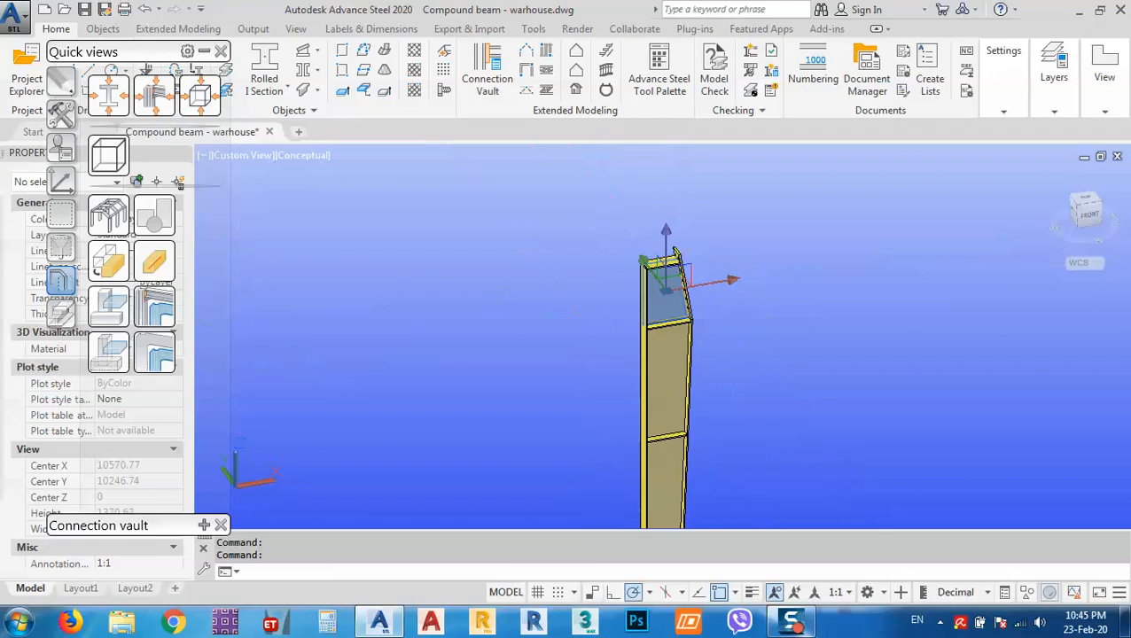
middle_click_drag(232, 439, 359, 497, "shift")
middle_click_drag(613, 355, 614, 426, "shift")
middle_click_drag(673, 506, 590, 429, "shift")
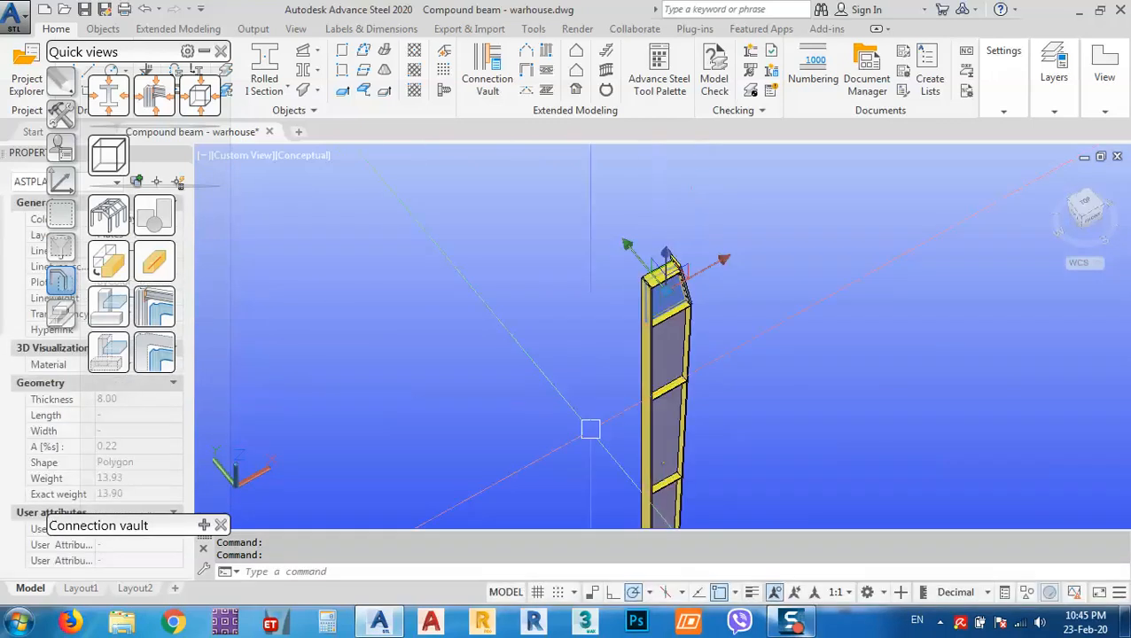
Show all model objects again and examine the stiffened column, the rafter and the opposite column of the frame.
left_click(109, 215)
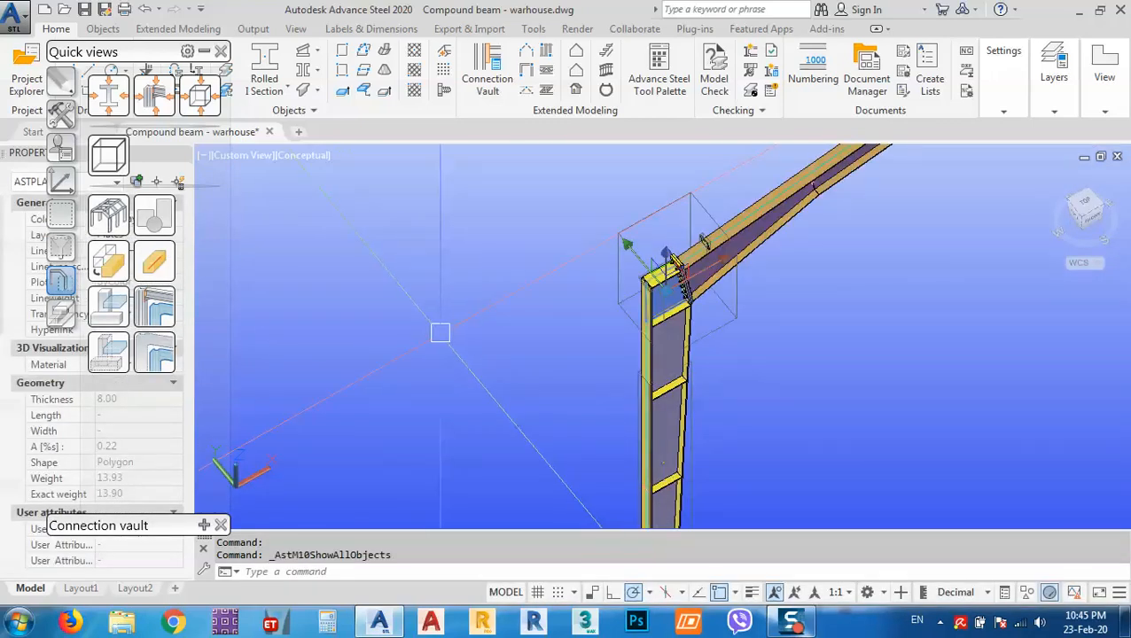
scroll(450, 339, "down", 3)
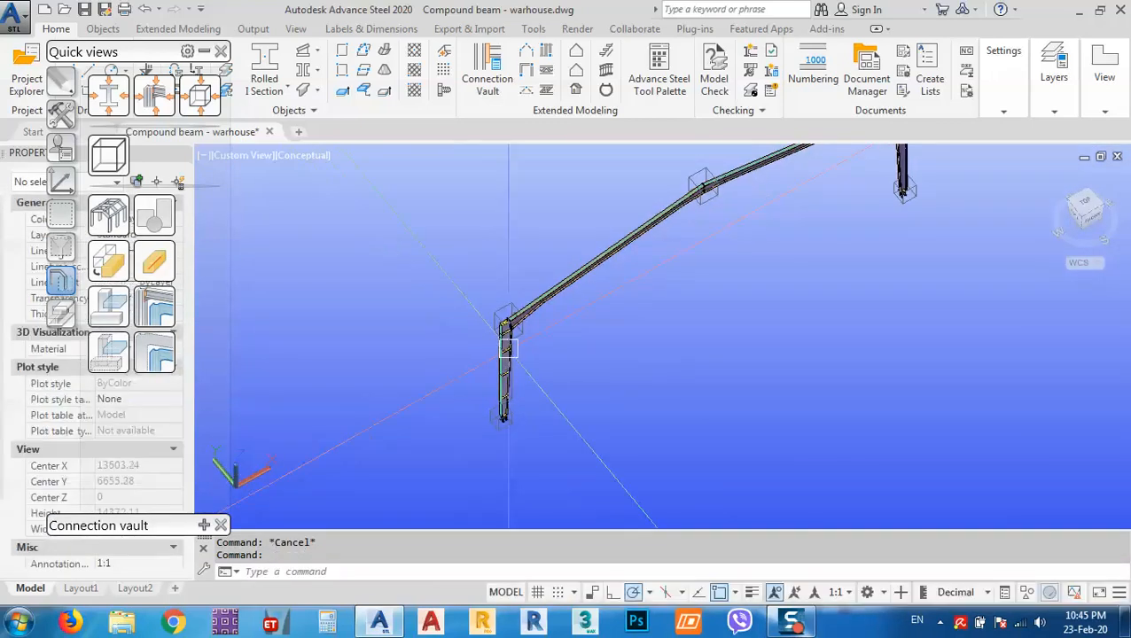
scroll(501, 229, "up", 6)
scroll(499, 229, "up", 2)
scroll(656, 321, "down", 8)
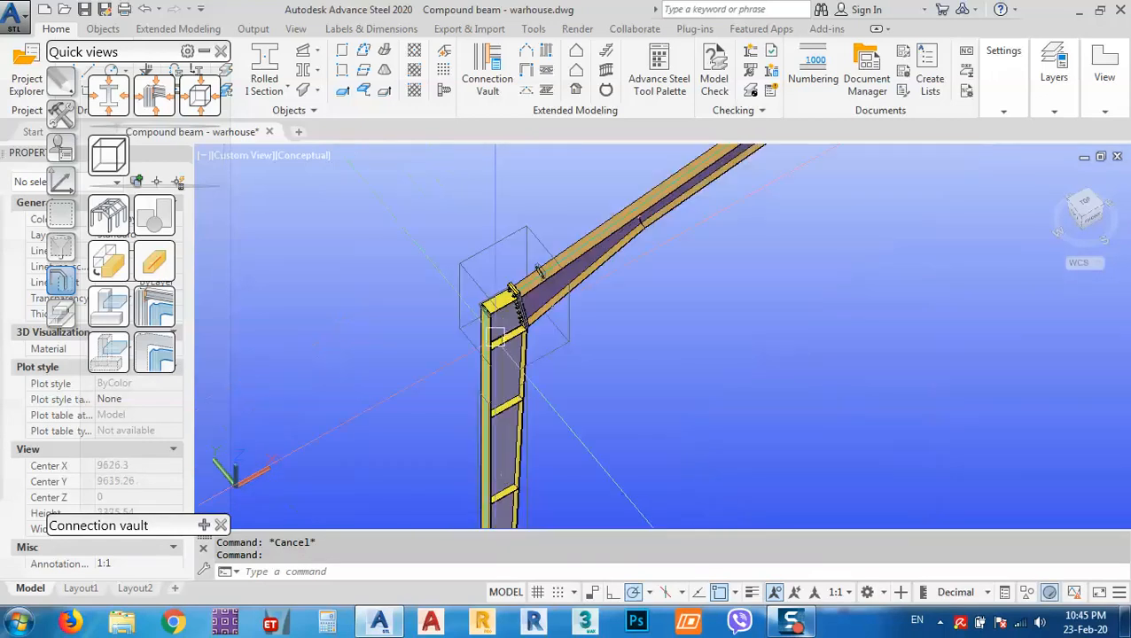
middle_click_drag(750, 241, 666, 337)
scroll(745, 301, "up", 10)
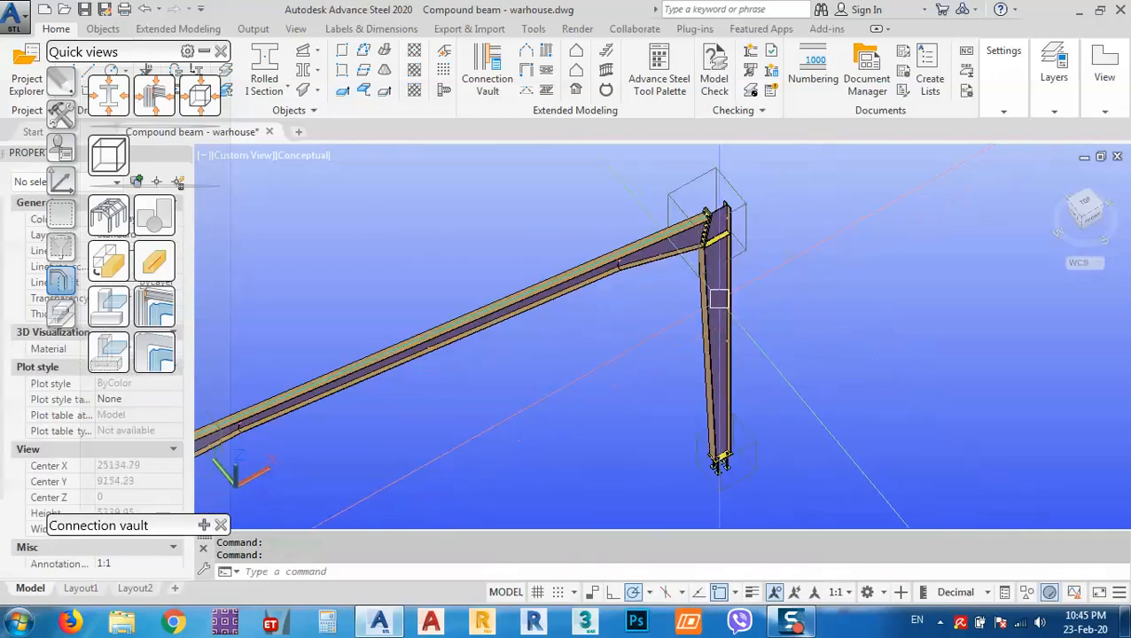
scroll(623, 309, "down", 4)
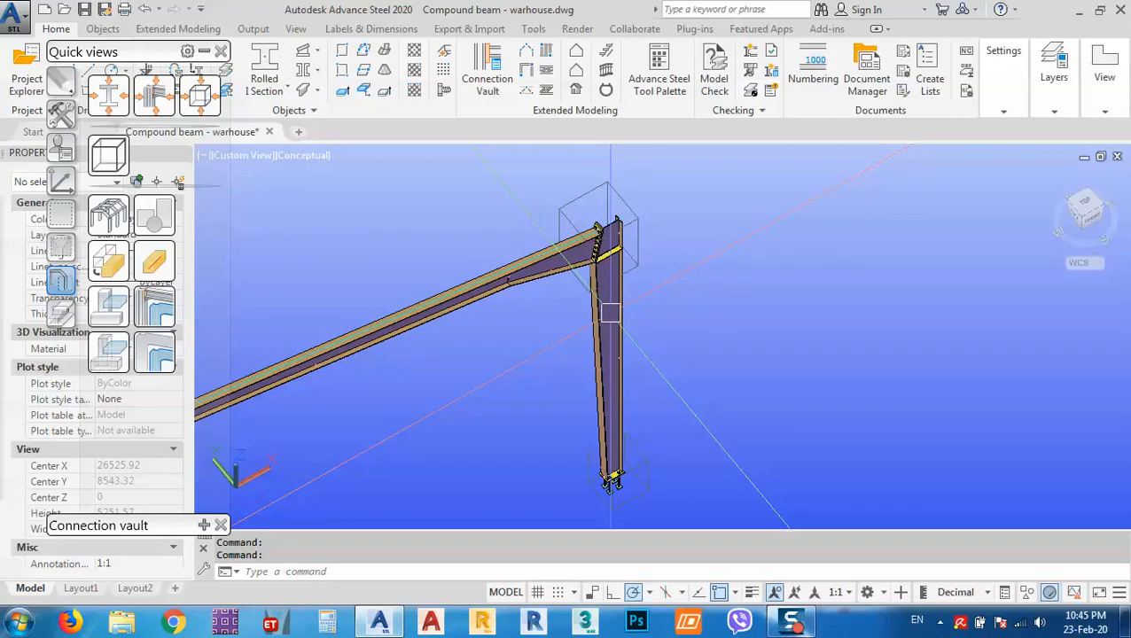
scroll(610, 312, "down", 5)
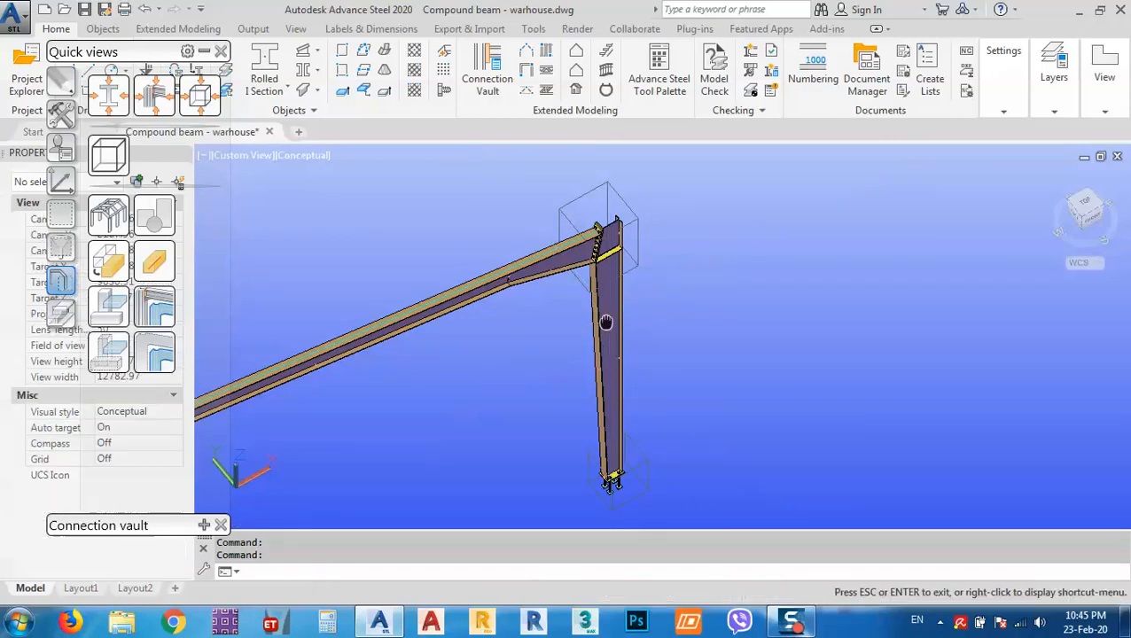
scroll(476, 385, "up", 2)
scroll(476, 385, "up", 4)
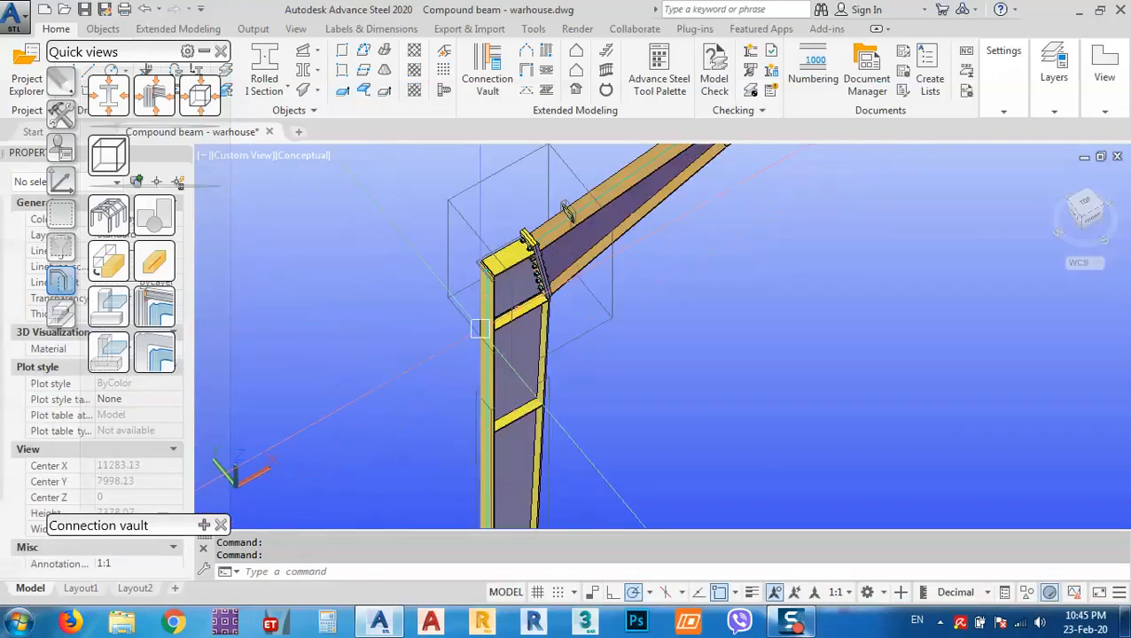
scroll(475, 385, "down", 2)
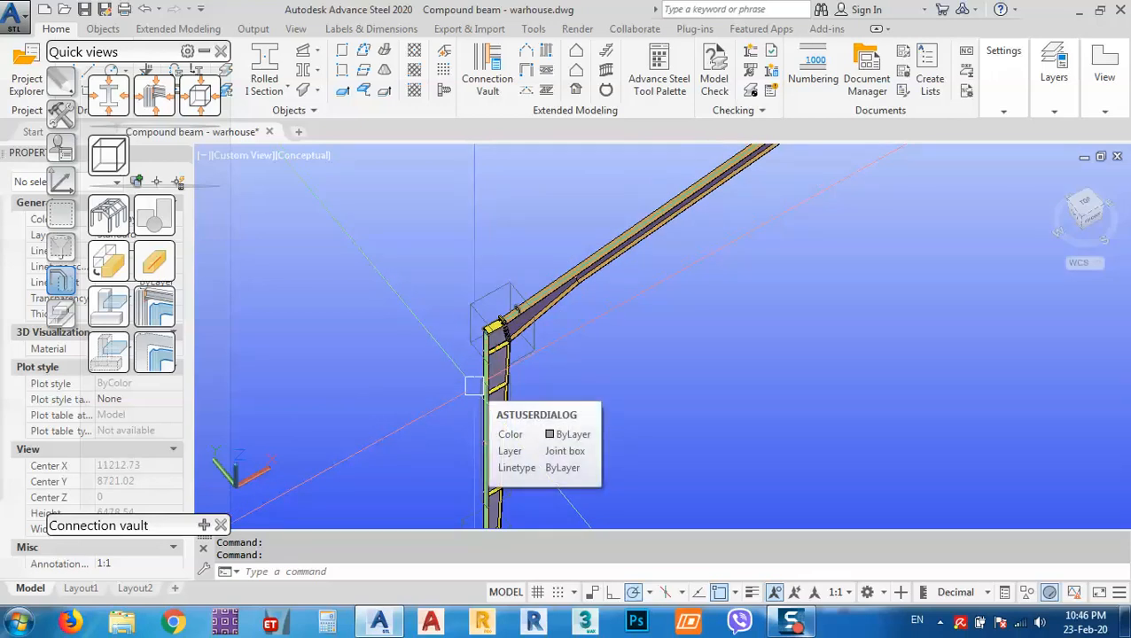
scroll(532, 336, "up", 3)
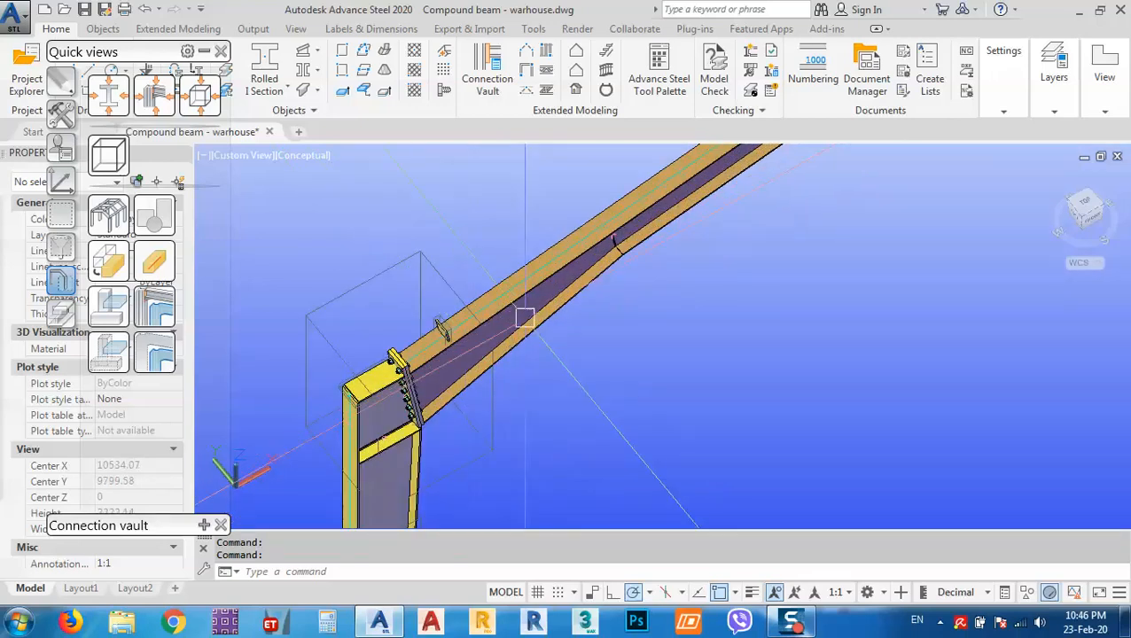
Set the rafter beside the stiffened column to Separated representation and Separate beams for BOM, drawings and numbering.
middle_click_drag(518, 316, 606, 271, "shift")
double_click(605, 270)
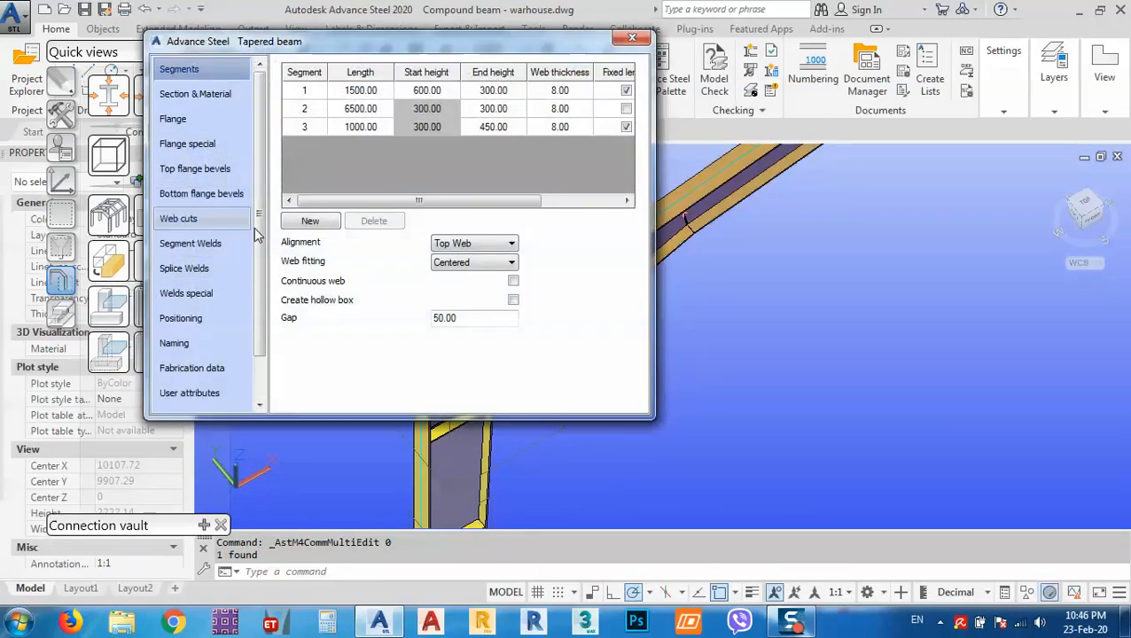
left_click_drag(259, 234, 259, 276)
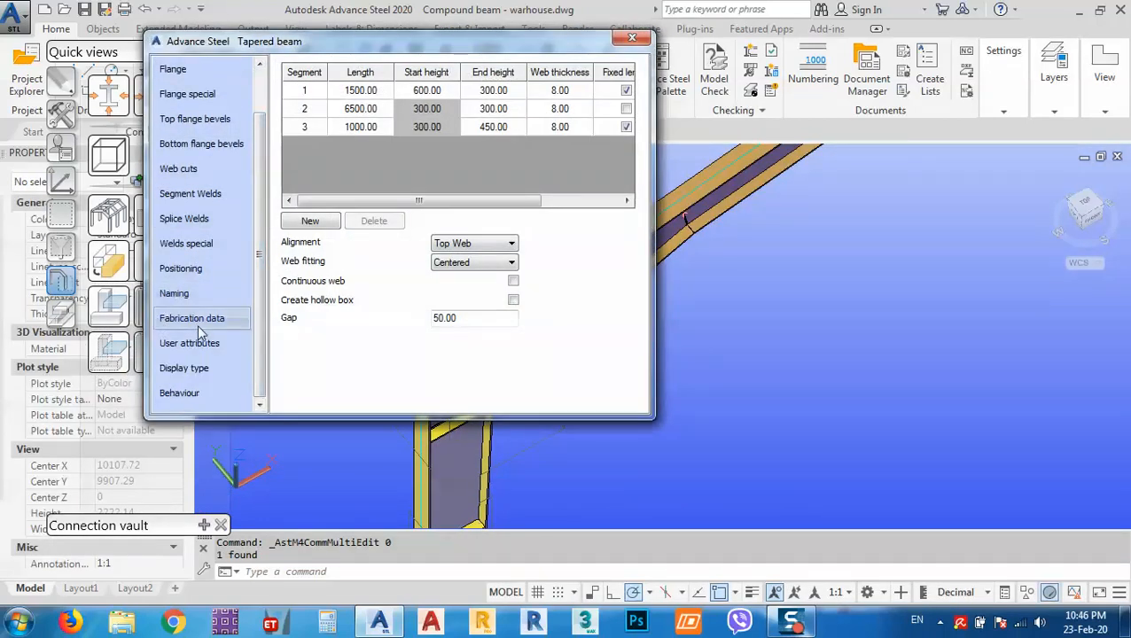
left_click(189, 371)
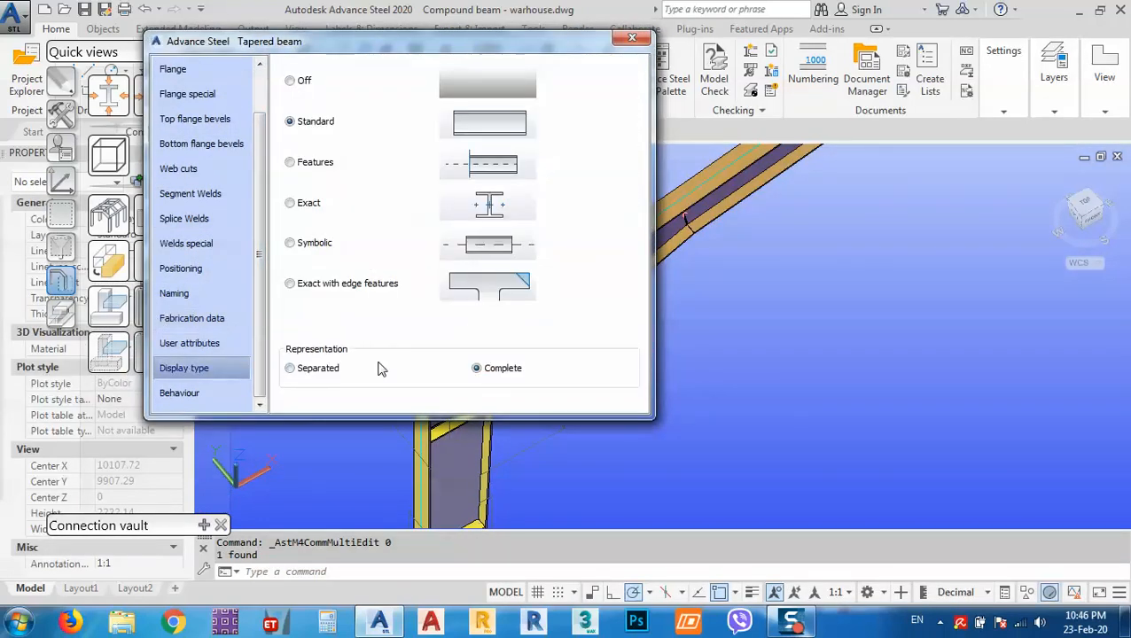
left_click(292, 369)
left_click(213, 393)
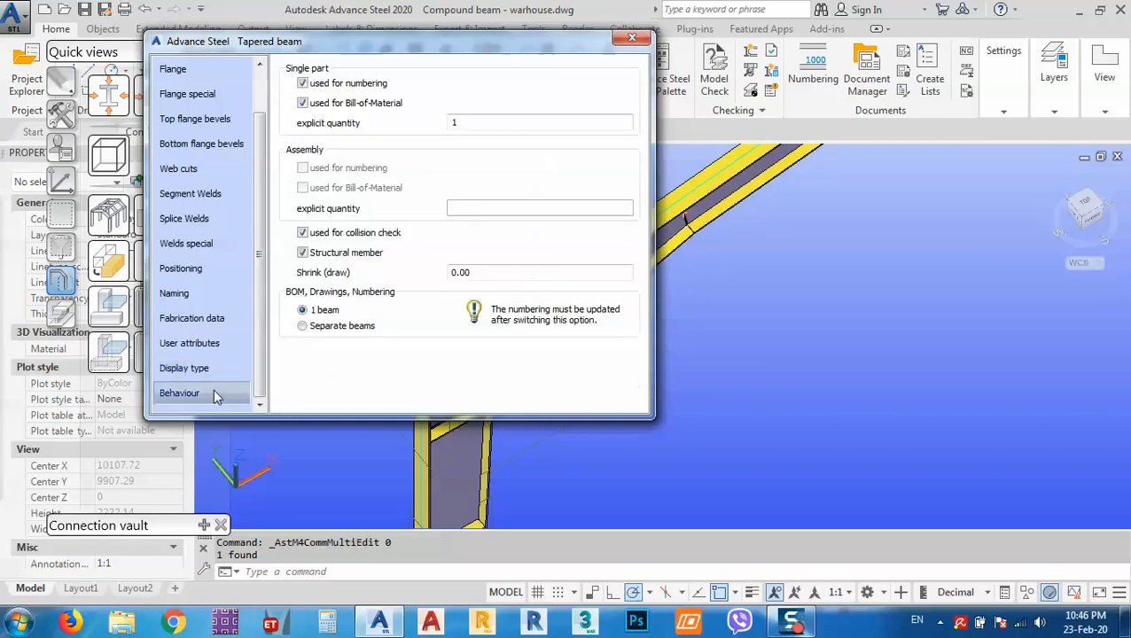
left_click(320, 326)
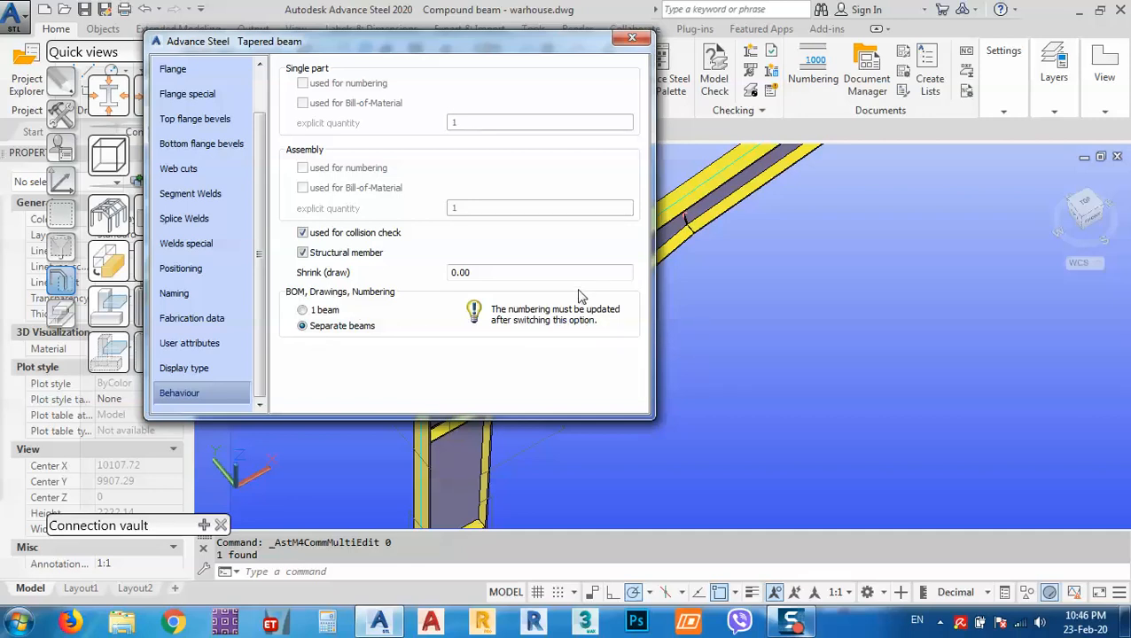
left_click(631, 39)
Give the second rafter, beyond the bolted ridge connection, the Separated representation and Separate beams behaviour.
scroll(561, 372, "down", 5)
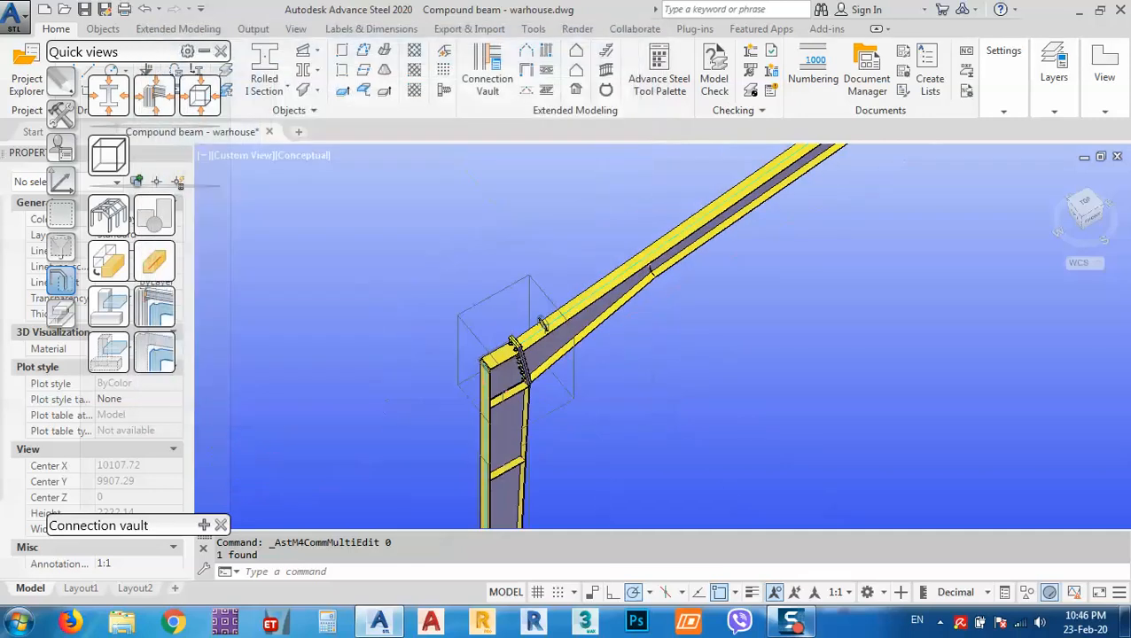
middle_click_drag(809, 297, 639, 419)
scroll(727, 254, "up", 4)
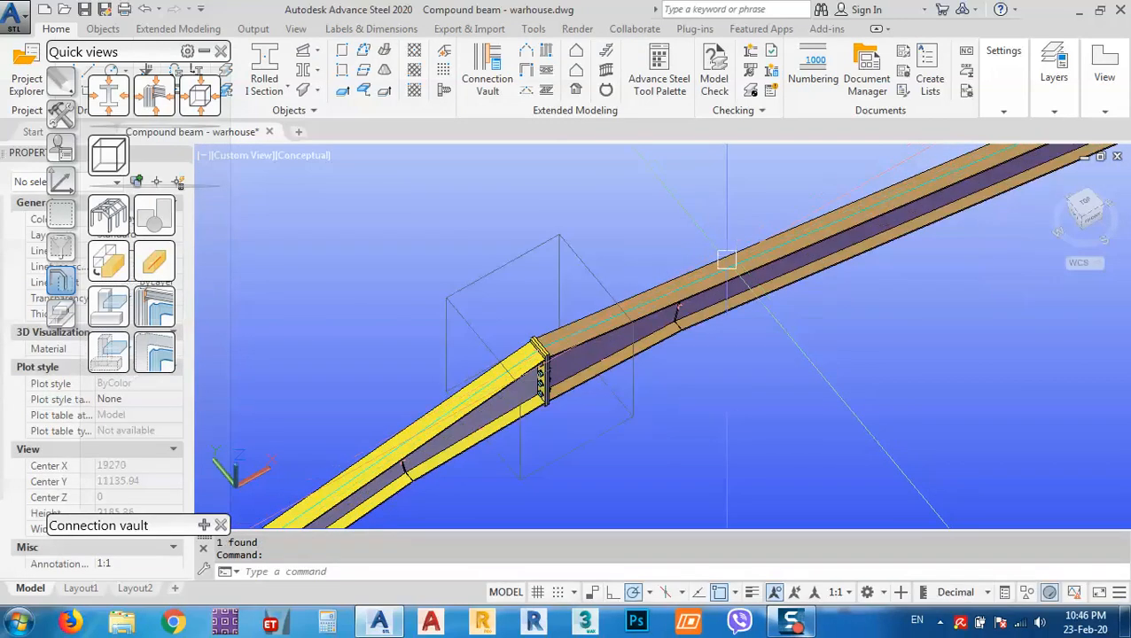
scroll(723, 282, "up", 4)
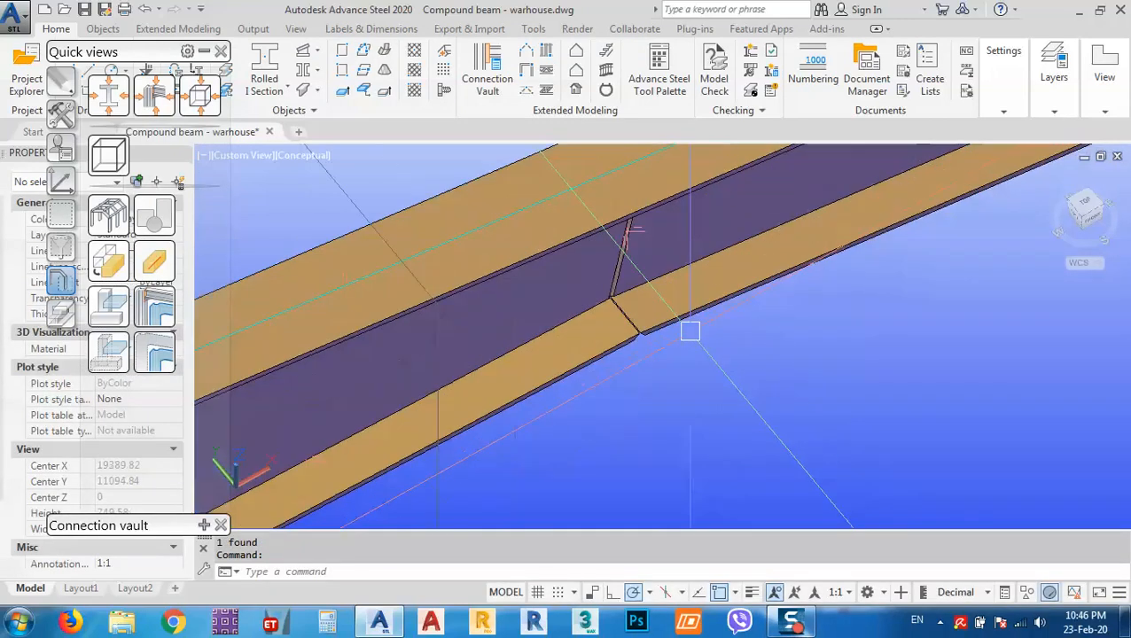
scroll(720, 278, "up", 2)
double_click(500, 283)
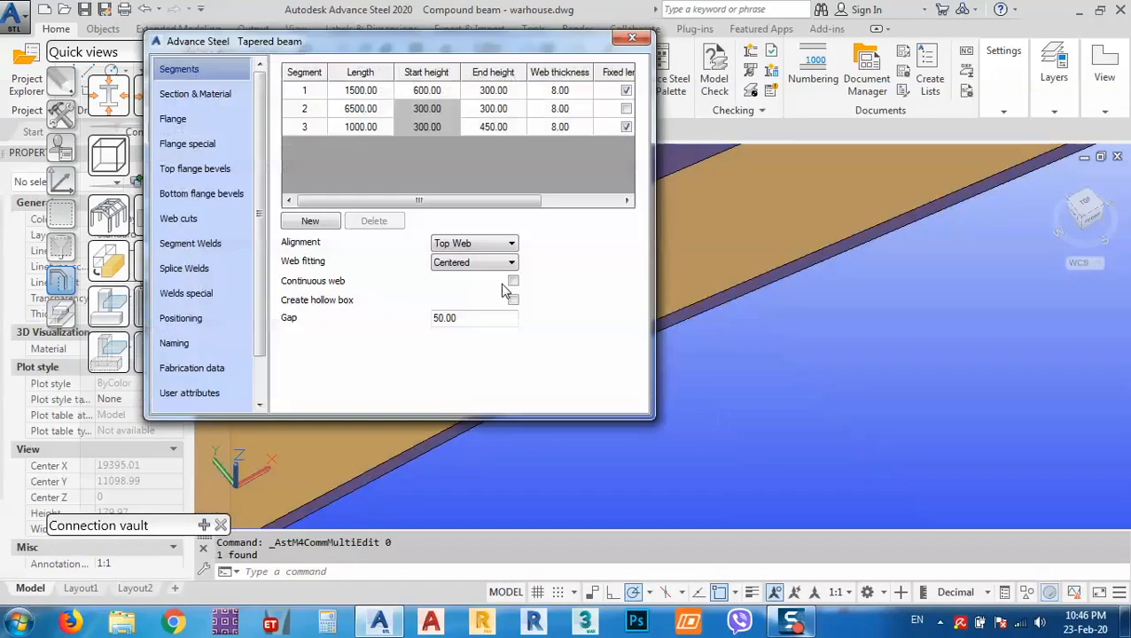
left_click(214, 393)
scroll(243, 368, "down", 1)
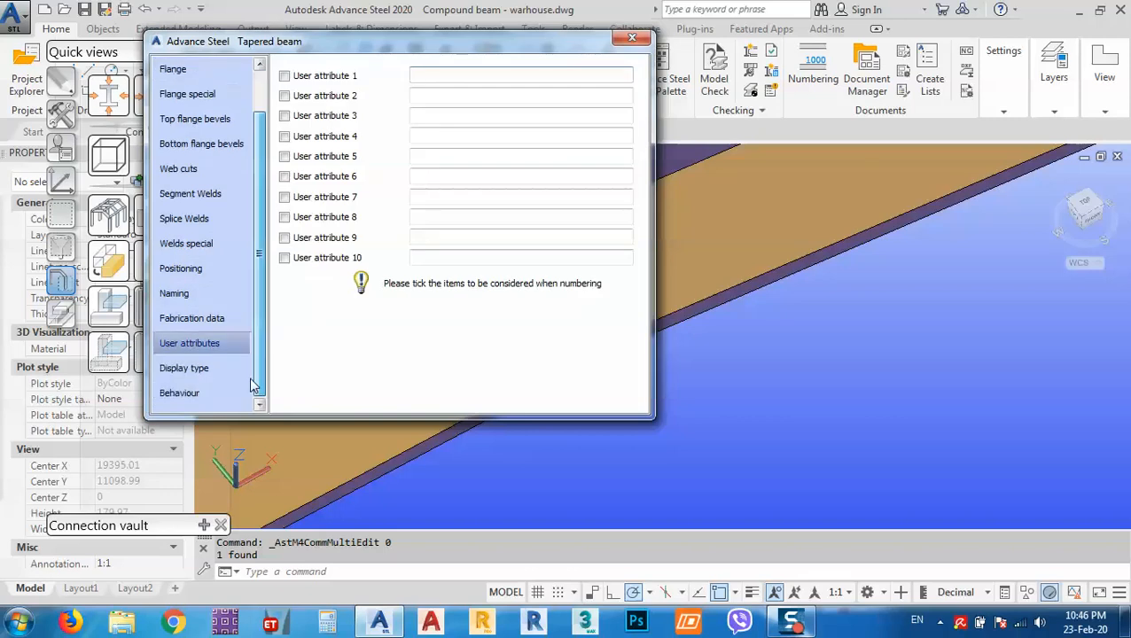
left_click(236, 370)
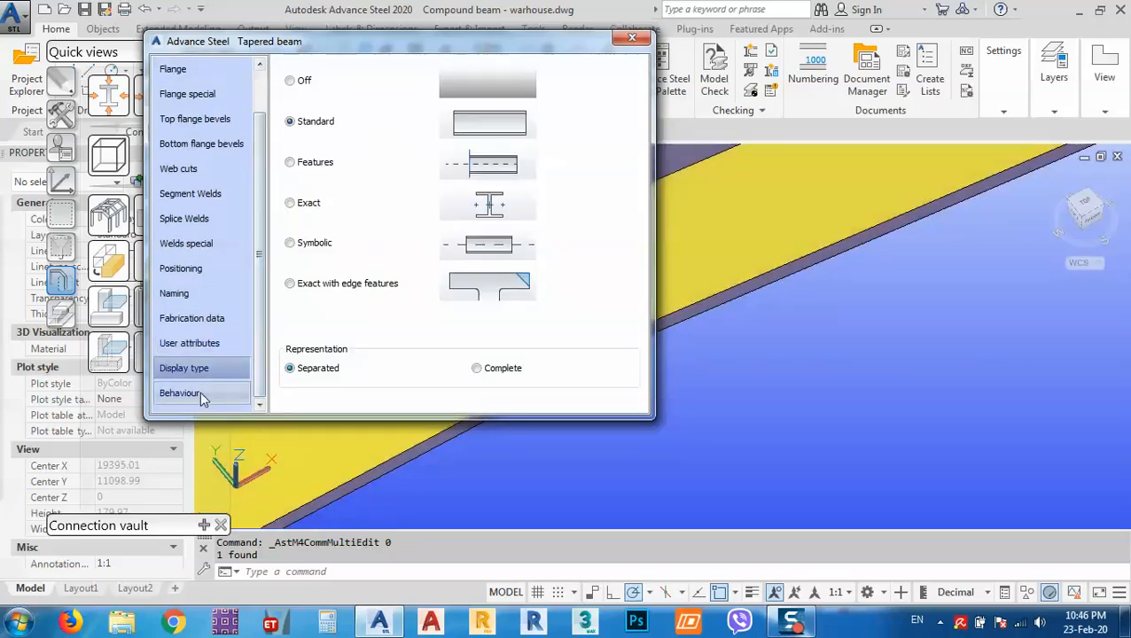
left_click(198, 393)
left_click(302, 327)
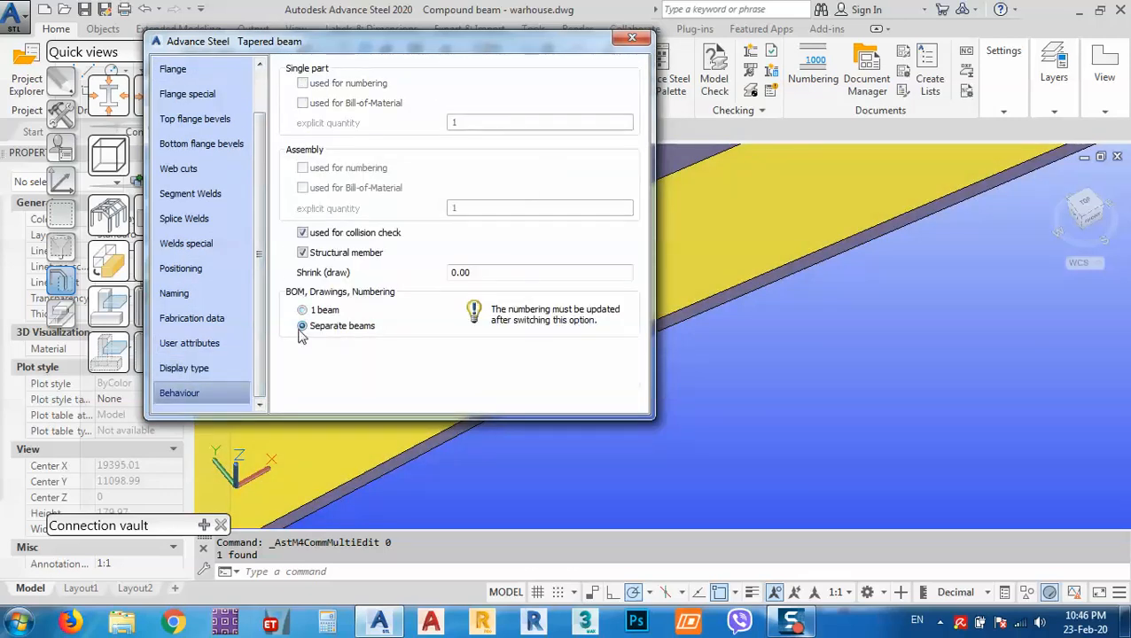
left_click(627, 40)
Switch the opposite column's tapered beam to Separated representation and treat it as Separate beams in BOM, drawings and numbering.
scroll(550, 355, "down", 5)
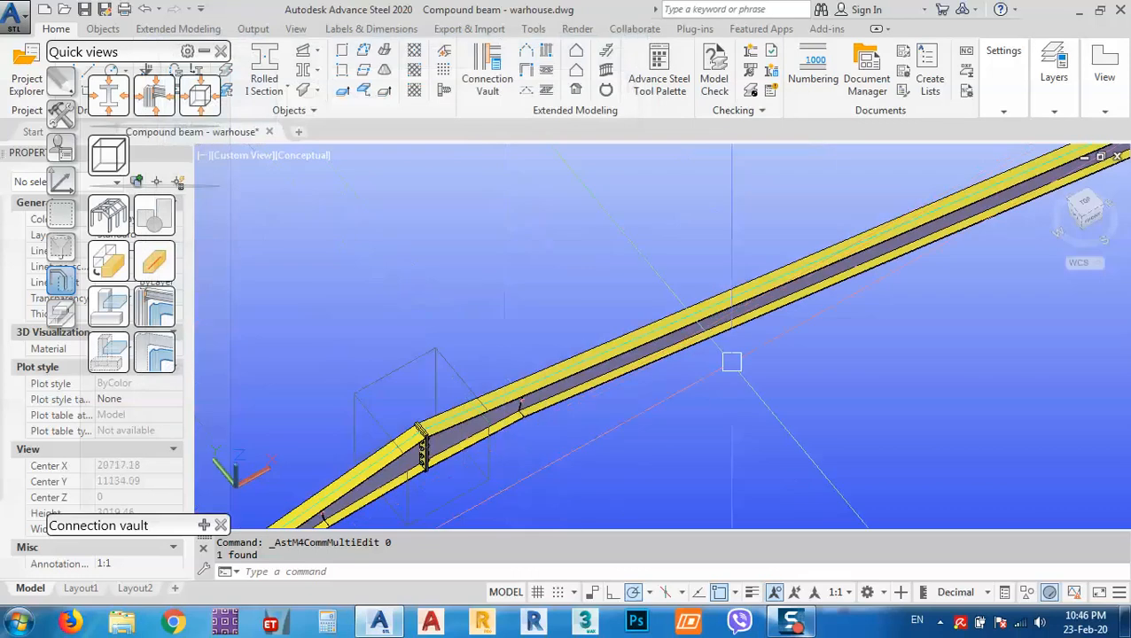
middle_click_drag(733, 362, 449, 428)
middle_click_drag(935, 277, 752, 348)
scroll(752, 347, "up", 4)
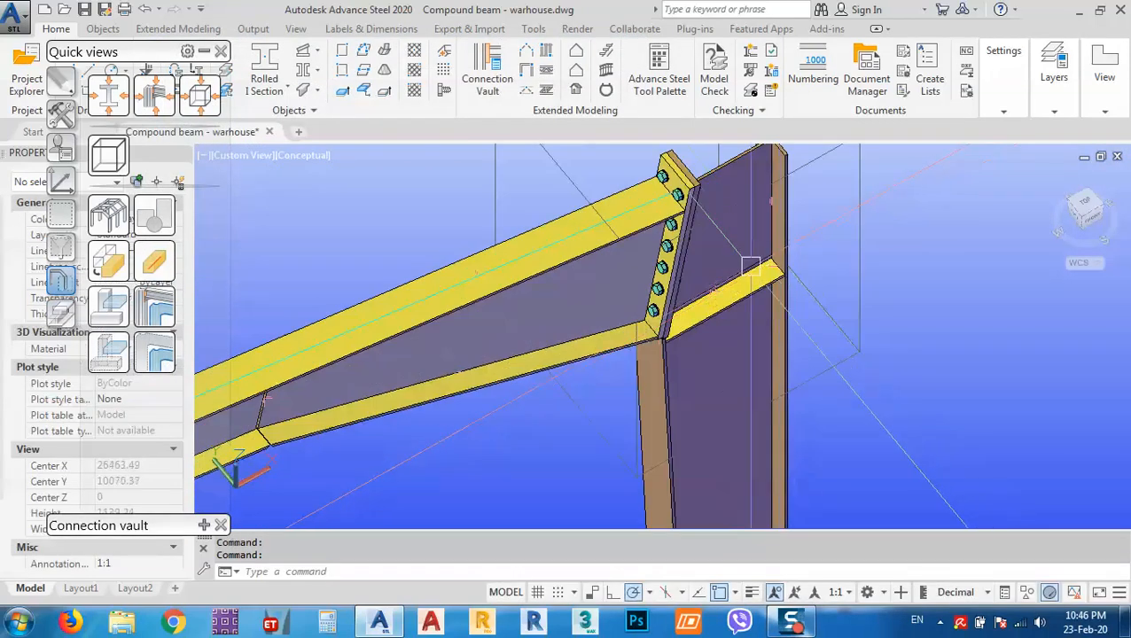
double_click(732, 236)
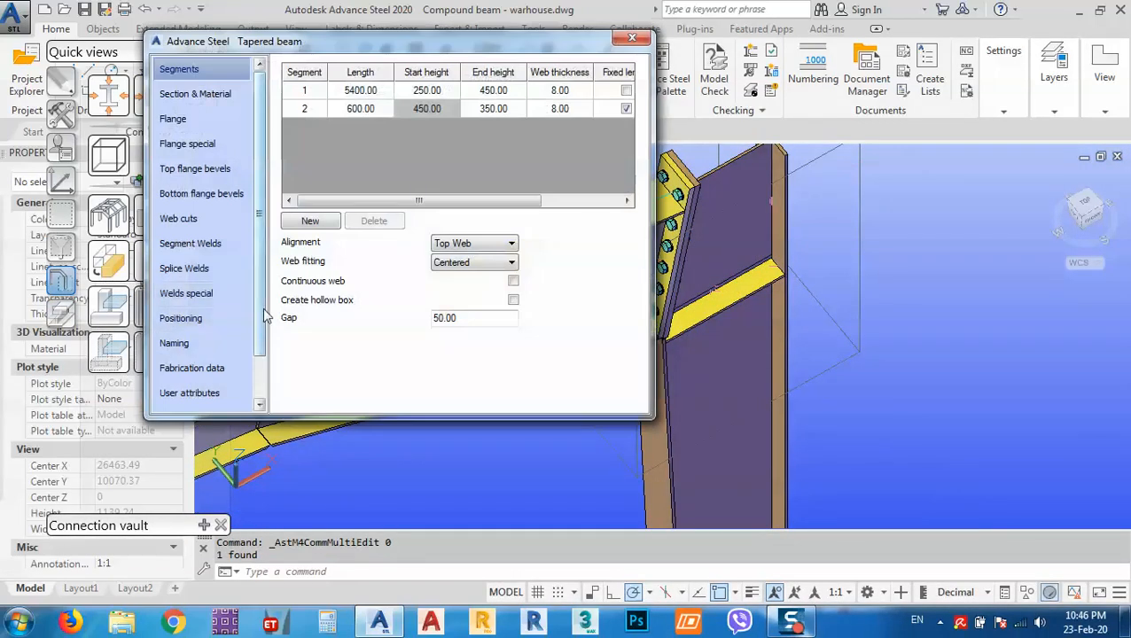
scroll(208, 381, "down", 1)
left_click(184, 368)
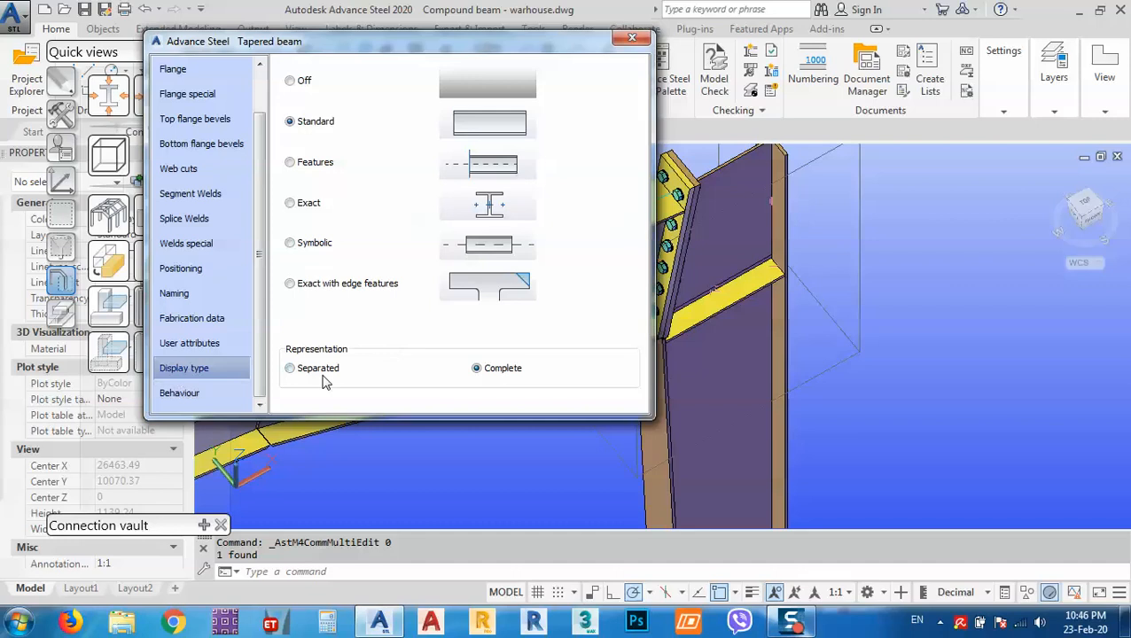
left_click(314, 368)
left_click(211, 390)
left_click(331, 326)
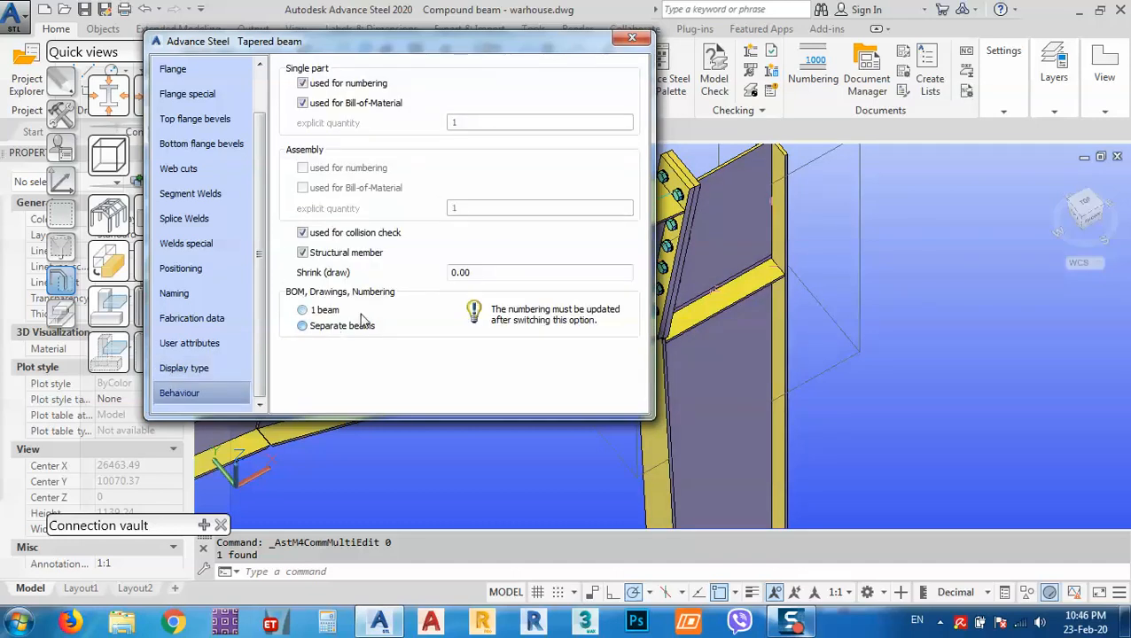
left_click(633, 40)
Select the whole frame and number its parts with the SP No (for main part) = Assembly No method, starting single parts at 1000.
scroll(761, 238, "down", 8)
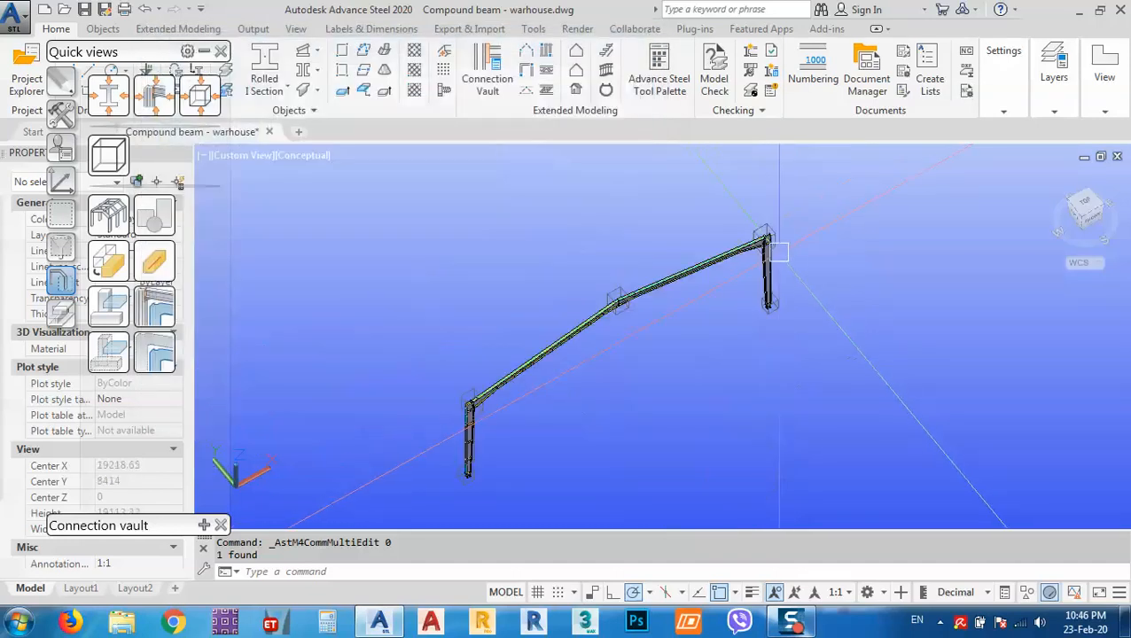
middle_click_drag(752, 331, 626, 278, "shift")
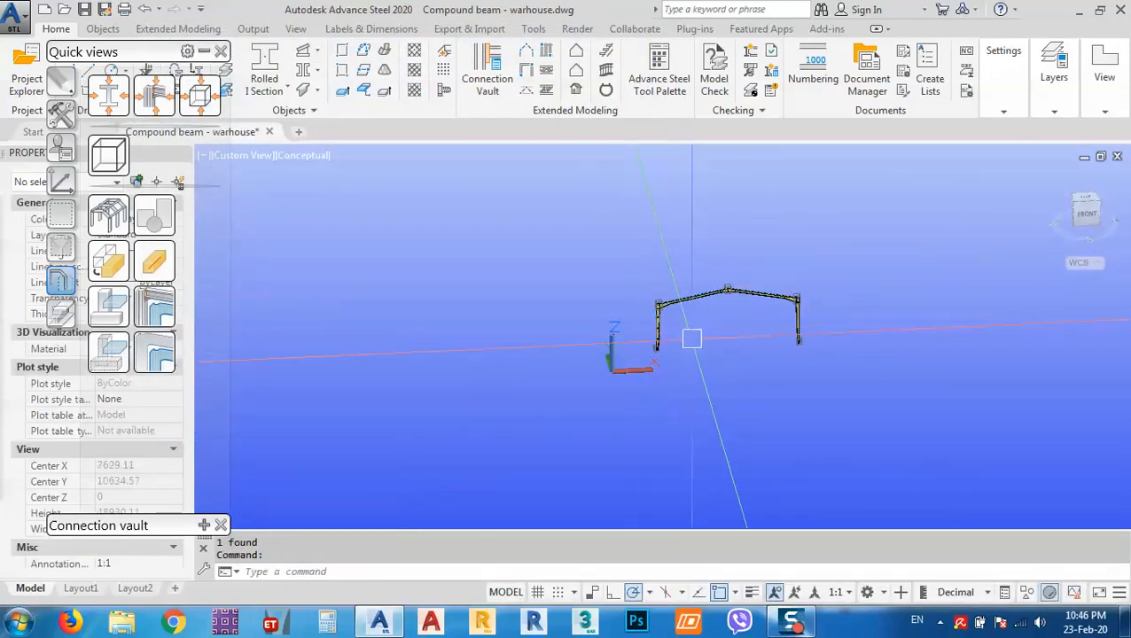
middle_click_drag(692, 336, 798, 376, "shift")
left_click(530, 197)
left_click(917, 404)
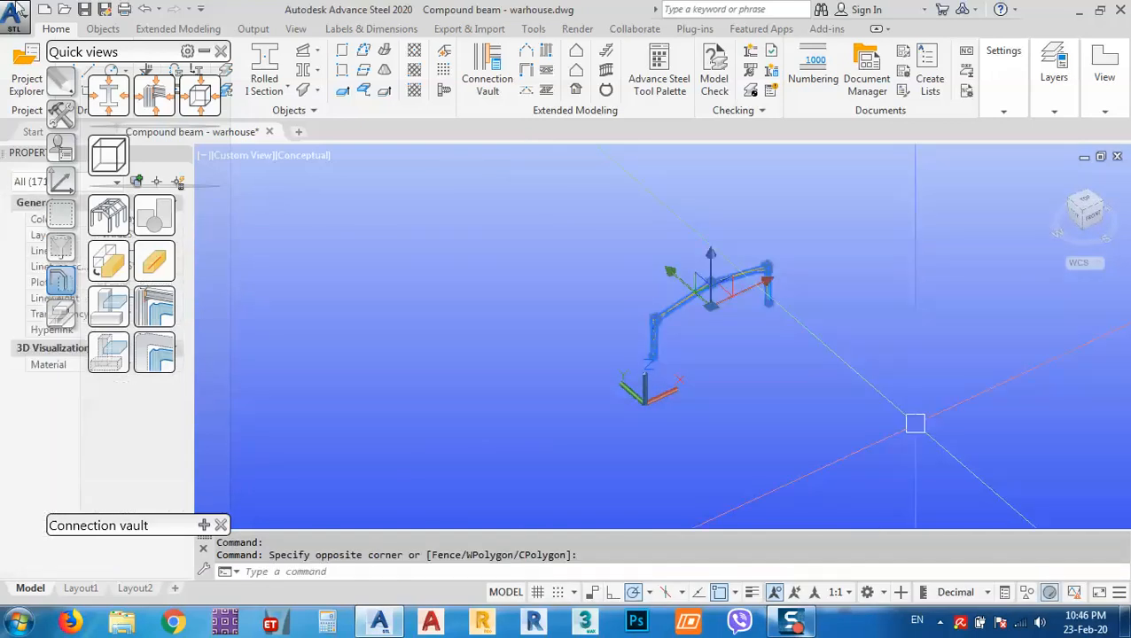
left_click(253, 30)
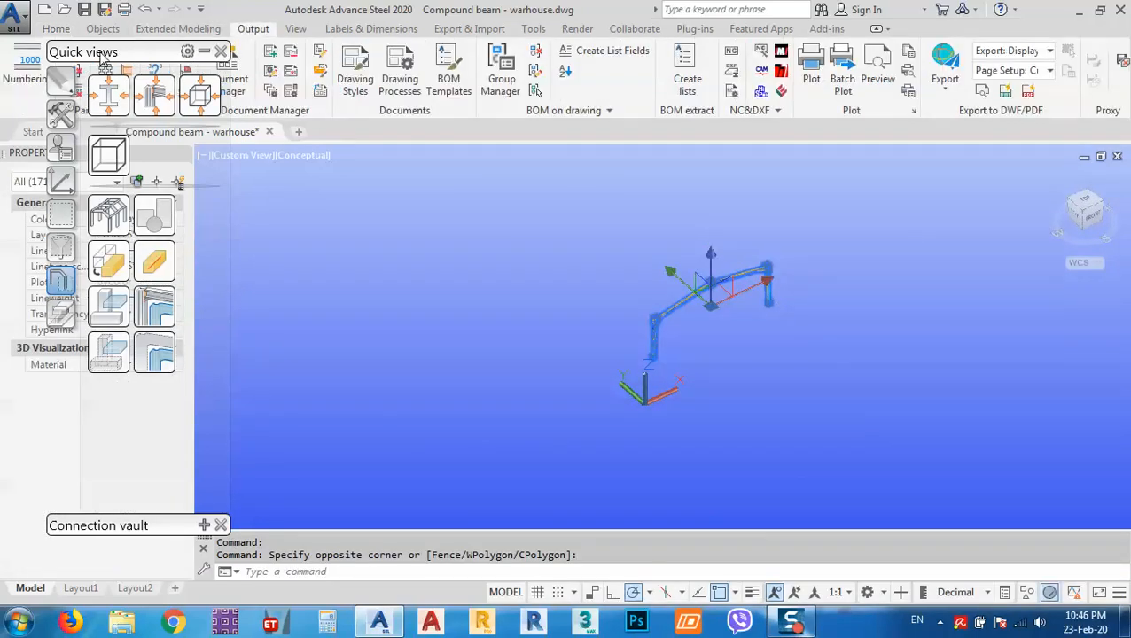
left_click_drag(102, 57, 52, 199)
left_click(30, 67)
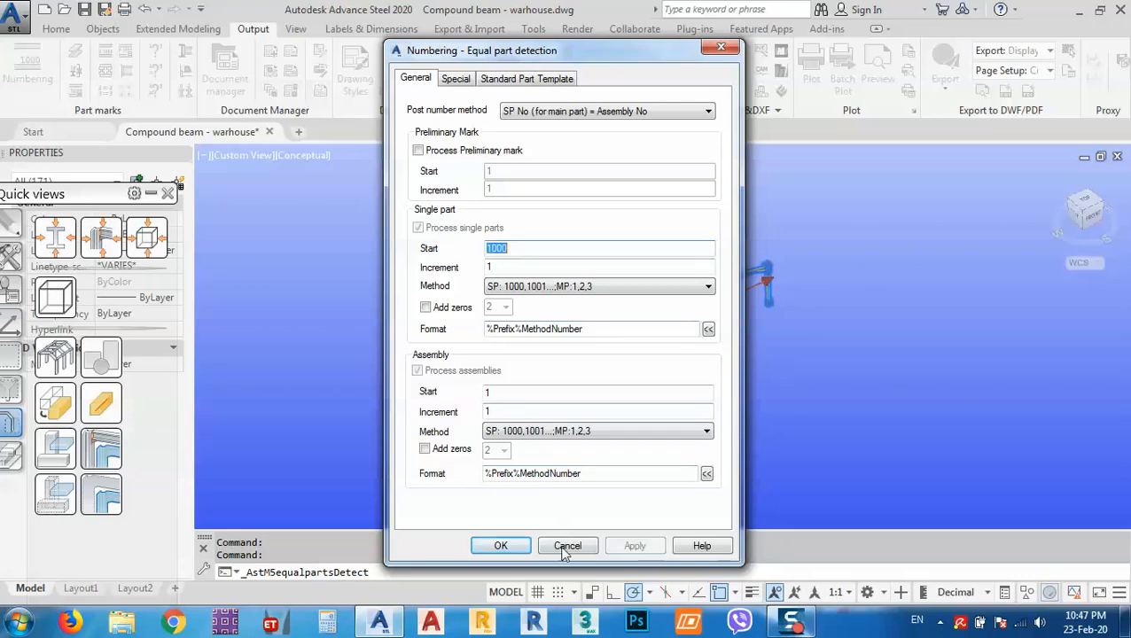
left_click(501, 546)
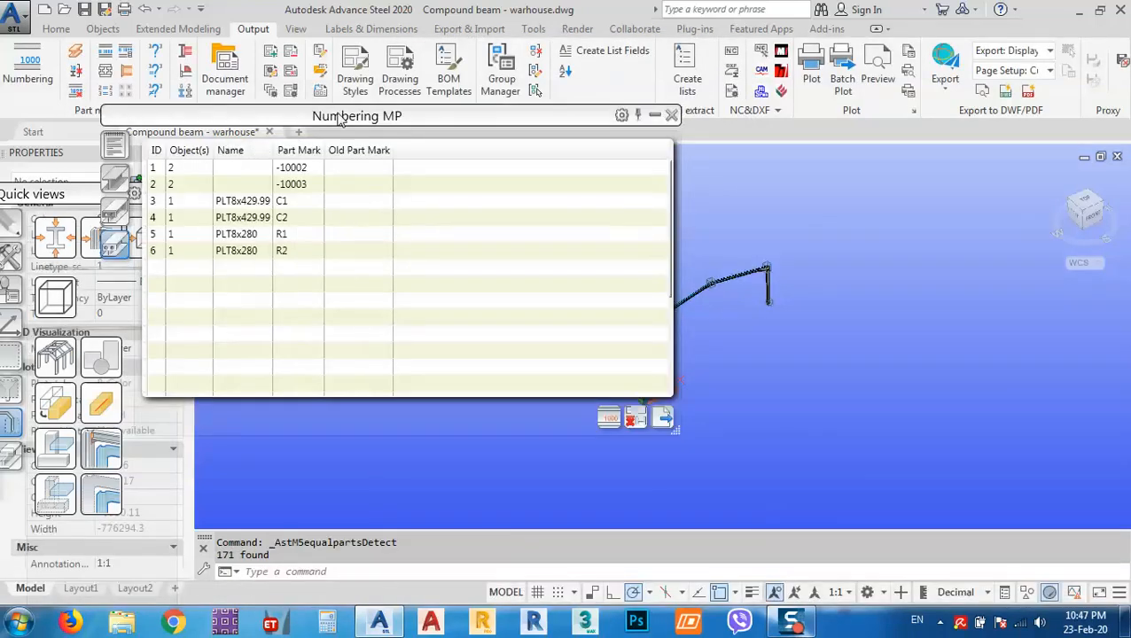
Check the numbered main parts against the model, look through the single part marks and close the numbering list.
left_click(292, 173)
left_click(294, 184)
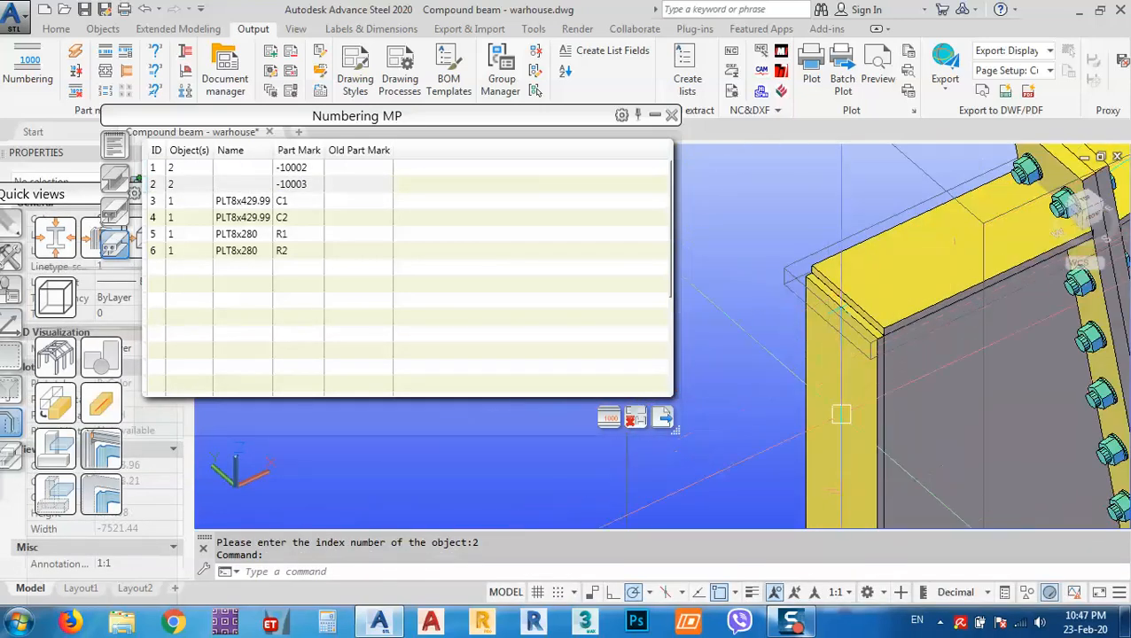
left_click(248, 184)
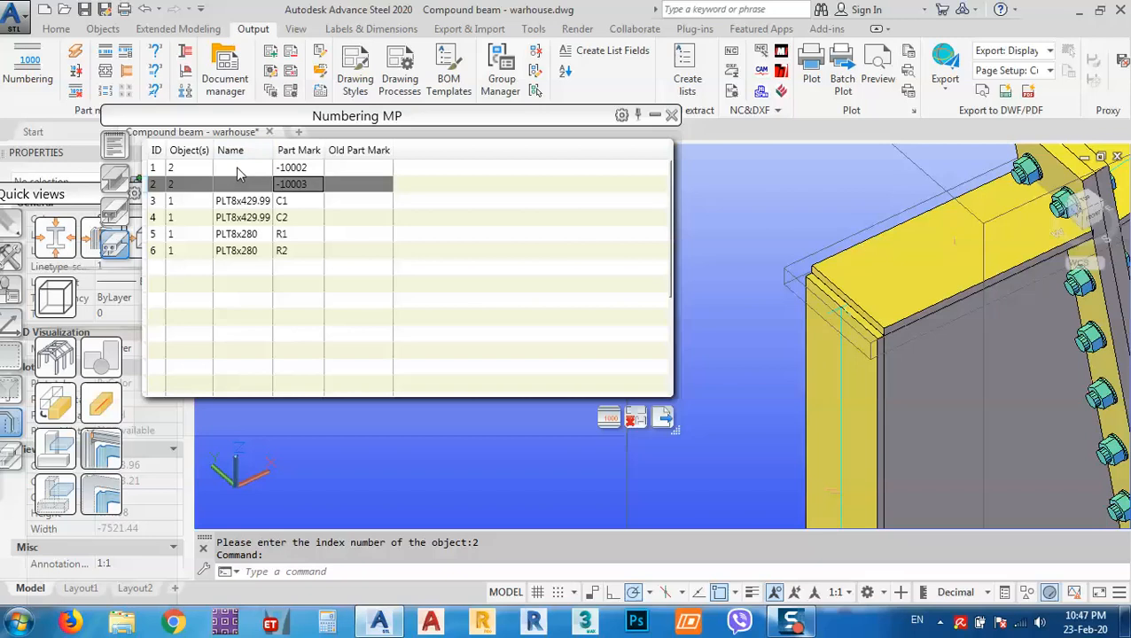
left_click(236, 201)
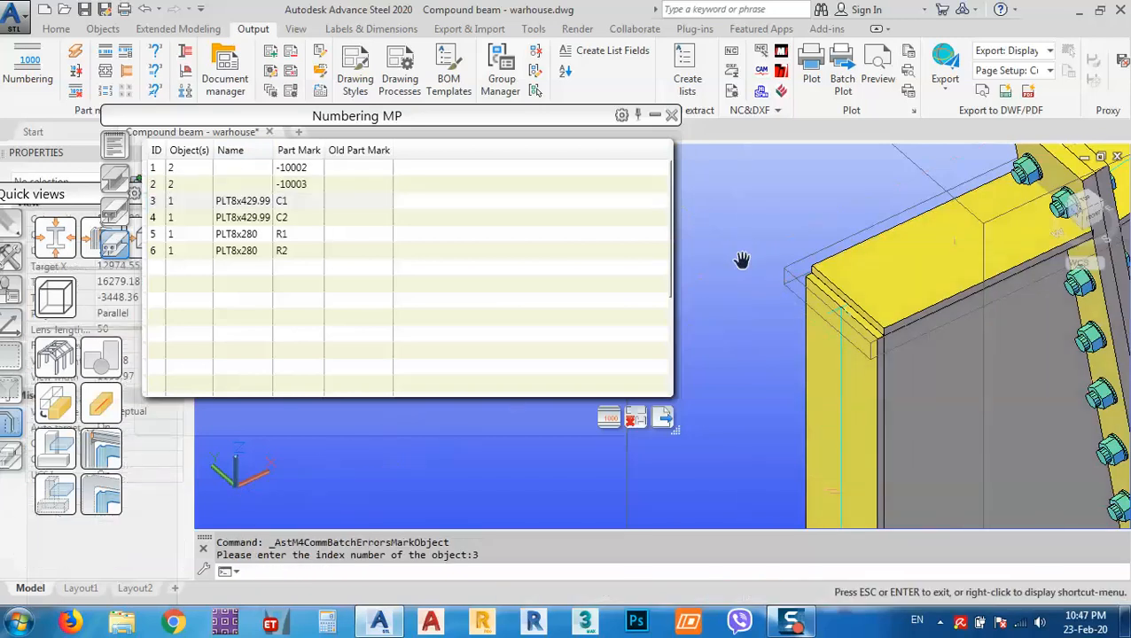
left_click(250, 221)
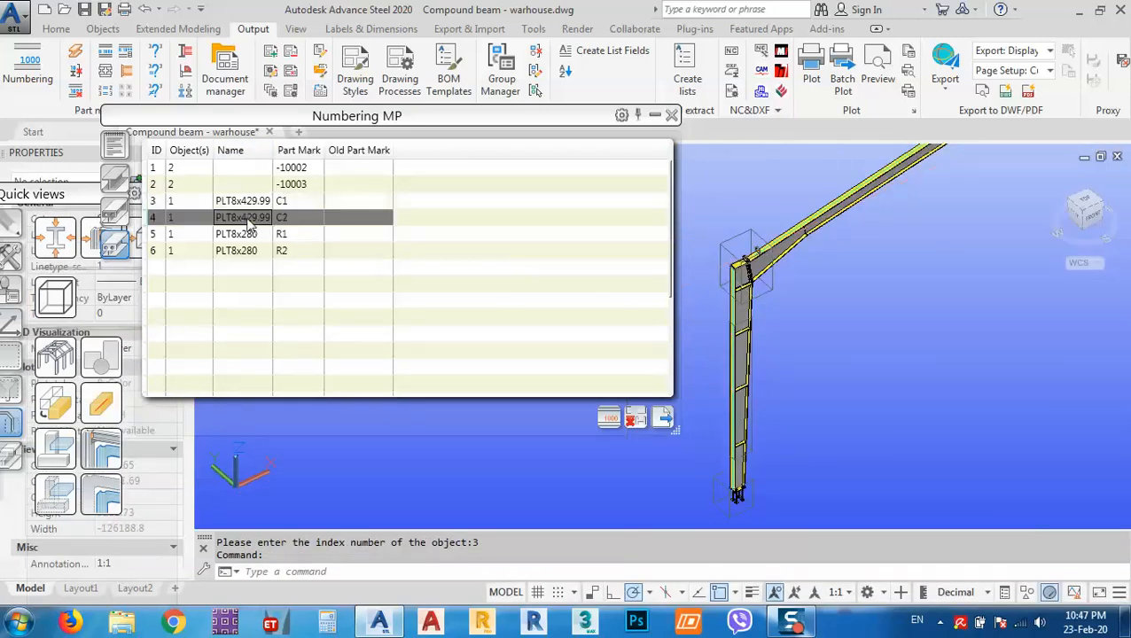
left_click(246, 236)
left_click(250, 252)
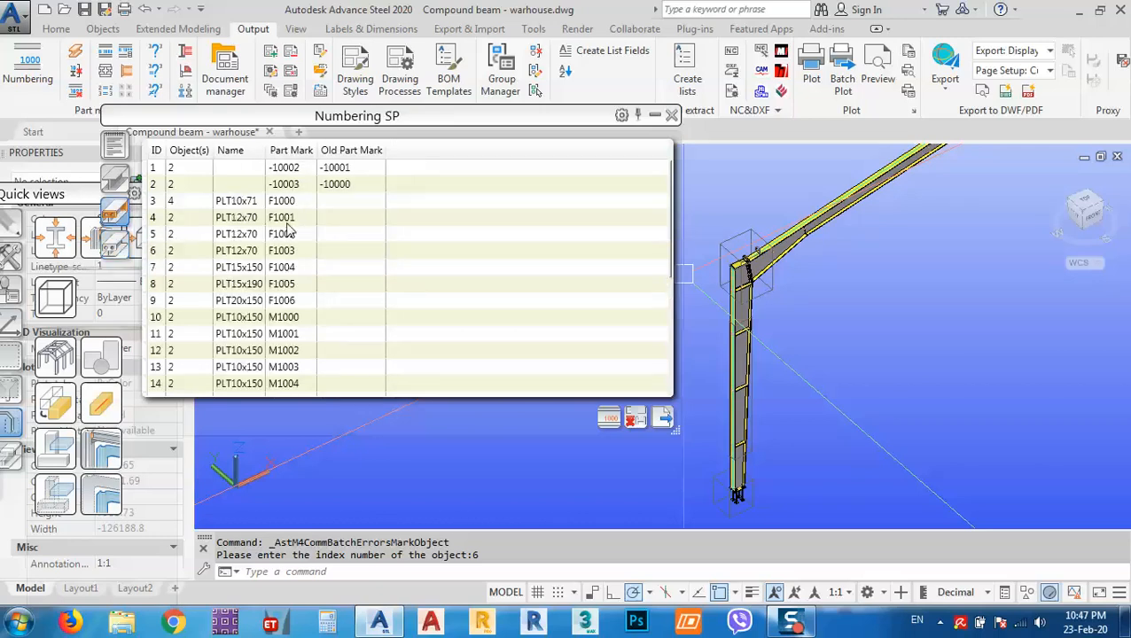
scroll(293, 266, "down", 5)
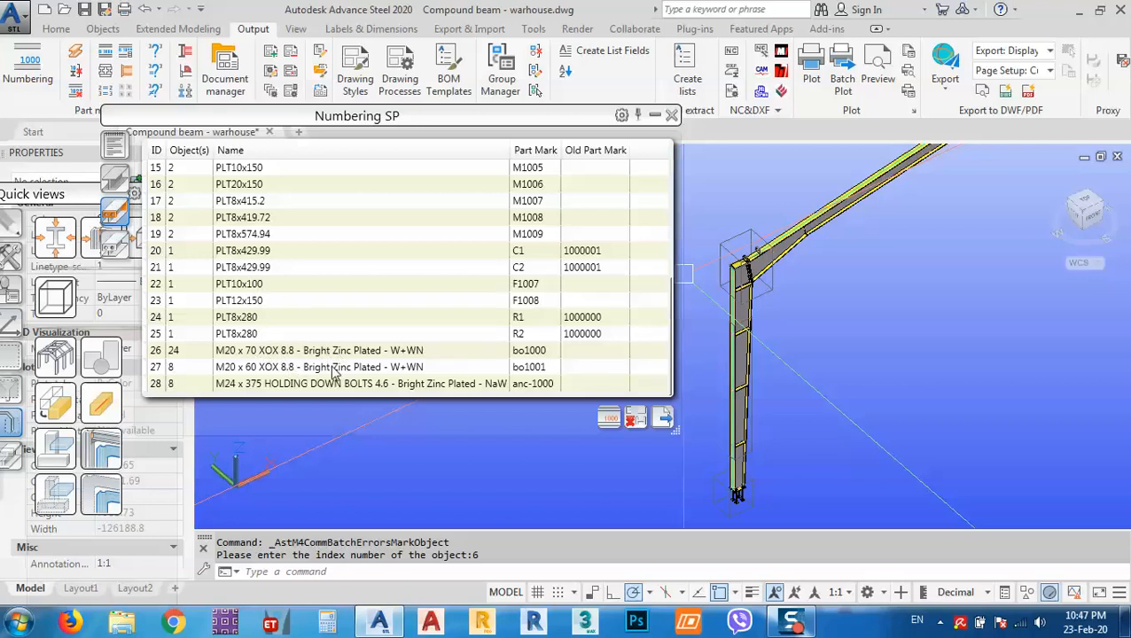
scroll(335, 393, "up", 5)
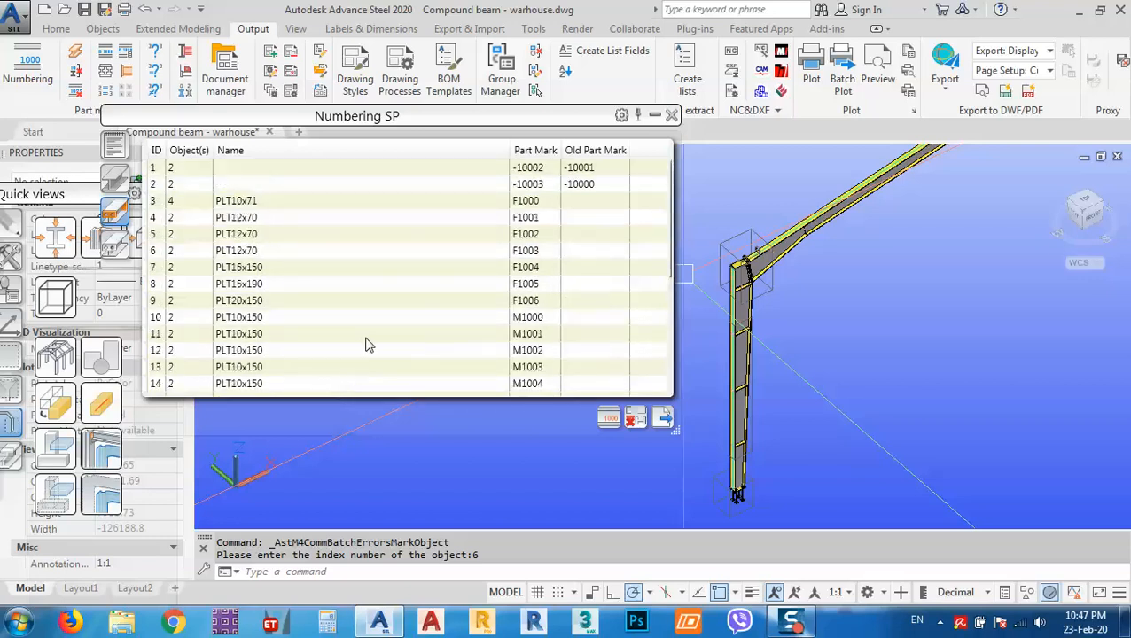
left_click(672, 116)
Extract the complete model for the bill of material and generate the Material list summary from the newest extract.
scroll(578, 275, "down", 5)
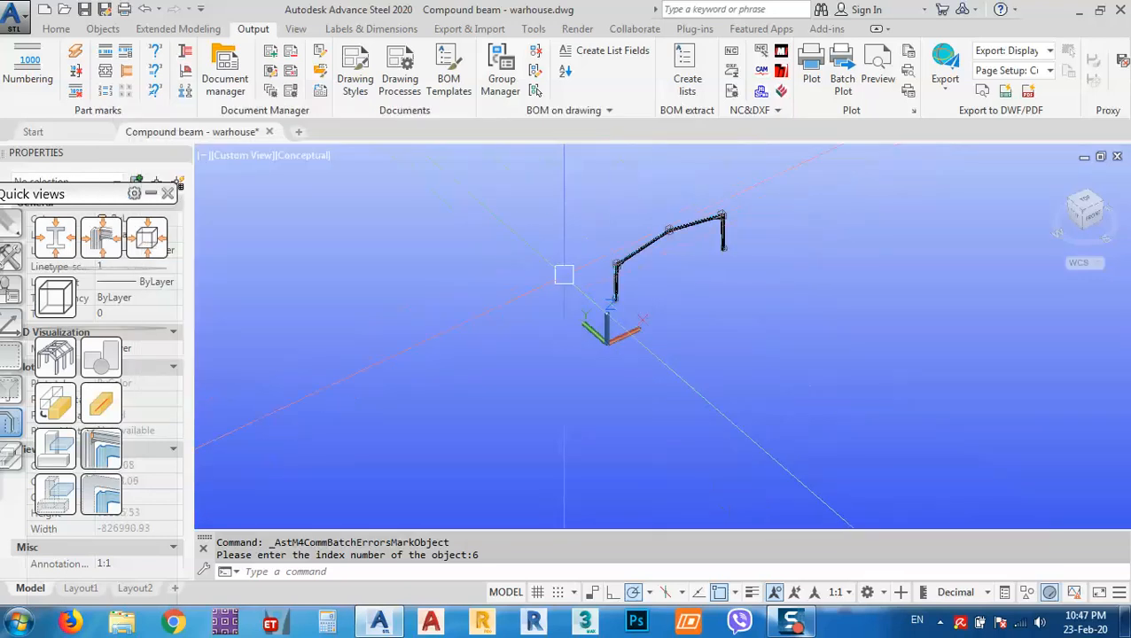
left_click(681, 87)
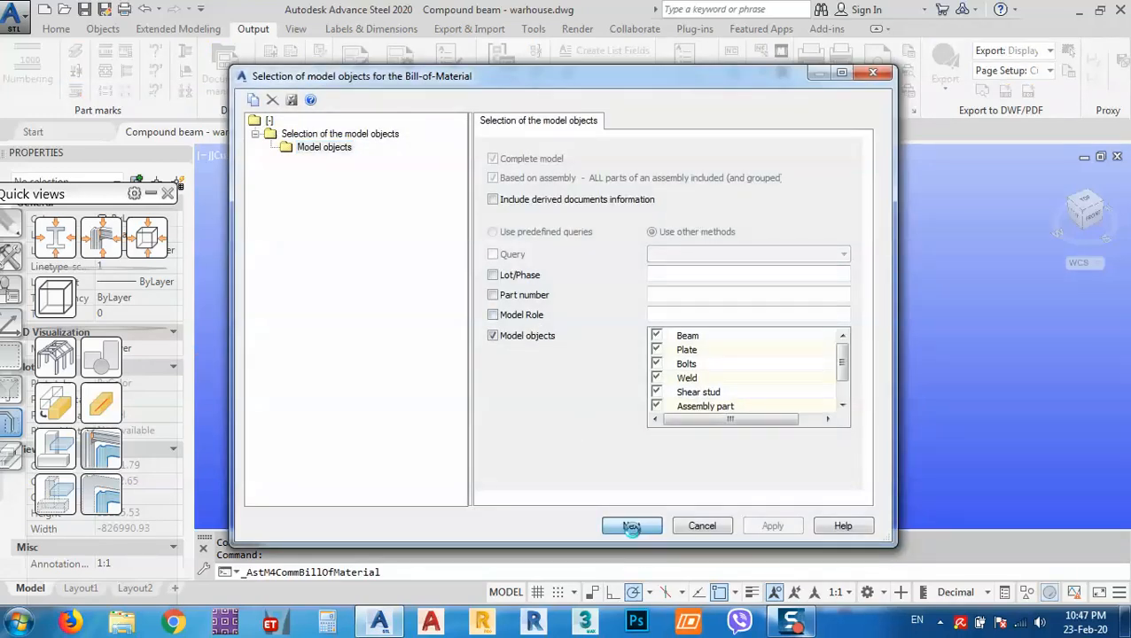
left_click(631, 525)
left_click(564, 321)
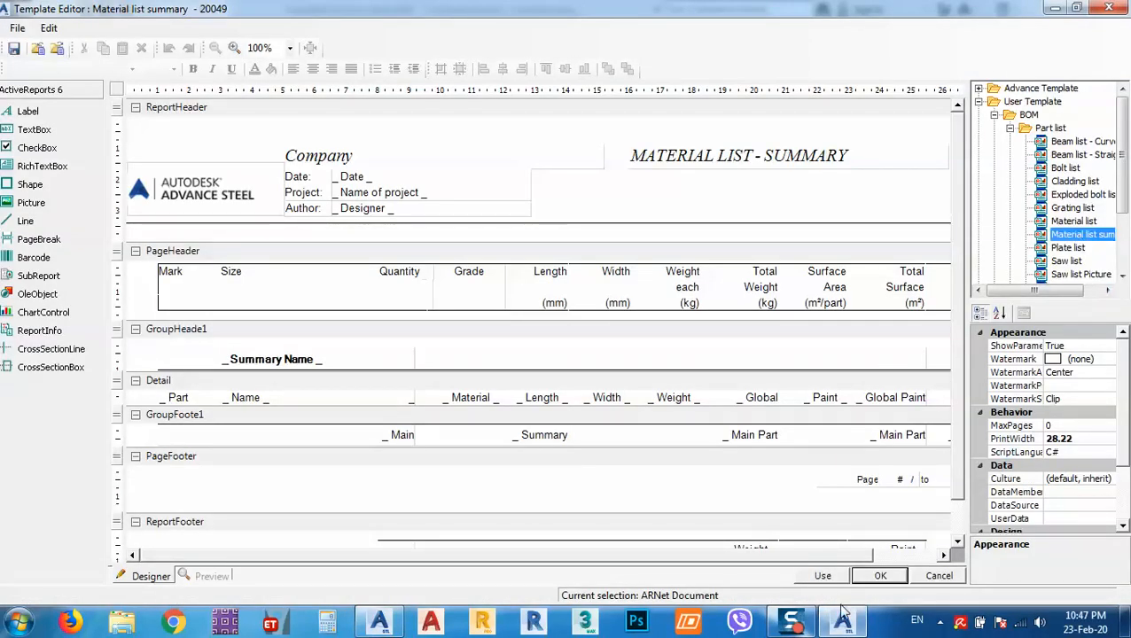
left_click(825, 576)
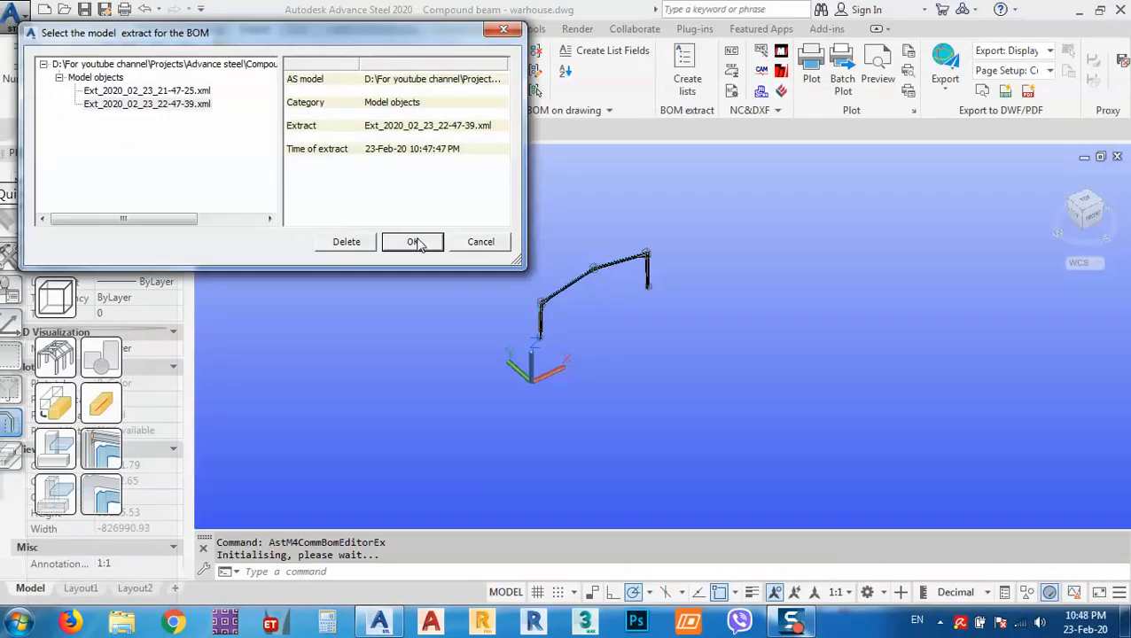
left_click(409, 240)
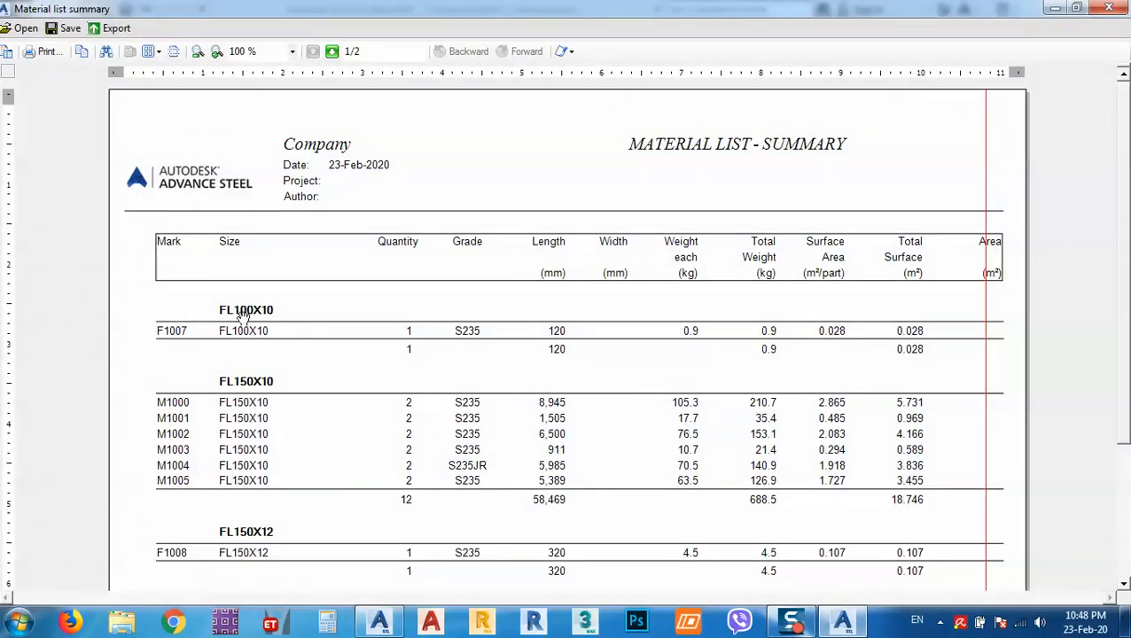
Look through both pages of the material list summary and close the report.
scroll(242, 321, "down", 1)
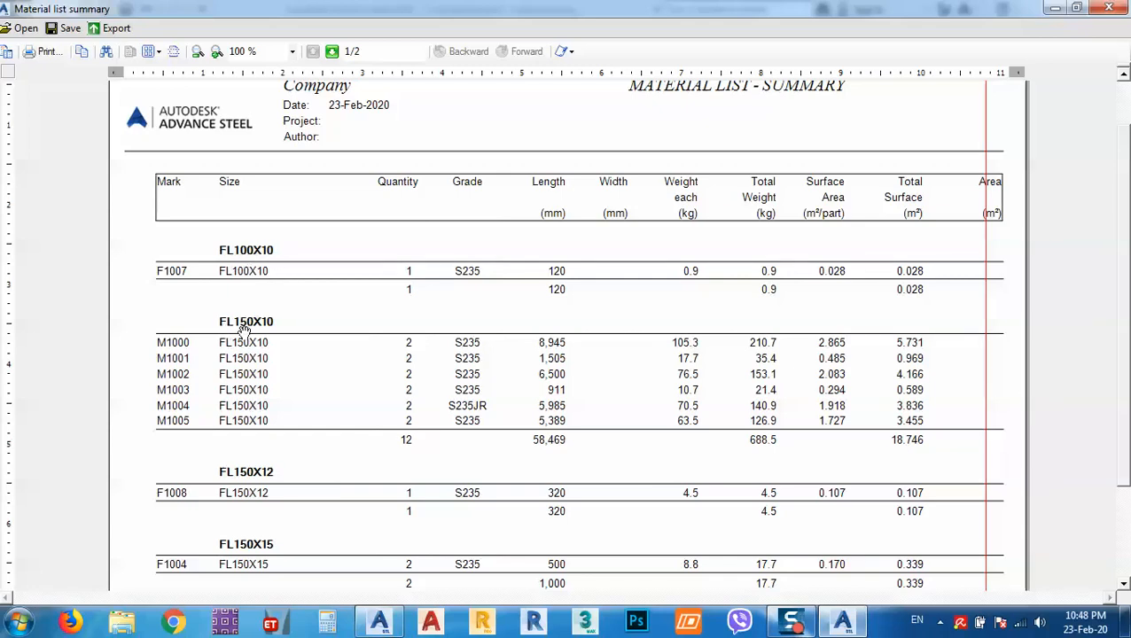
scroll(259, 465, "down", 3)
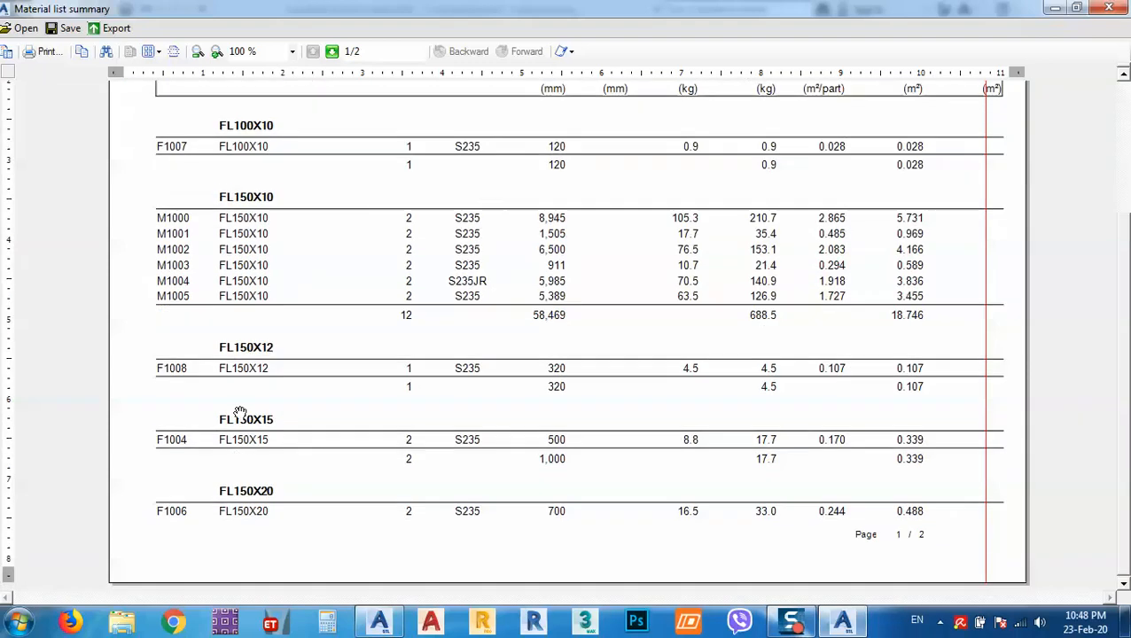
left_click(332, 52)
scroll(270, 245, "up", 3)
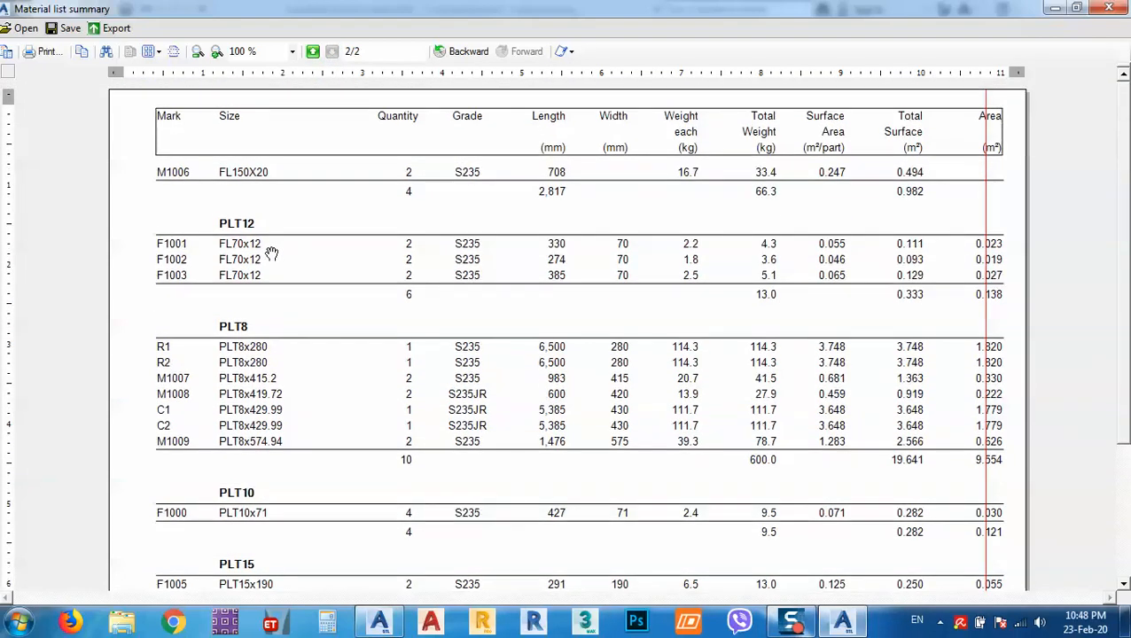
left_click(312, 53)
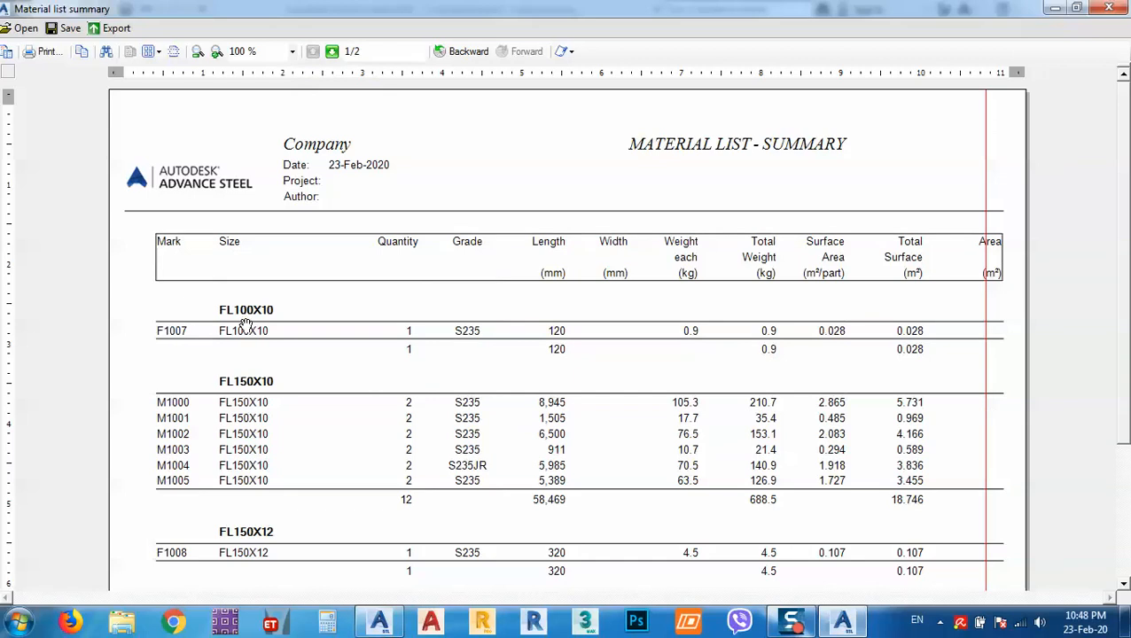
left_click(1109, 11)
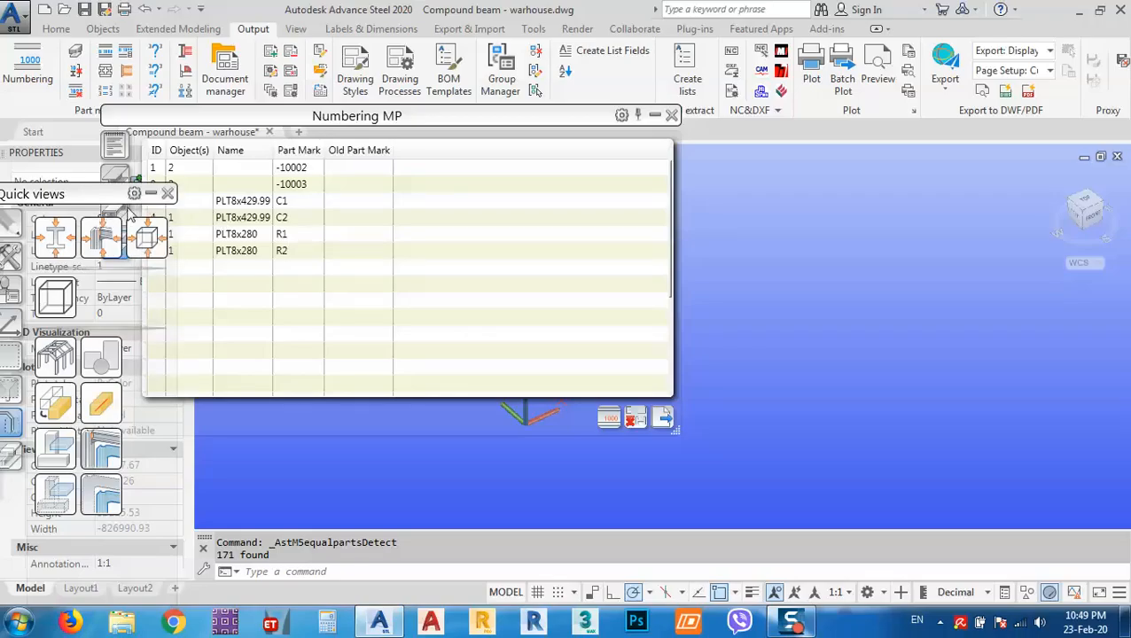
Review the single part marks of all plates and bolts in the numbering list.
left_click_drag(165, 122, 172, 83)
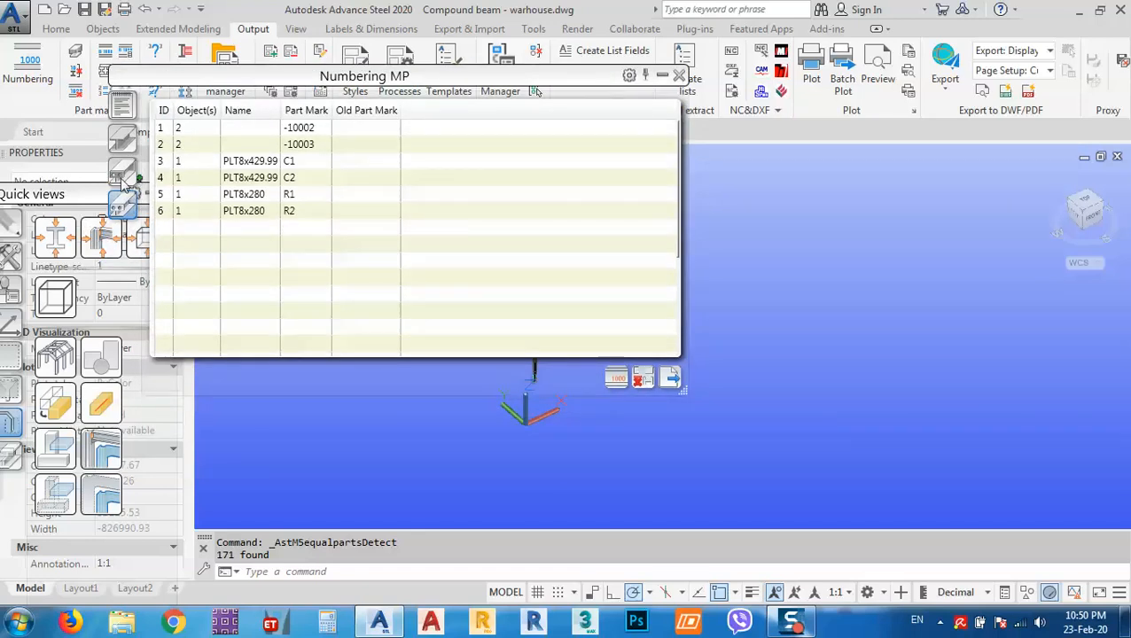
left_click(124, 175)
scroll(246, 298, "down", 5)
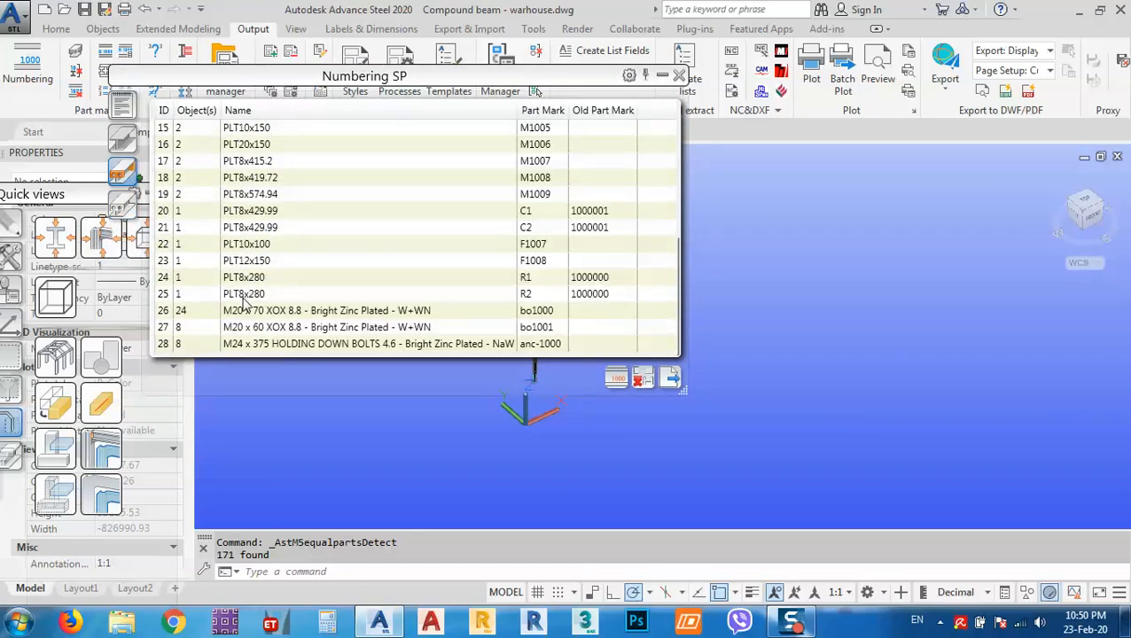
scroll(263, 197, "up", 5)
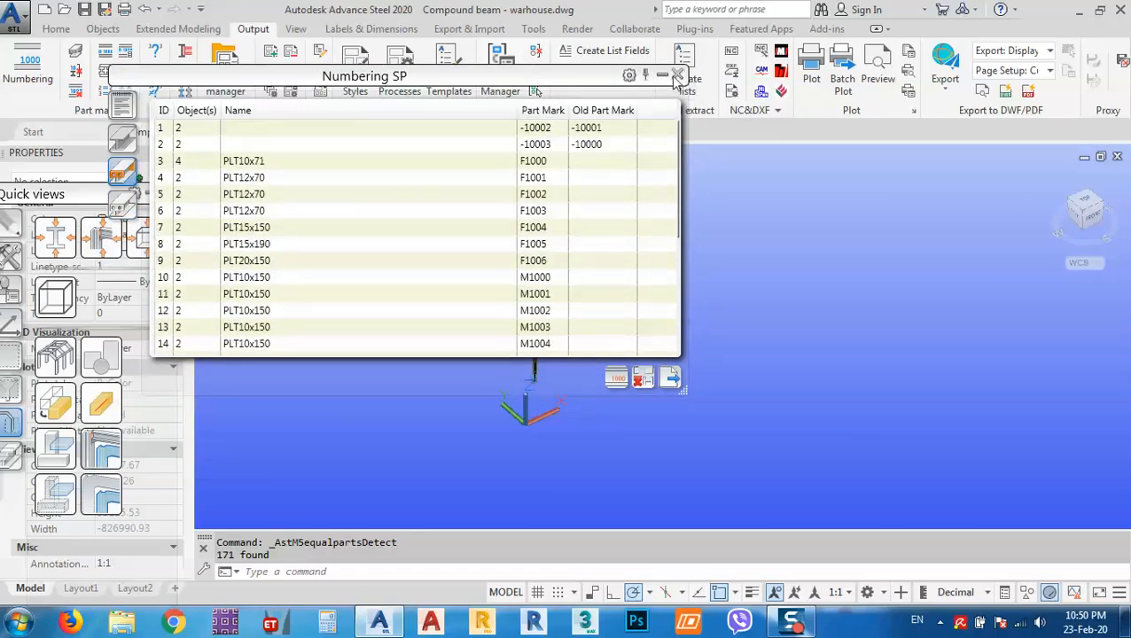
Select the whole frame, extract its model objects for the bill of material and generate a Material list summary from the new extract.
left_click(455, 238)
left_click(896, 475)
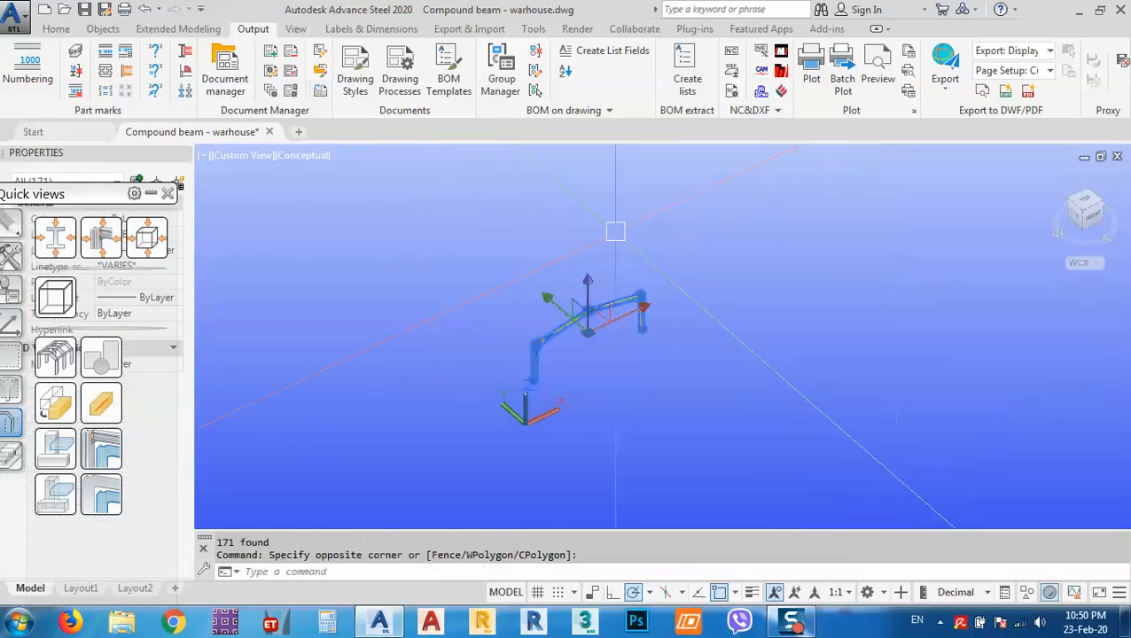
left_click(685, 76)
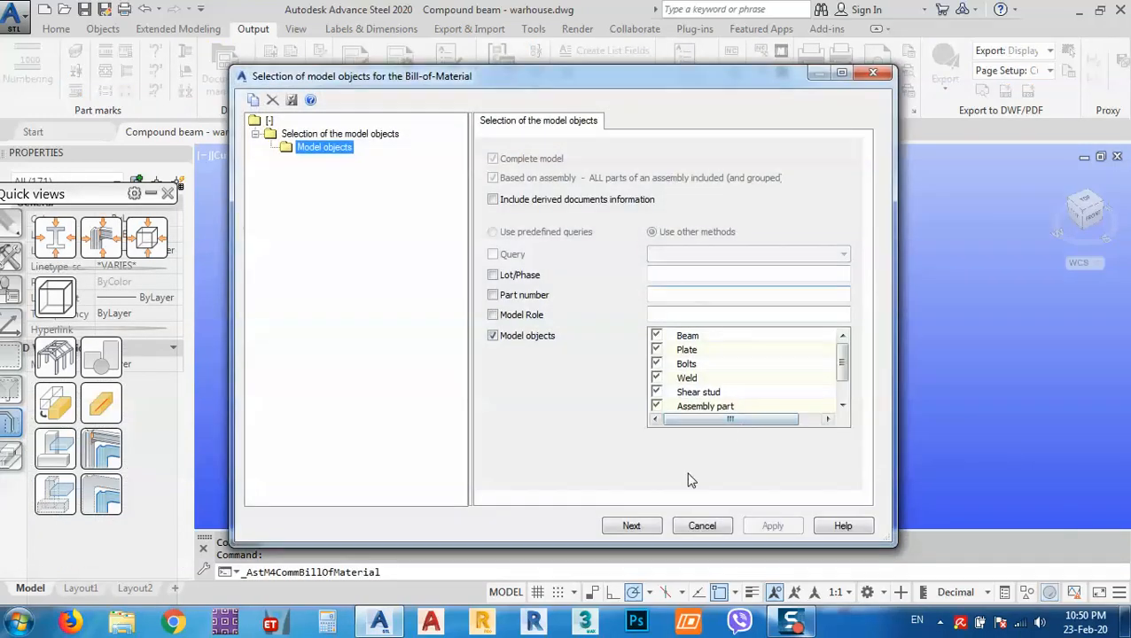
left_click(631, 526)
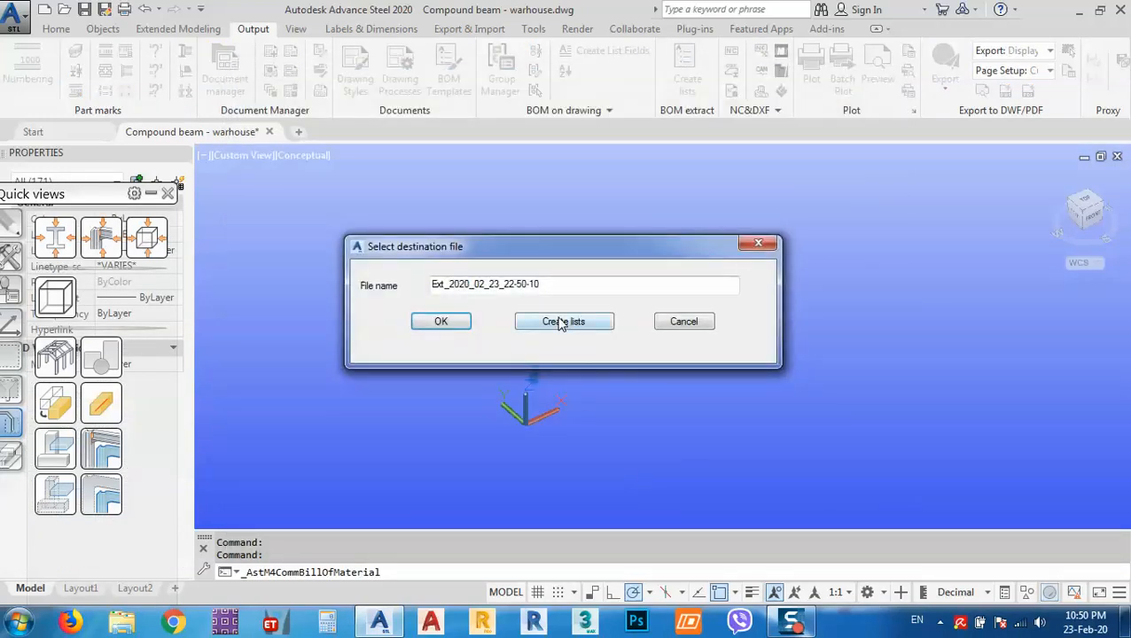
left_click(561, 323)
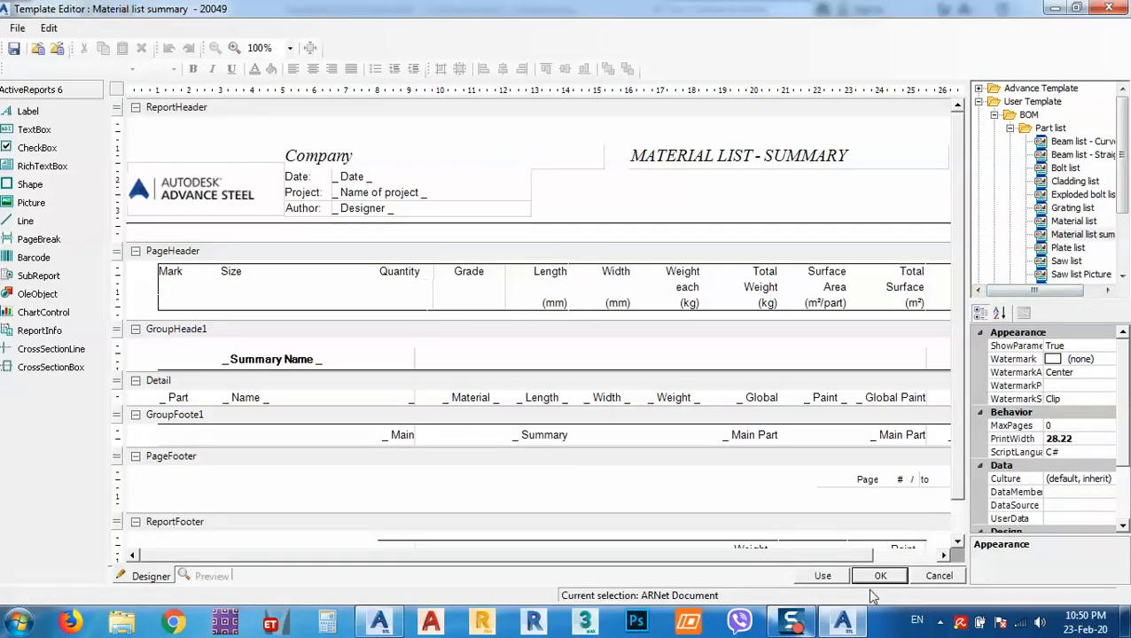
left_click(824, 576)
left_click(410, 239)
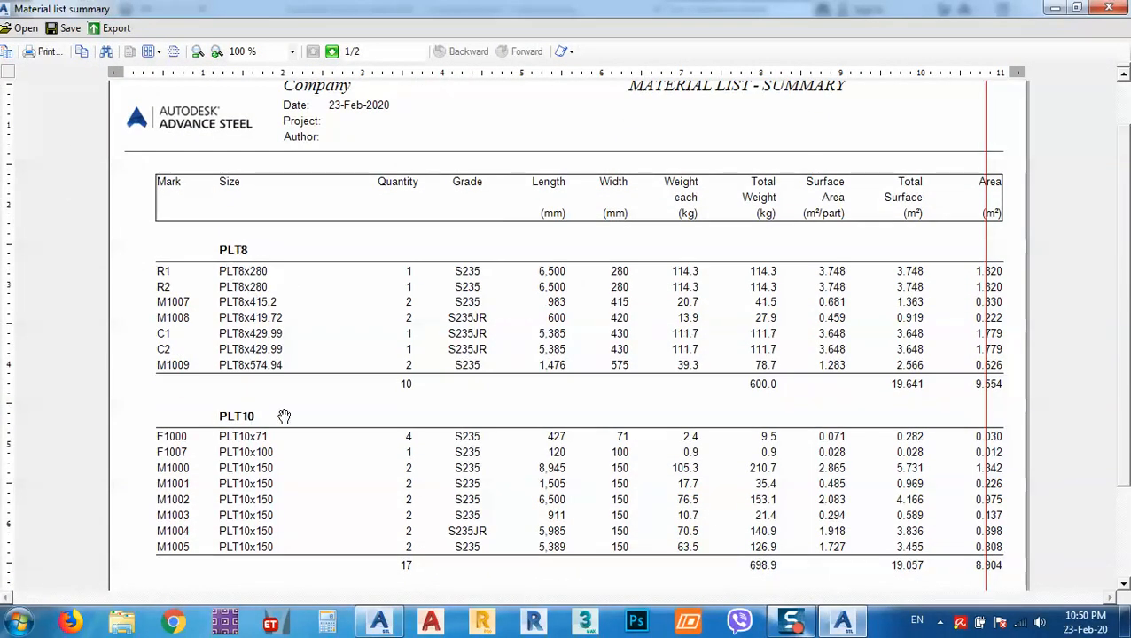
Examine the plate groups on both pages of the regenerated material list summary.
scroll(284, 416, "down", 3)
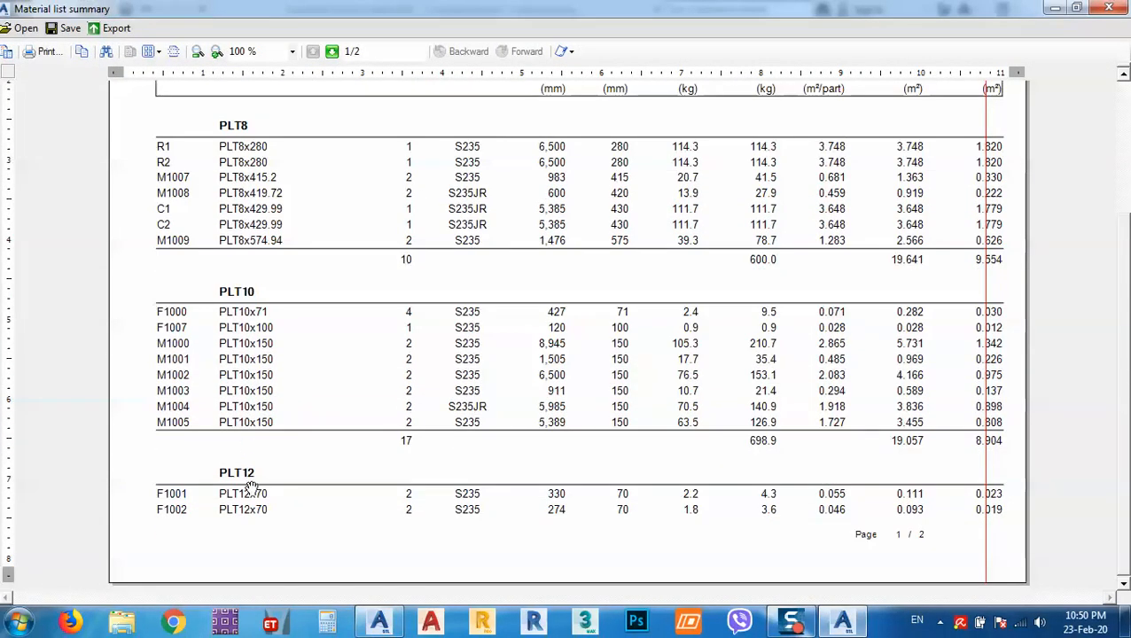
left_click(333, 52)
scroll(298, 227, "up", 2)
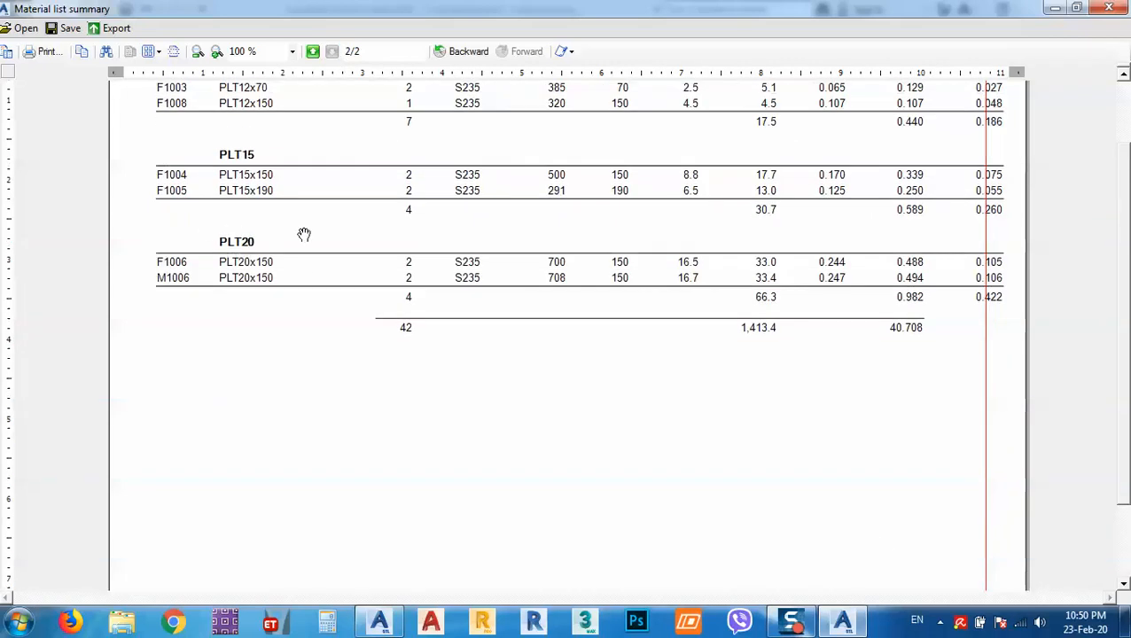
scroll(304, 235, "up", 1)
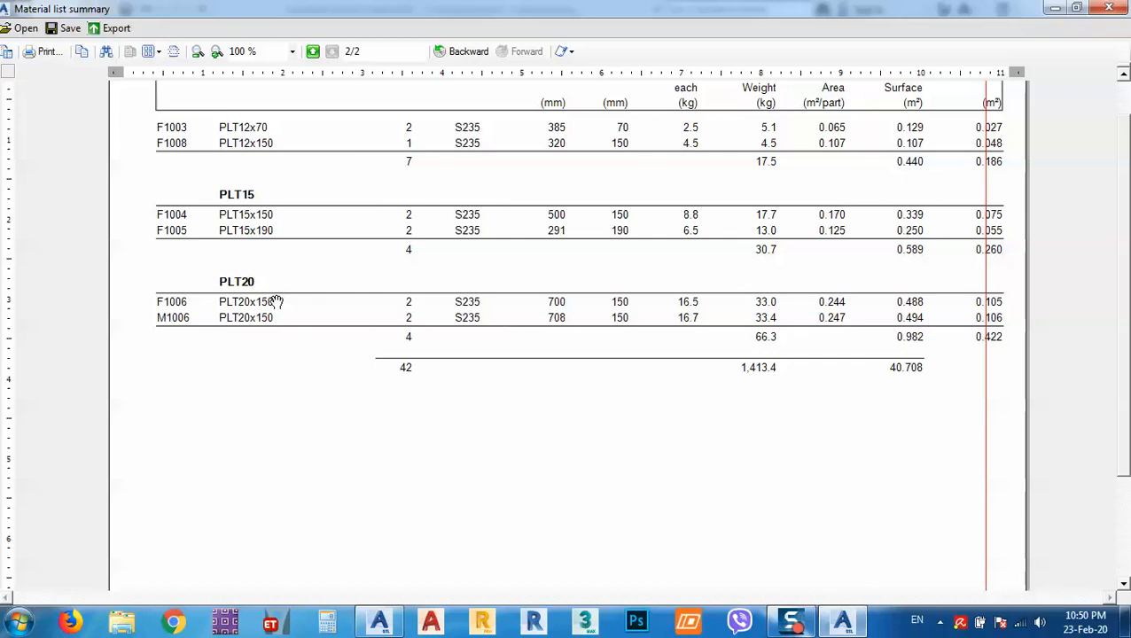
Export the report in Portable Document Format (PDF) as Material list summary in the project's BOM folder.
left_click(1108, 9)
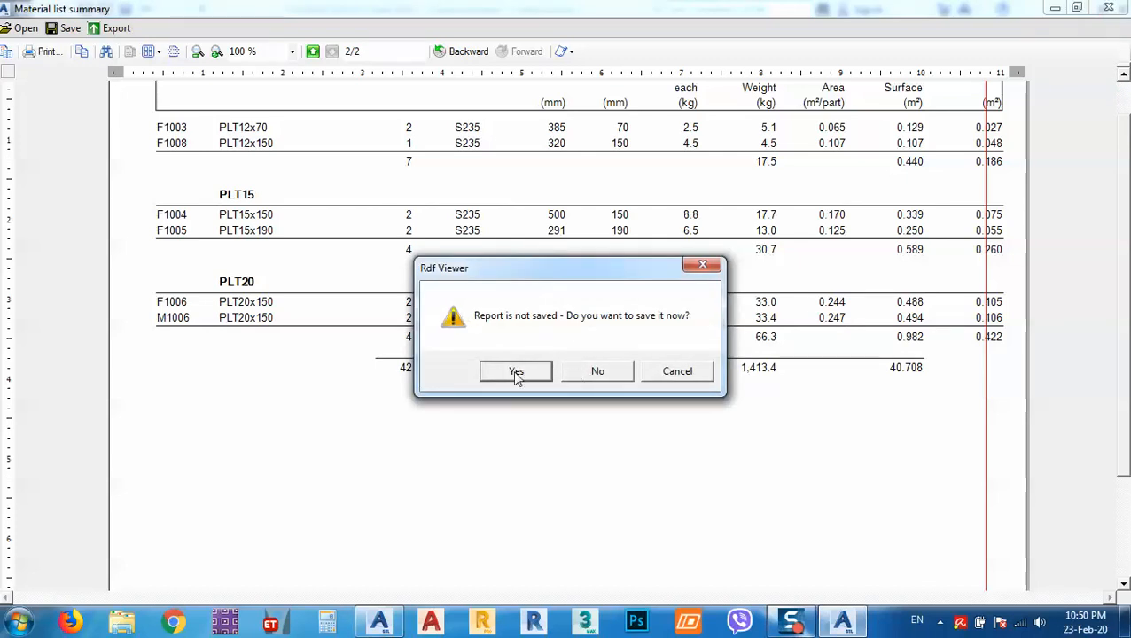
left_click(683, 373)
left_click(112, 29)
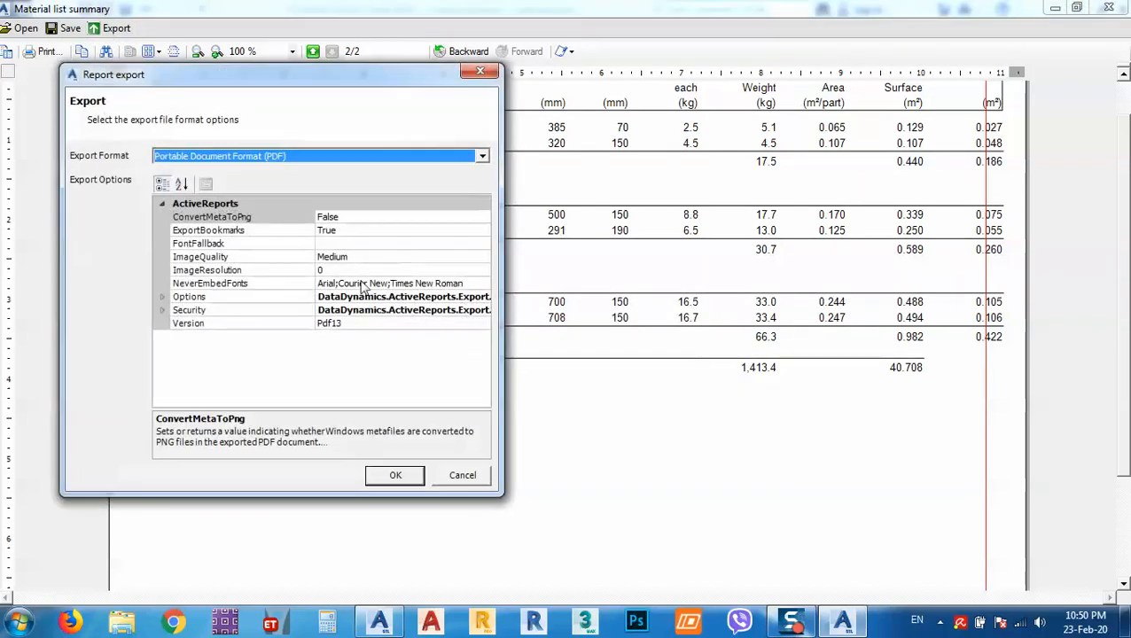
left_click(390, 476)
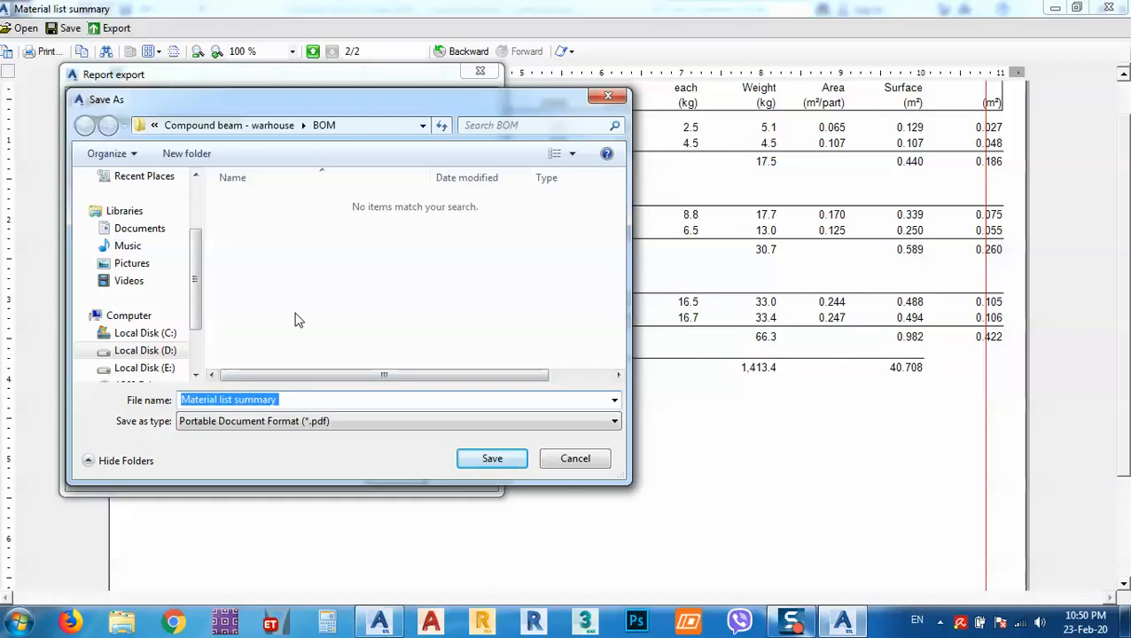
left_click(489, 464)
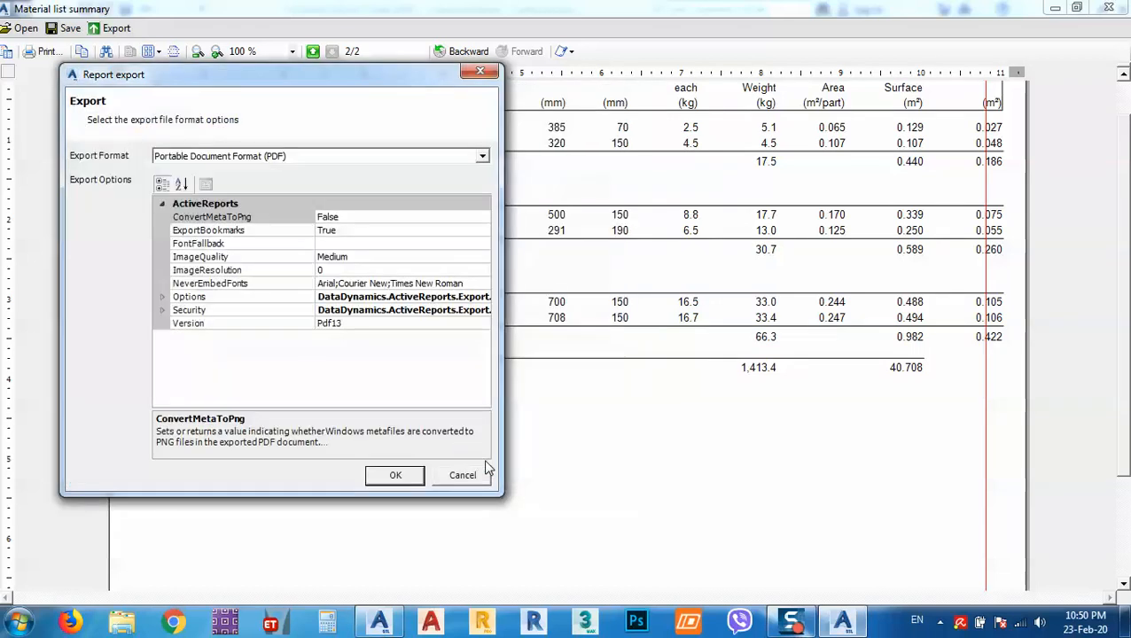
Close the report, saving it as the BOM file (*.rdf) Material list summary, then leave the template editor and clear the frame selection.
left_click(1115, 8)
left_click(523, 376)
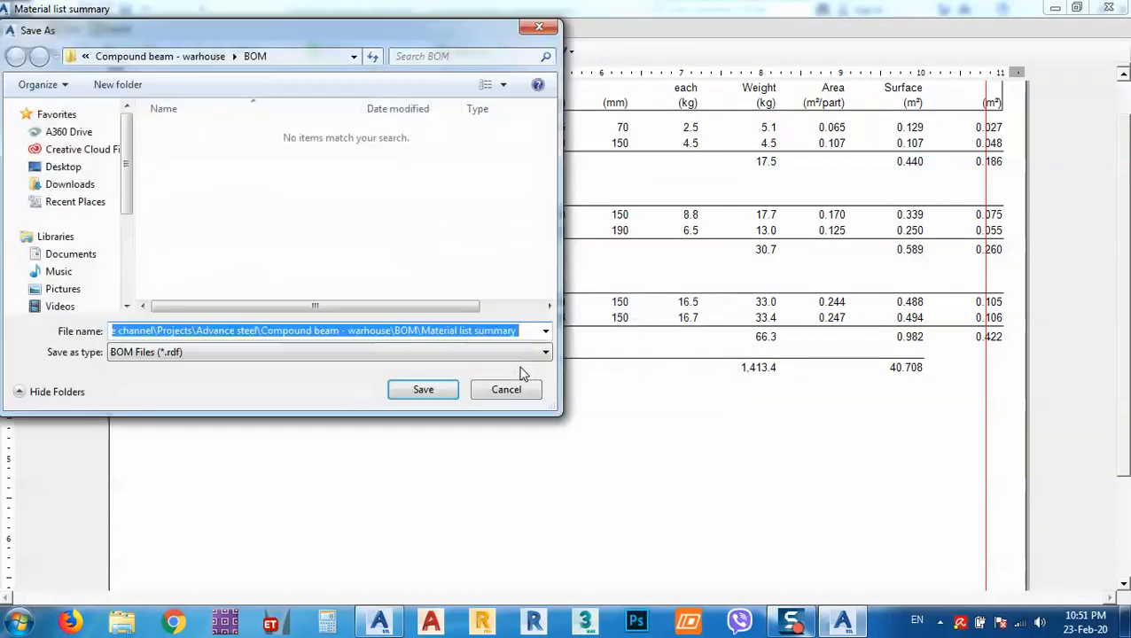
left_click(423, 388)
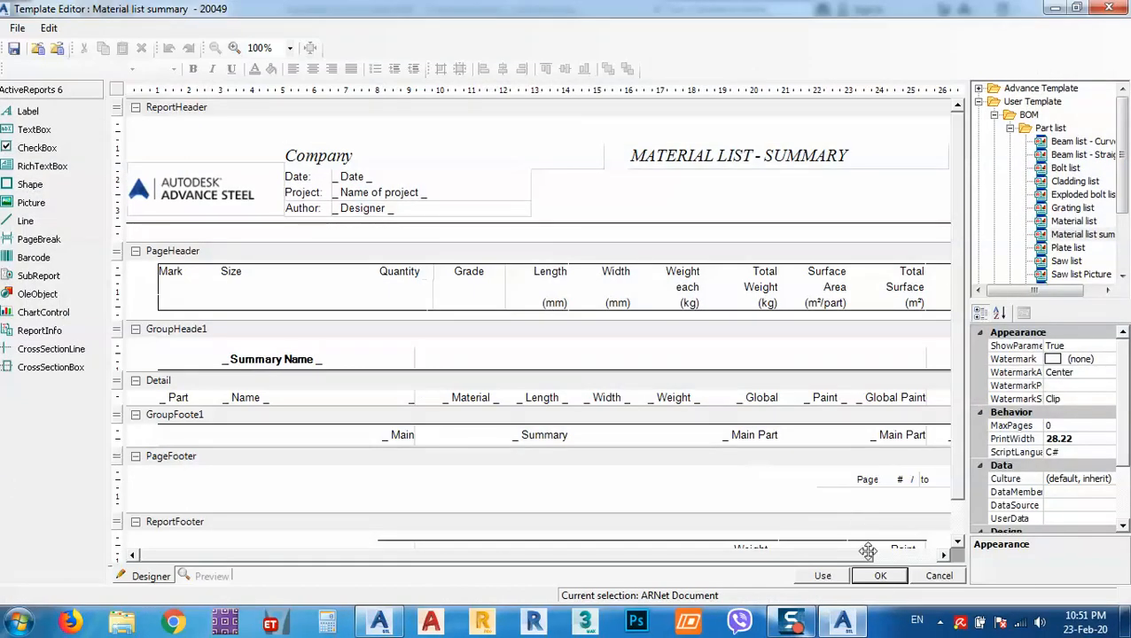
left_click(879, 578)
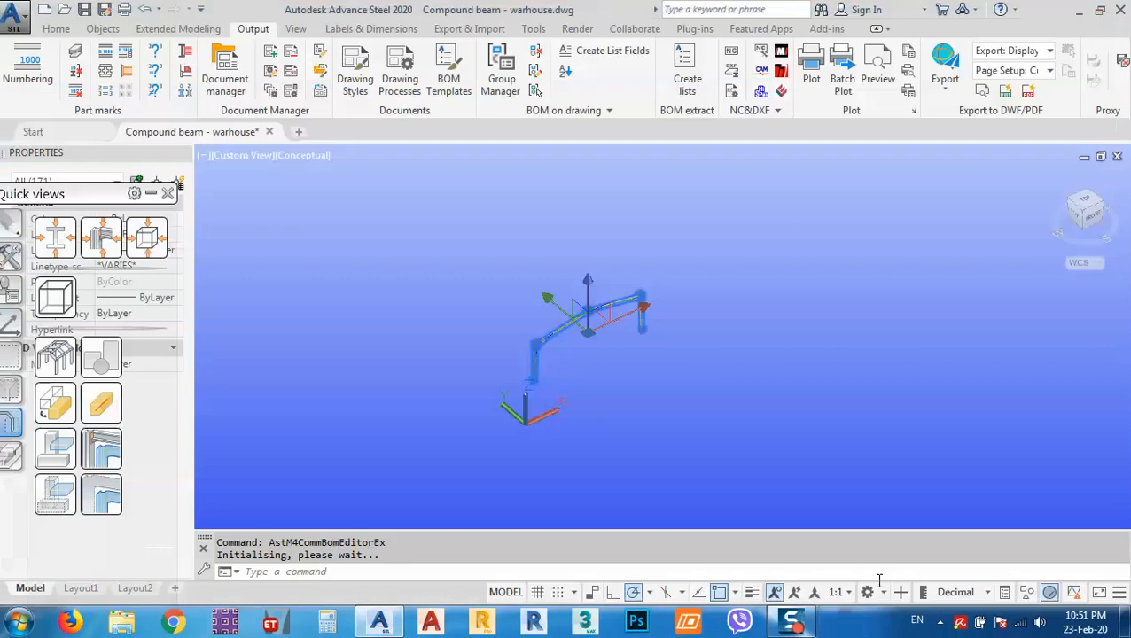
key("Escape")
key("Escape")
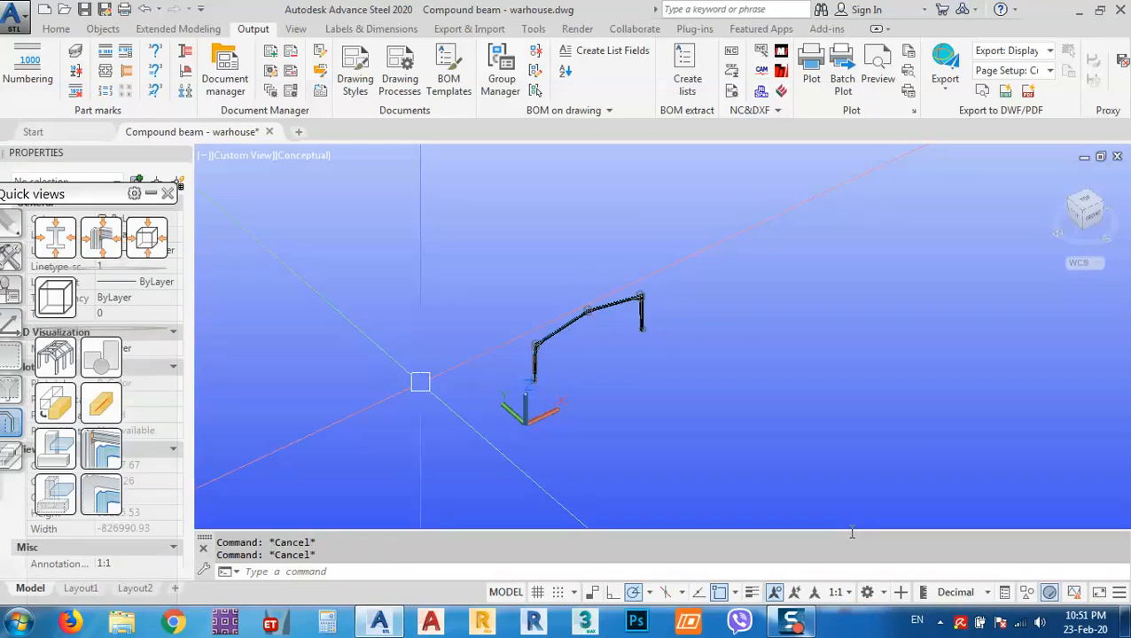